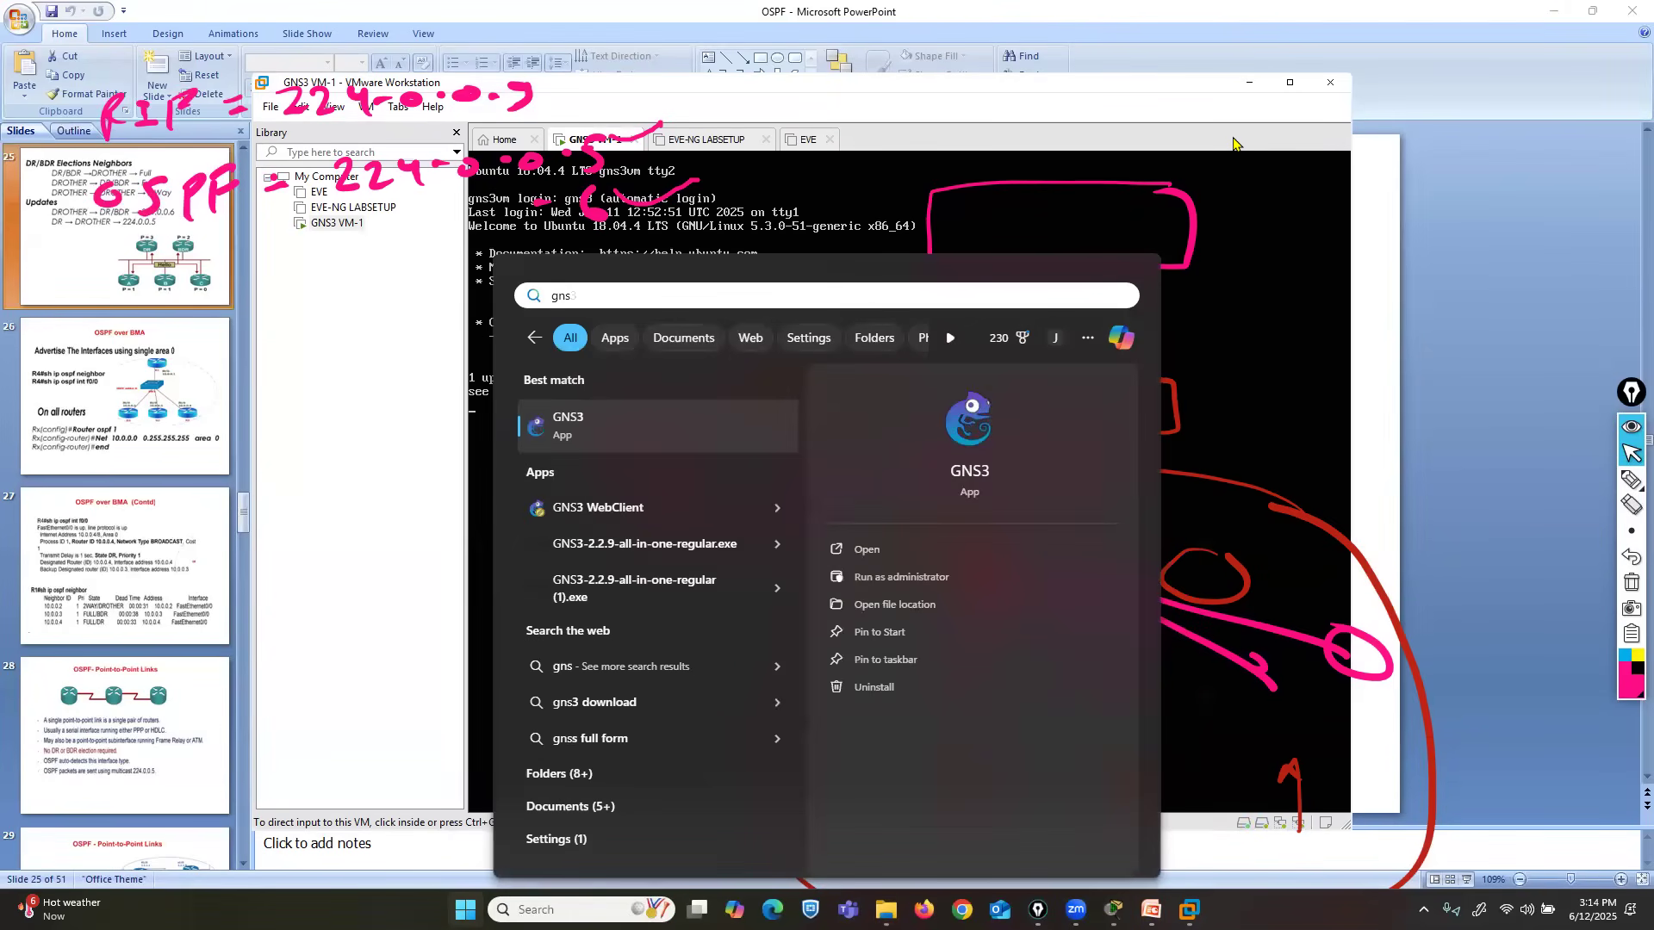
- Launch GNS3, minimize the virtual machine window, and create a project named untitled, overwriting the existing one
click(664, 431)
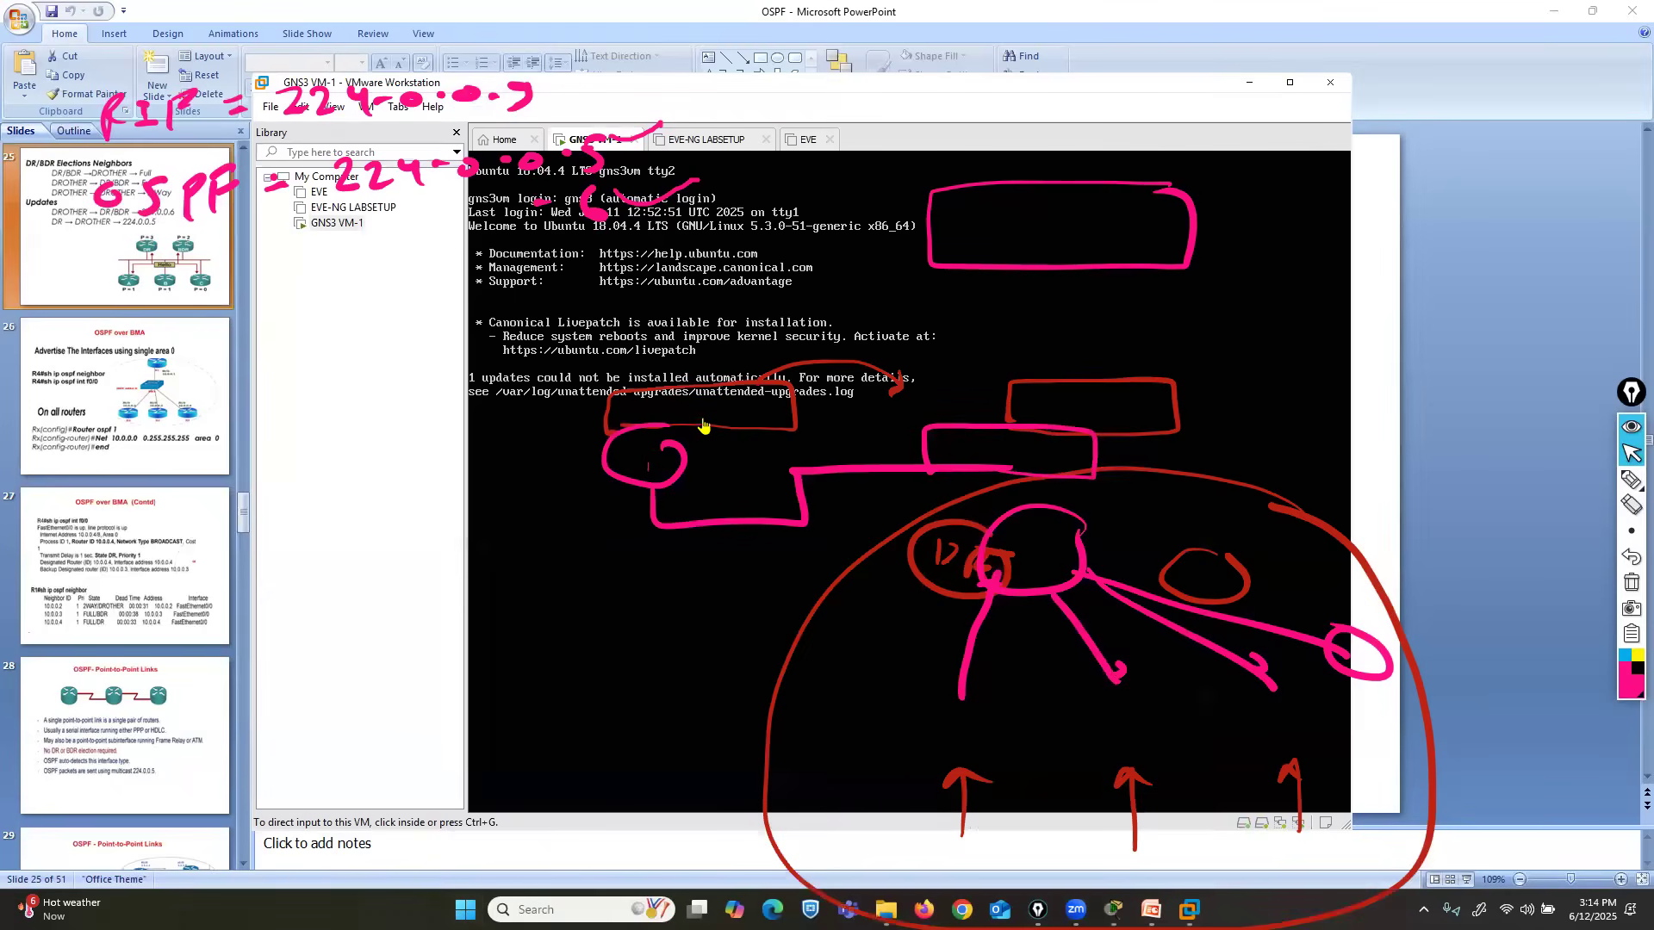
click(1249, 82)
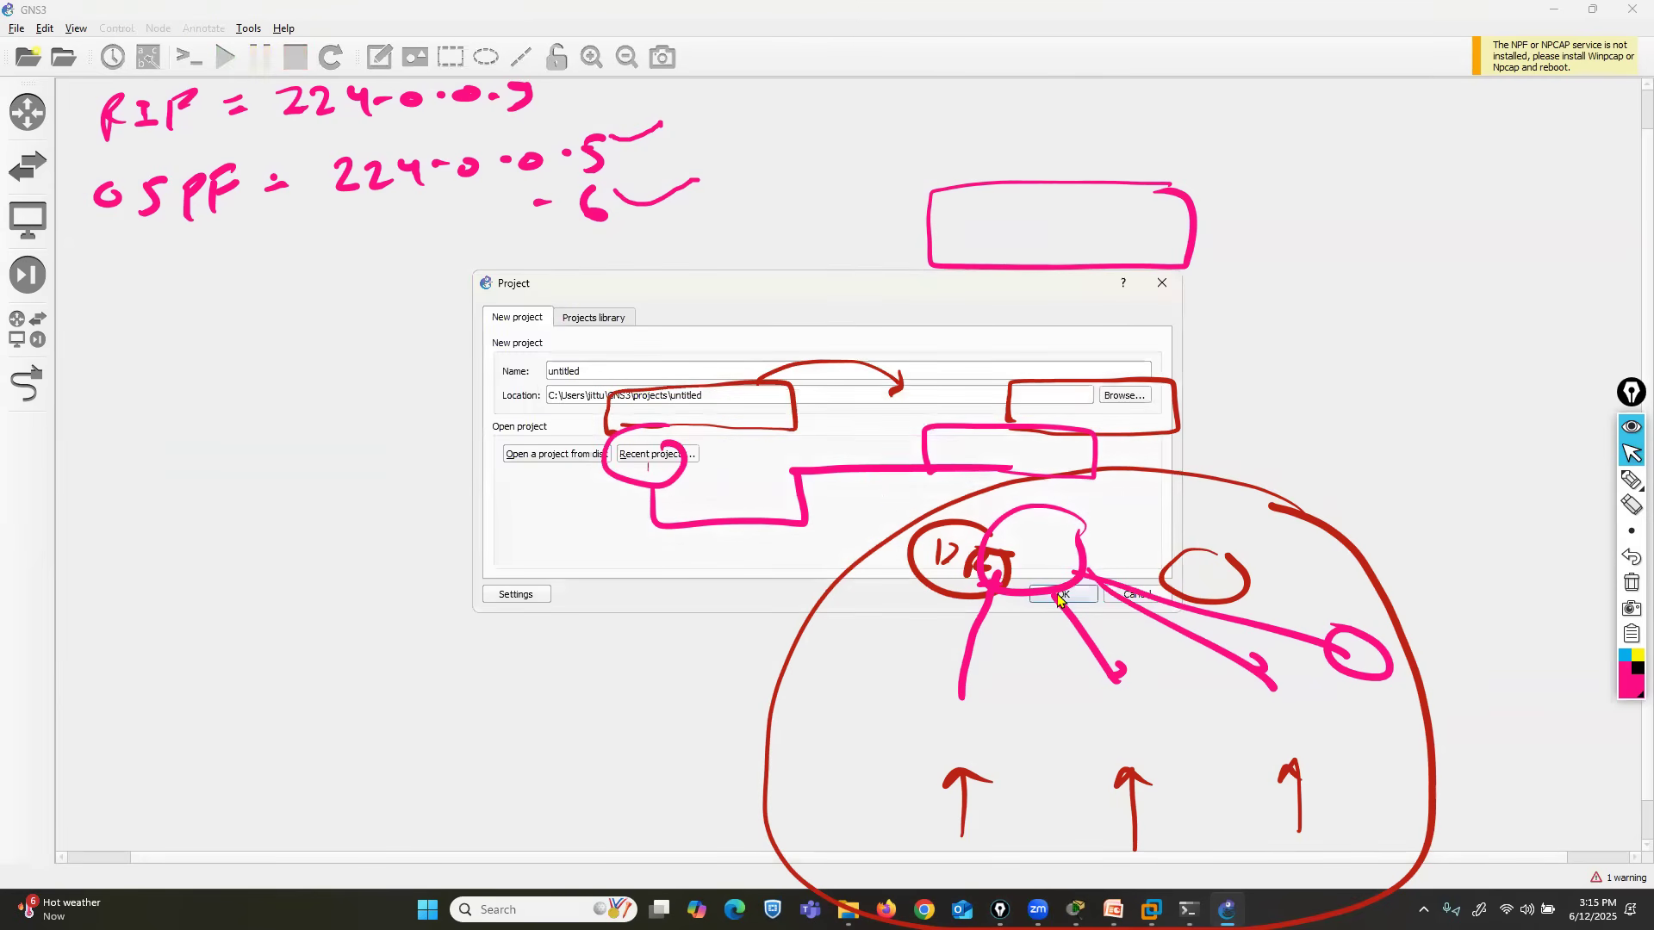
click(1059, 595)
click(933, 479)
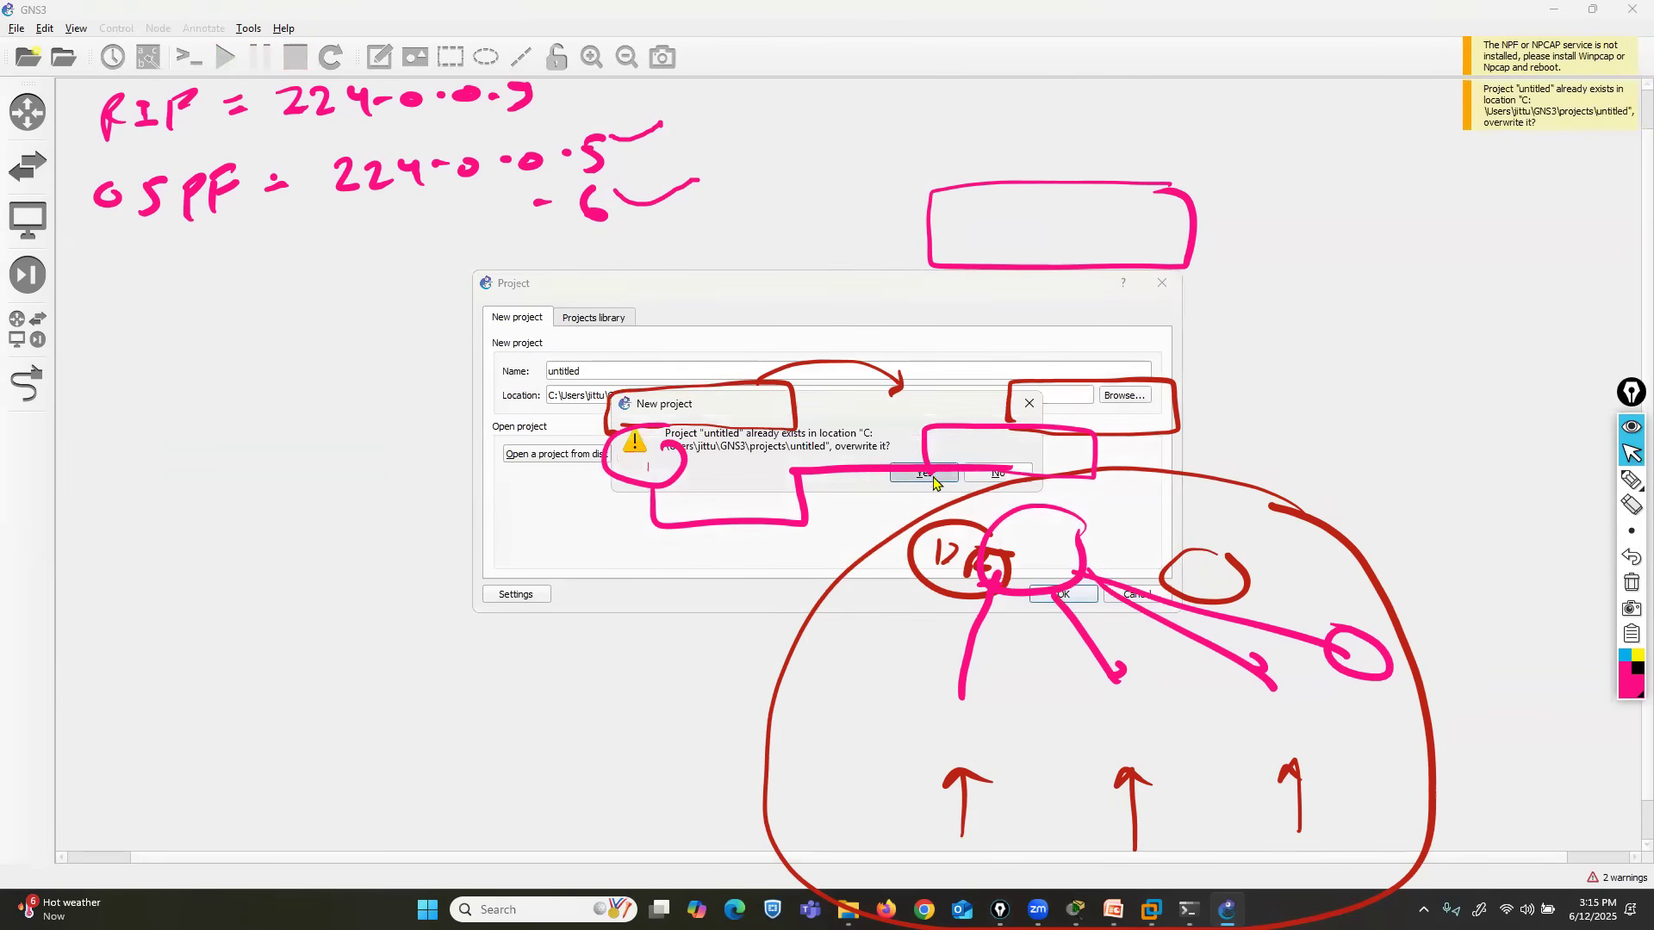
- Add three c3725 routers and arrange them in a triangle, with R1 above R3 and R2 off to one side between them
click(27, 329)
drag(118, 152, 787, 204)
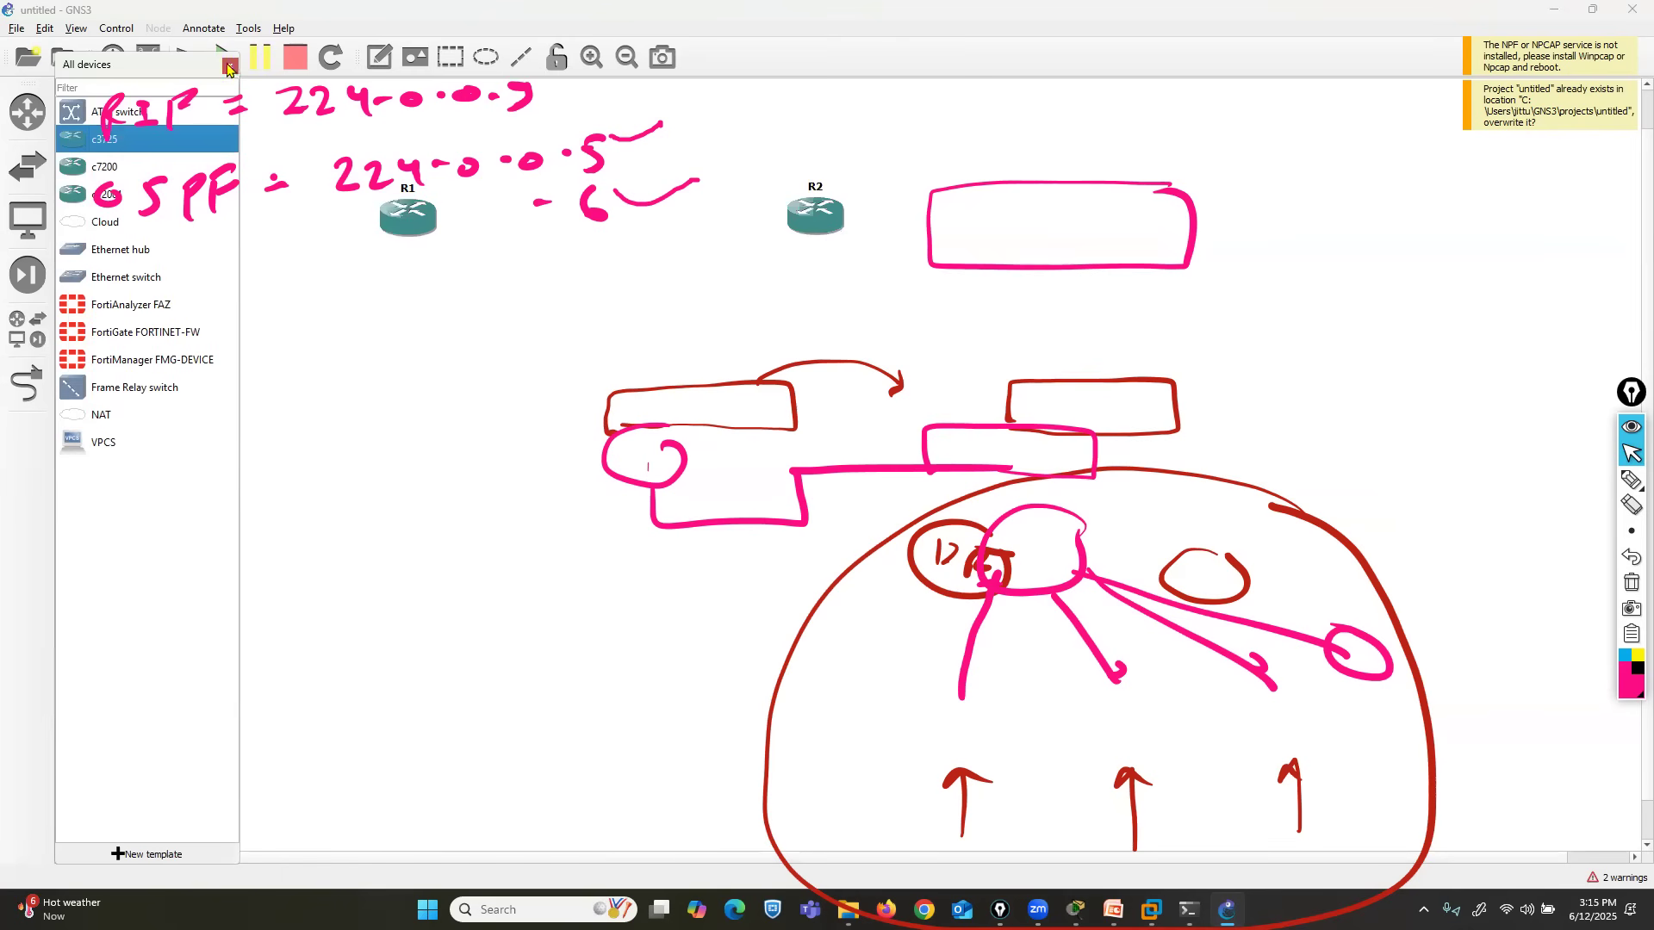
drag(175, 145, 556, 381)
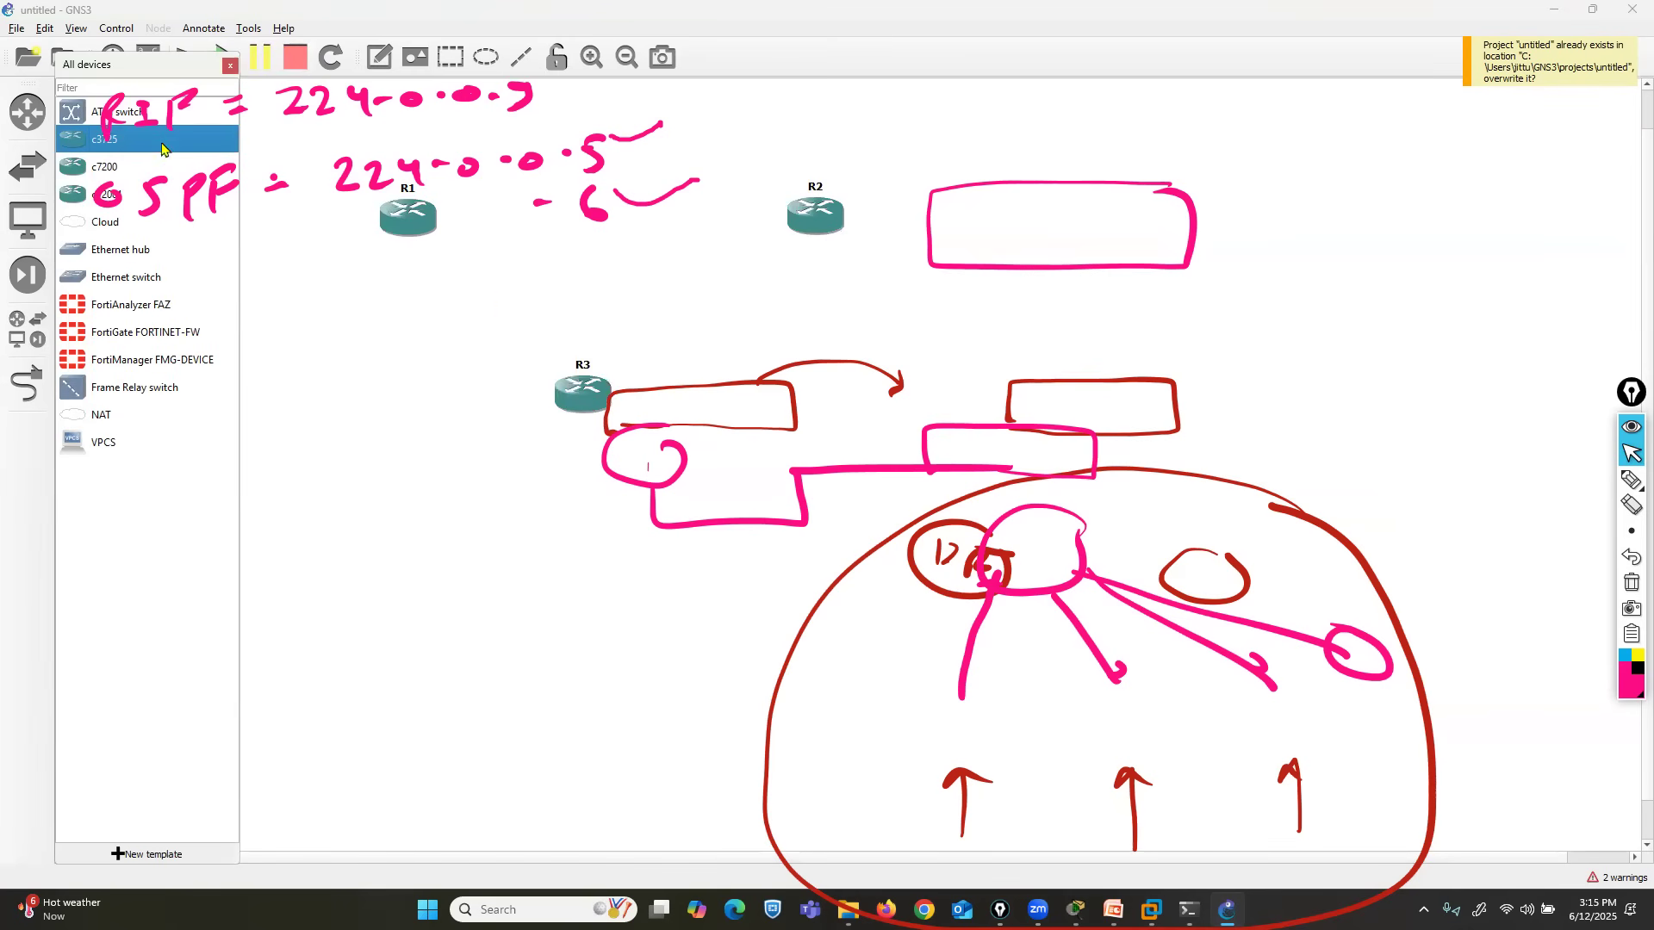
click(230, 65)
drag(405, 223, 224, 317)
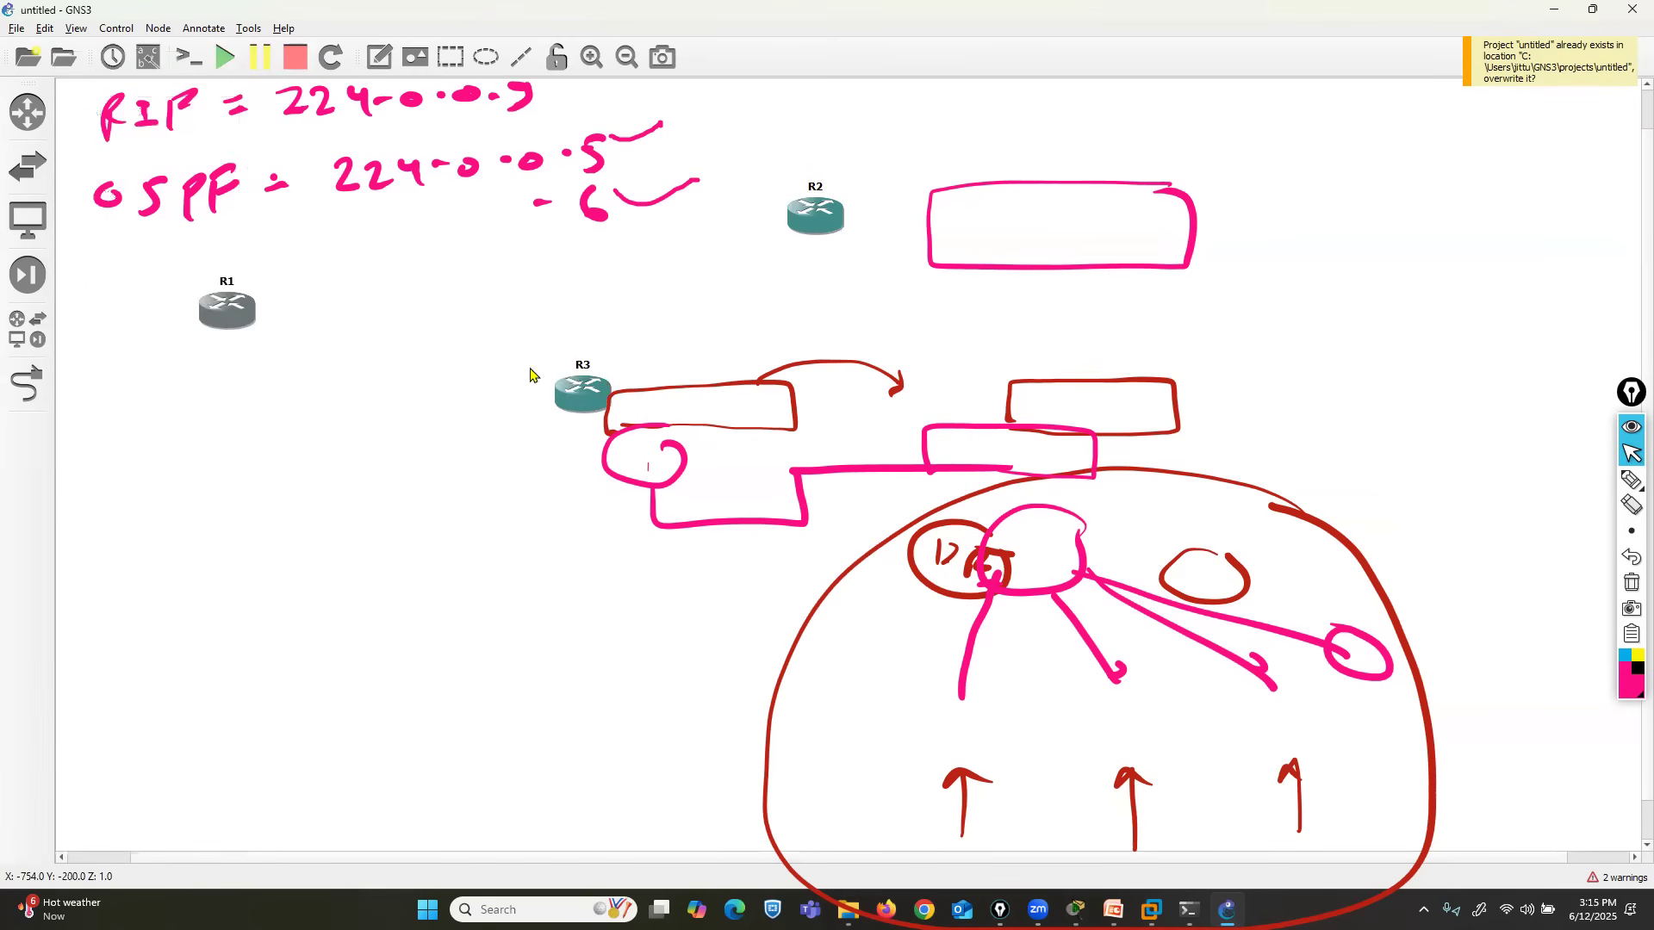
drag(600, 405, 212, 689)
drag(807, 210, 566, 502)
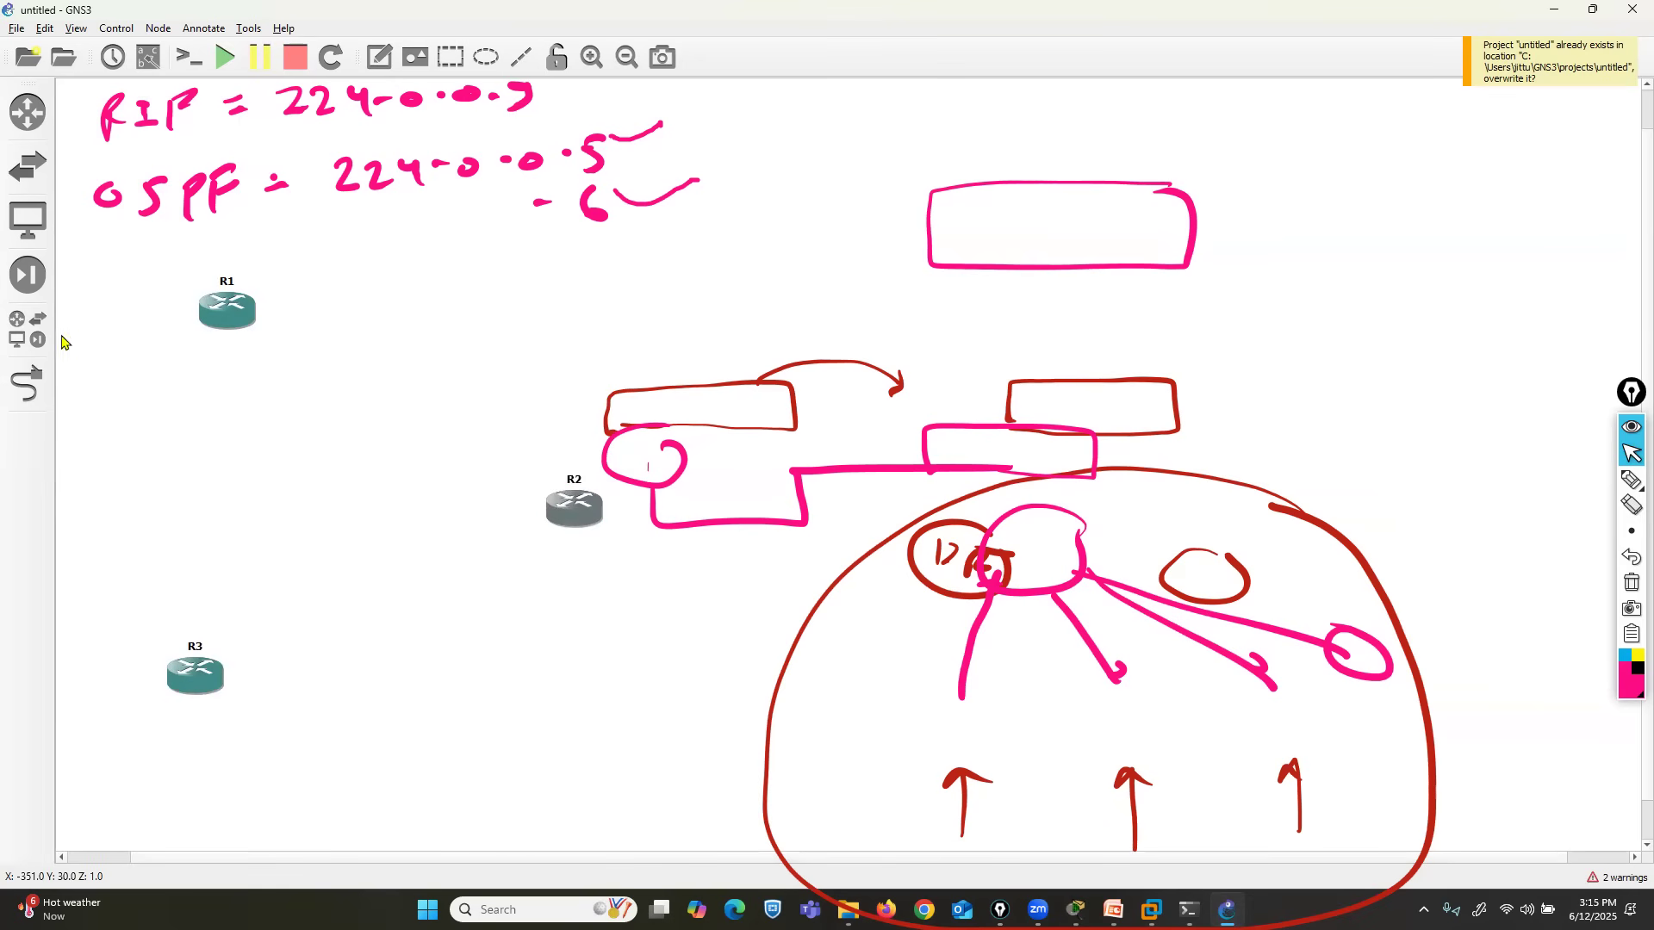
- Add an Ethernet switch hosted on the GNS3 VM and place it in the middle of the three routers
click(31, 334)
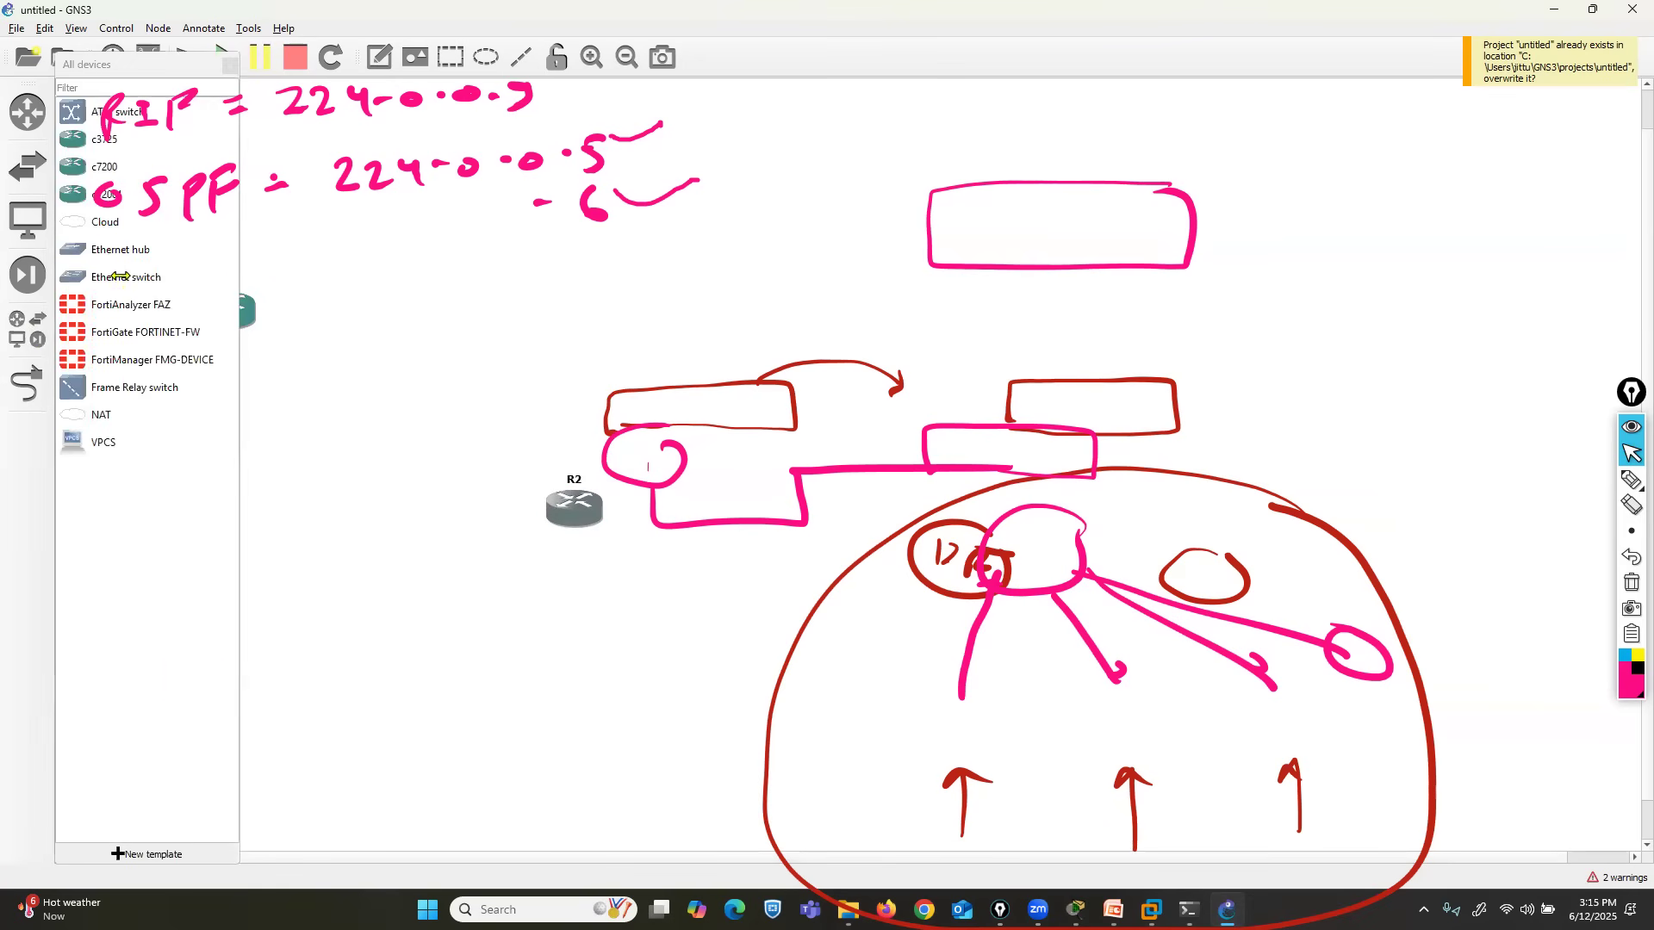
drag(126, 277, 560, 312)
click(786, 452)
click(787, 470)
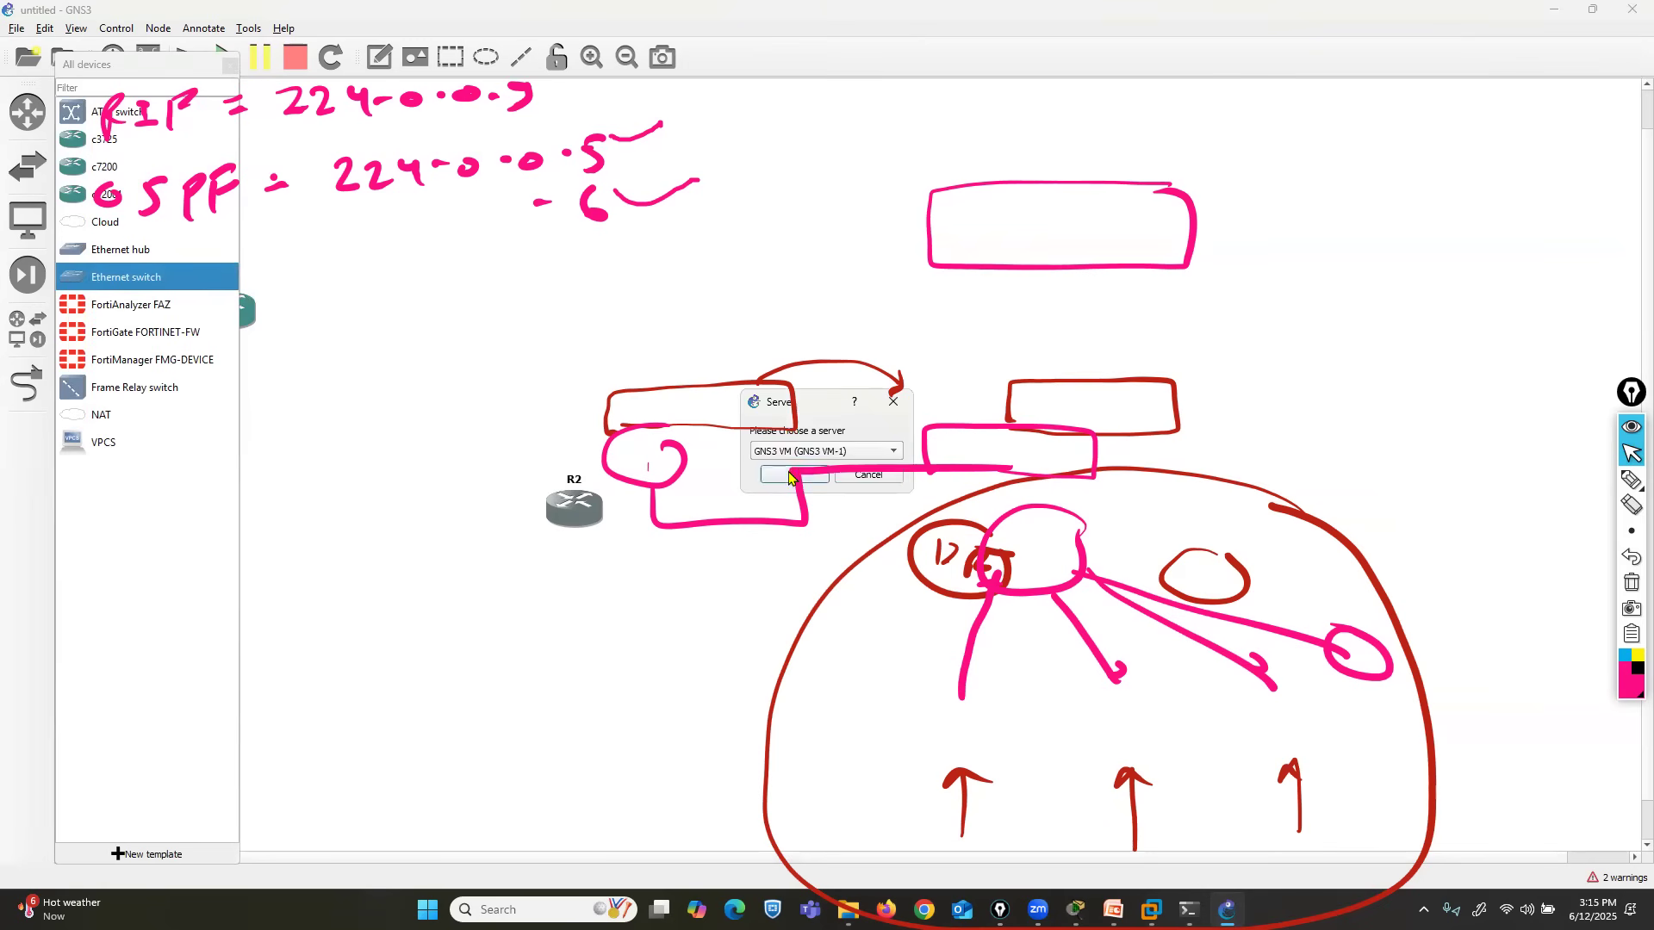
click(793, 476)
click(225, 67)
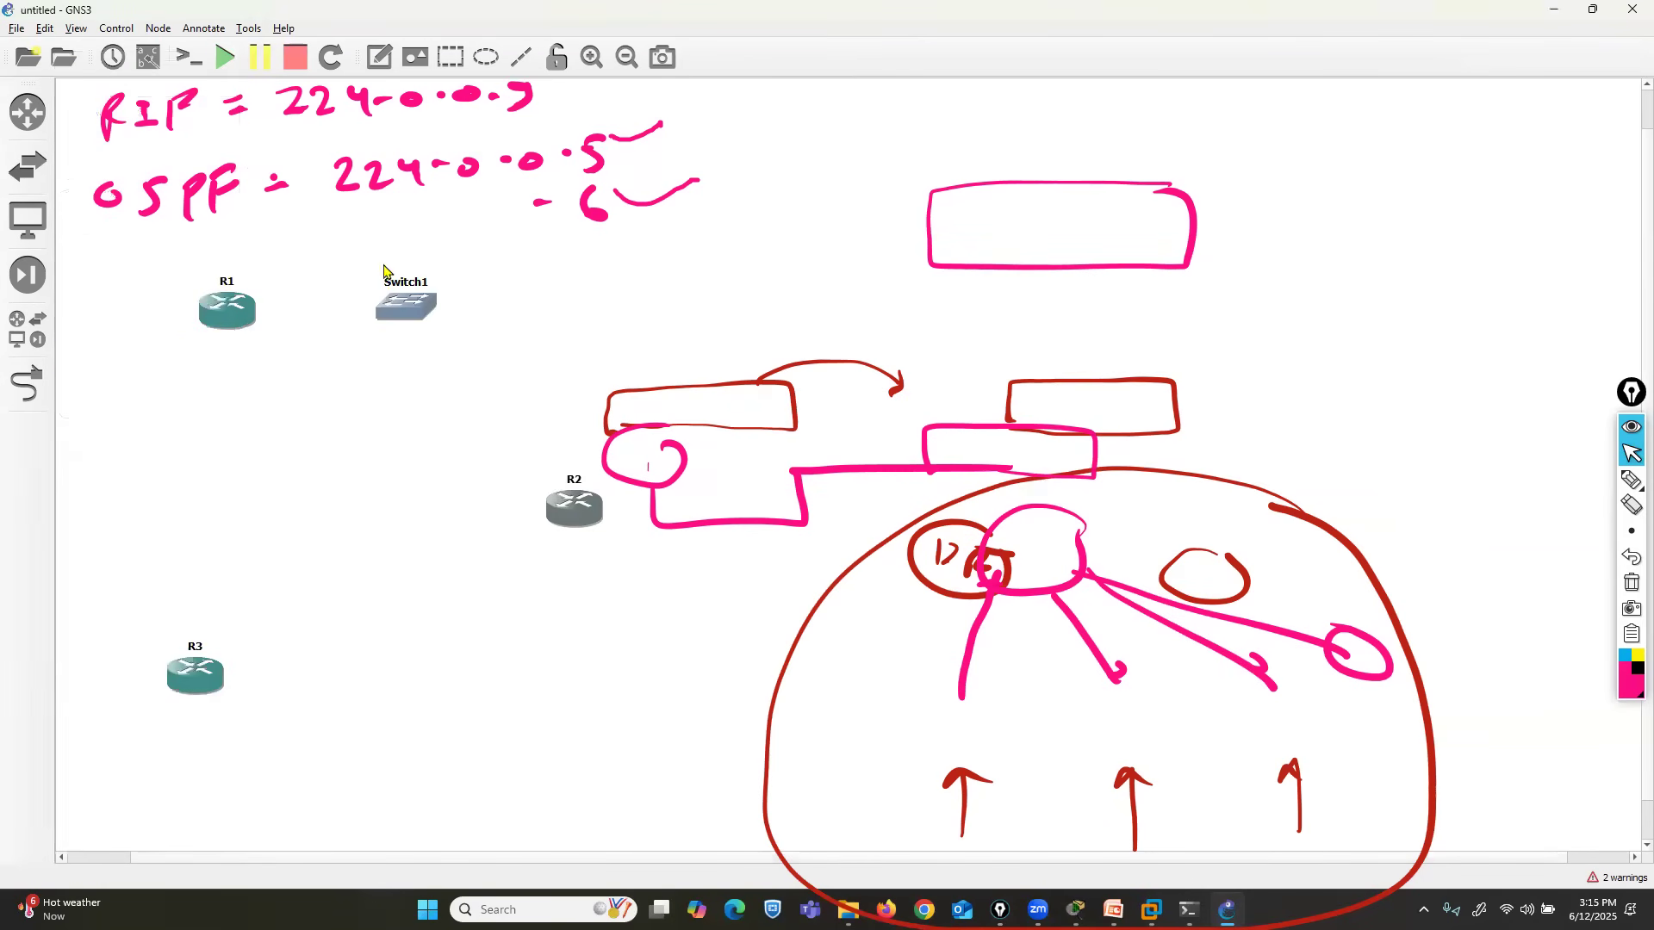
drag(405, 306, 357, 496)
- Link R1's FastEthernet0/0 interface to port e0 on Switch1
click(28, 383)
click(214, 316)
click(230, 332)
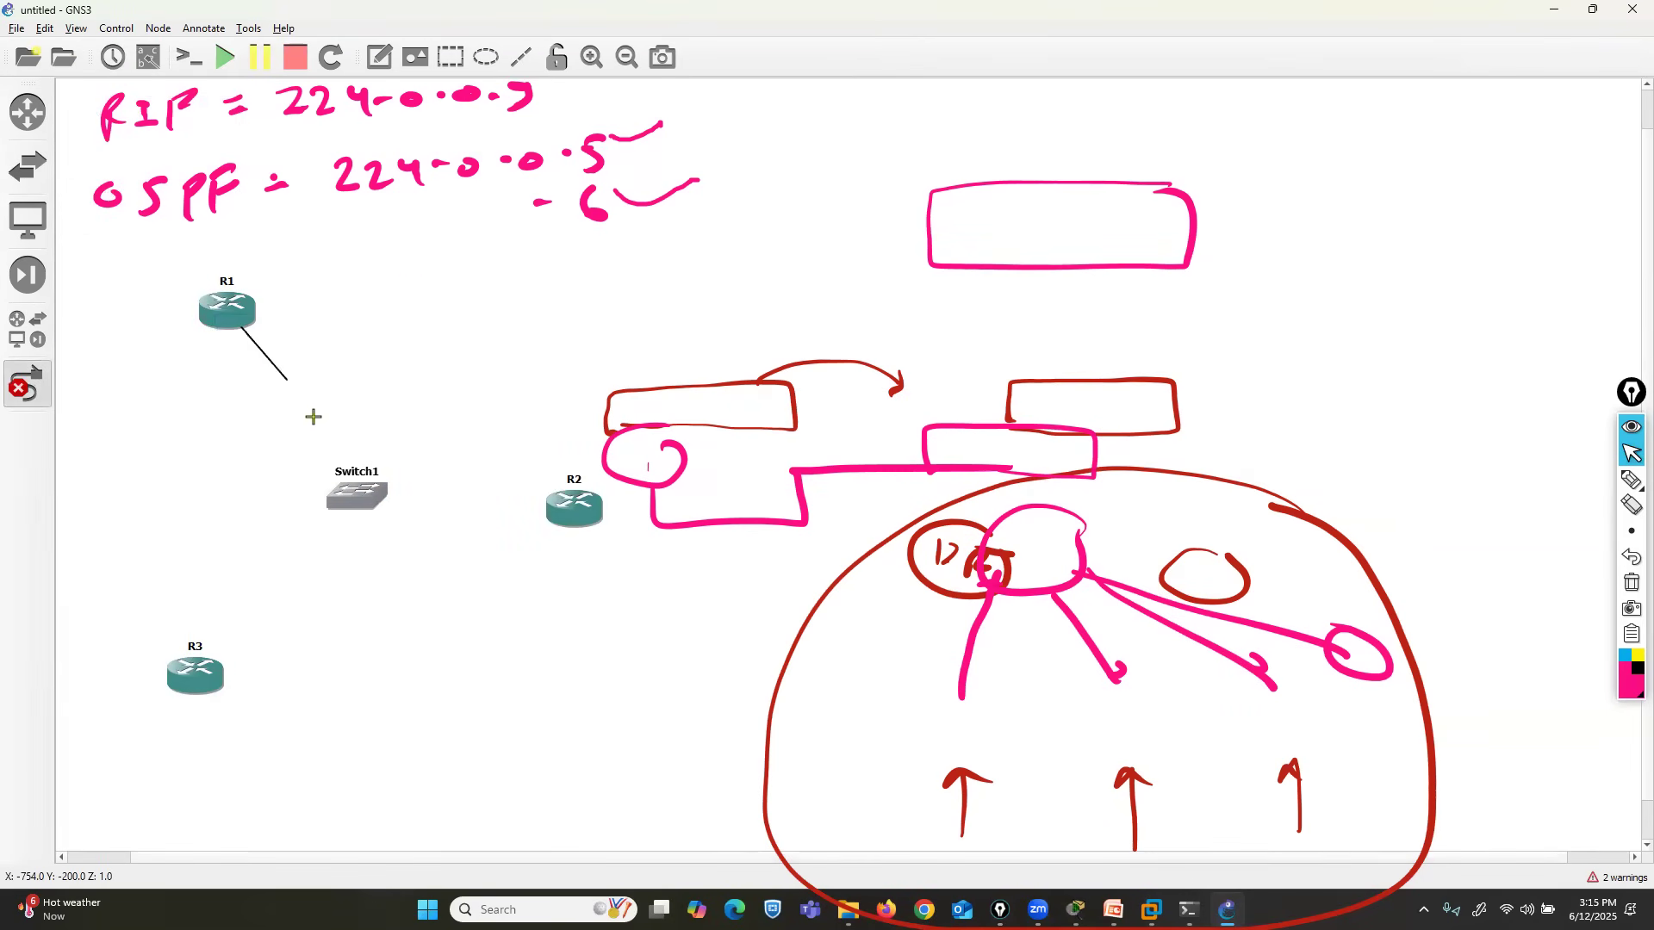
click(358, 505)
click(377, 515)
click(566, 514)
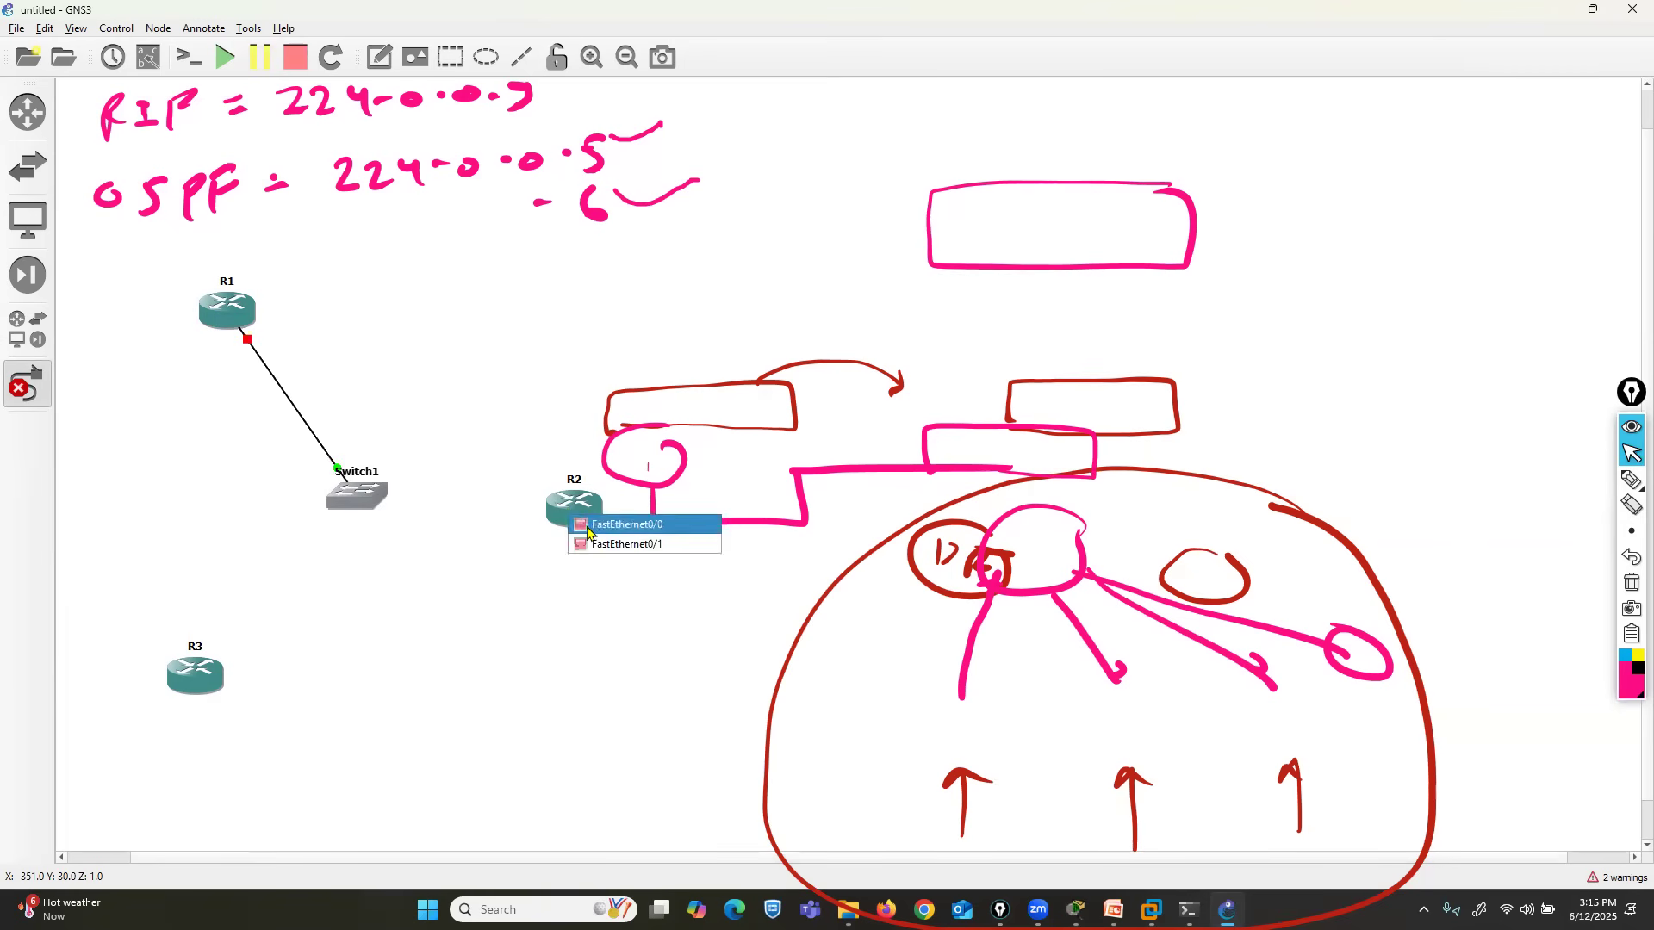
click(592, 528)
click(573, 509)
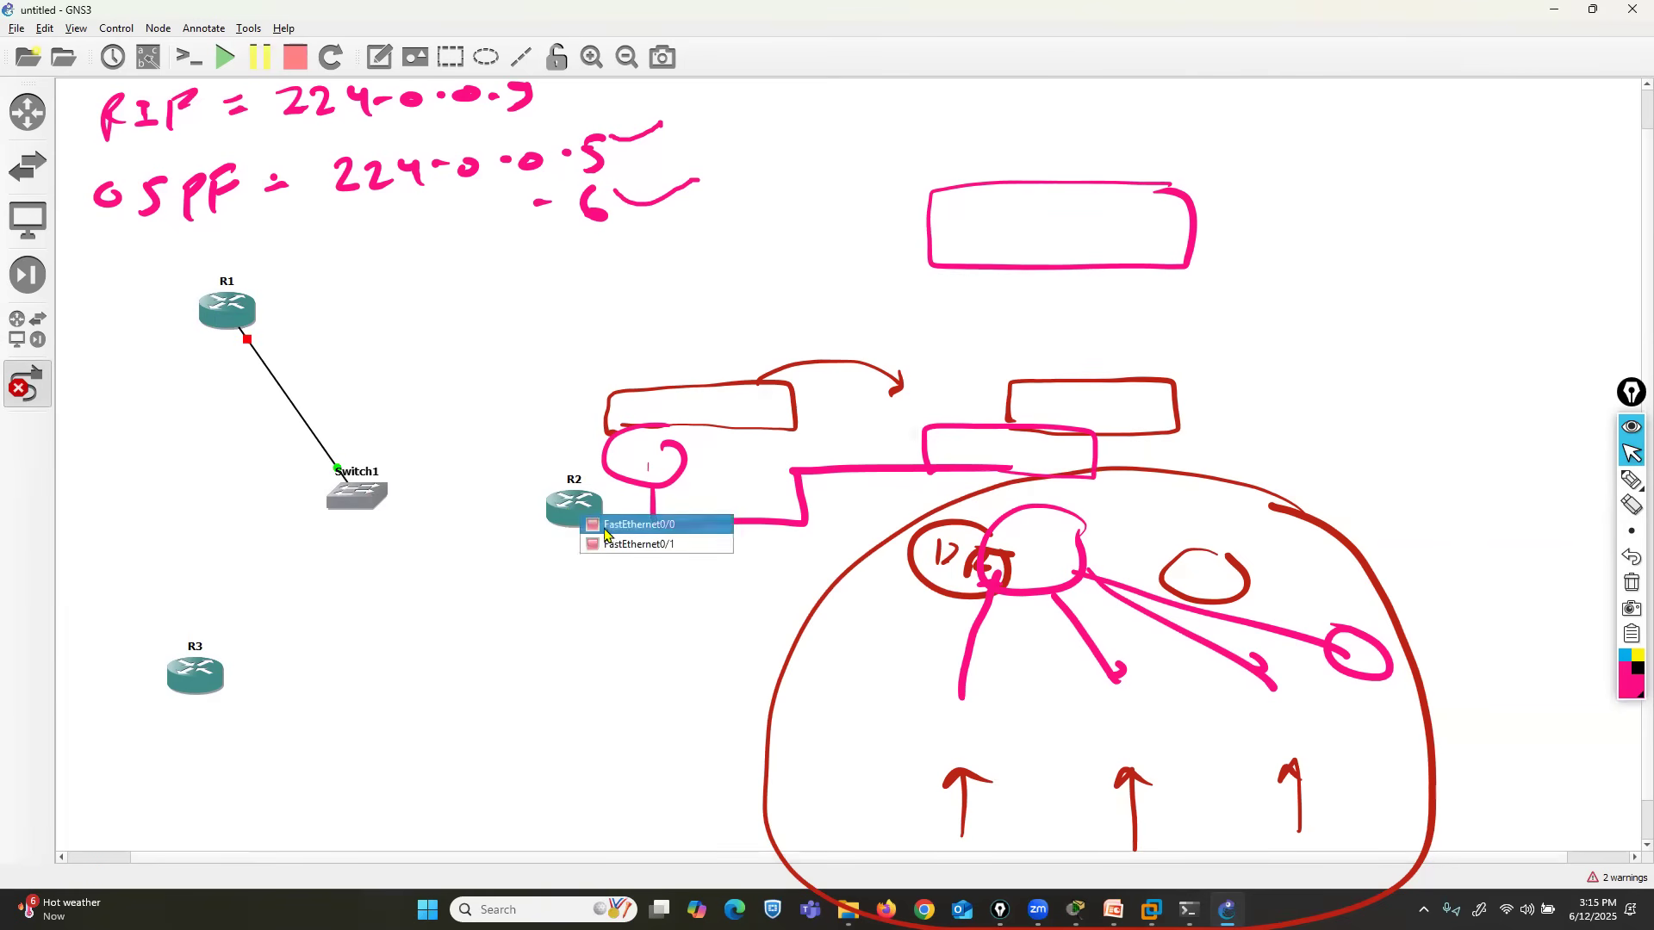
click(608, 527)
- Link port e1 on Switch1 to R2's FastEthernet0/0 interface
click(366, 497)
click(386, 527)
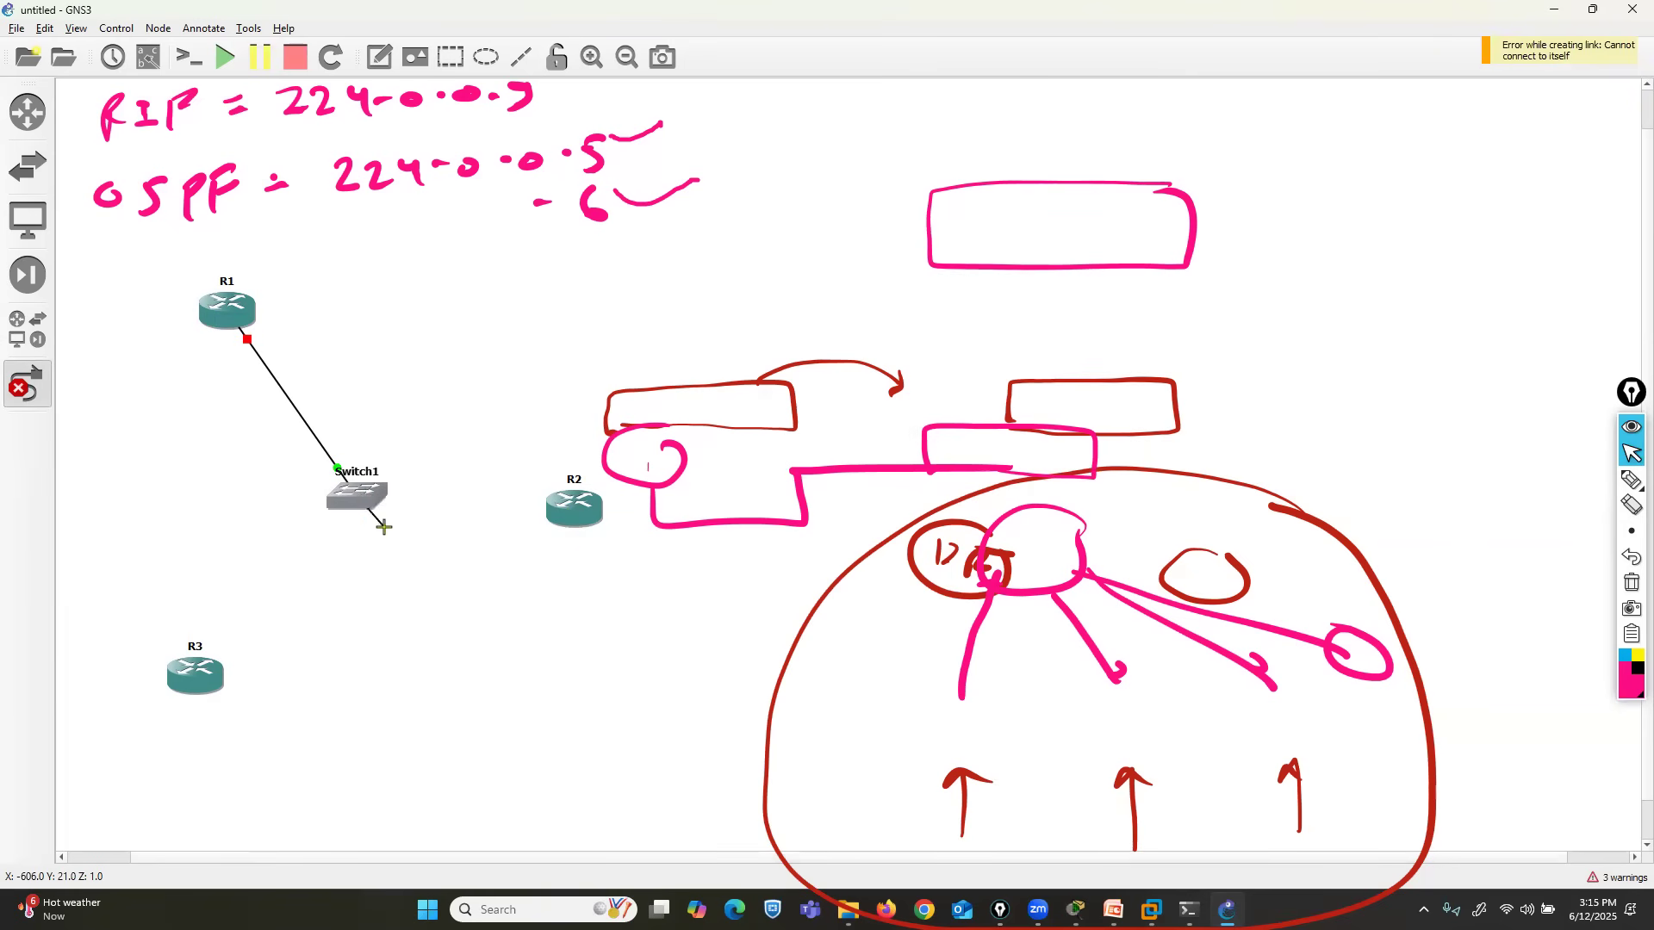
click(577, 510)
click(614, 523)
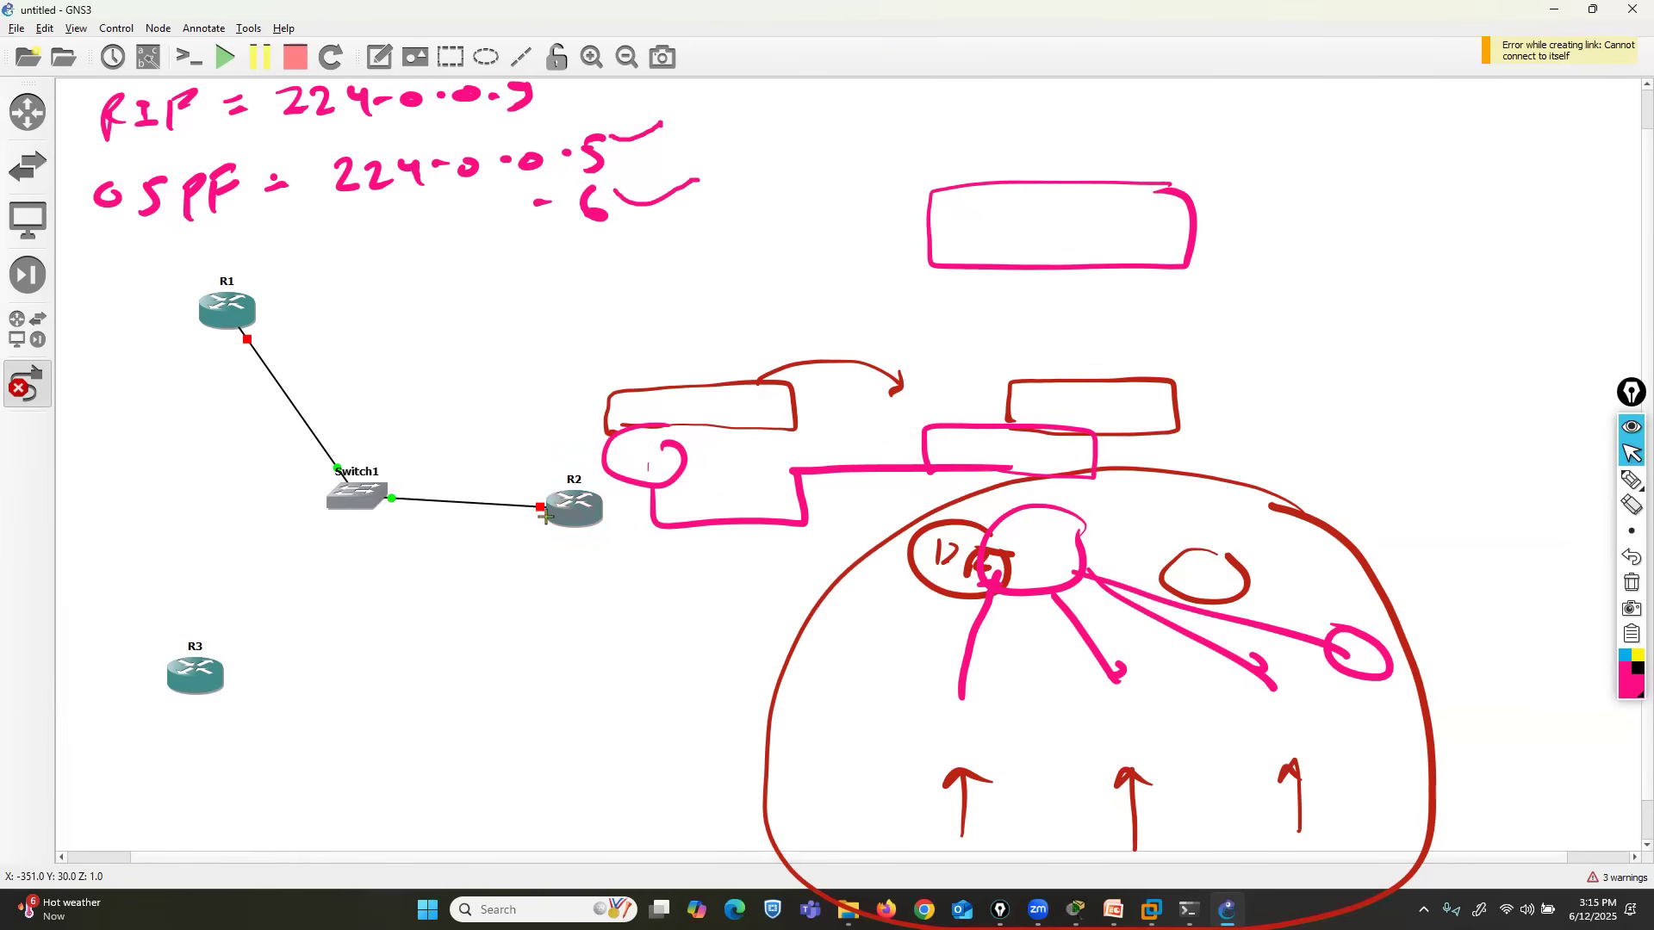
- Link R3's FastEthernet0/0 interface to port e2 on Switch1
click(201, 670)
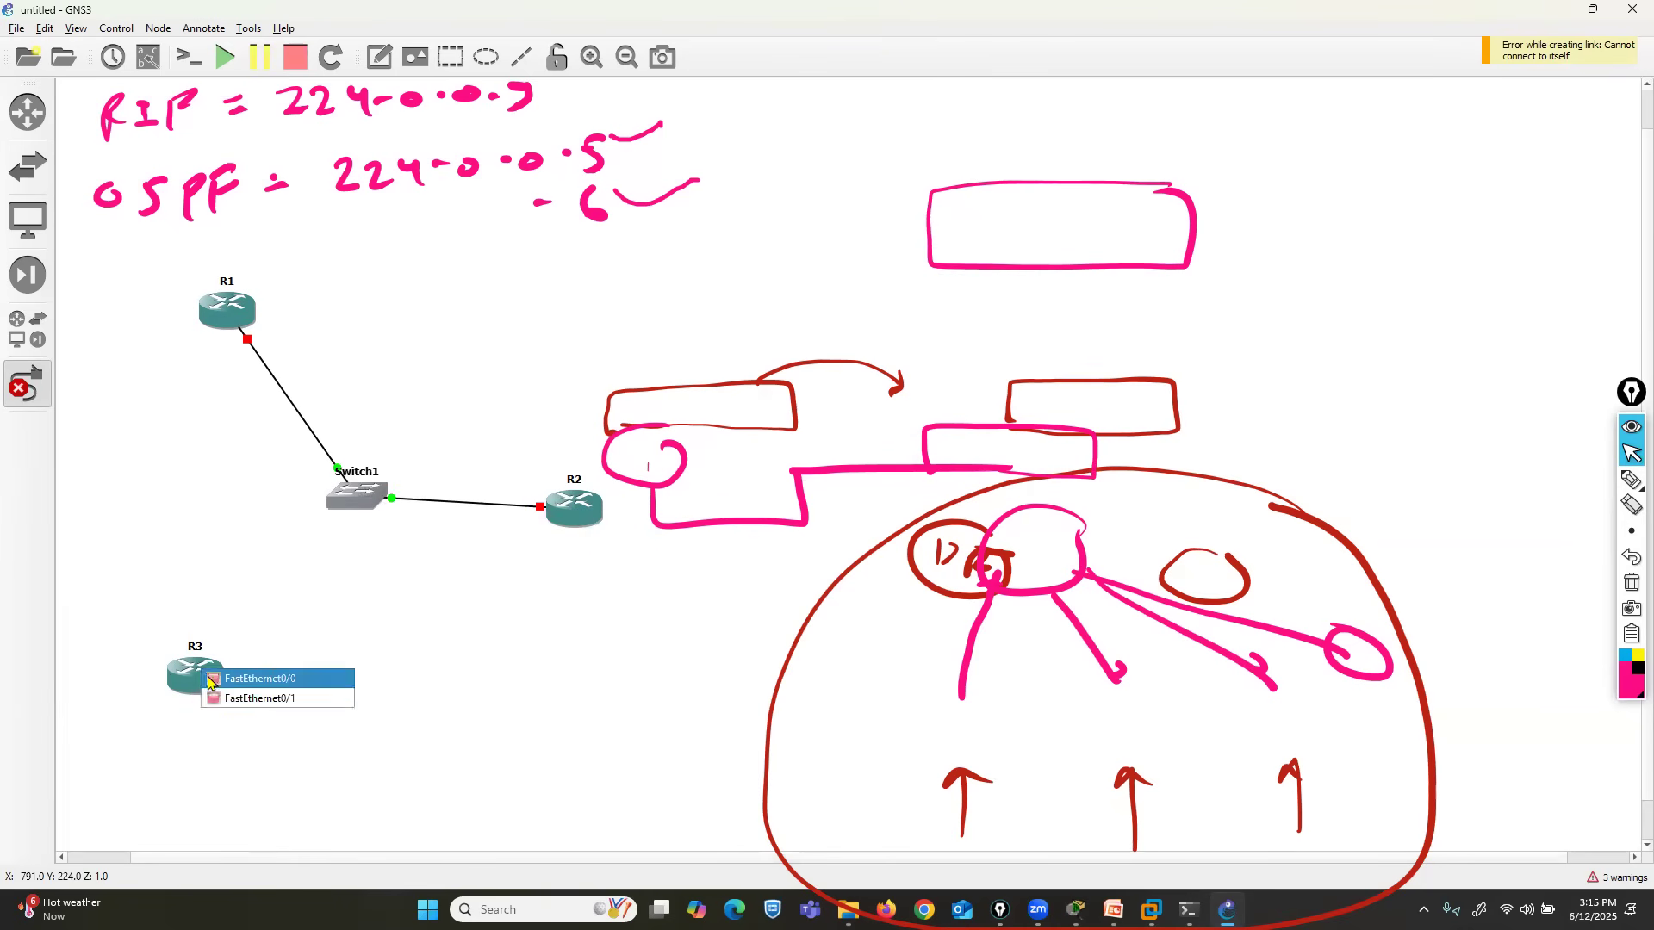
click(222, 687)
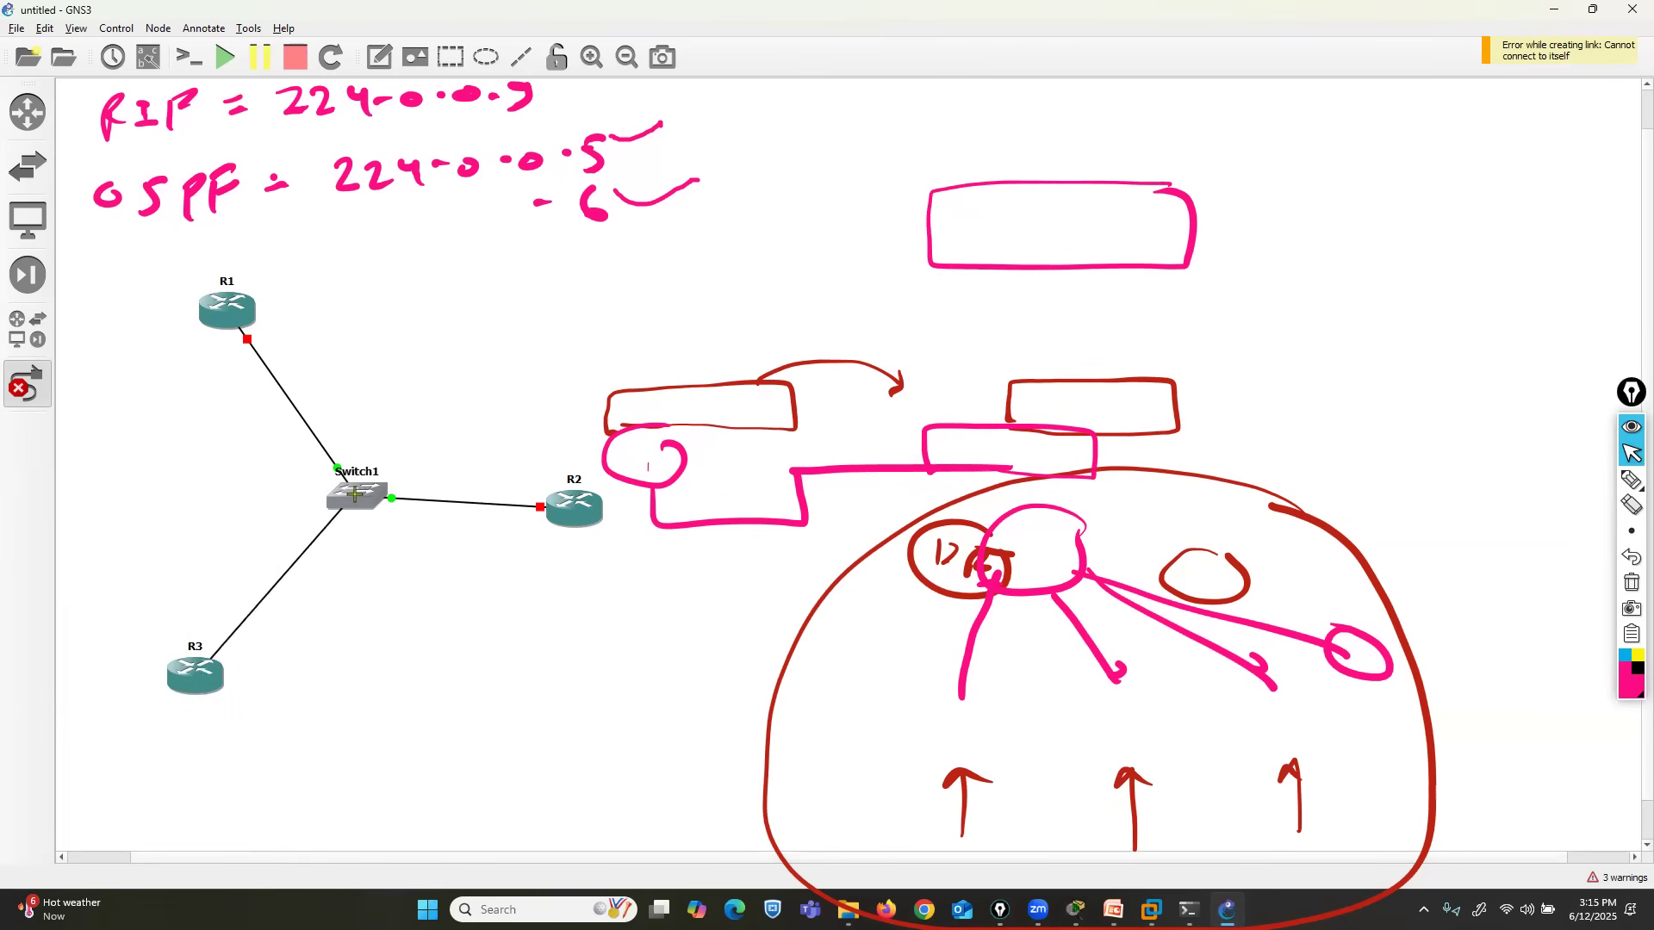
click(354, 497)
click(396, 544)
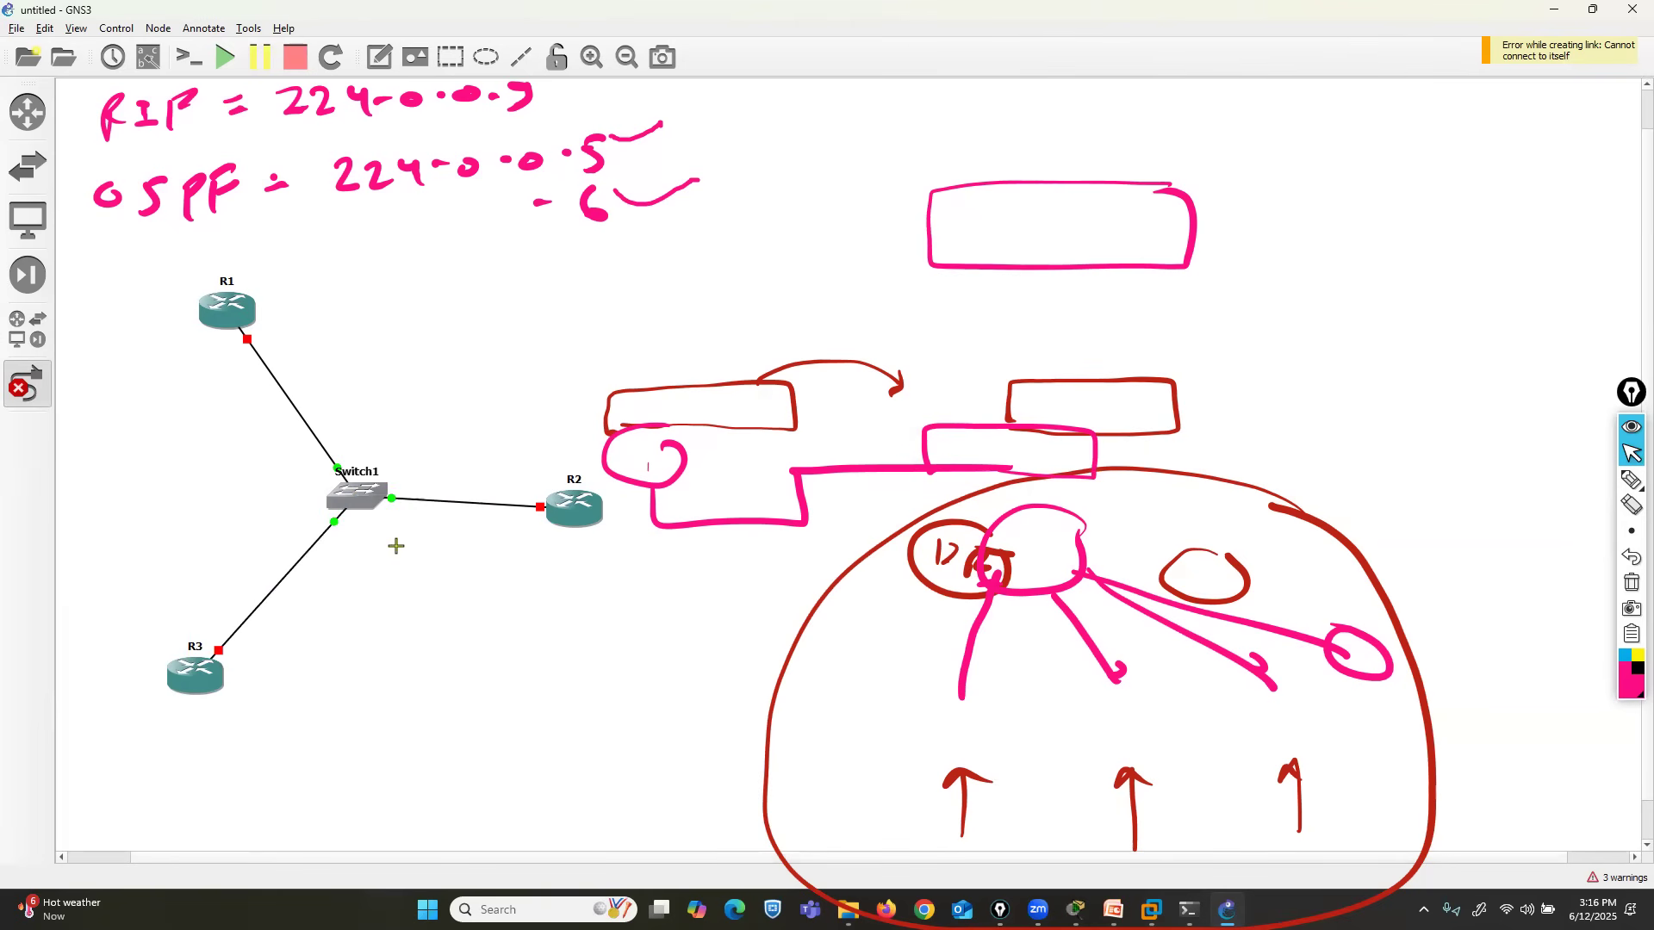
- Move R2 farther from the switch, show the interface labels, and shift the routers' f0/0 labels clear of the links
drag(564, 514, 634, 513)
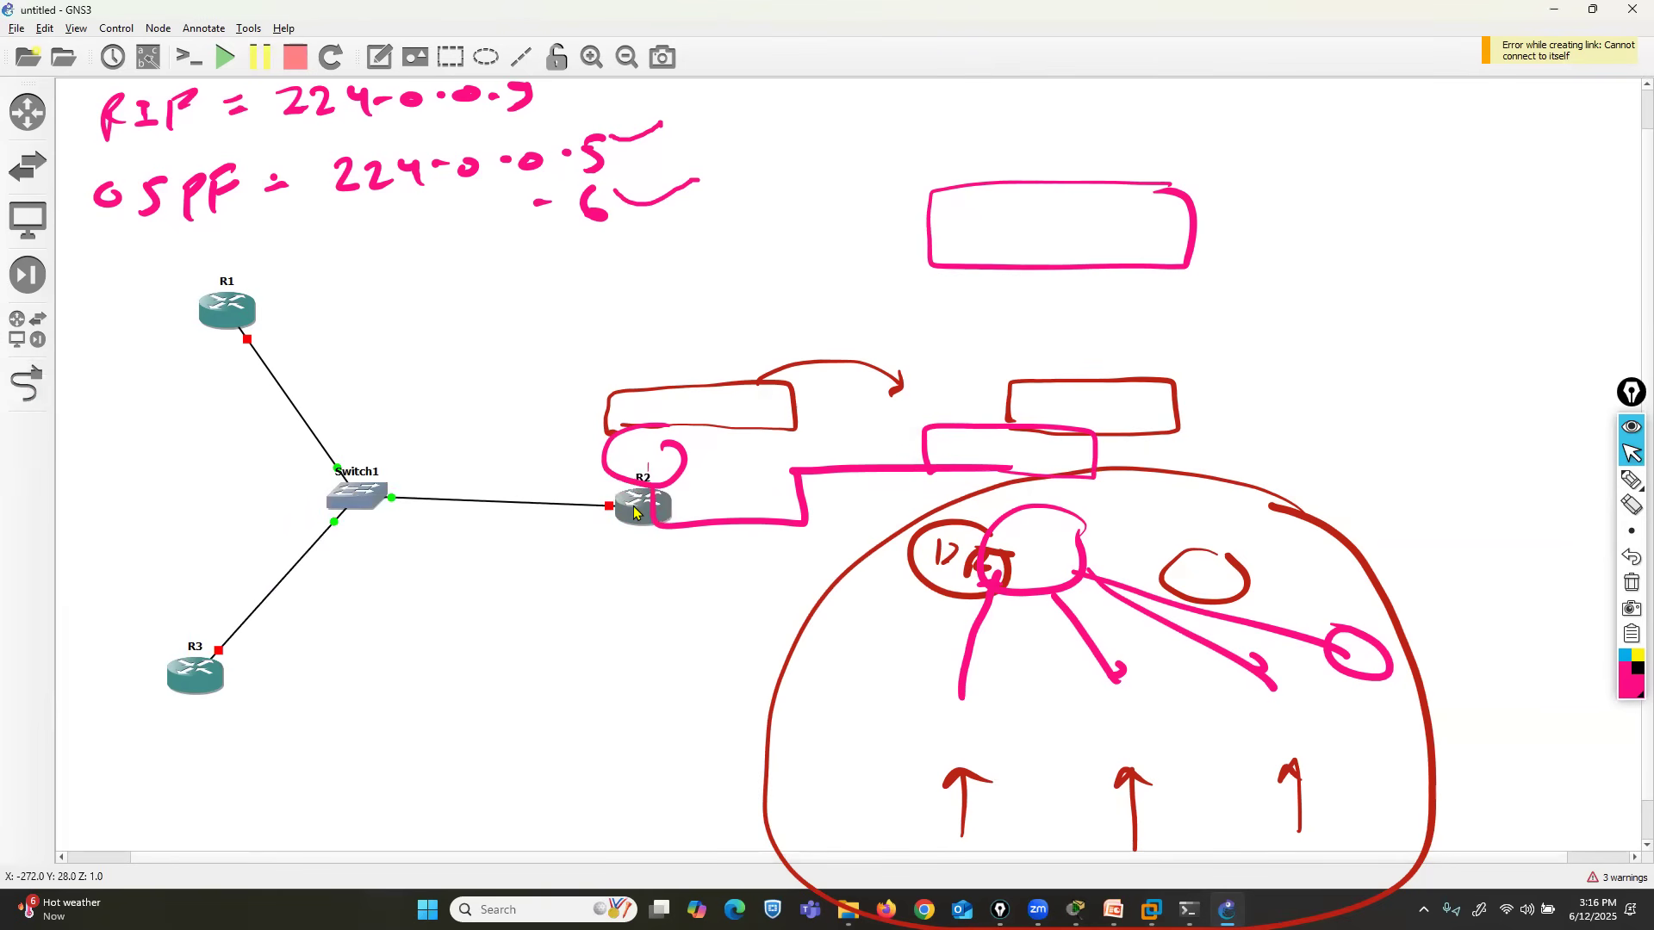
click(148, 57)
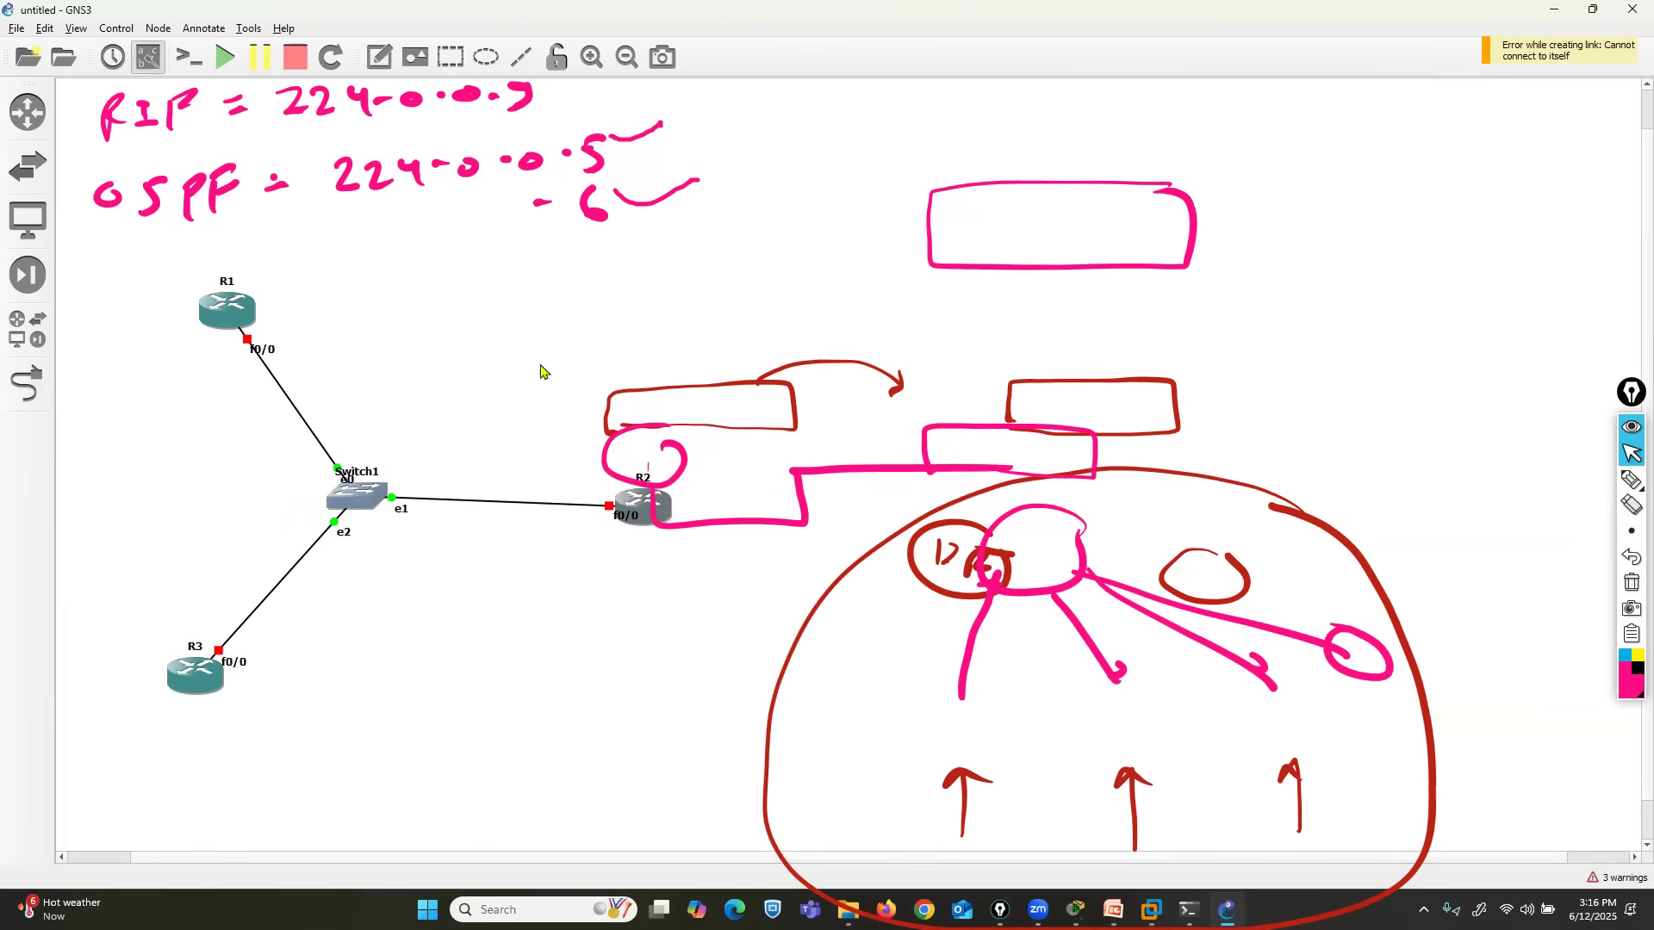
drag(605, 522, 589, 523)
drag(238, 661, 255, 659)
drag(261, 358, 269, 346)
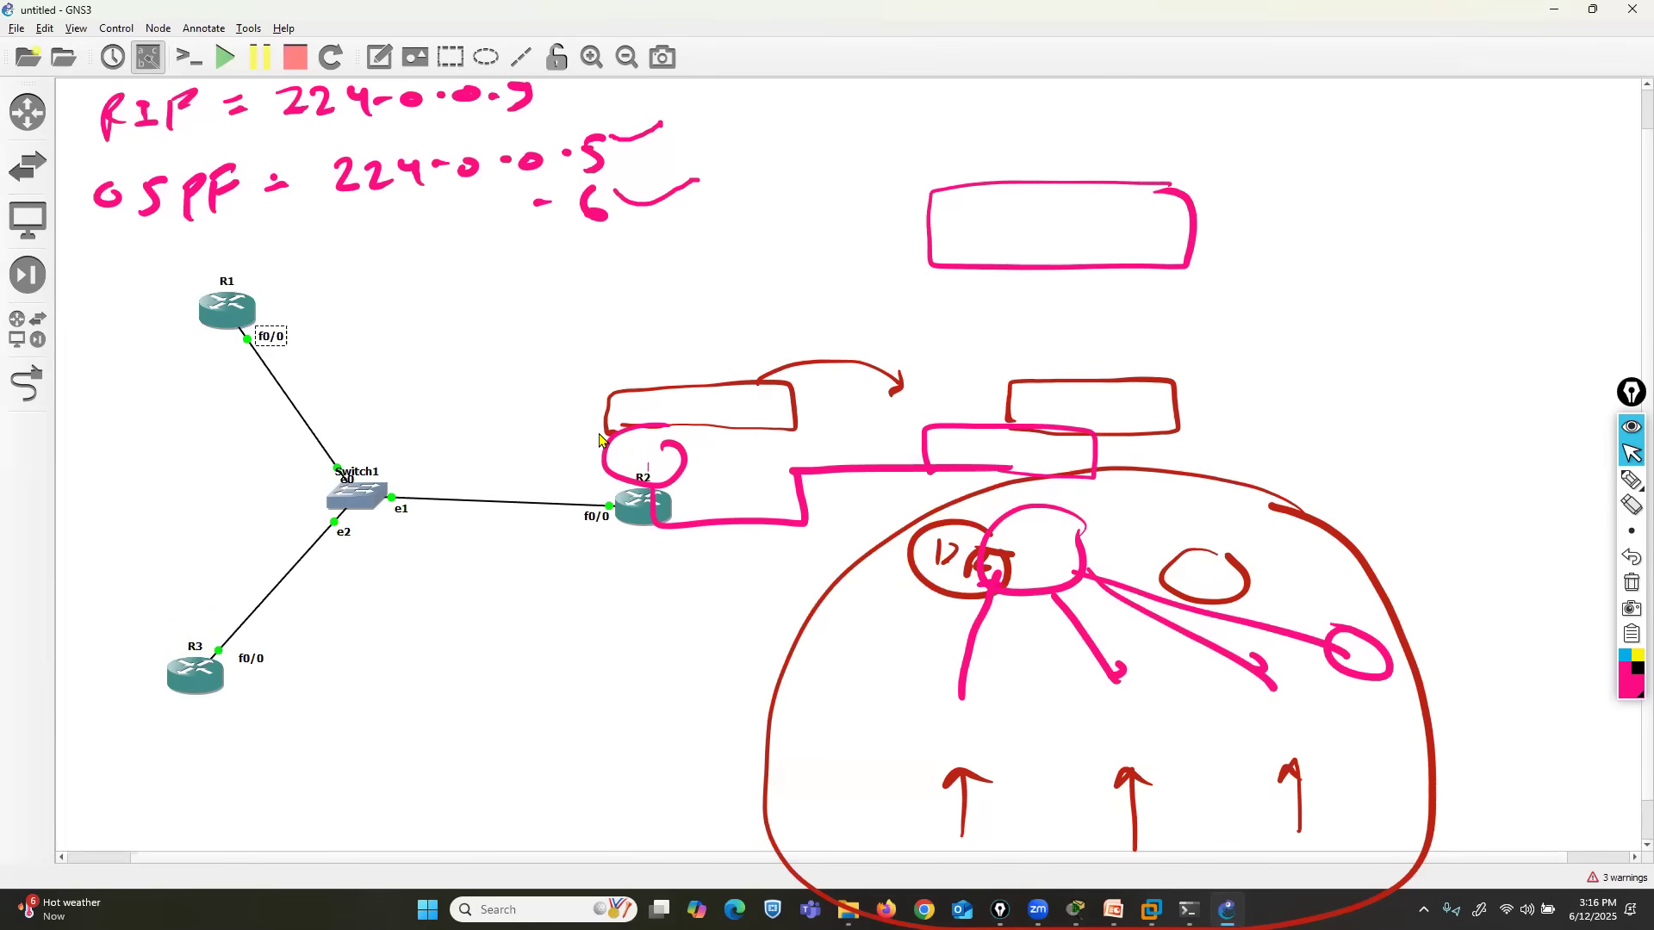
- Erase the freehand annotations around R2 and the large outline with the overlay eraser, and return to the normal pointer
click(1631, 505)
mouse_move(814, 368)
mouse_down()
mouse_move(676, 458)
mouse_move(675, 529)
mouse_up()
mouse_move(921, 379)
mouse_down()
mouse_move(990, 454)
mouse_move(1083, 474)
mouse_up()
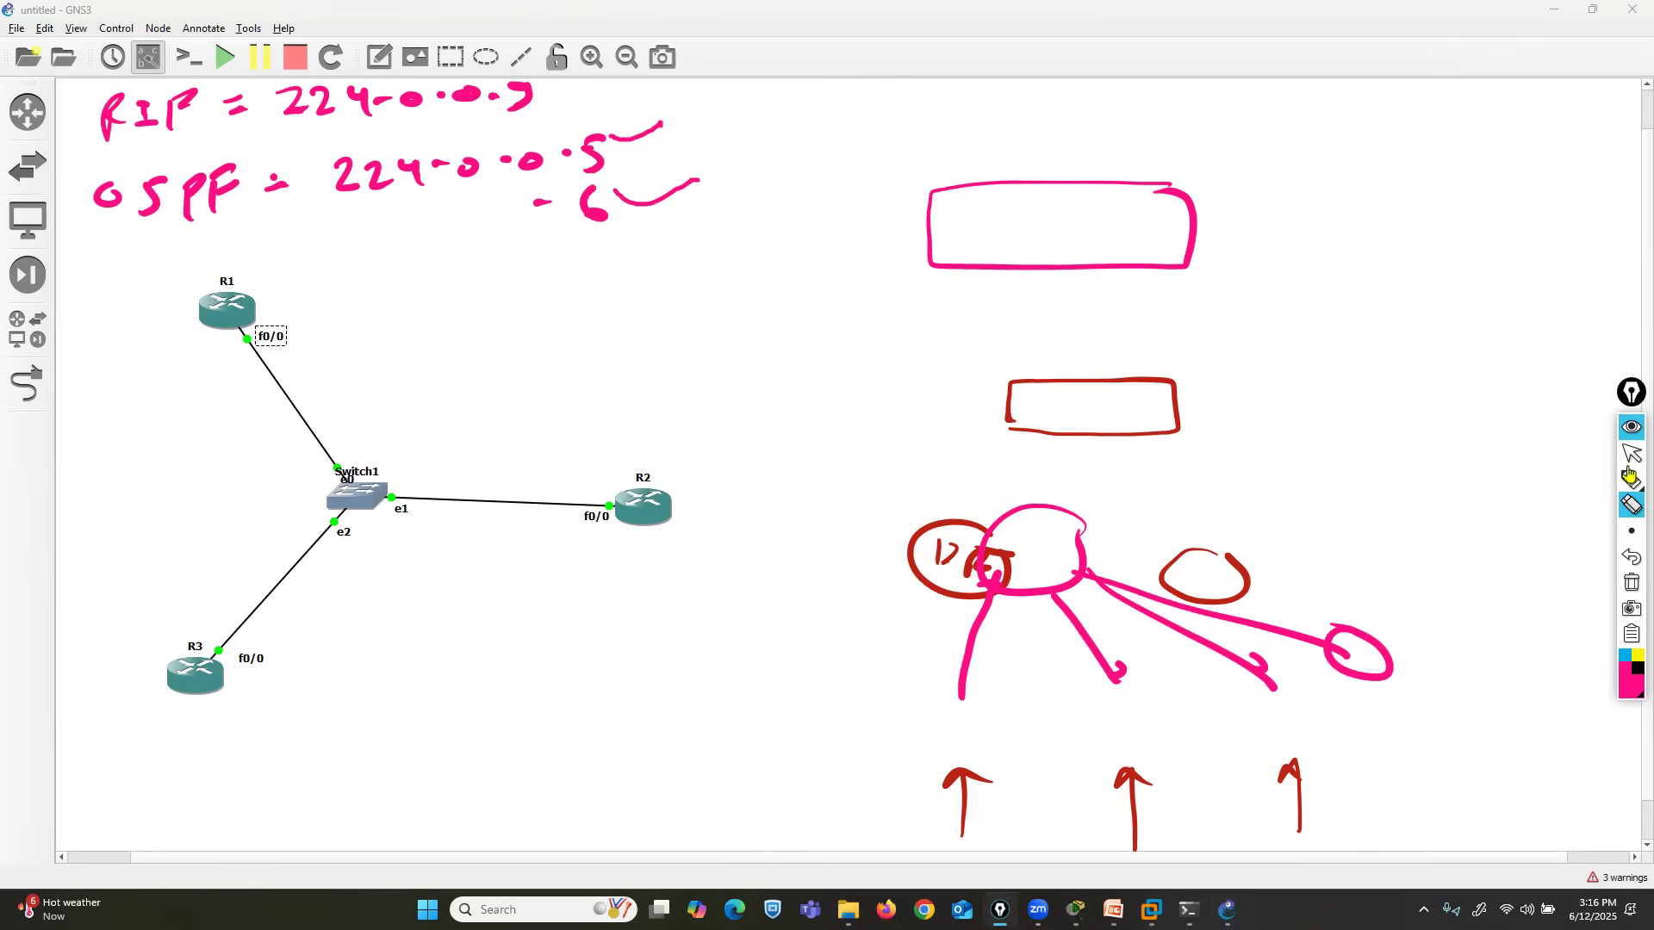
click(1631, 454)
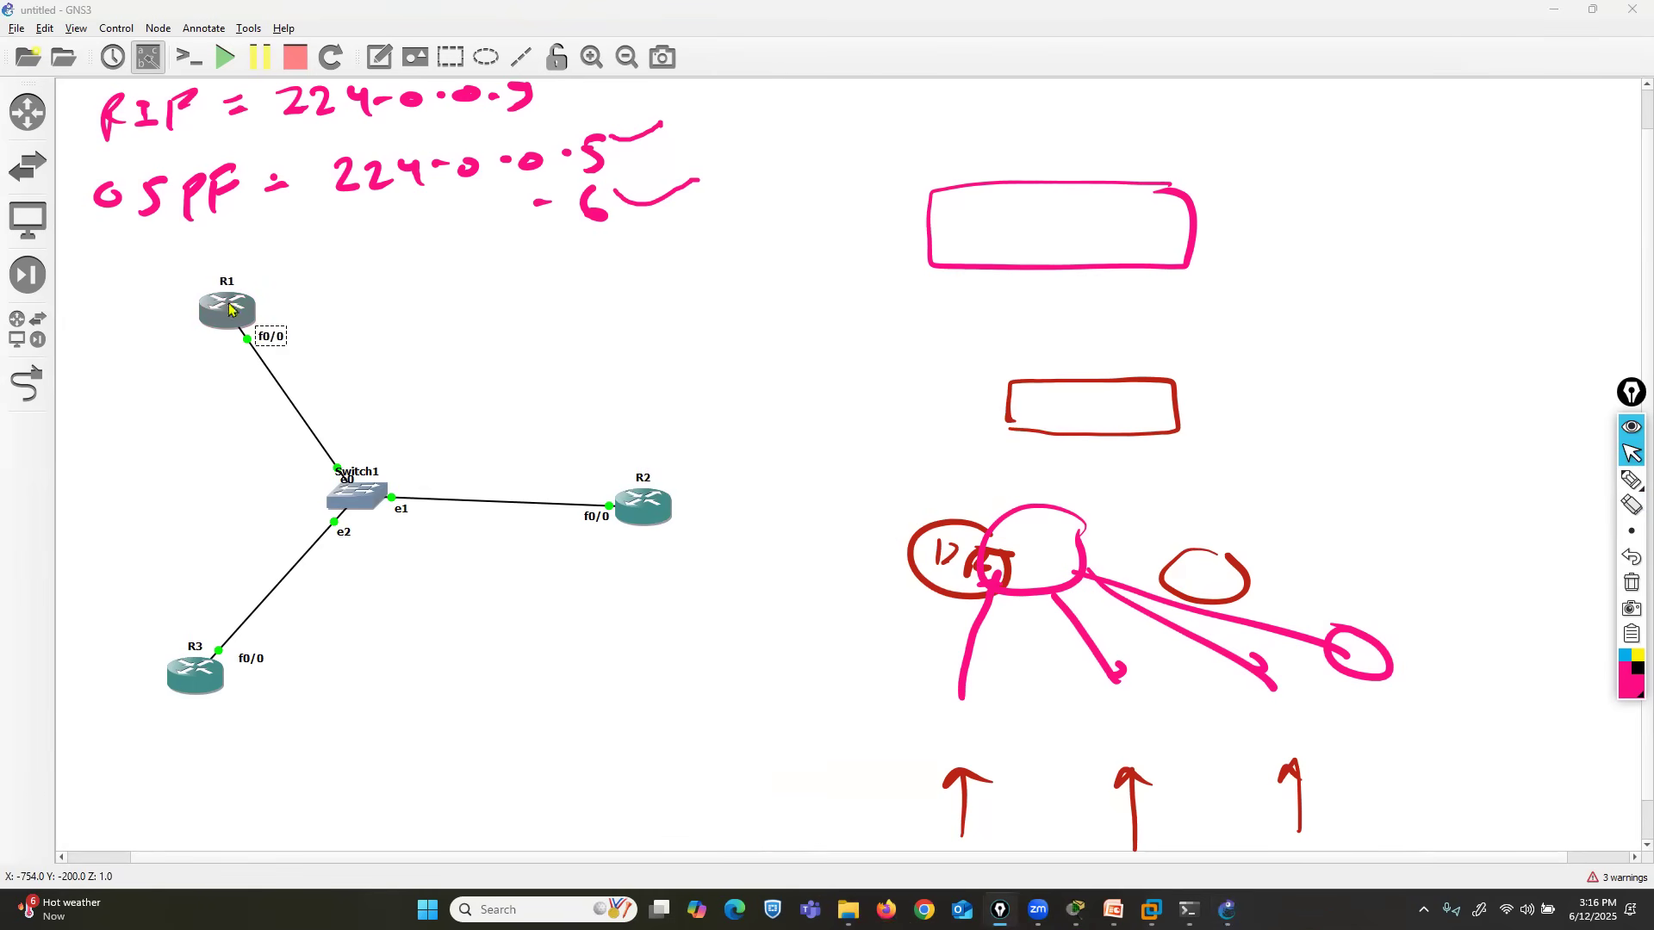
- Open console sessions for routers R1 and R2, returning to the topology after each
right_click(242, 311)
click(297, 347)
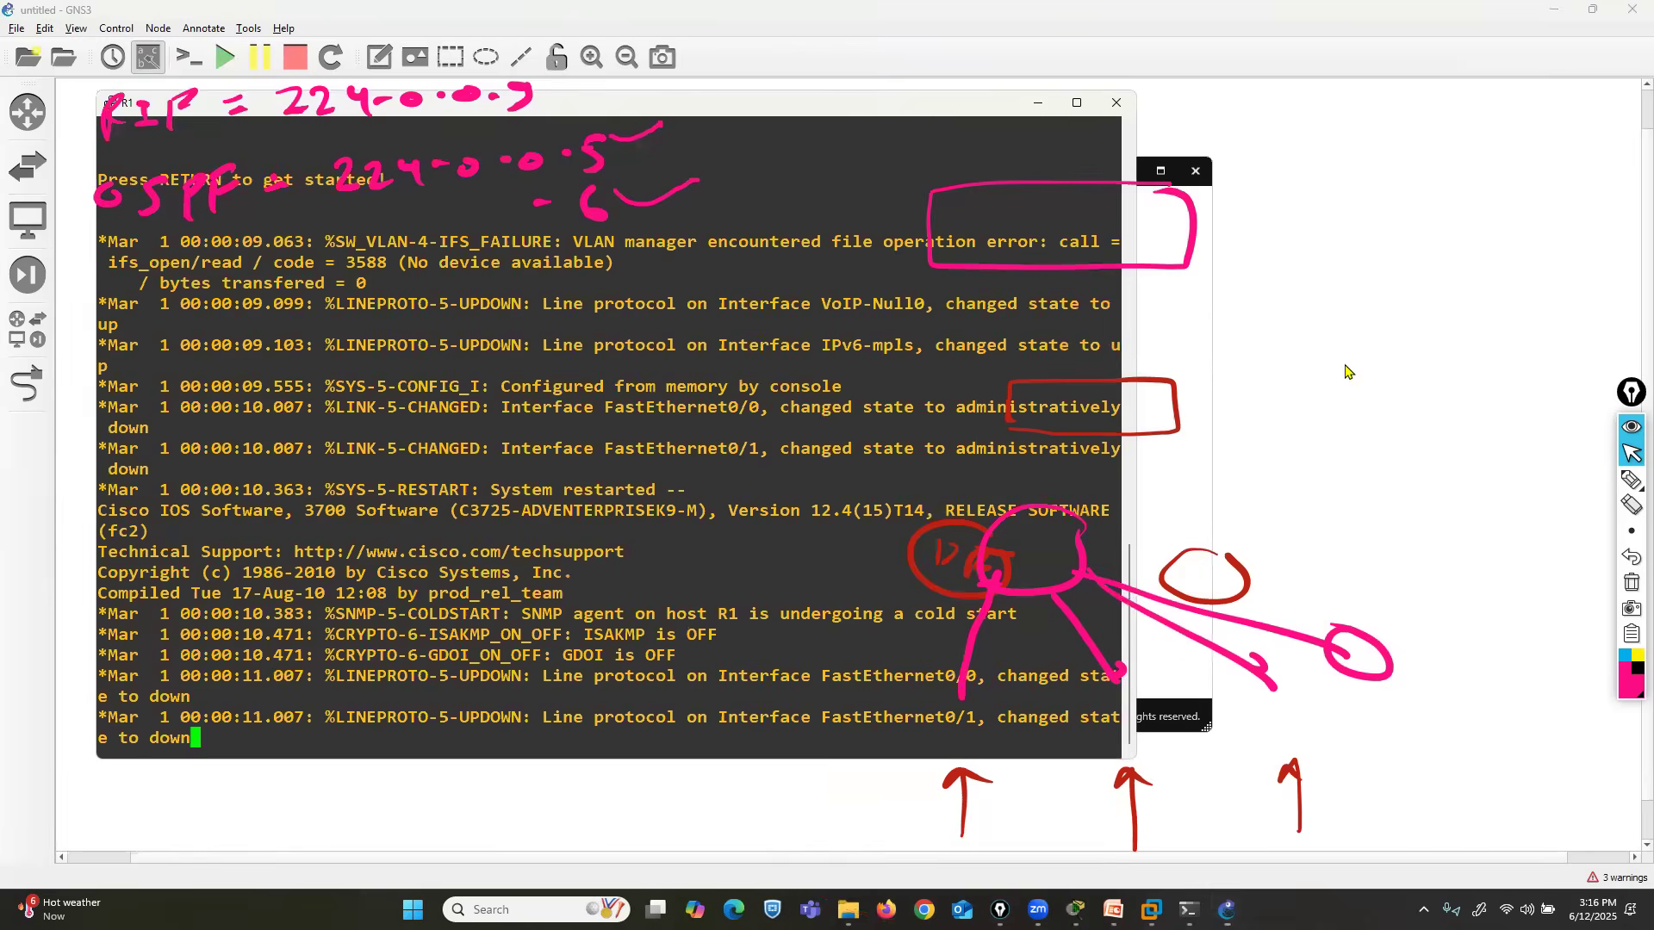
click(1349, 372)
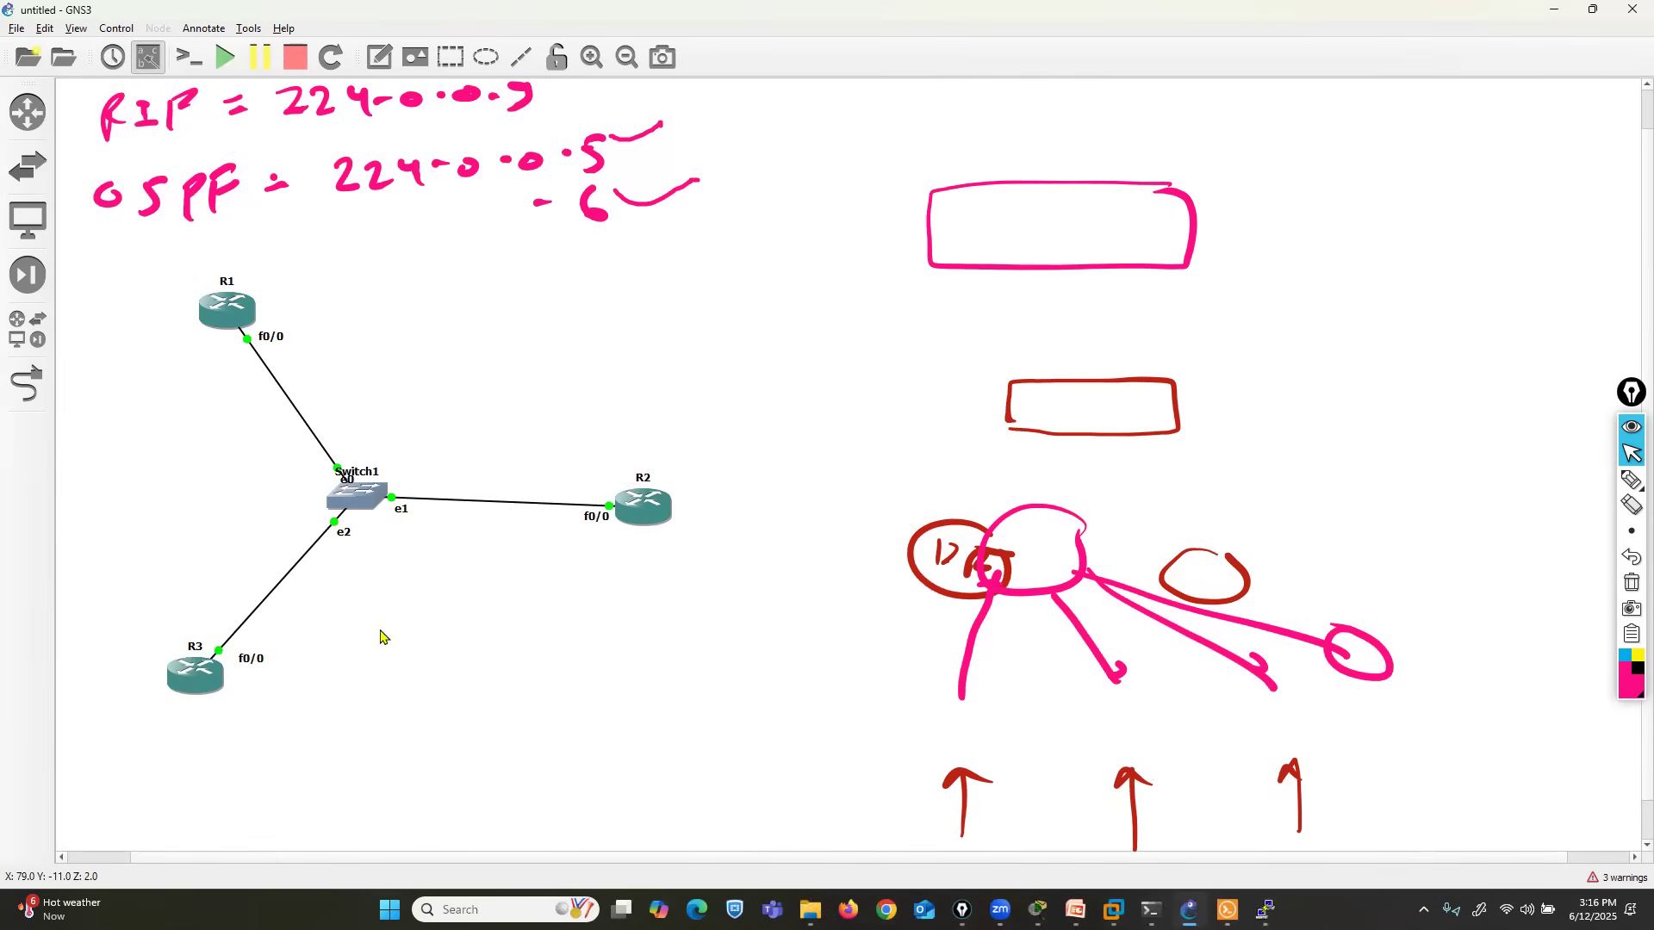
right_click(649, 517)
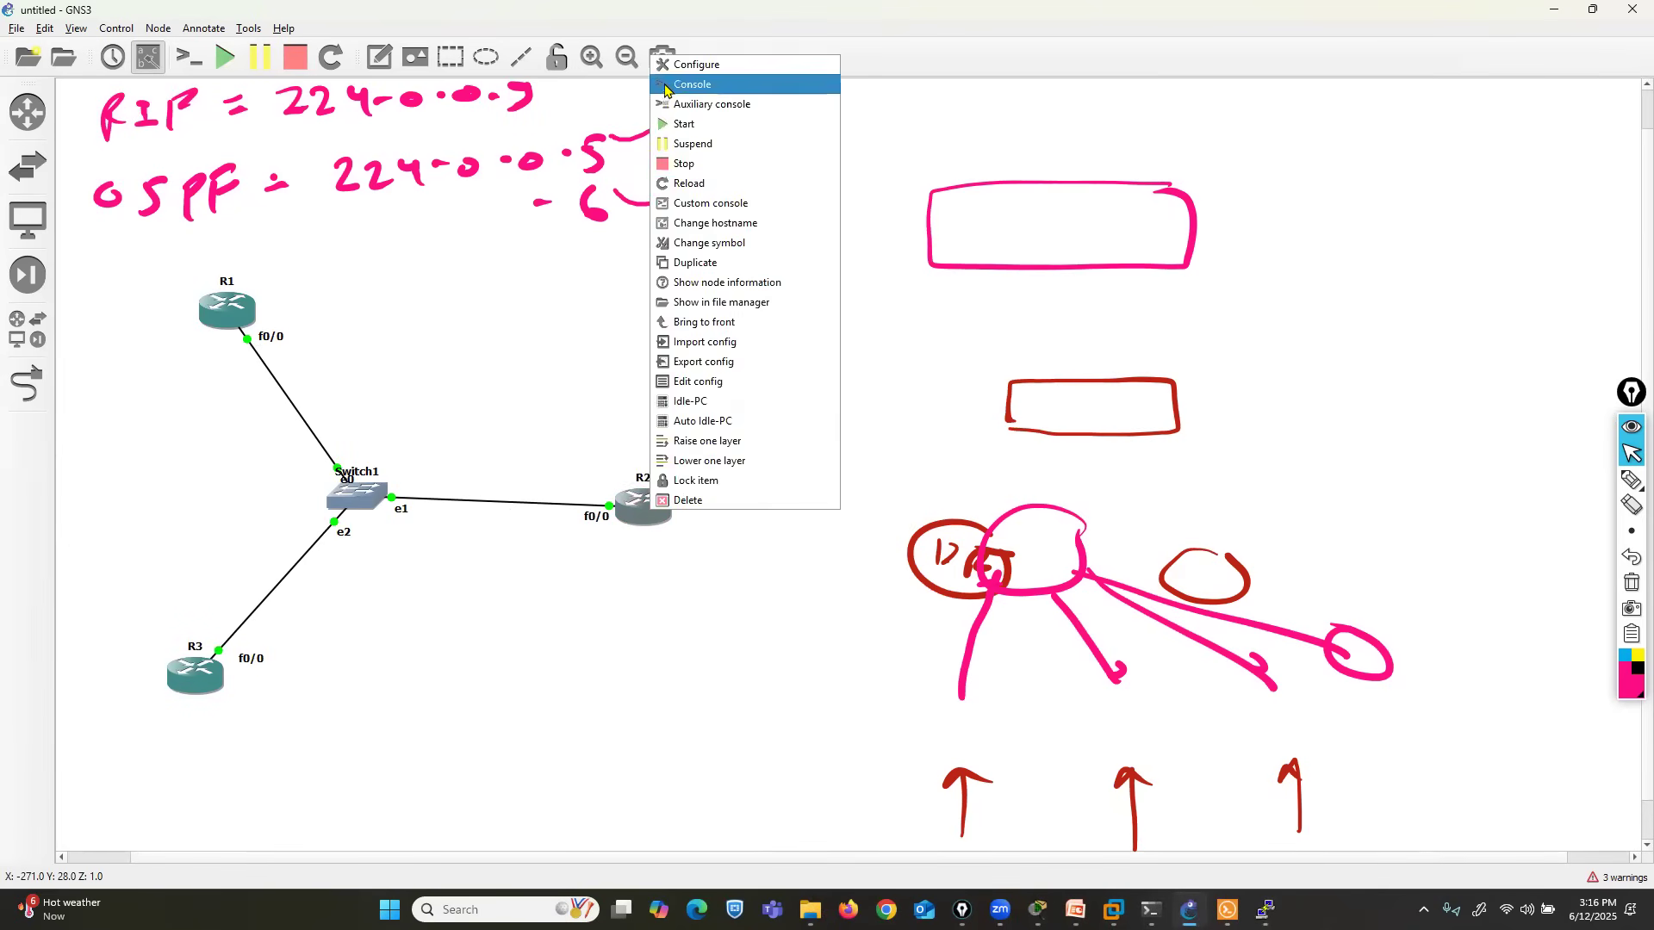
click(672, 91)
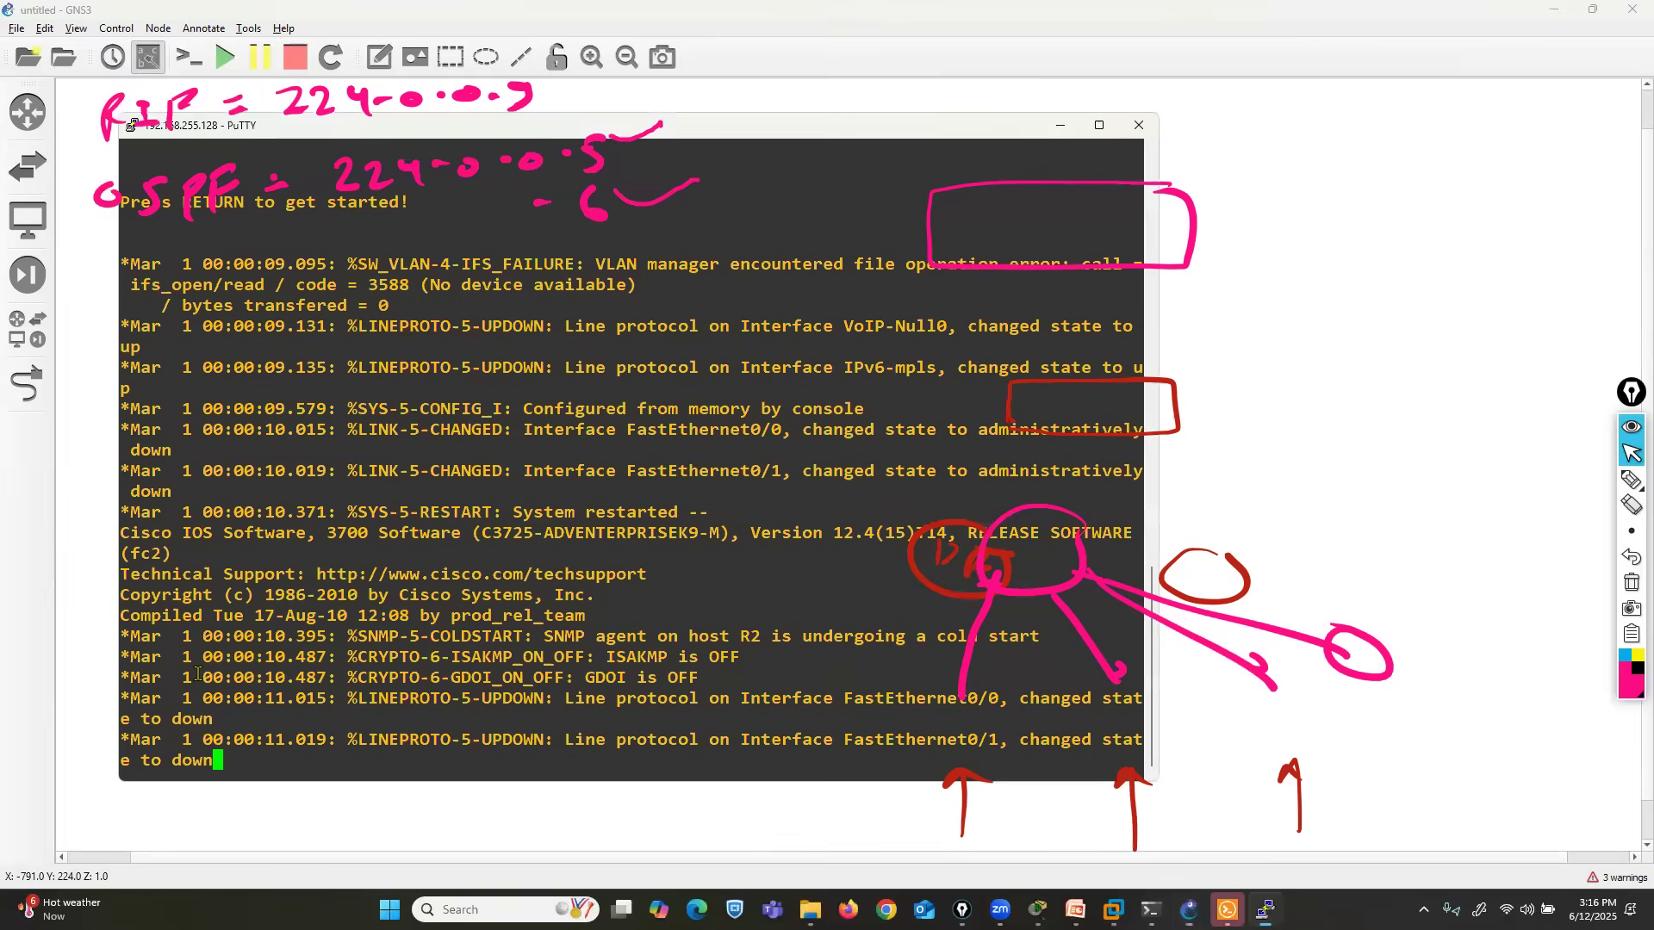
click(276, 814)
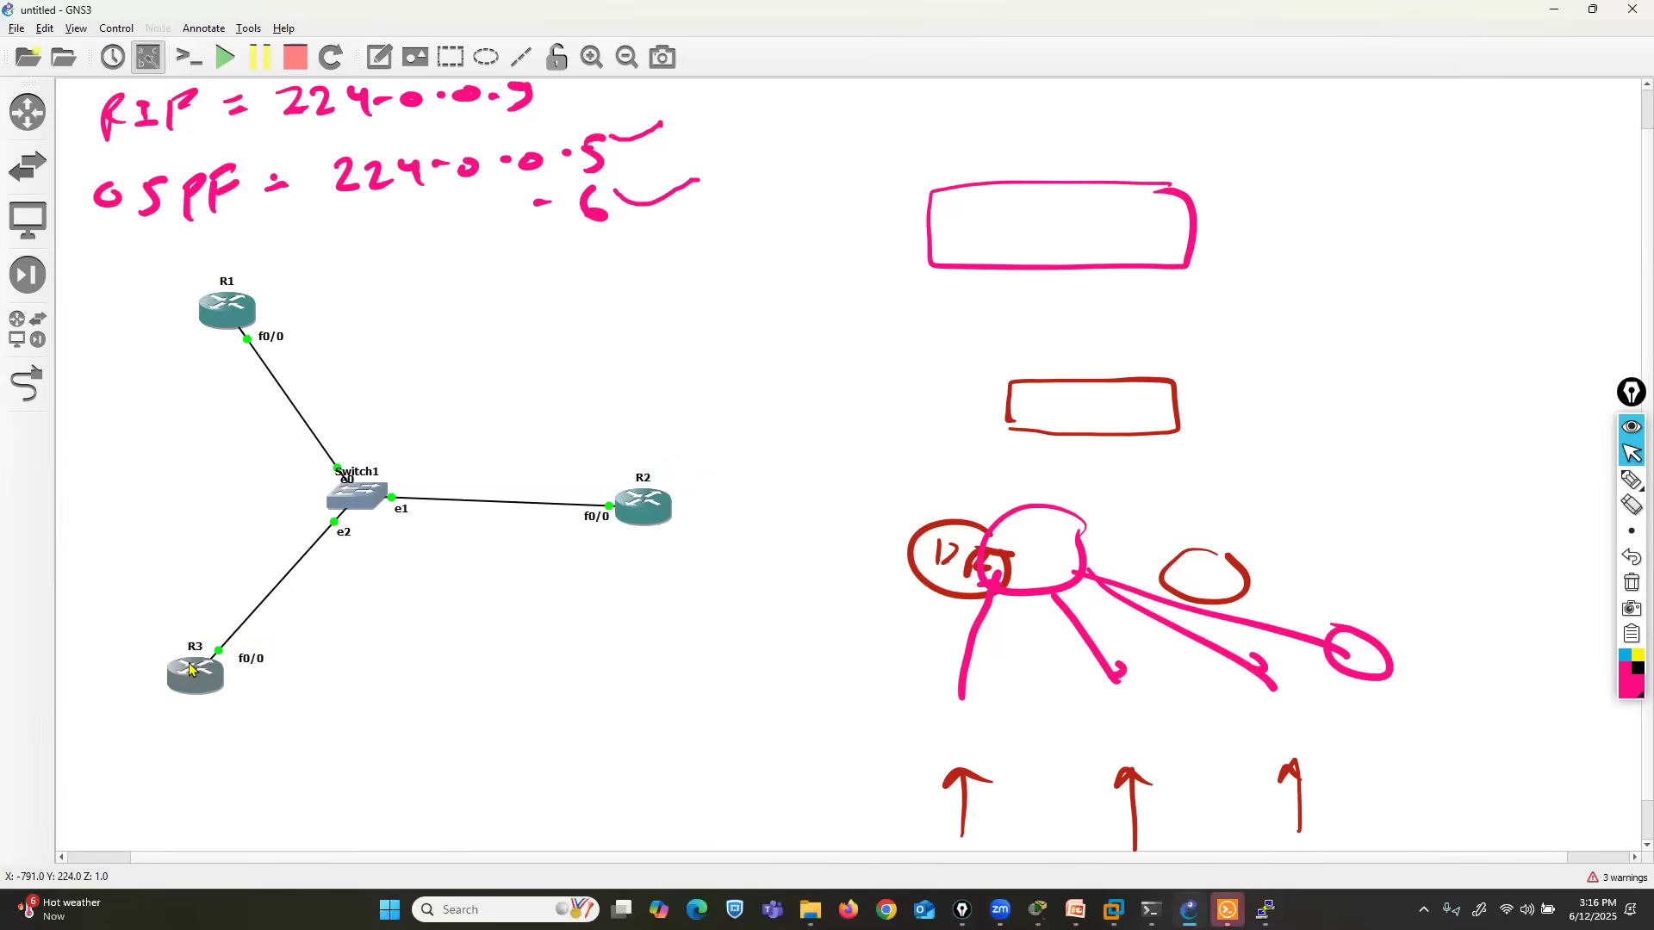
- Open R3's console, move its window clear of the topology, and minimize it
right_click(191, 664)
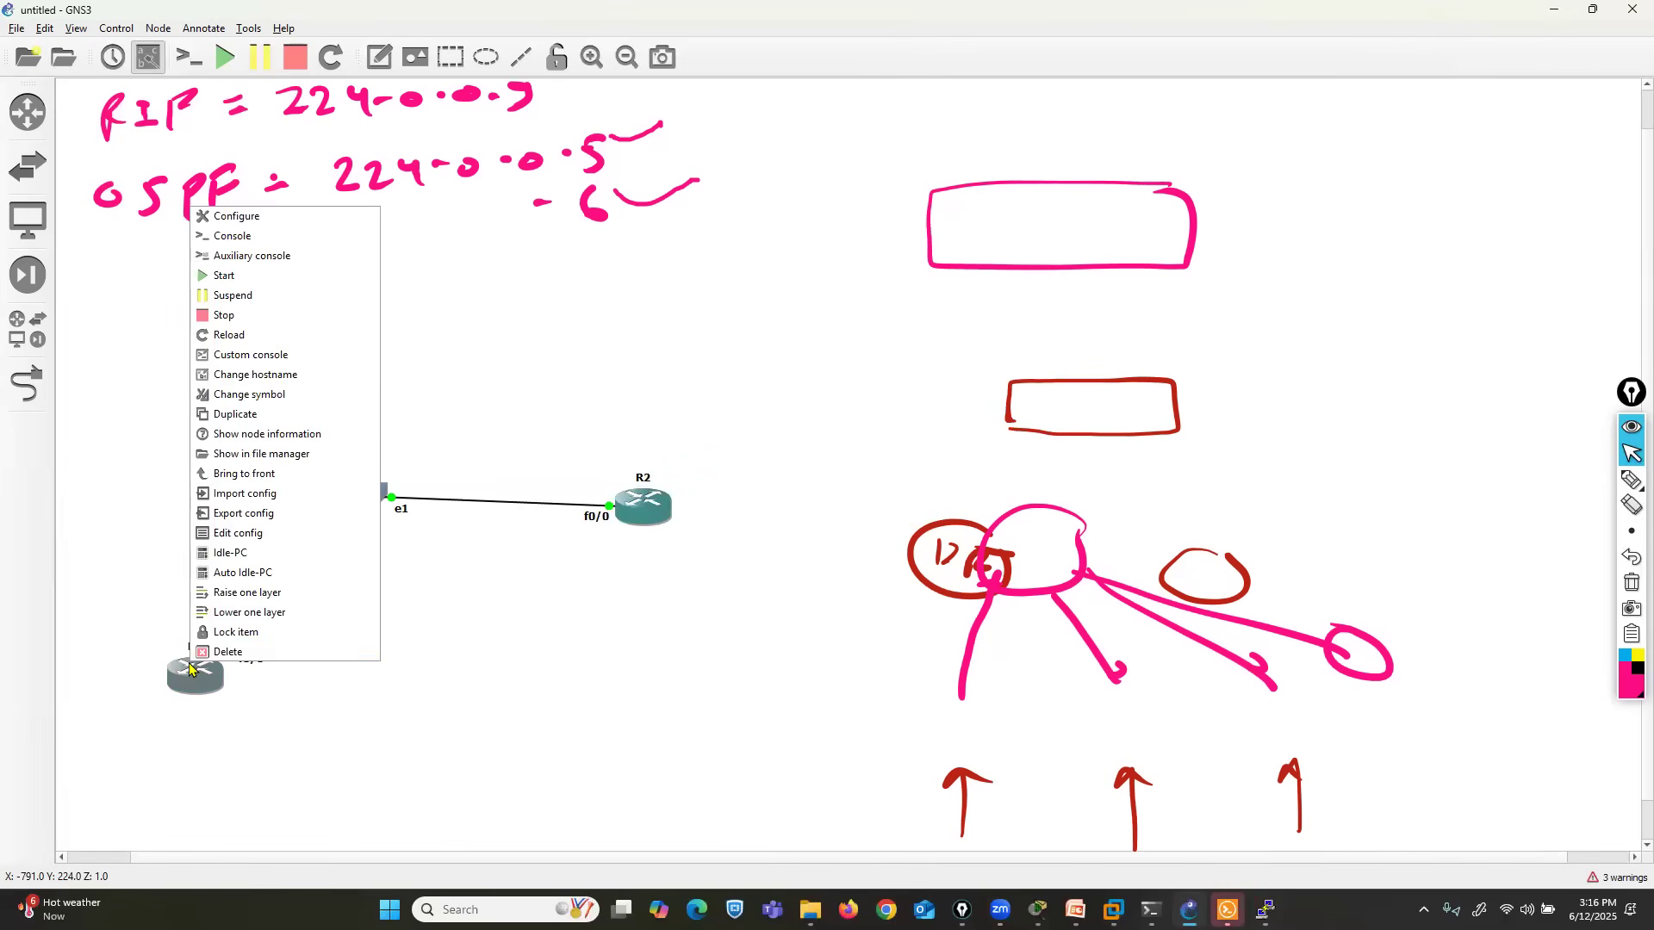
click(229, 236)
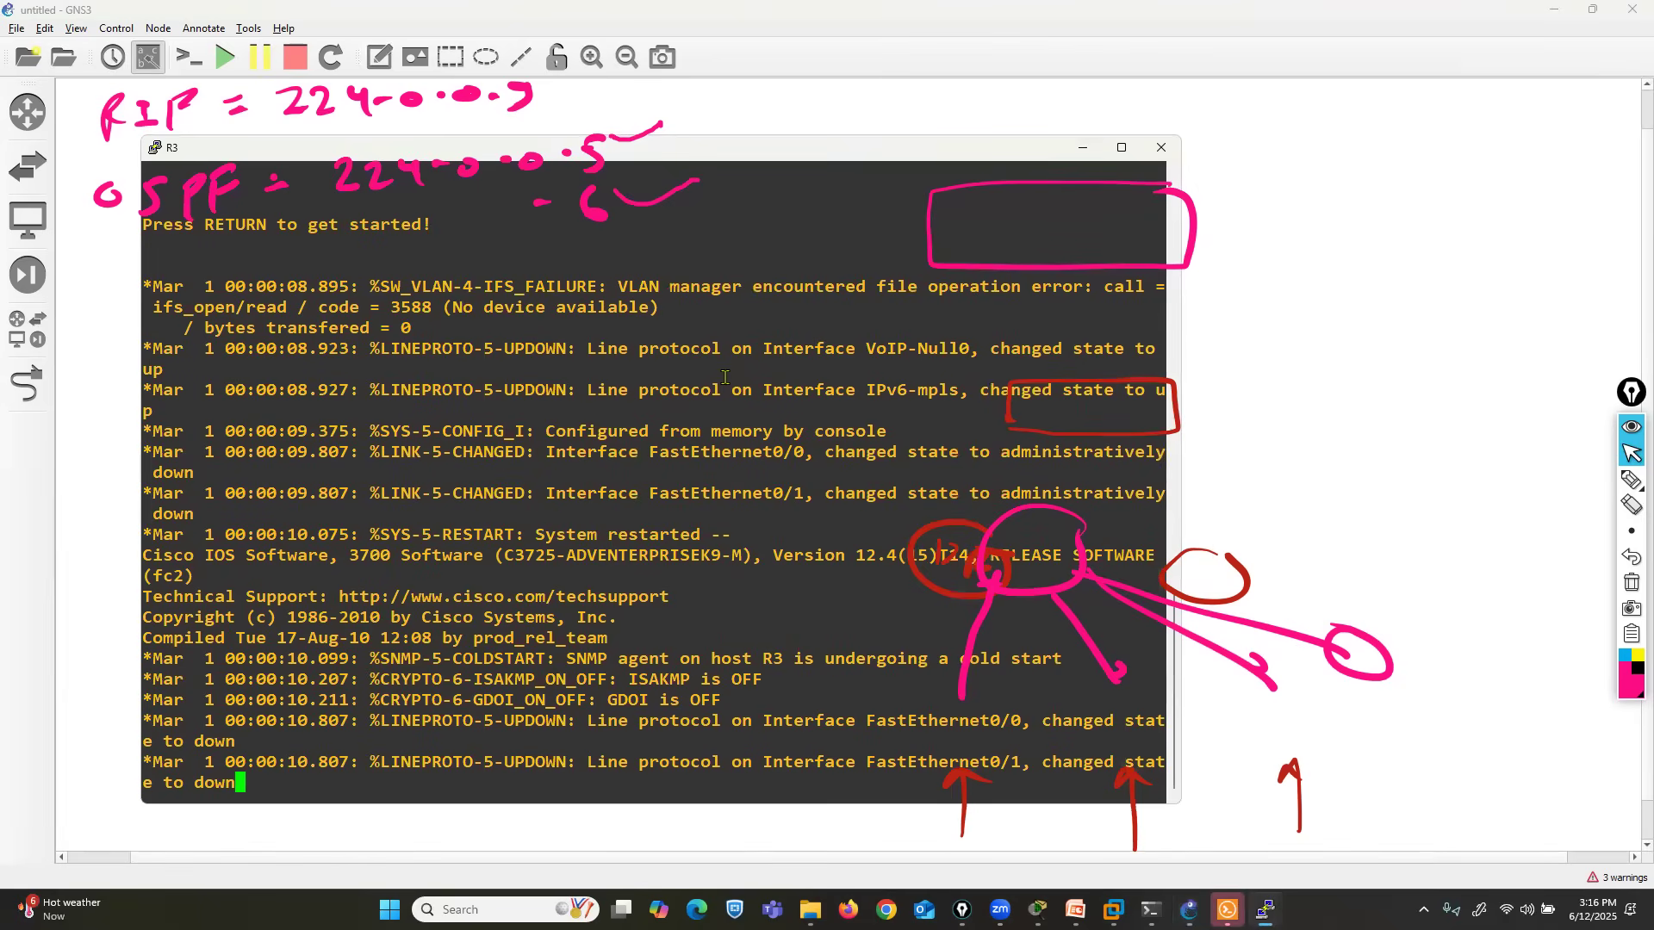
drag(1032, 149, 1511, 110)
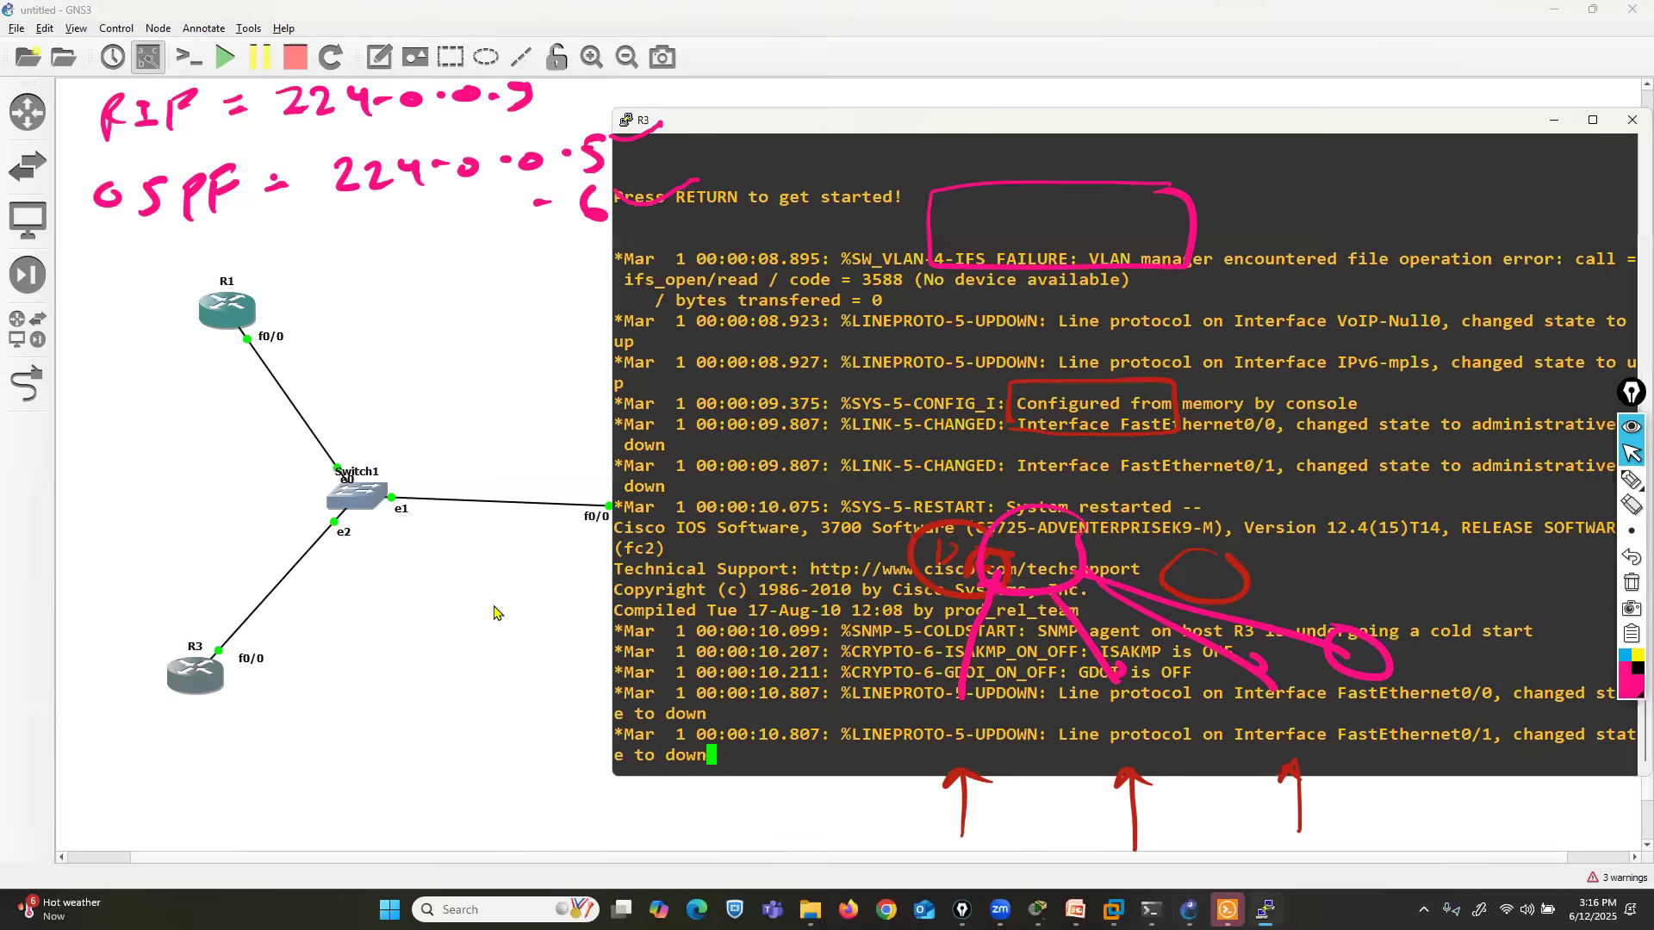
click(1561, 108)
- Rearrange the topology more compactly by moving R3, Switch1 and R1 slightly outward and R2 down level with R3
drag(214, 680, 165, 681)
drag(356, 498, 312, 509)
drag(625, 522, 536, 655)
drag(230, 320, 204, 317)
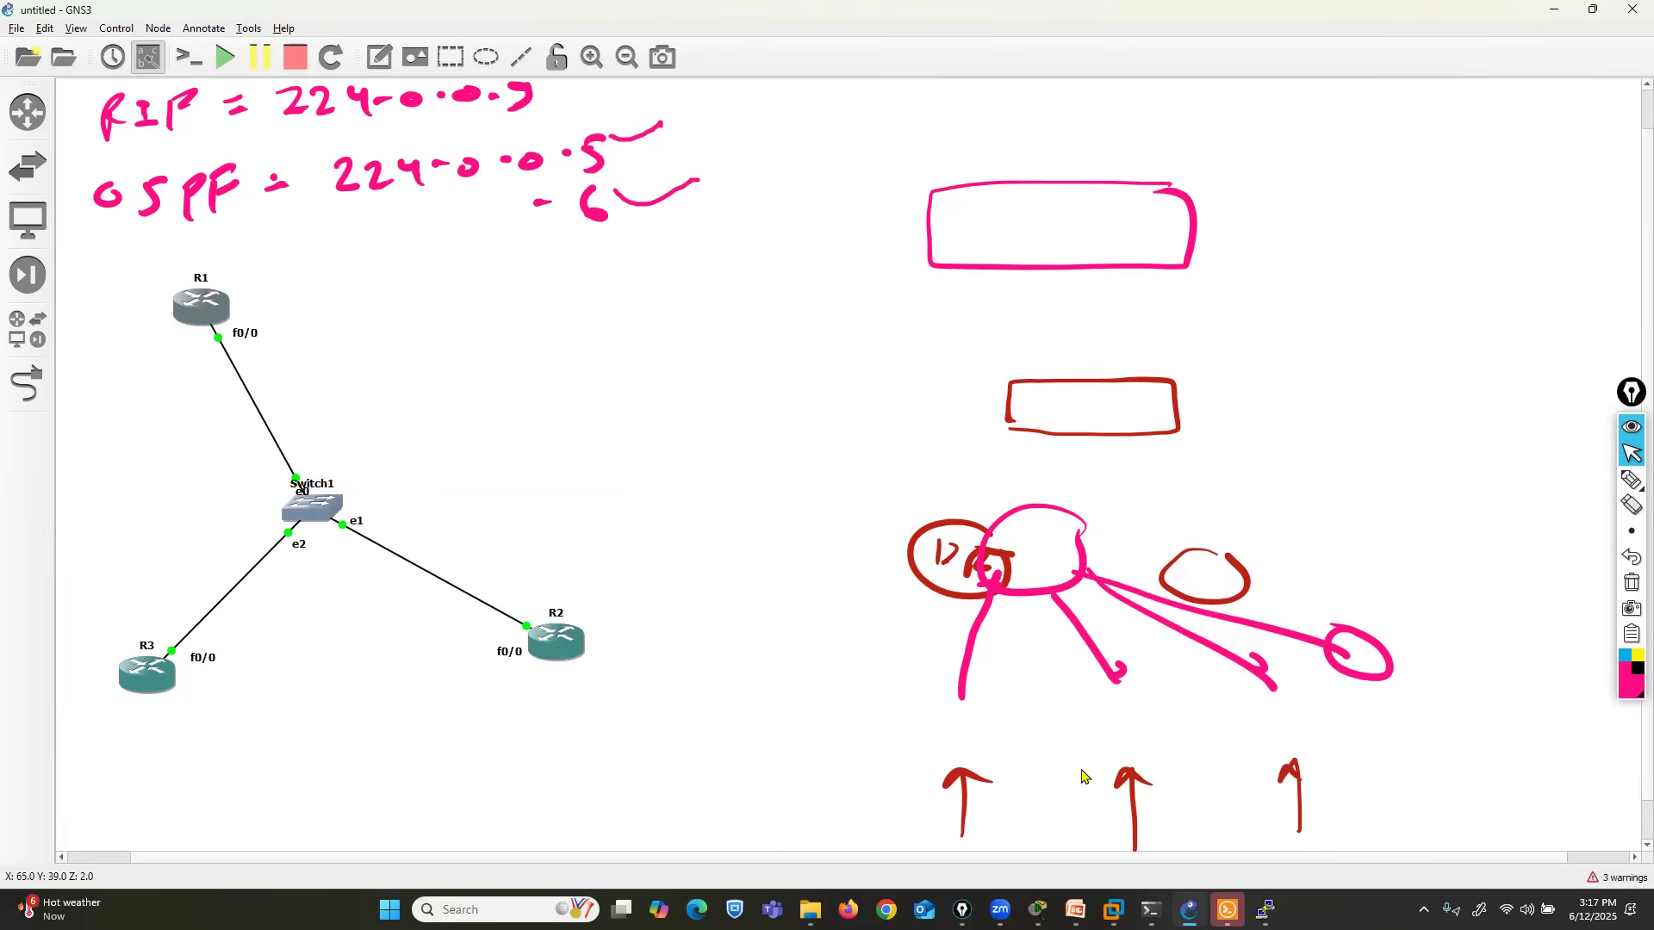
- Place R1's console window beside the topology and bring R2's console to the front
click(1266, 910)
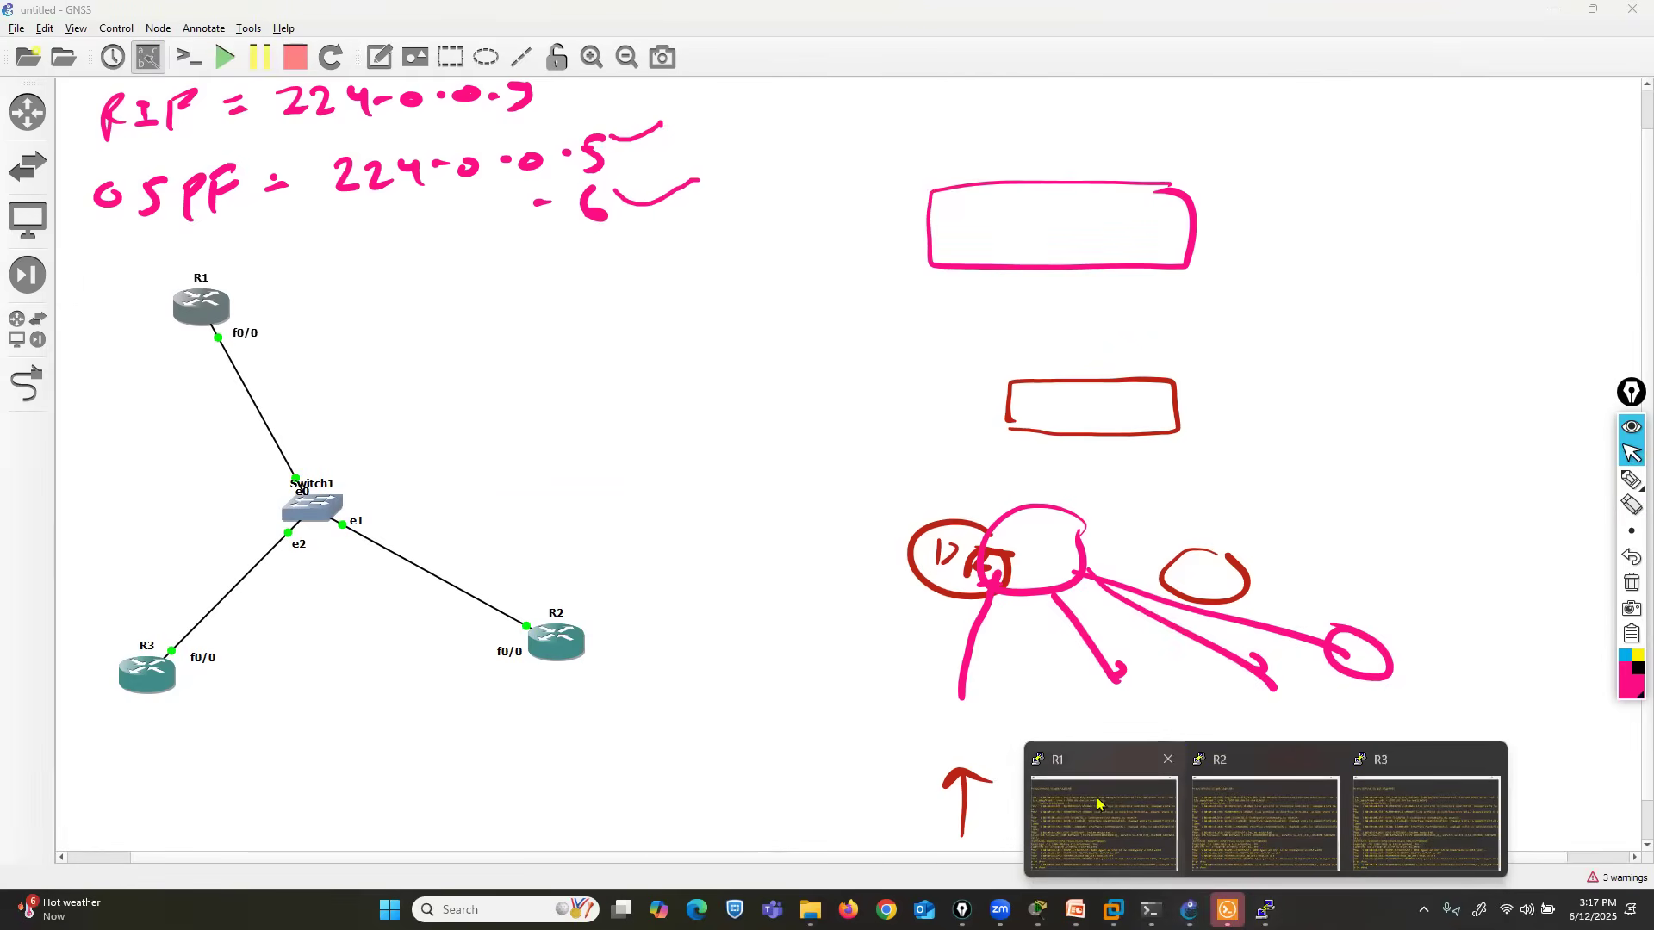
click(1081, 803)
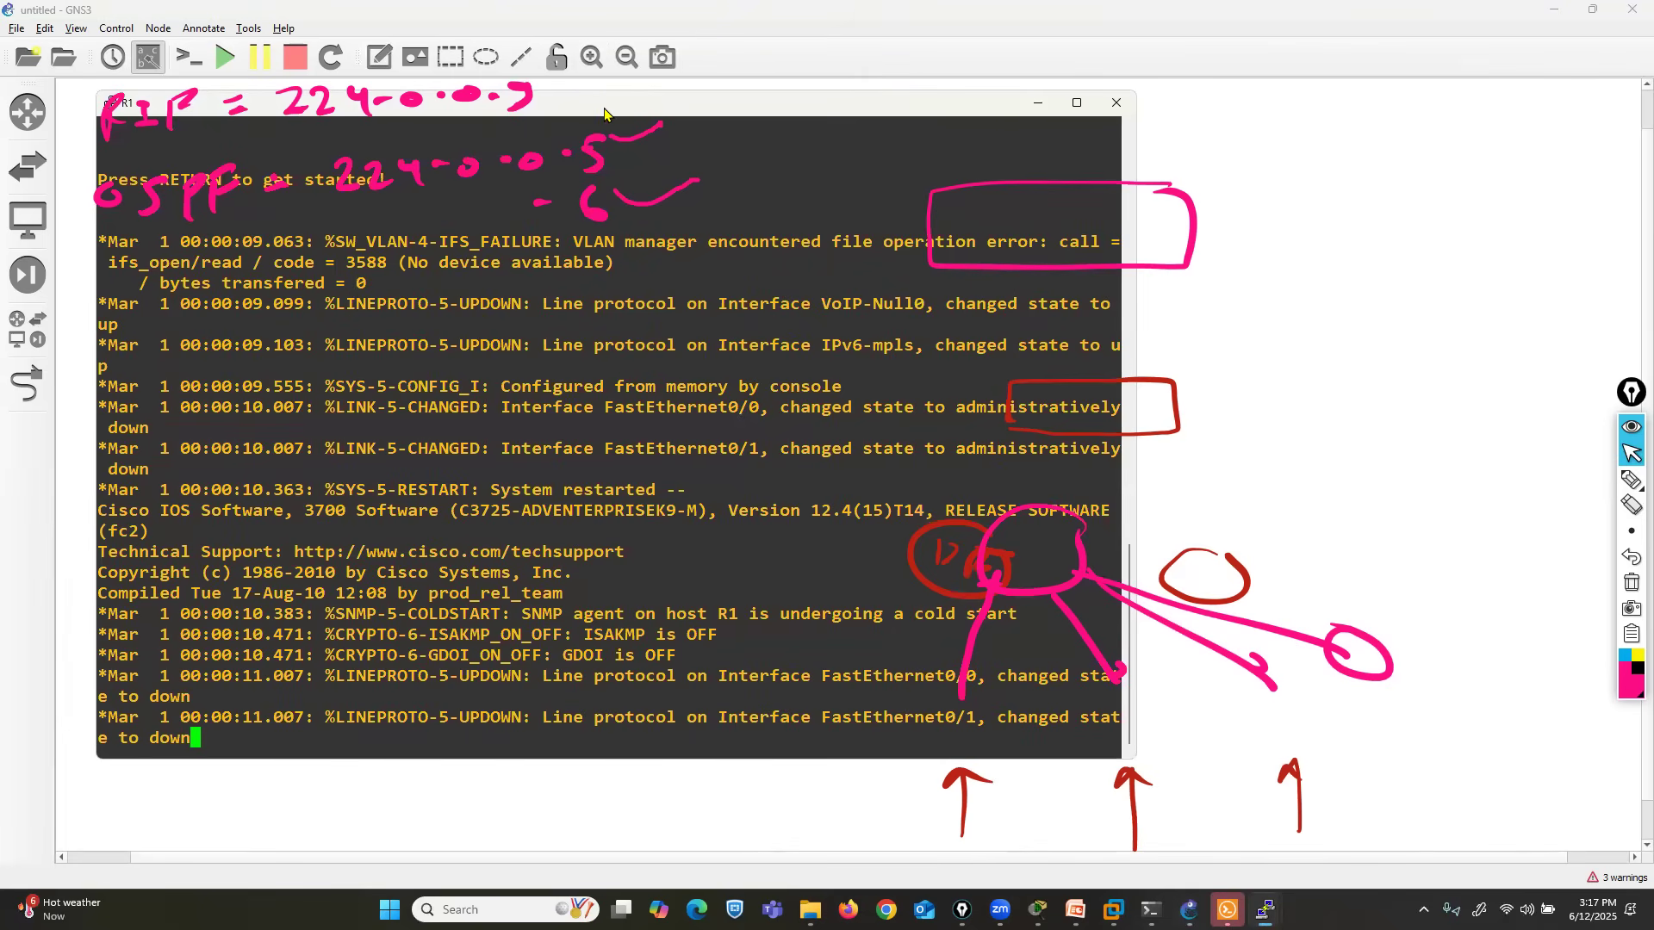
drag(1086, 125, 1573, 141)
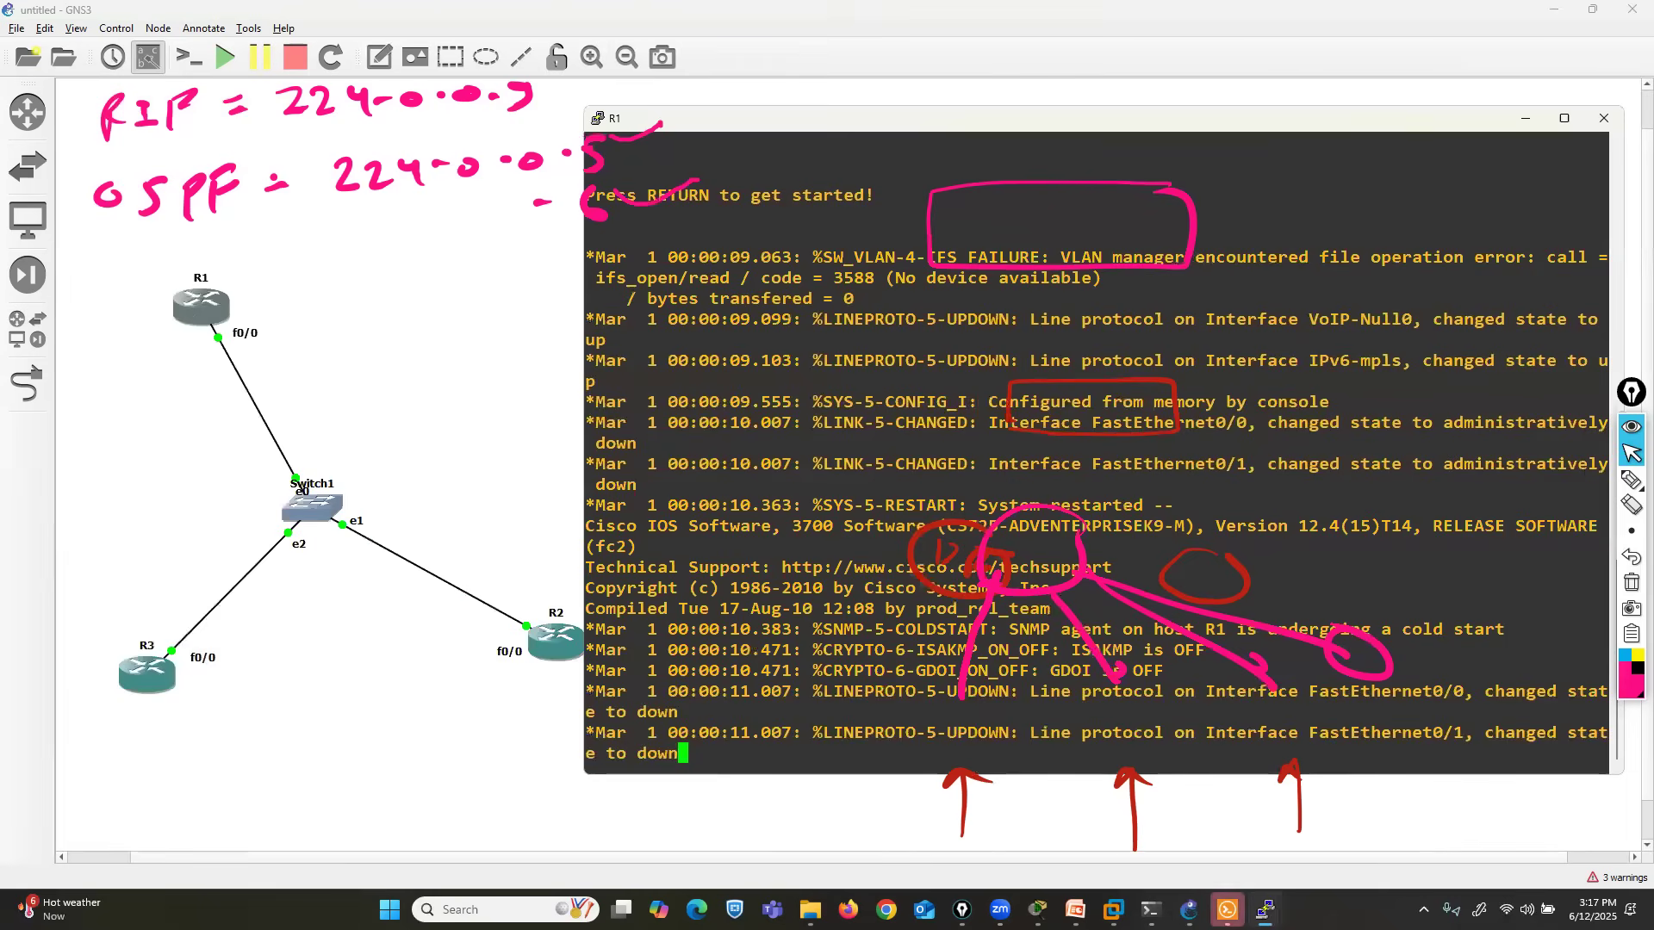
mouse_move(1265, 911)
click(1220, 819)
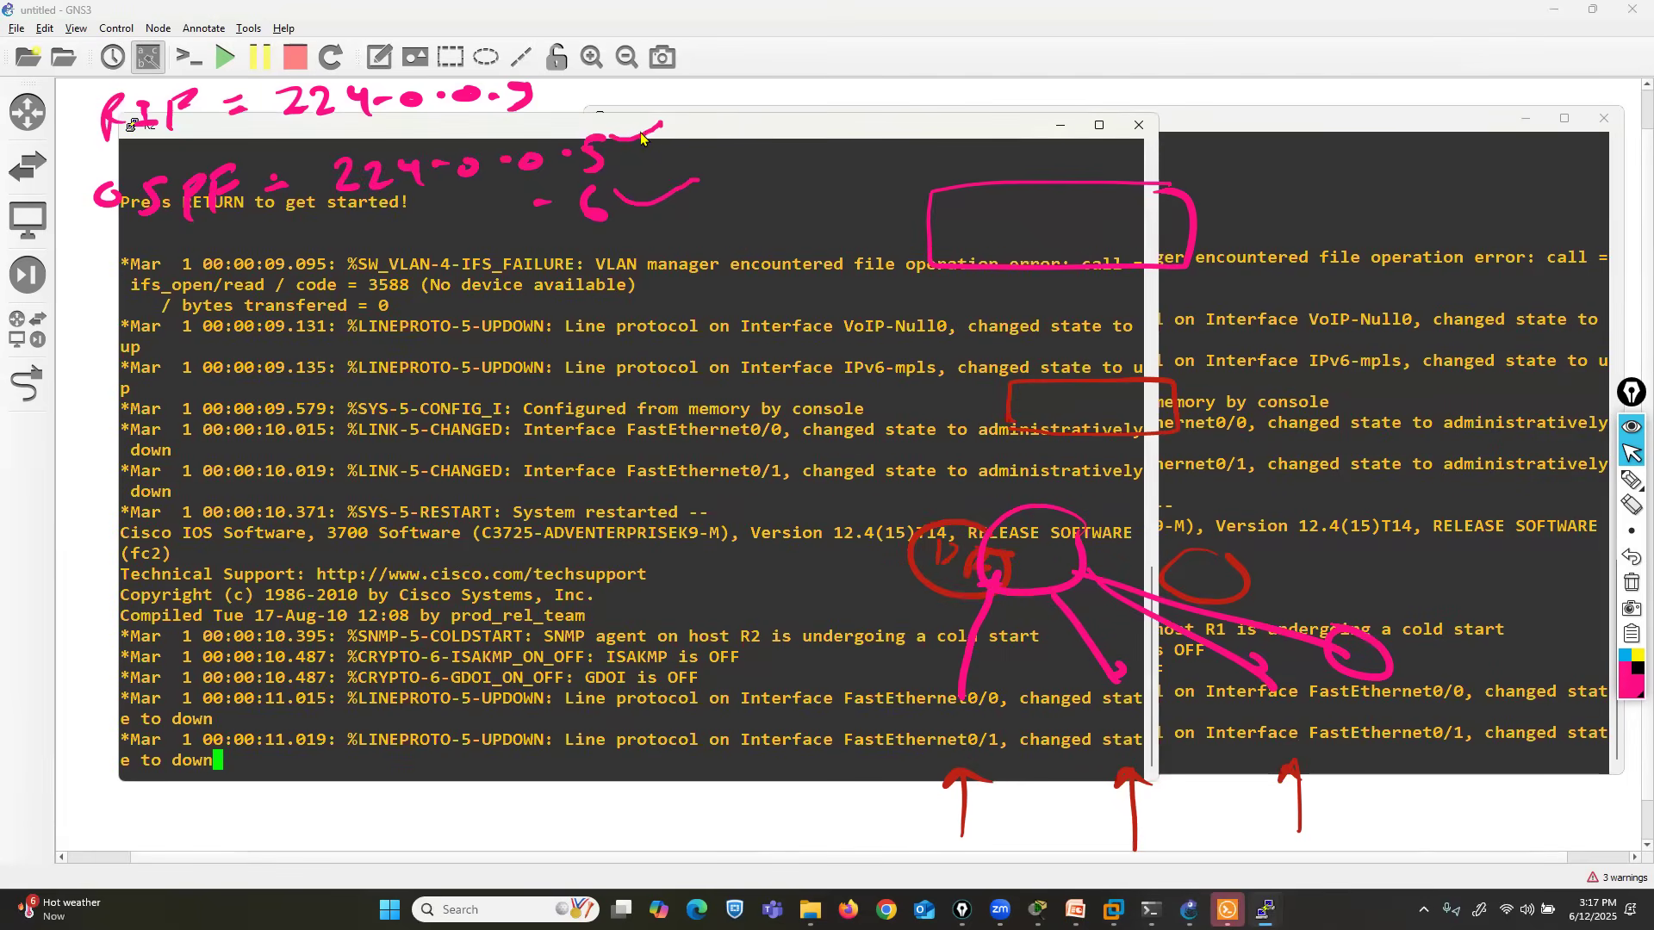
- Cascade the R2 and R3 console windows beside the topology and bring R1's console to the front
drag(649, 138, 1137, 199)
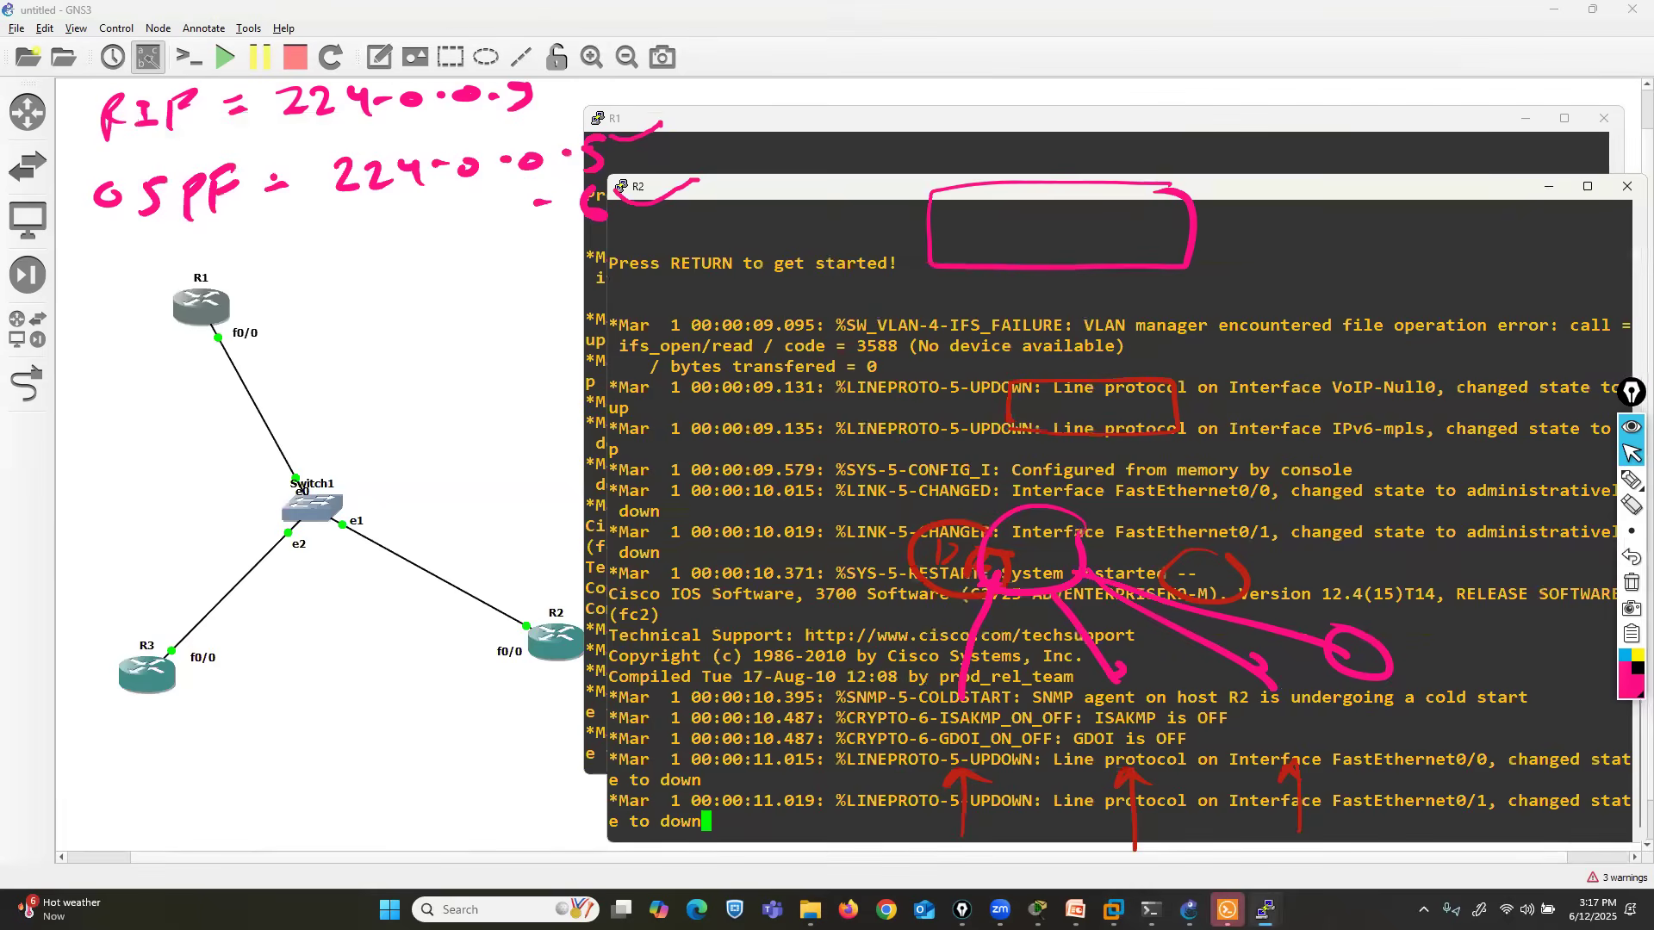
mouse_move(1266, 911)
click(1425, 822)
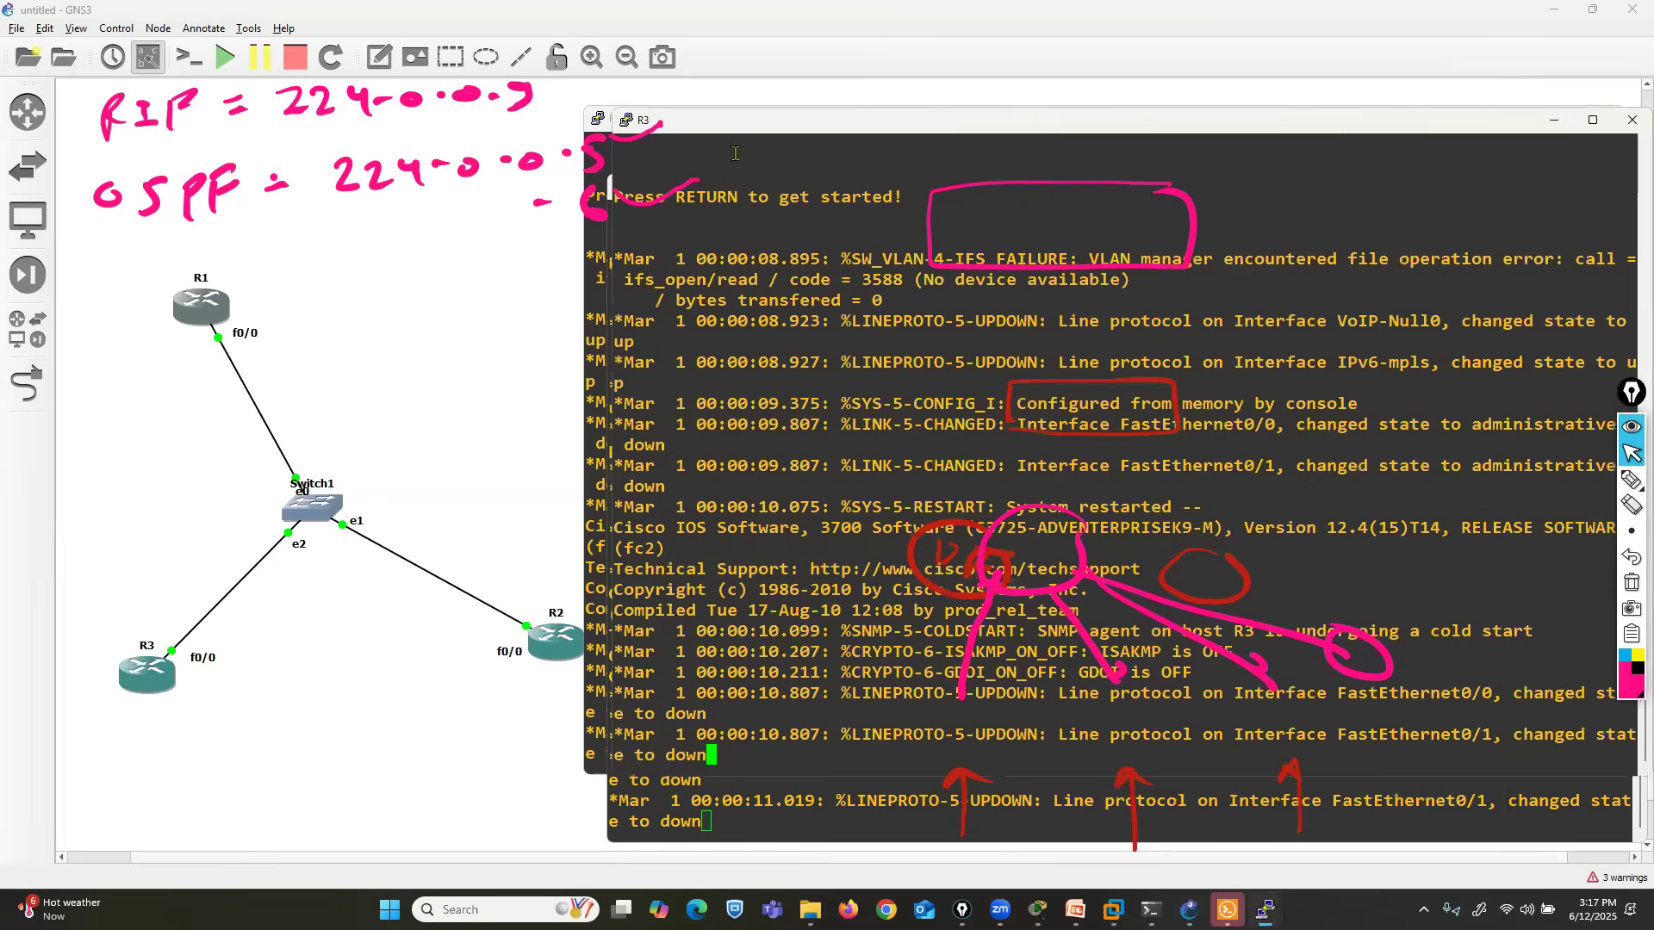
drag(731, 134, 762, 301)
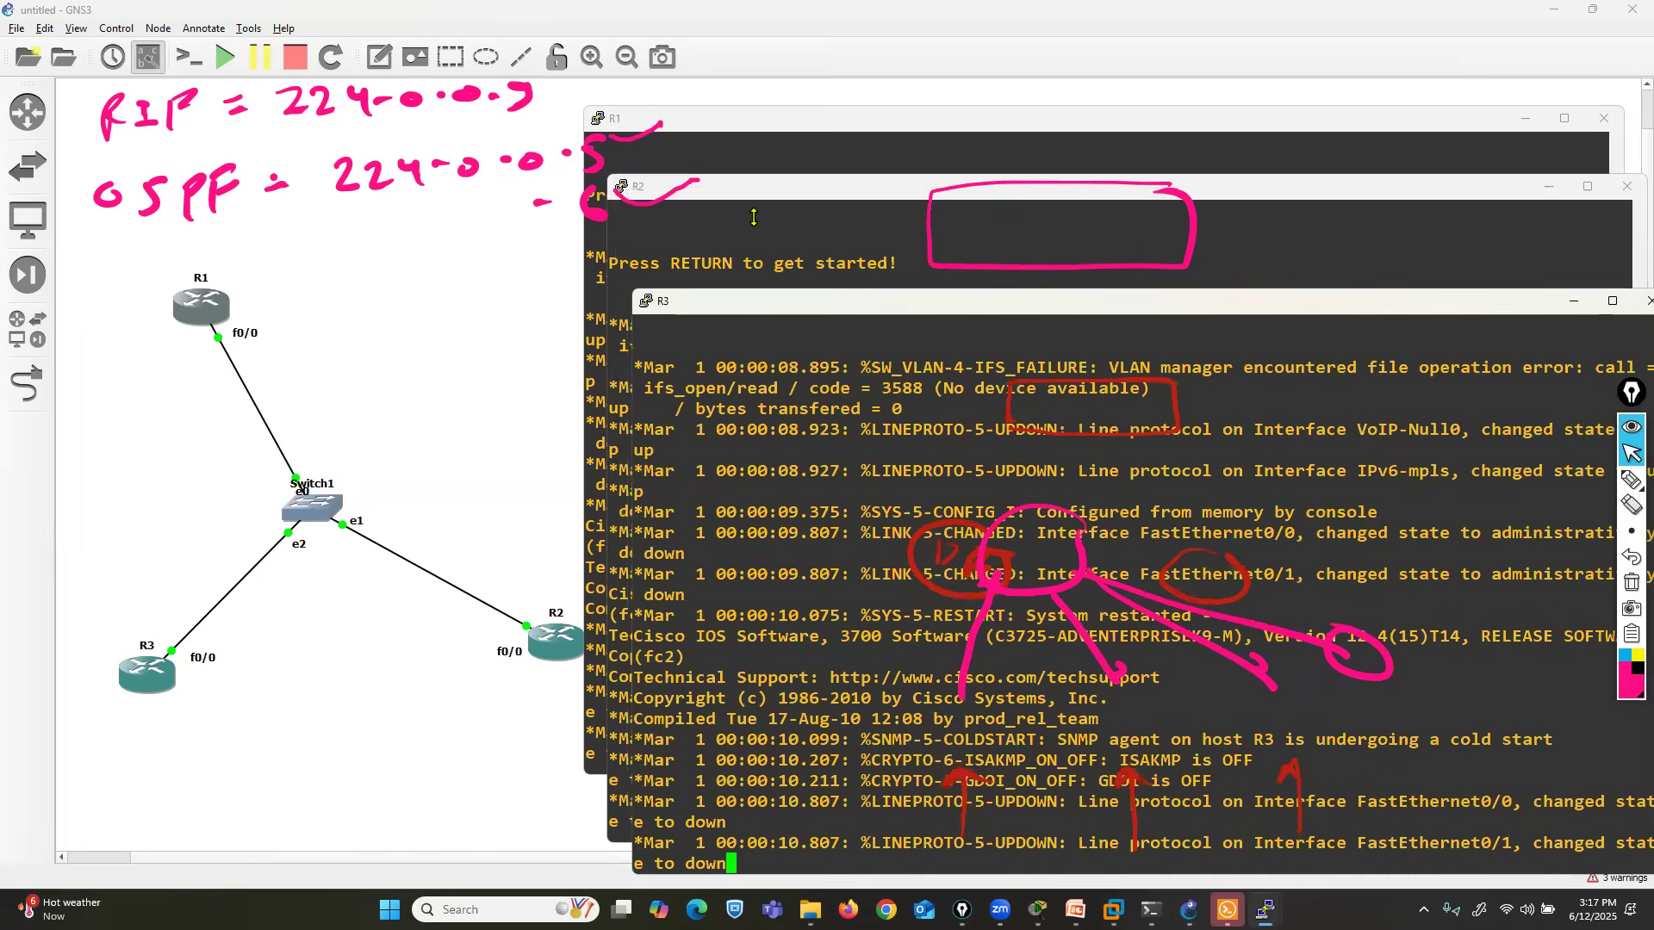
click(718, 125)
drag(718, 125, 726, 104)
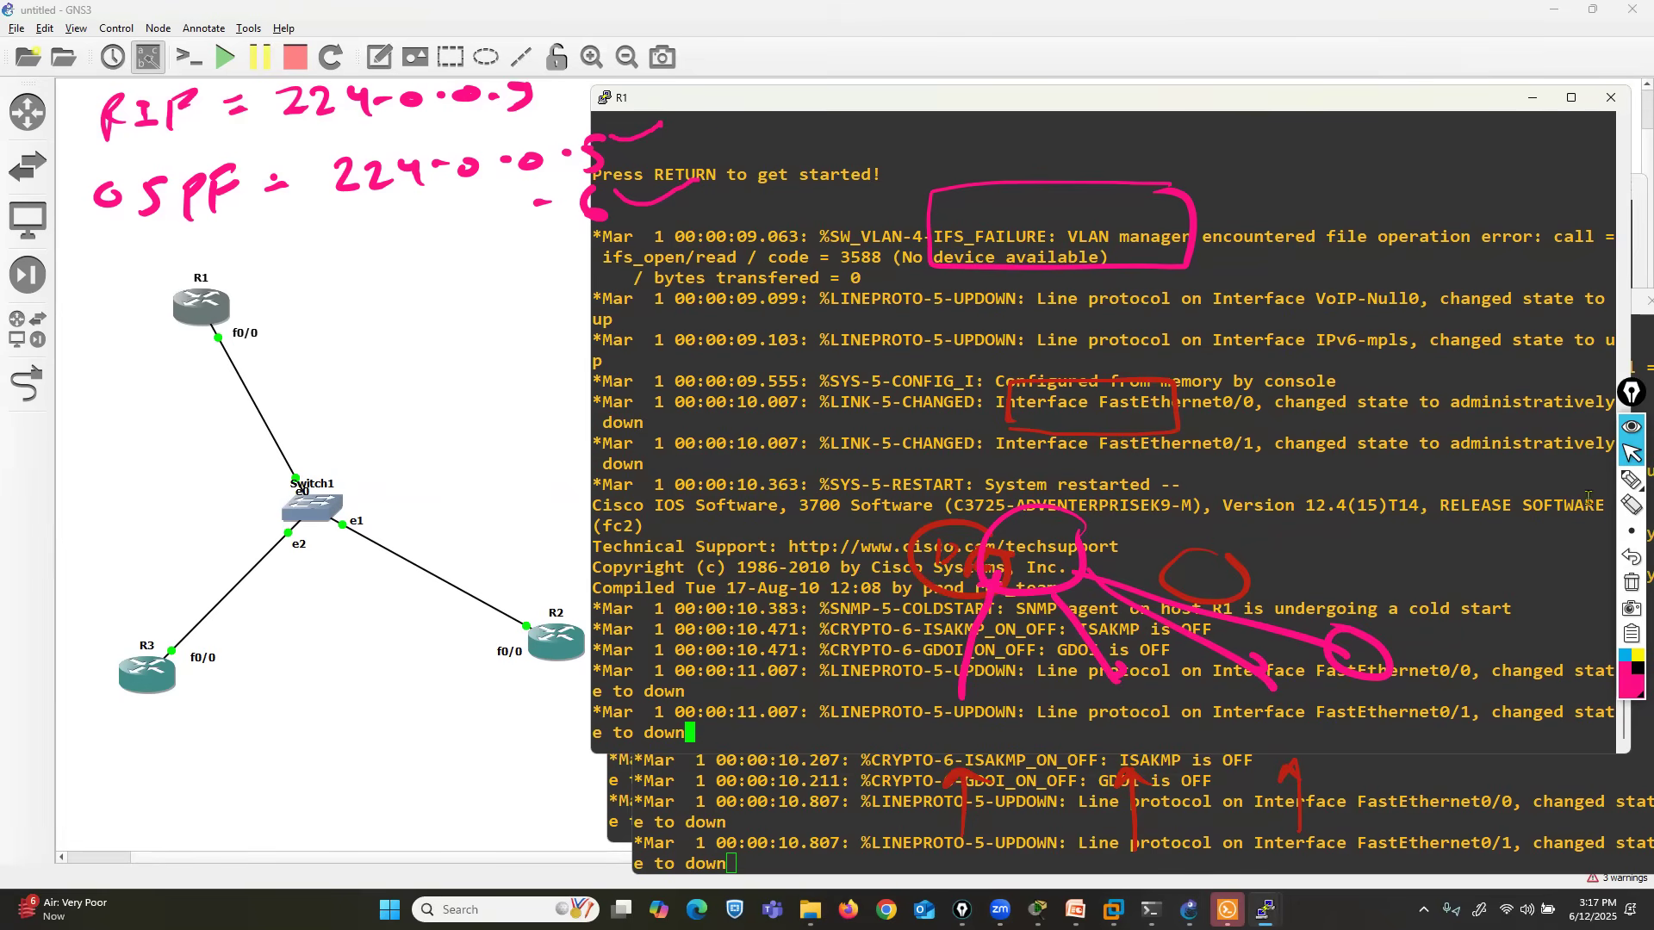
- Erase the annotations drawn over R1's console and shift its window slightly upward
click(1632, 506)
mouse_move(976, 141)
mouse_down()
mouse_move(1051, 617)
mouse_move(1161, 707)
mouse_move(915, 817)
mouse_move(1128, 794)
mouse_move(1264, 804)
mouse_move(1249, 684)
mouse_move(1400, 659)
mouse_up()
click(1630, 455)
drag(1101, 99, 1111, 82)
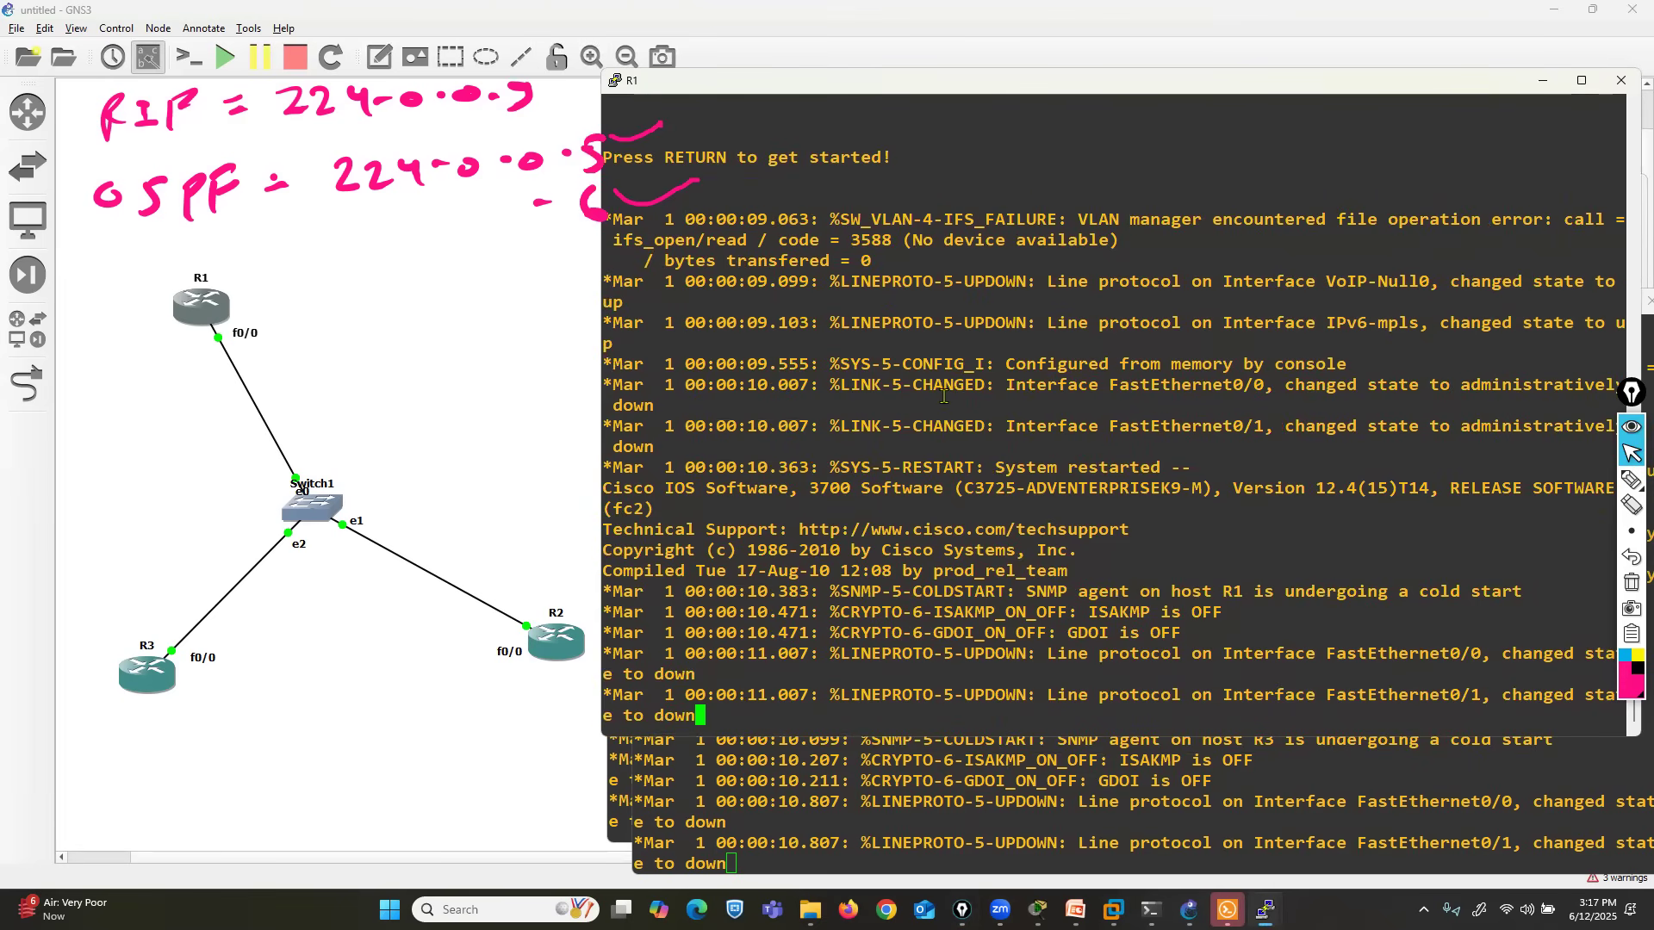
- Start R1's console session at the privileged prompt and nudge its window clear of the annotation toolbar
key(Return)
key(Return)
key(Return)
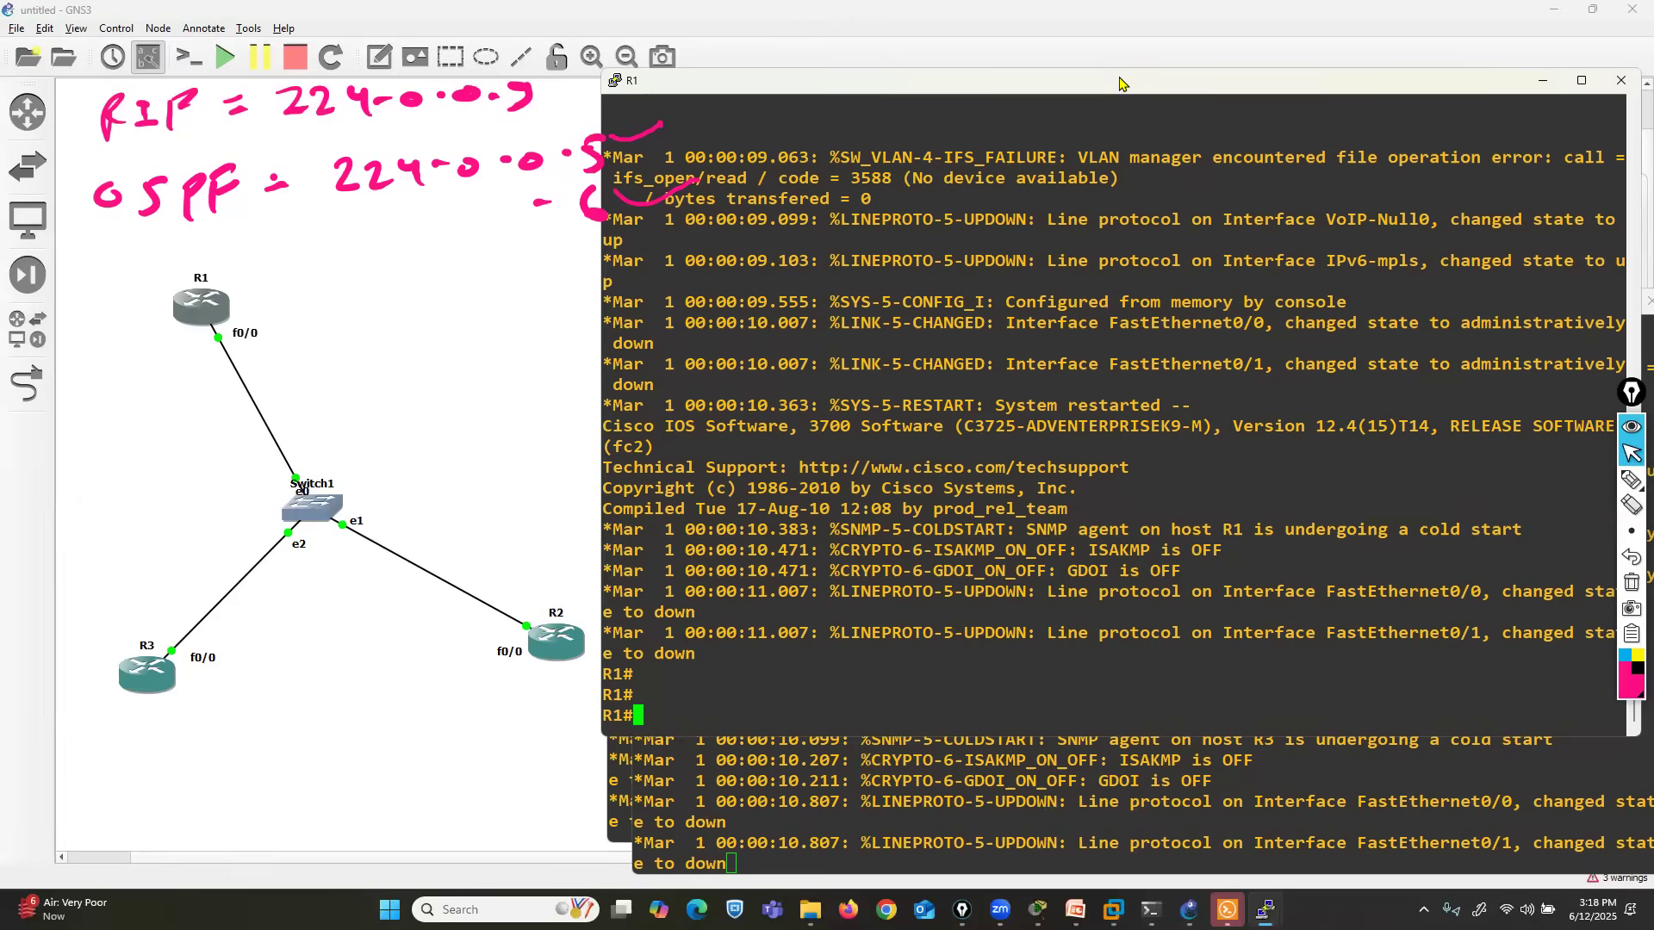
drag(1120, 82, 1105, 69)
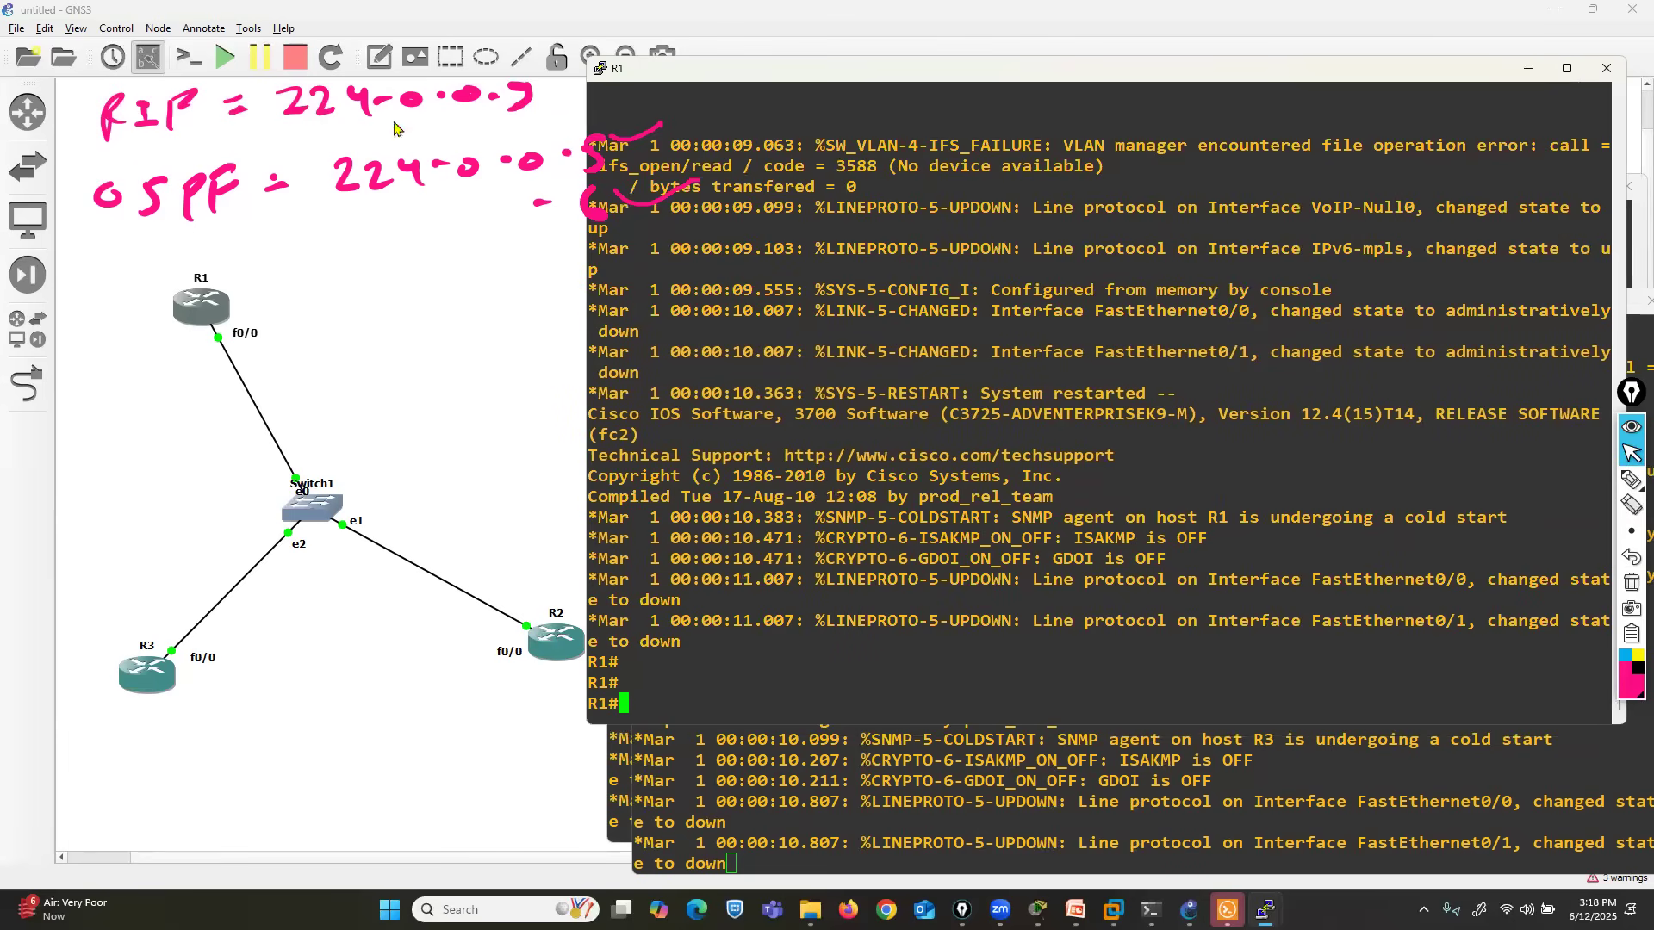
- Add the note 192.168.10.0/24 to the topology and place it beside Switch1, between R1 and R3
click(379, 58)
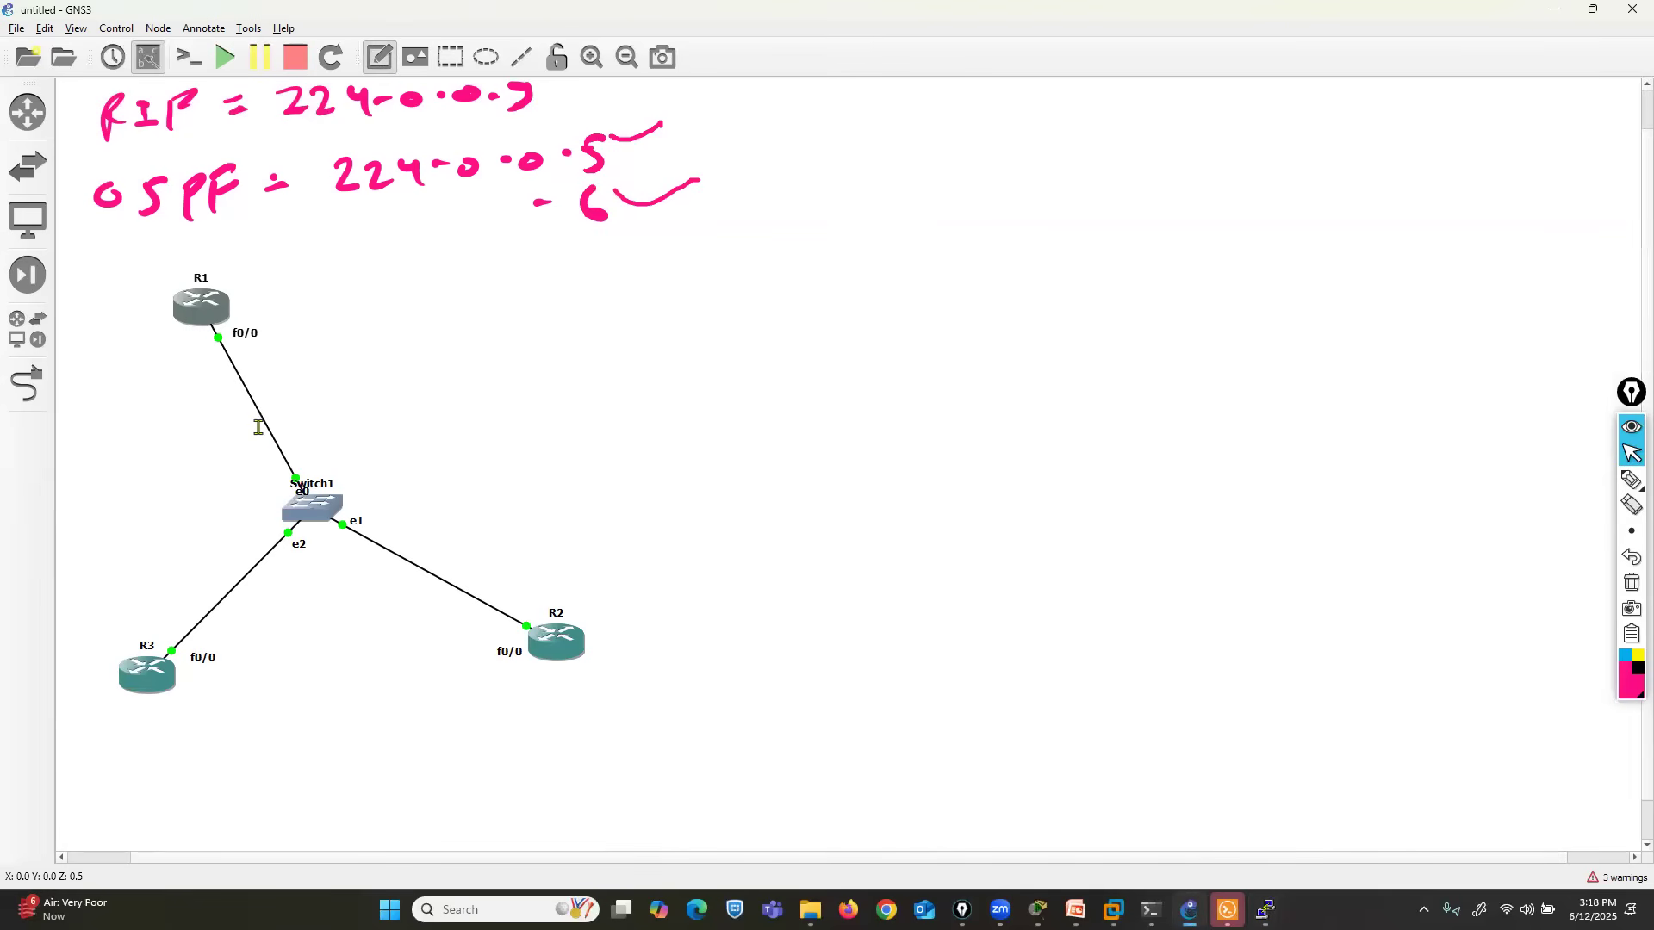
click(104, 451)
text(19)
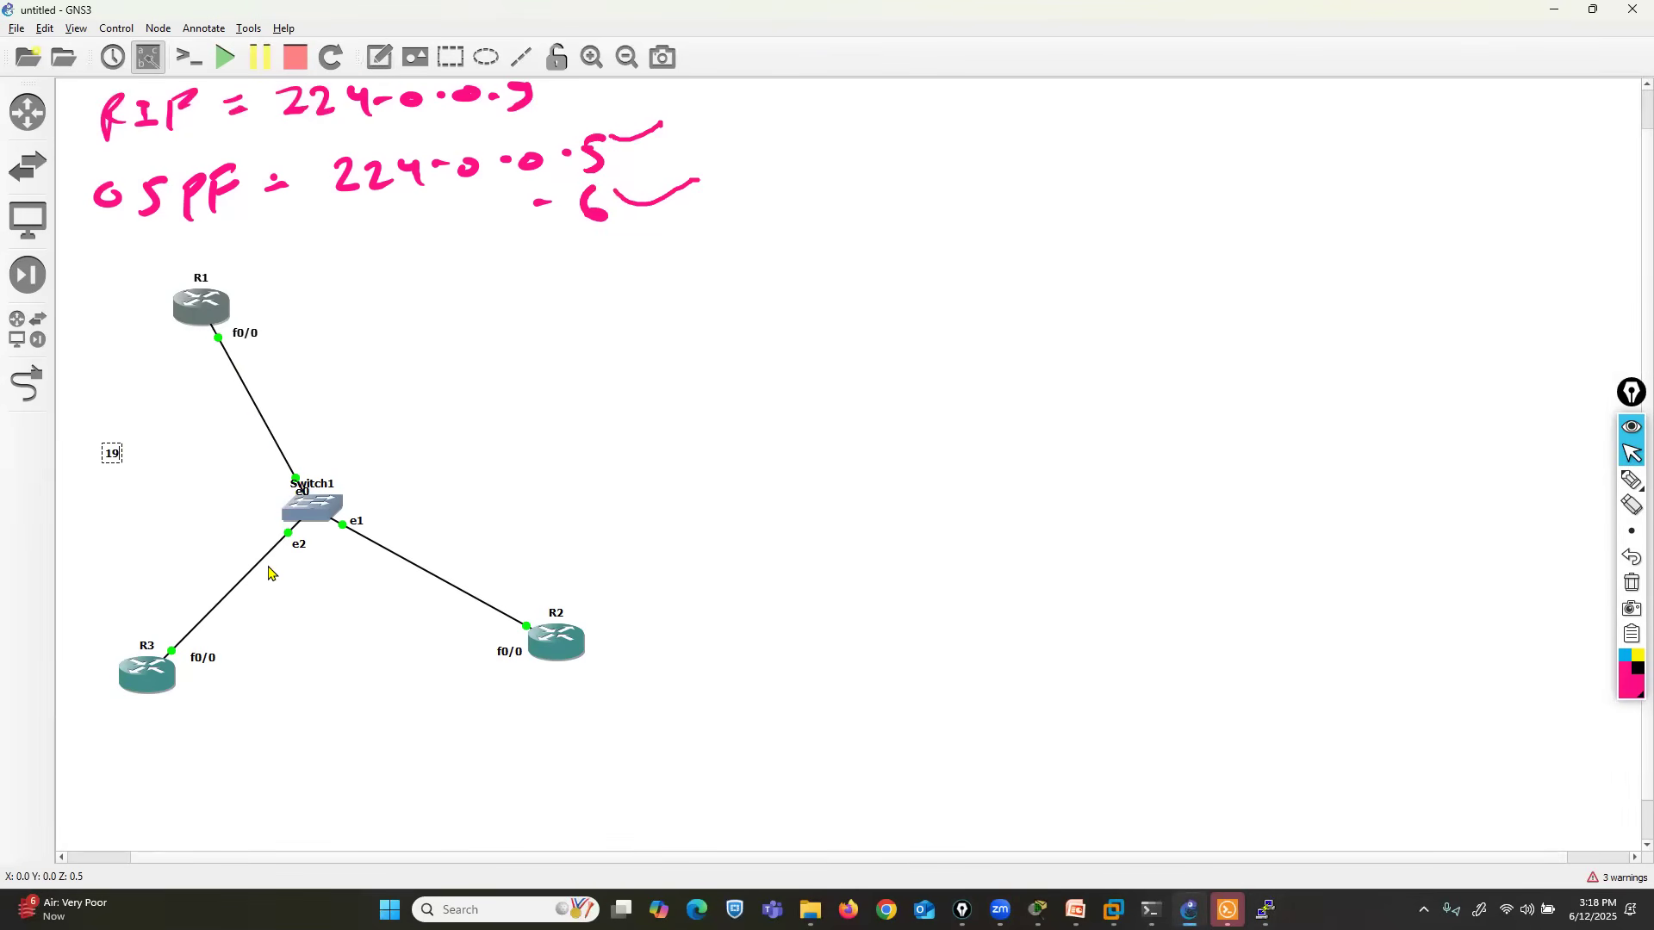
text(2.168.10.0/24)
click(655, 462)
drag(182, 455, 213, 485)
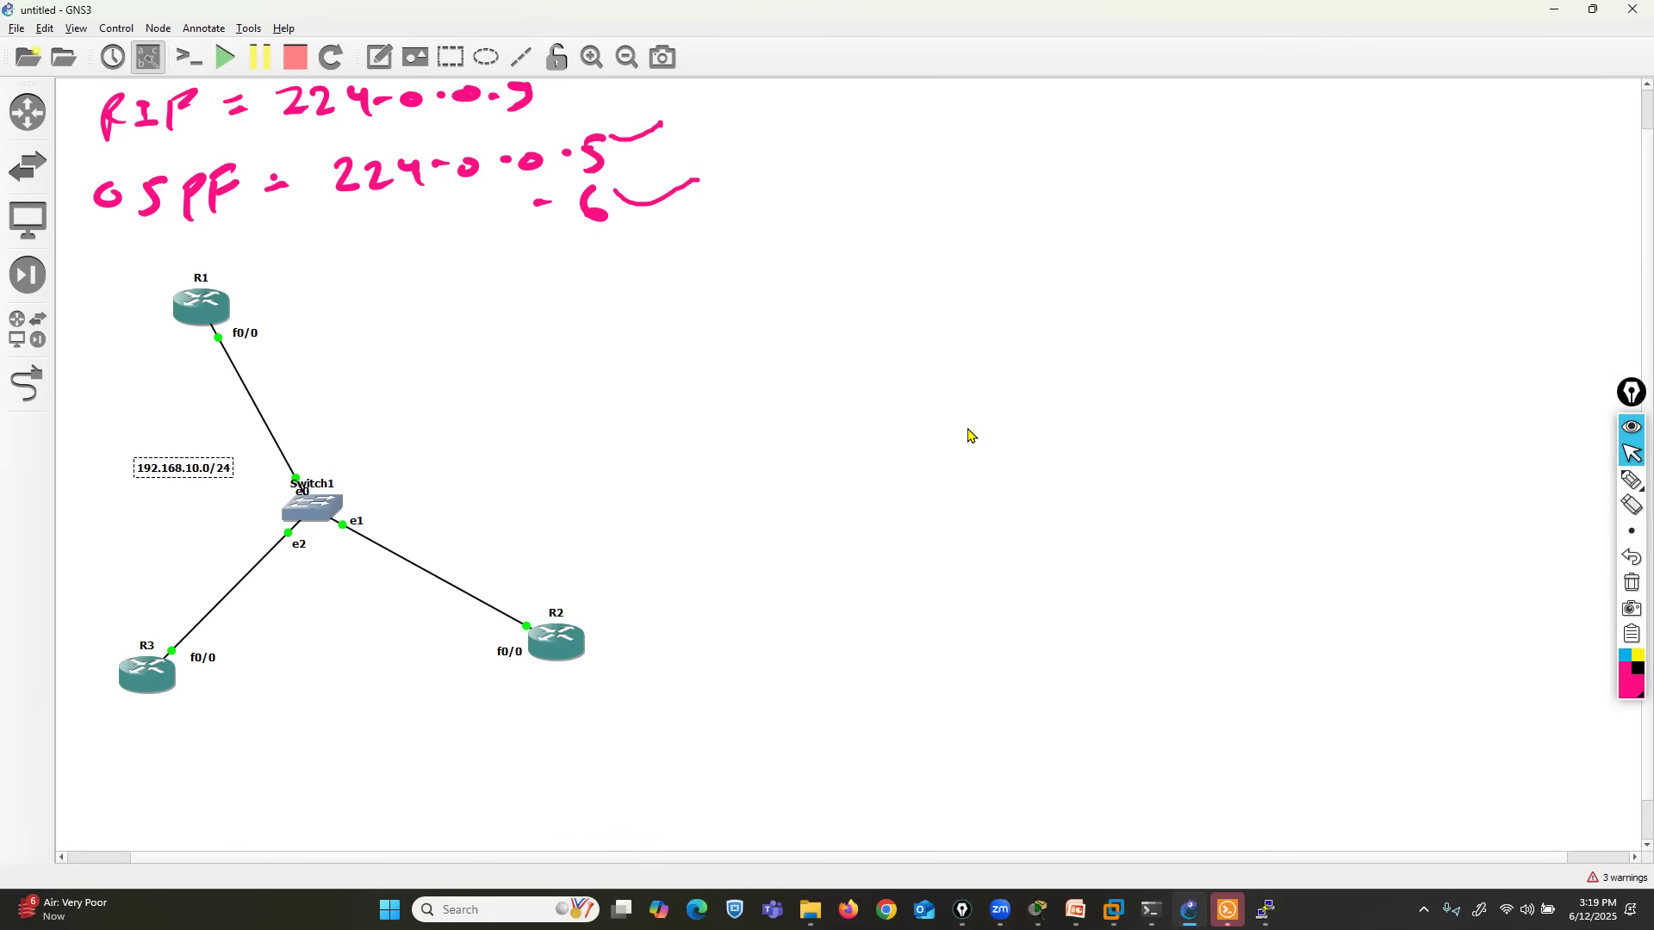
- Bring R1's console back beside the topology and enter global configuration mode
click(1265, 910)
click(1109, 825)
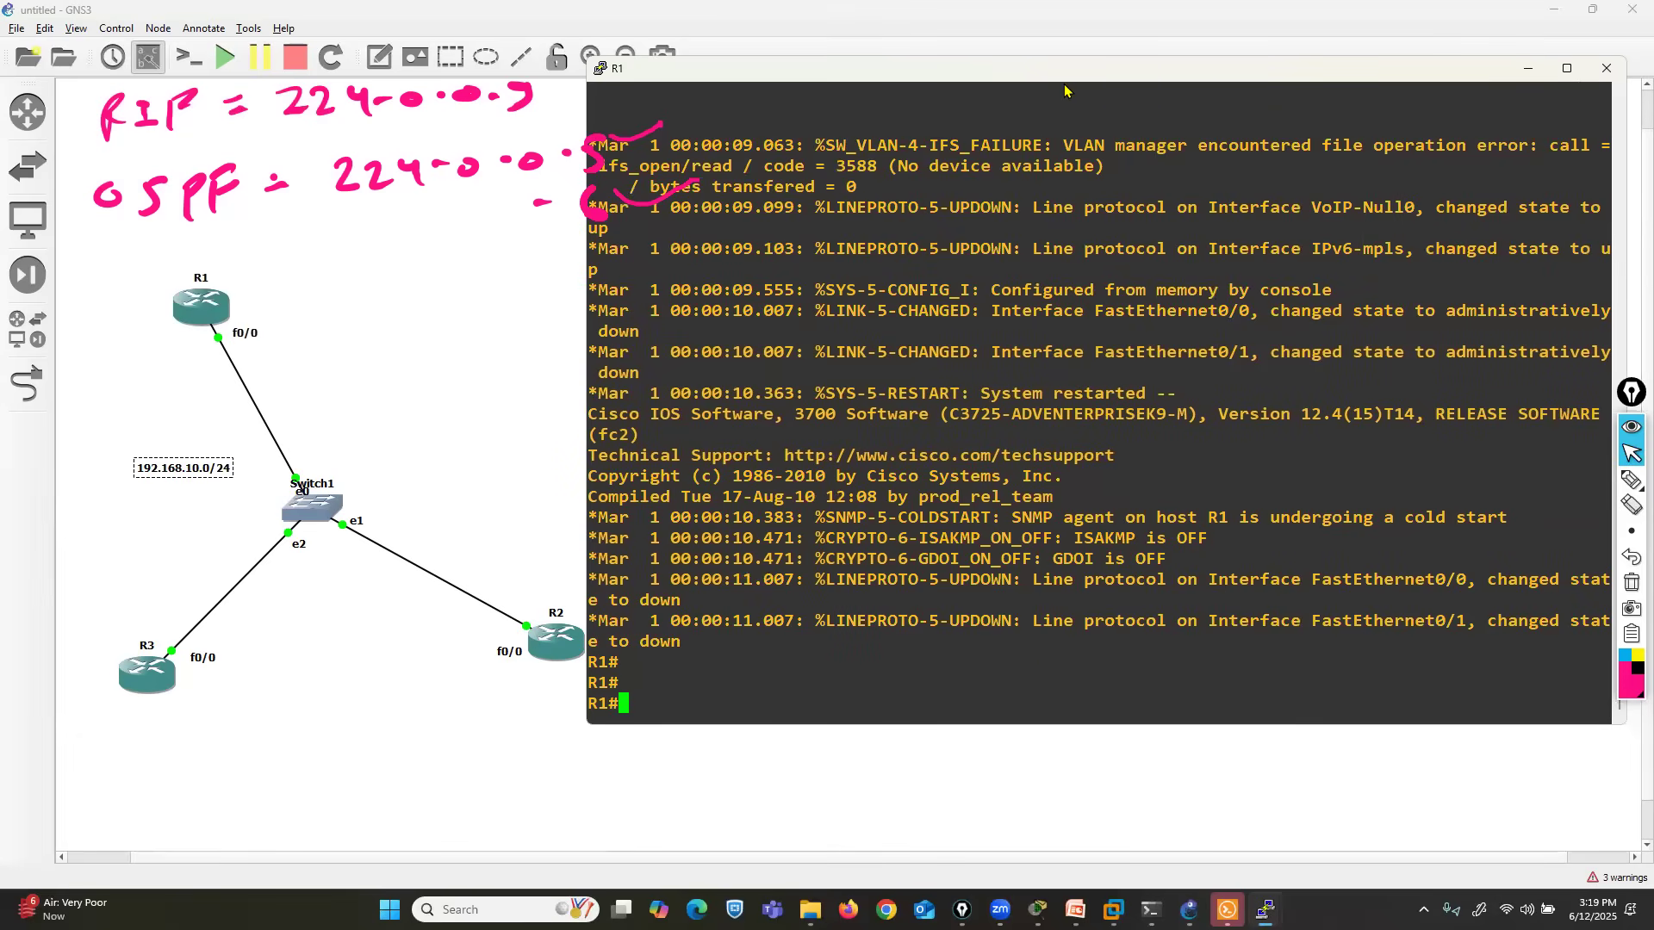
drag(1065, 86, 1078, 125)
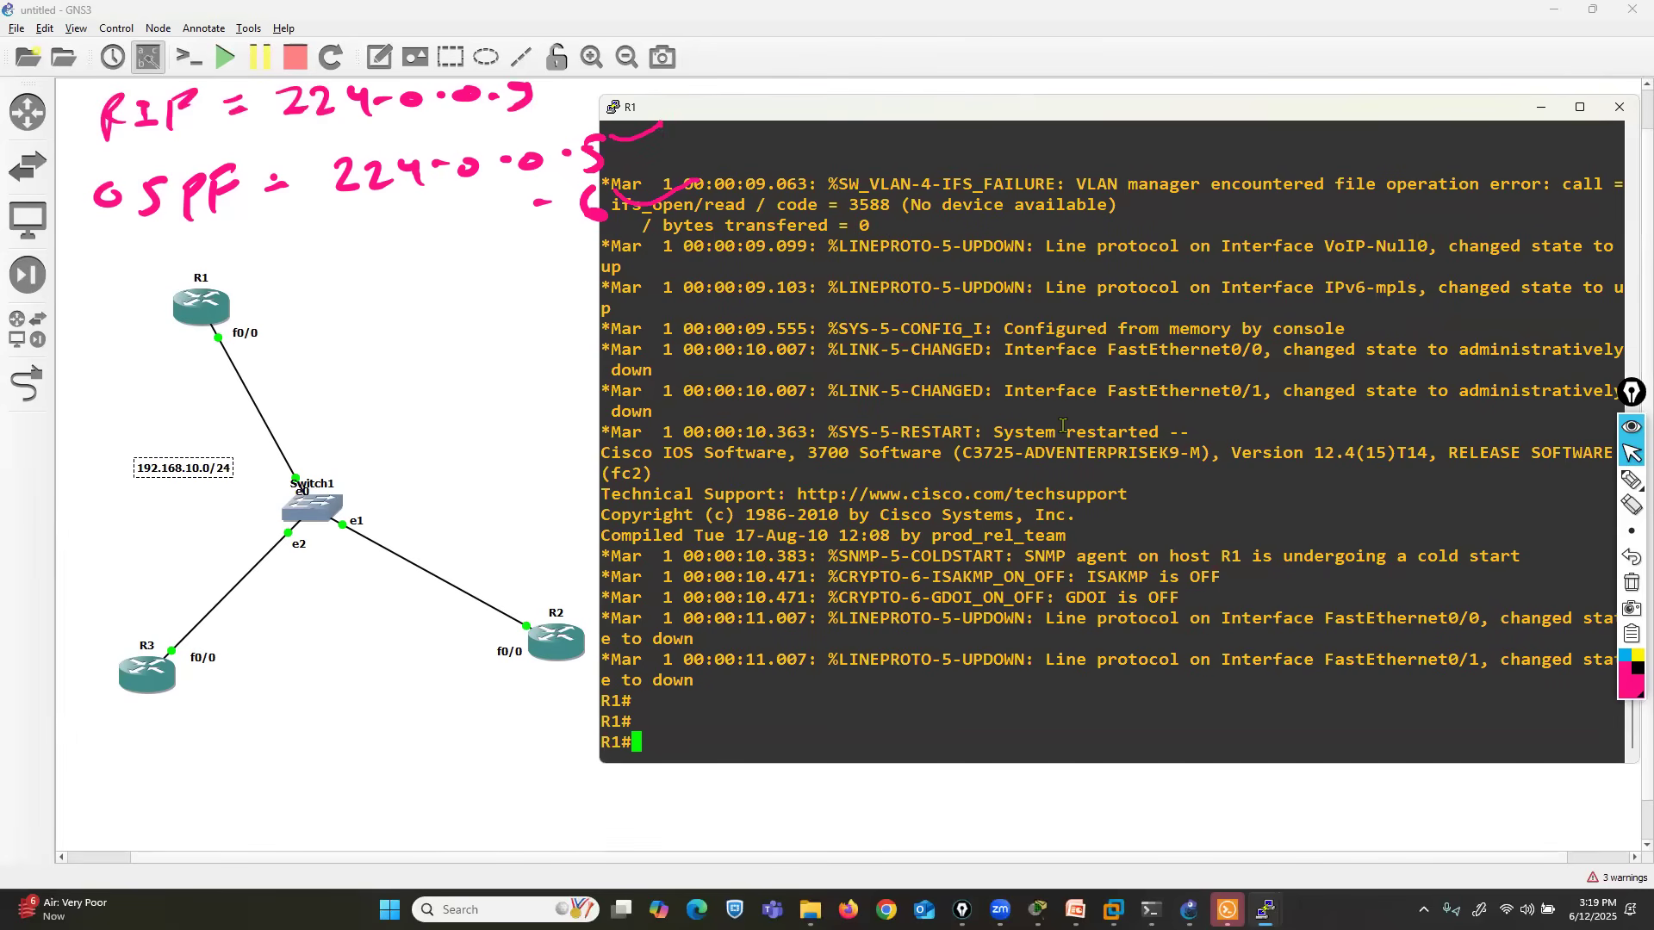
text(conf t)
key(Return)
key(Return)
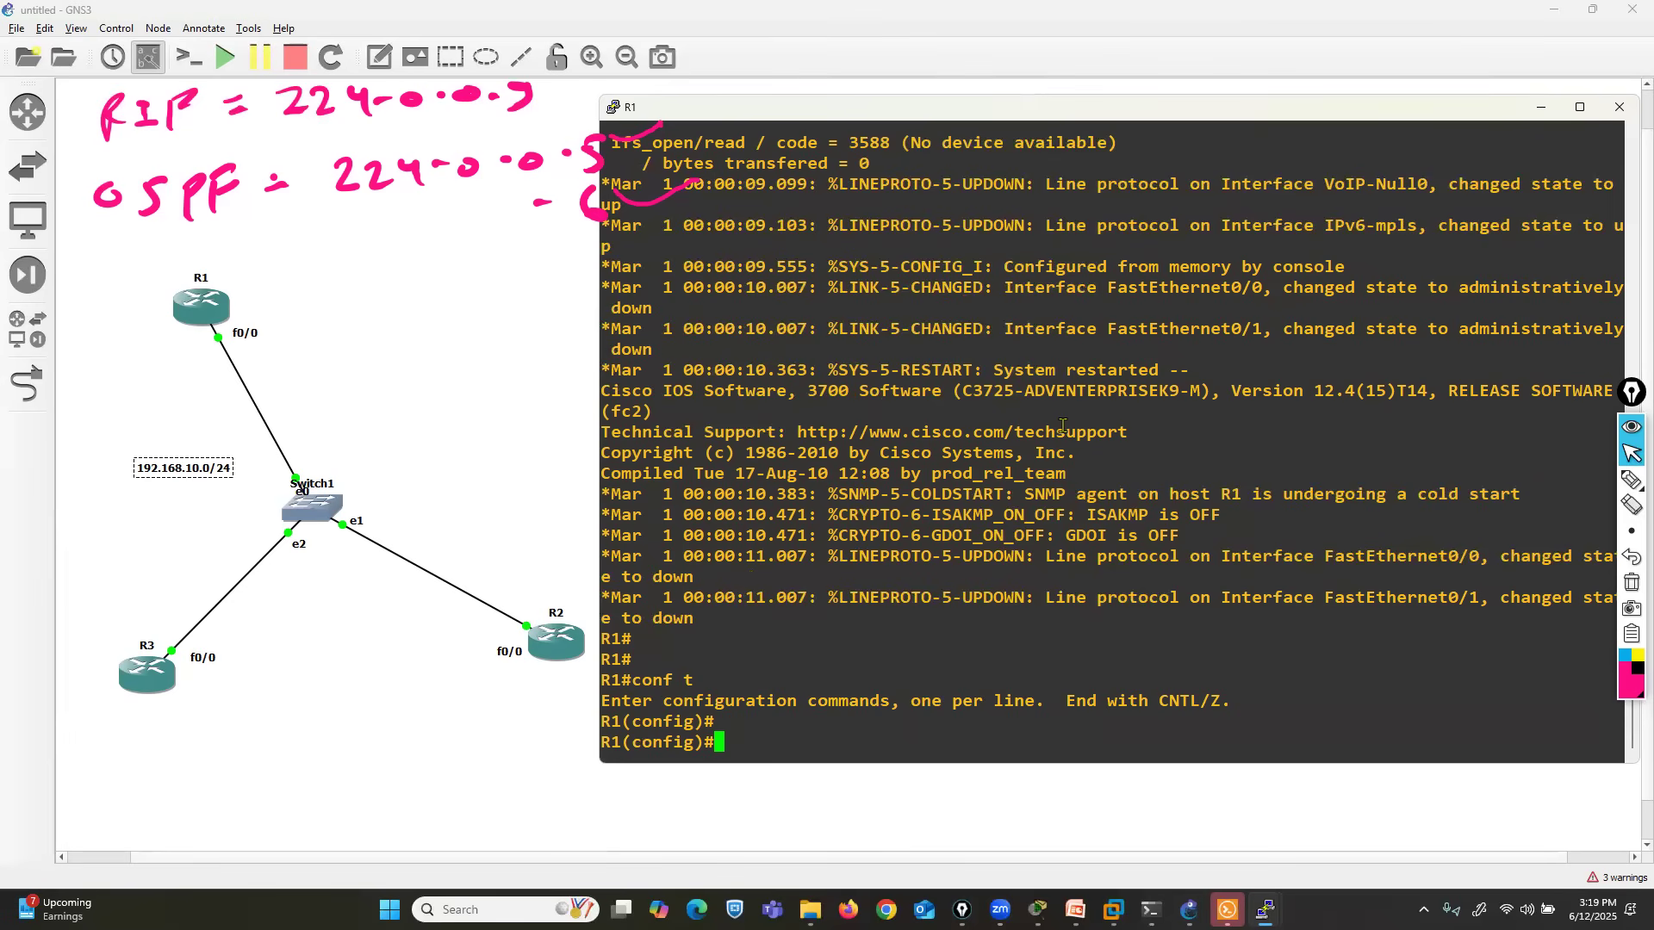
- Assign IP address 192.168.10.1 with mask 255.255.255.0 to R1's FastEthernet 0/0 interface
text(in)
key(Tab)
text(fas)
key(Tab)
text(0/0)
key(Return)
text(ip add)
key(Tab)
text(192.168.10.1 255.255.255.0)
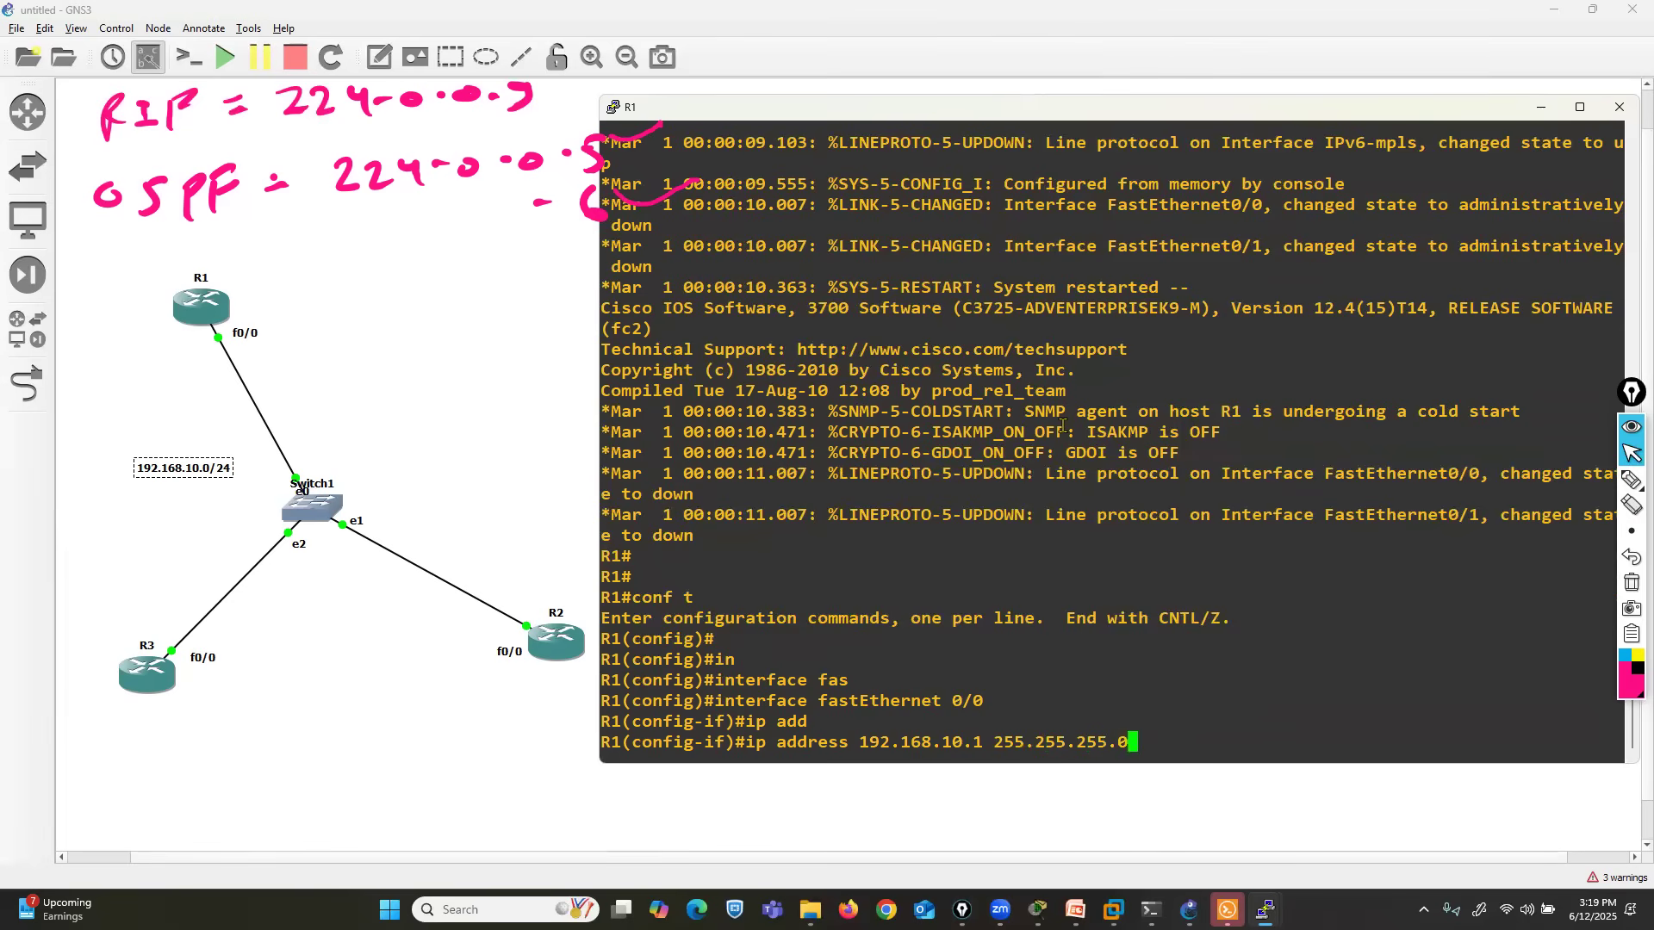
key(Return)
- Enable R1's FastEthernet 0/0 interface and exit to global configuration mode
text(no sh)
key(Return)
text(ex)
key(Return)
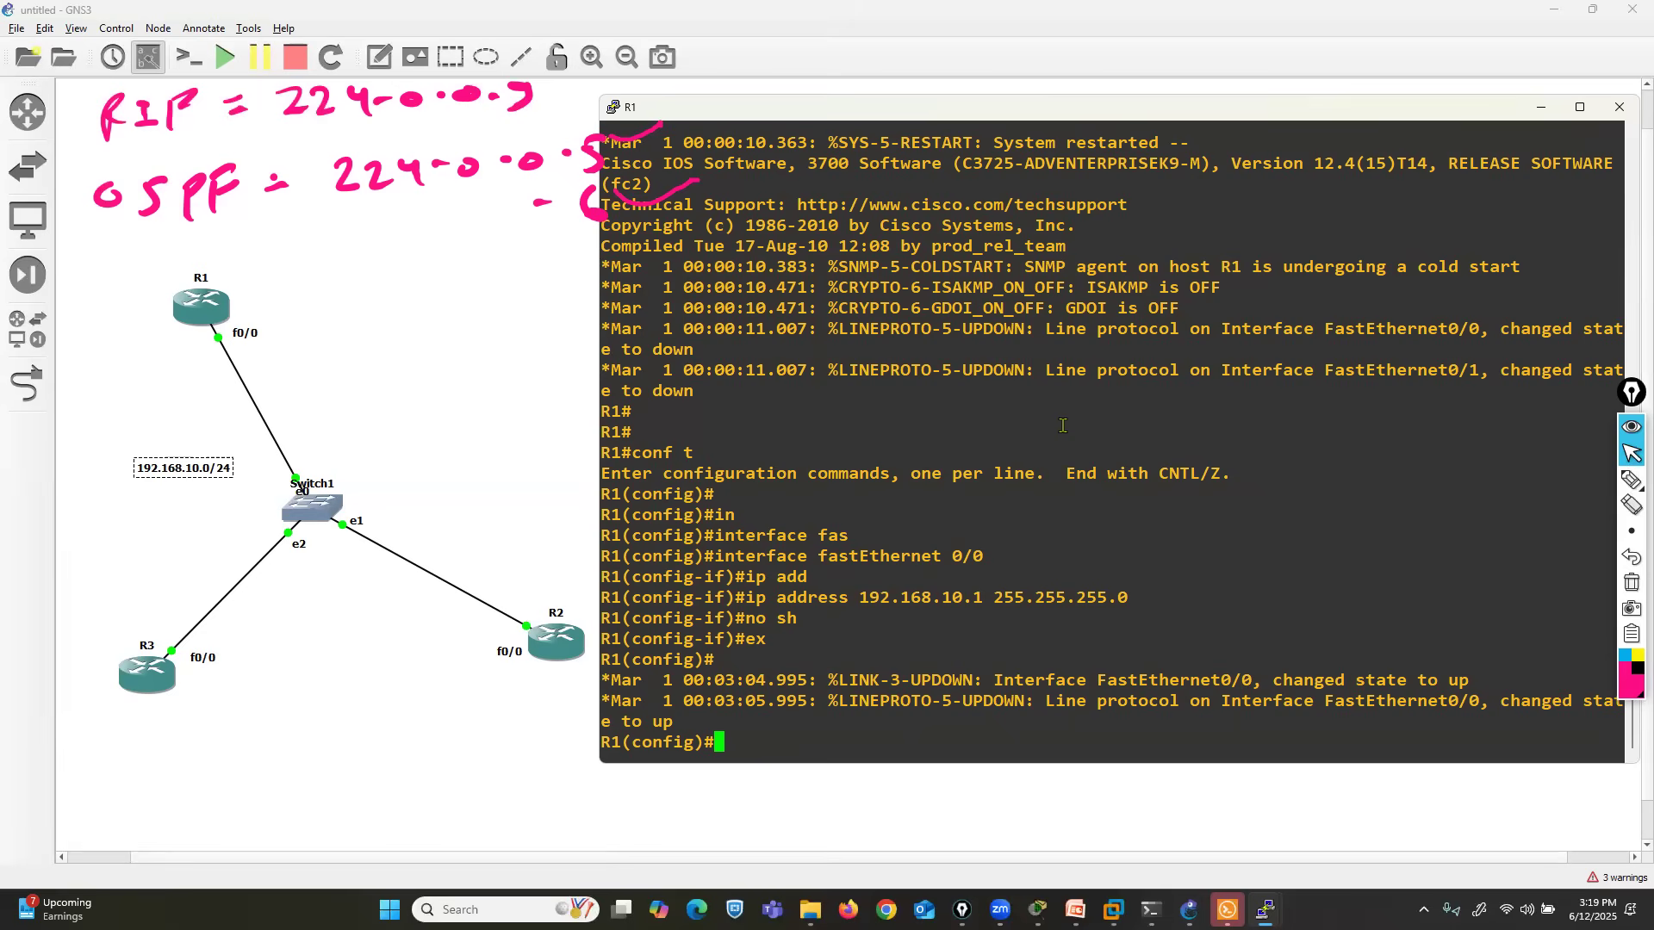
key(Return)
key(Return)
key(Return)
key(Return)
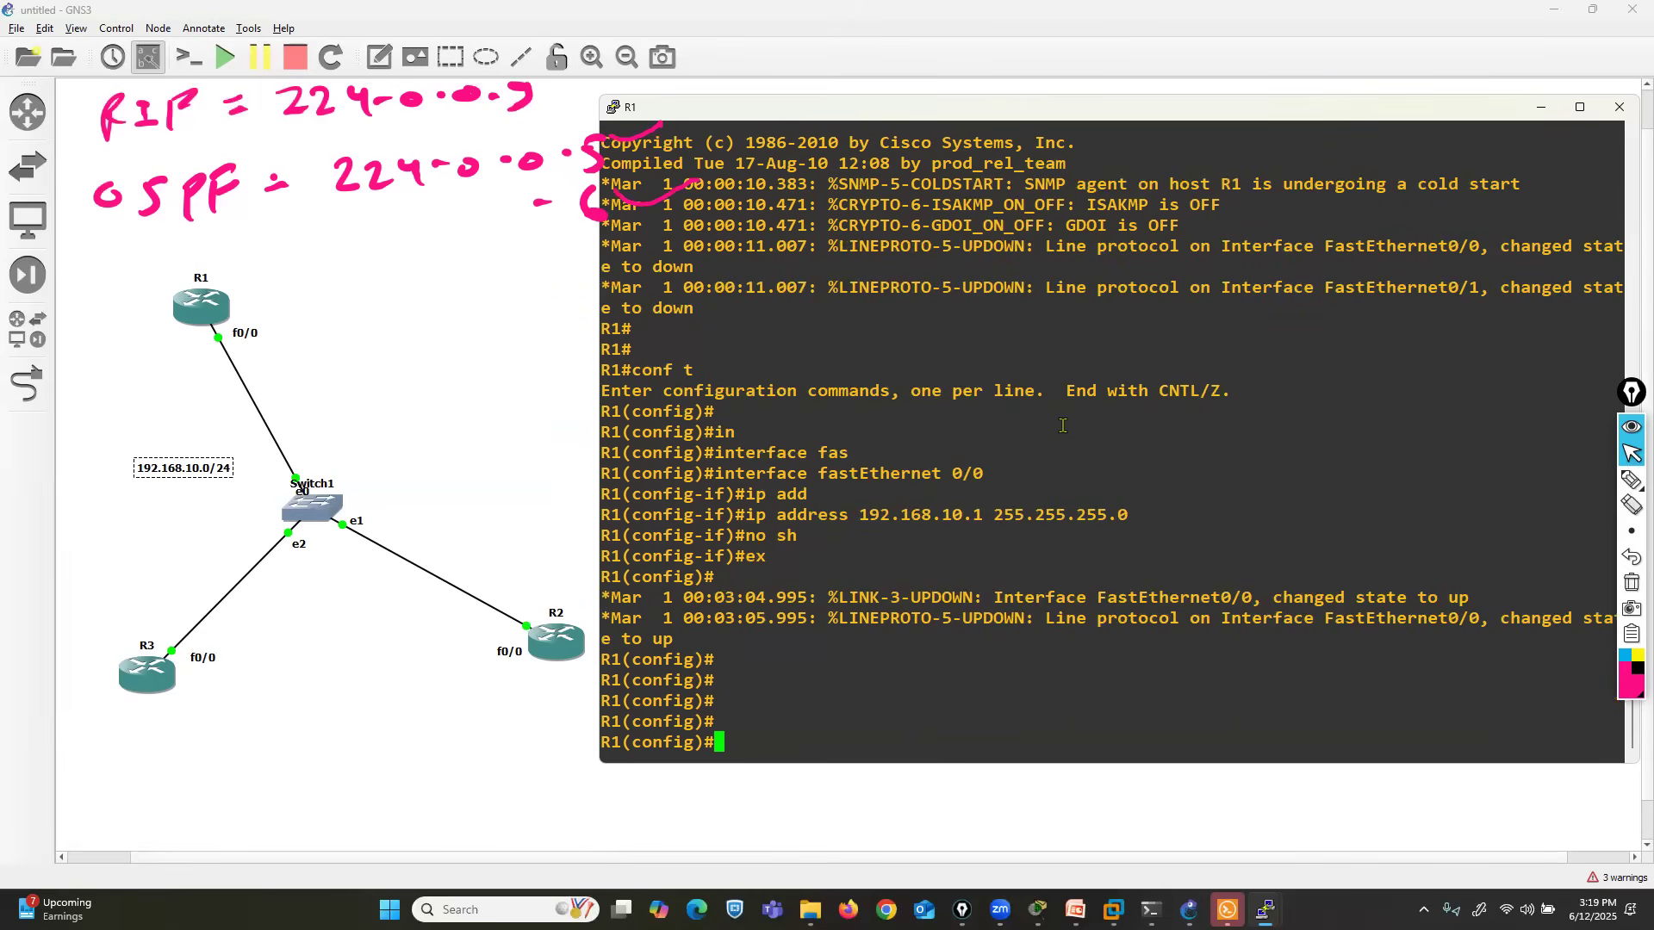
- Move R1's console up and shorten it, then place R2's console below it
drag(1046, 116, 1051, 80)
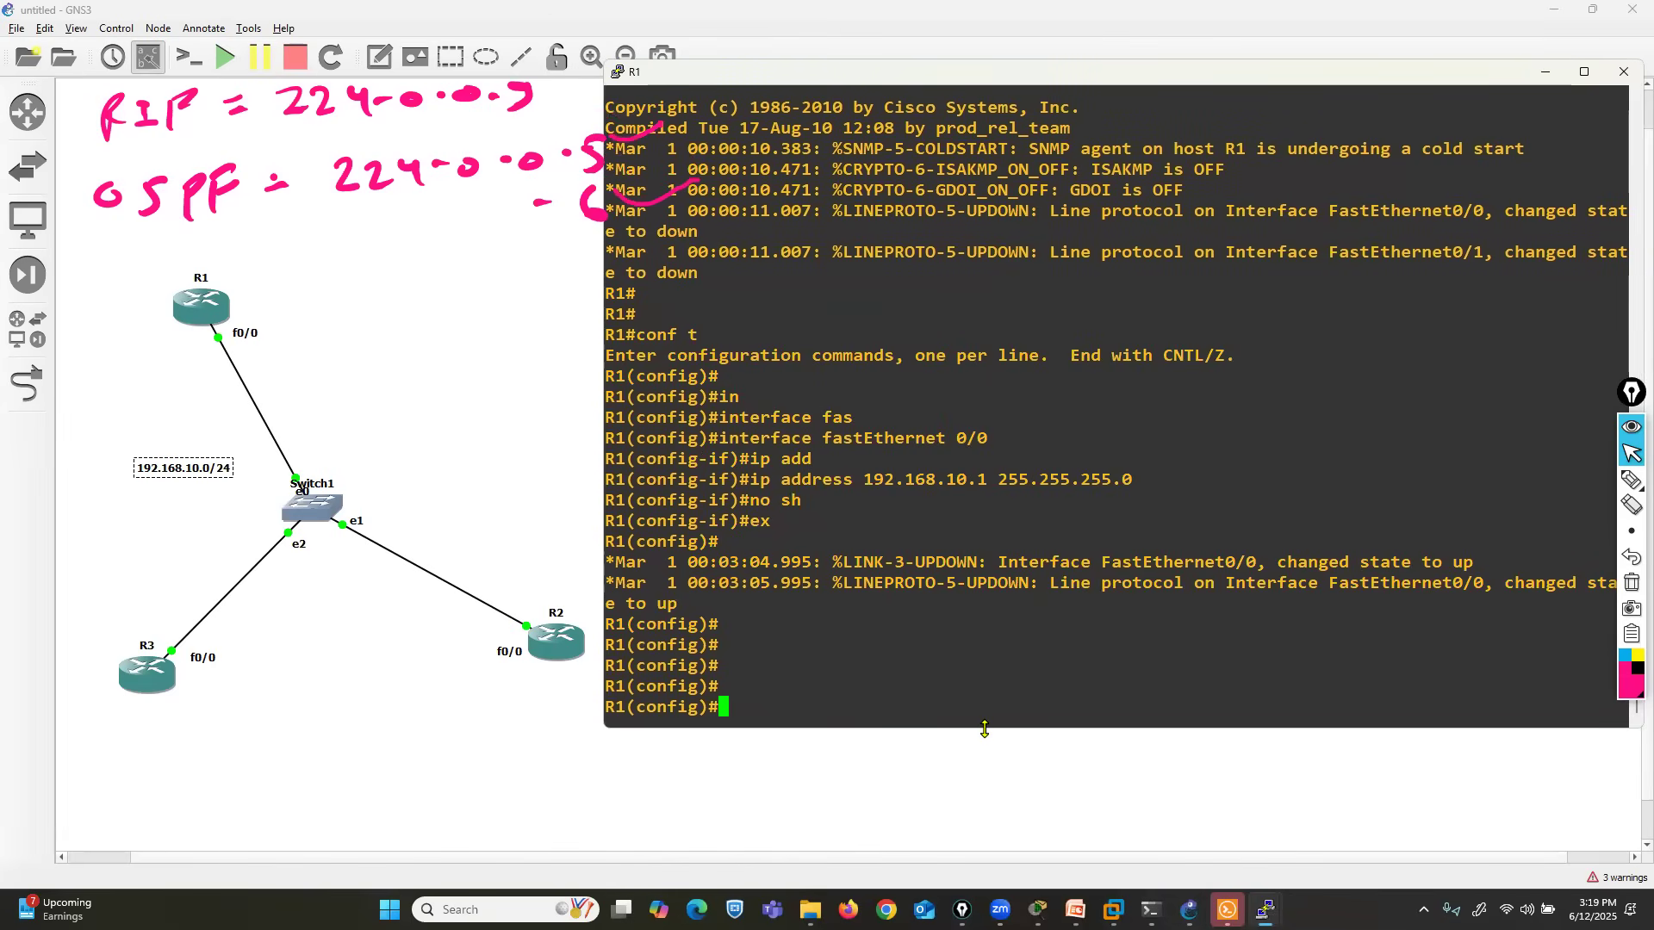
drag(984, 729, 985, 604)
mouse_move(1265, 909)
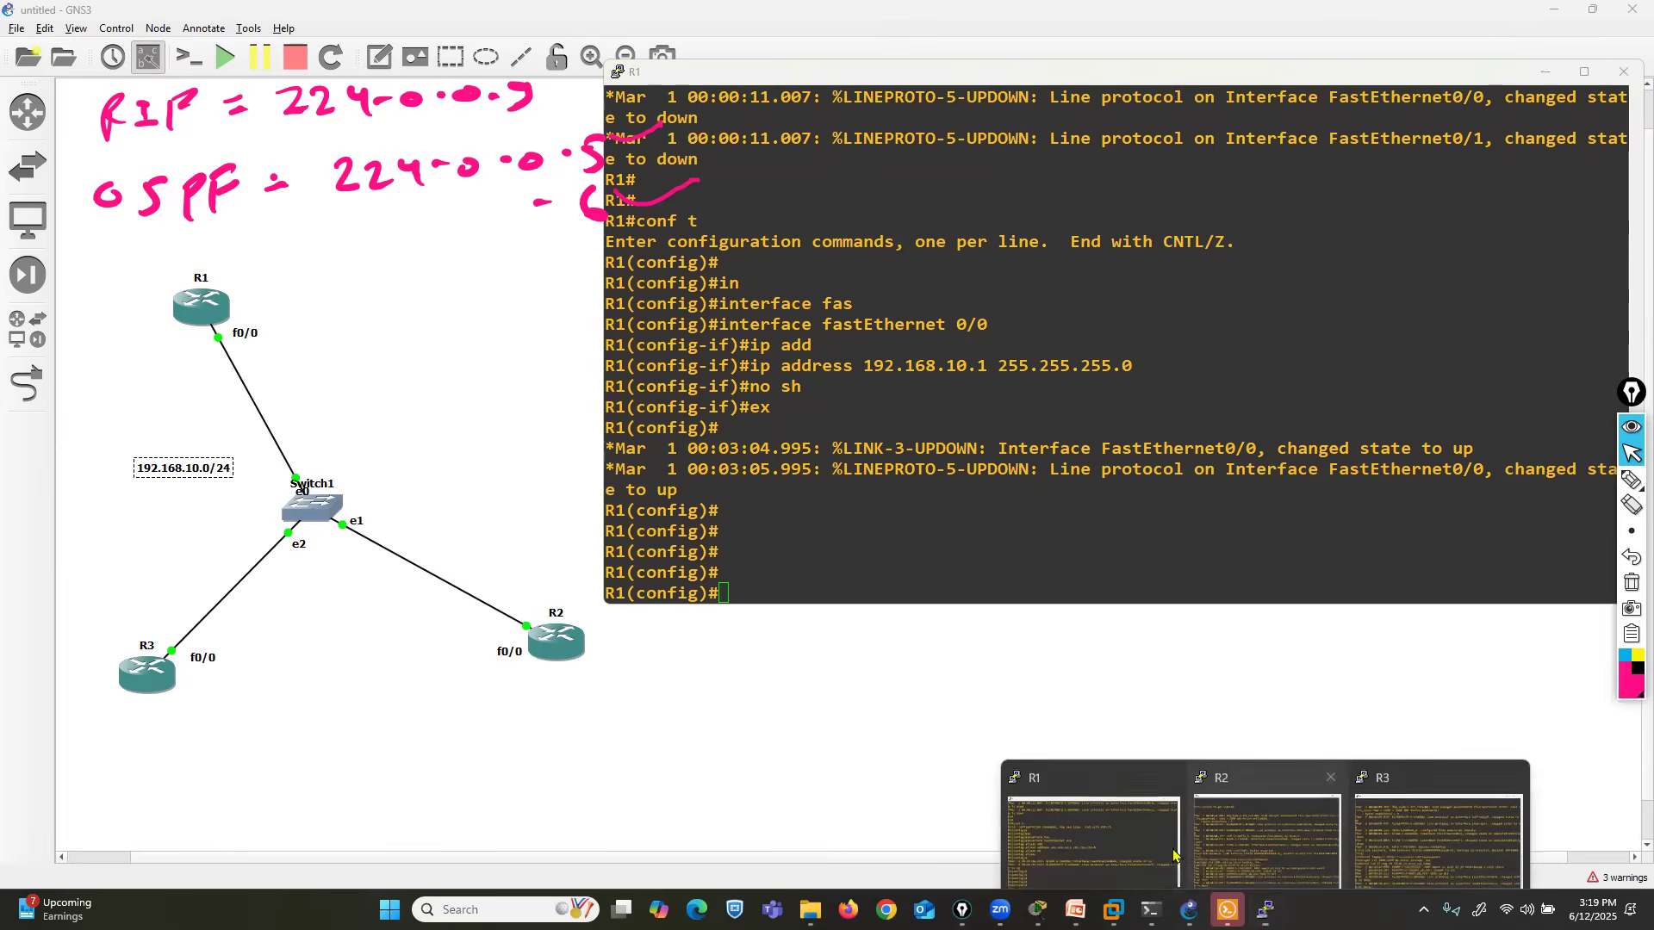
click(1262, 817)
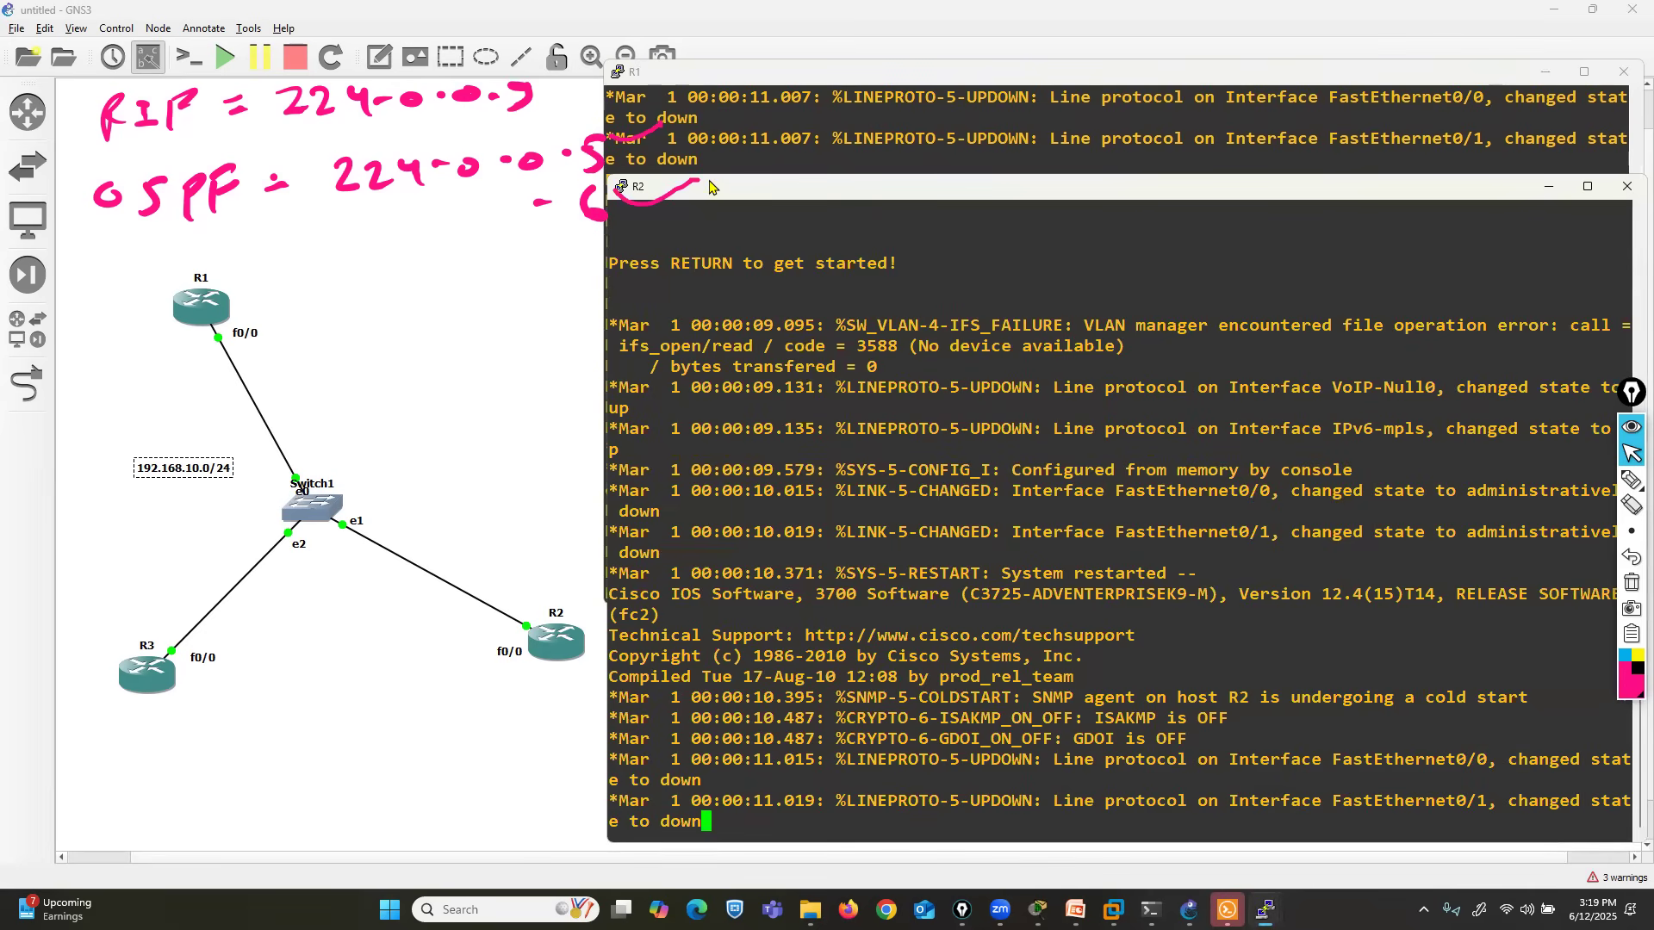
drag(709, 179, 663, 418)
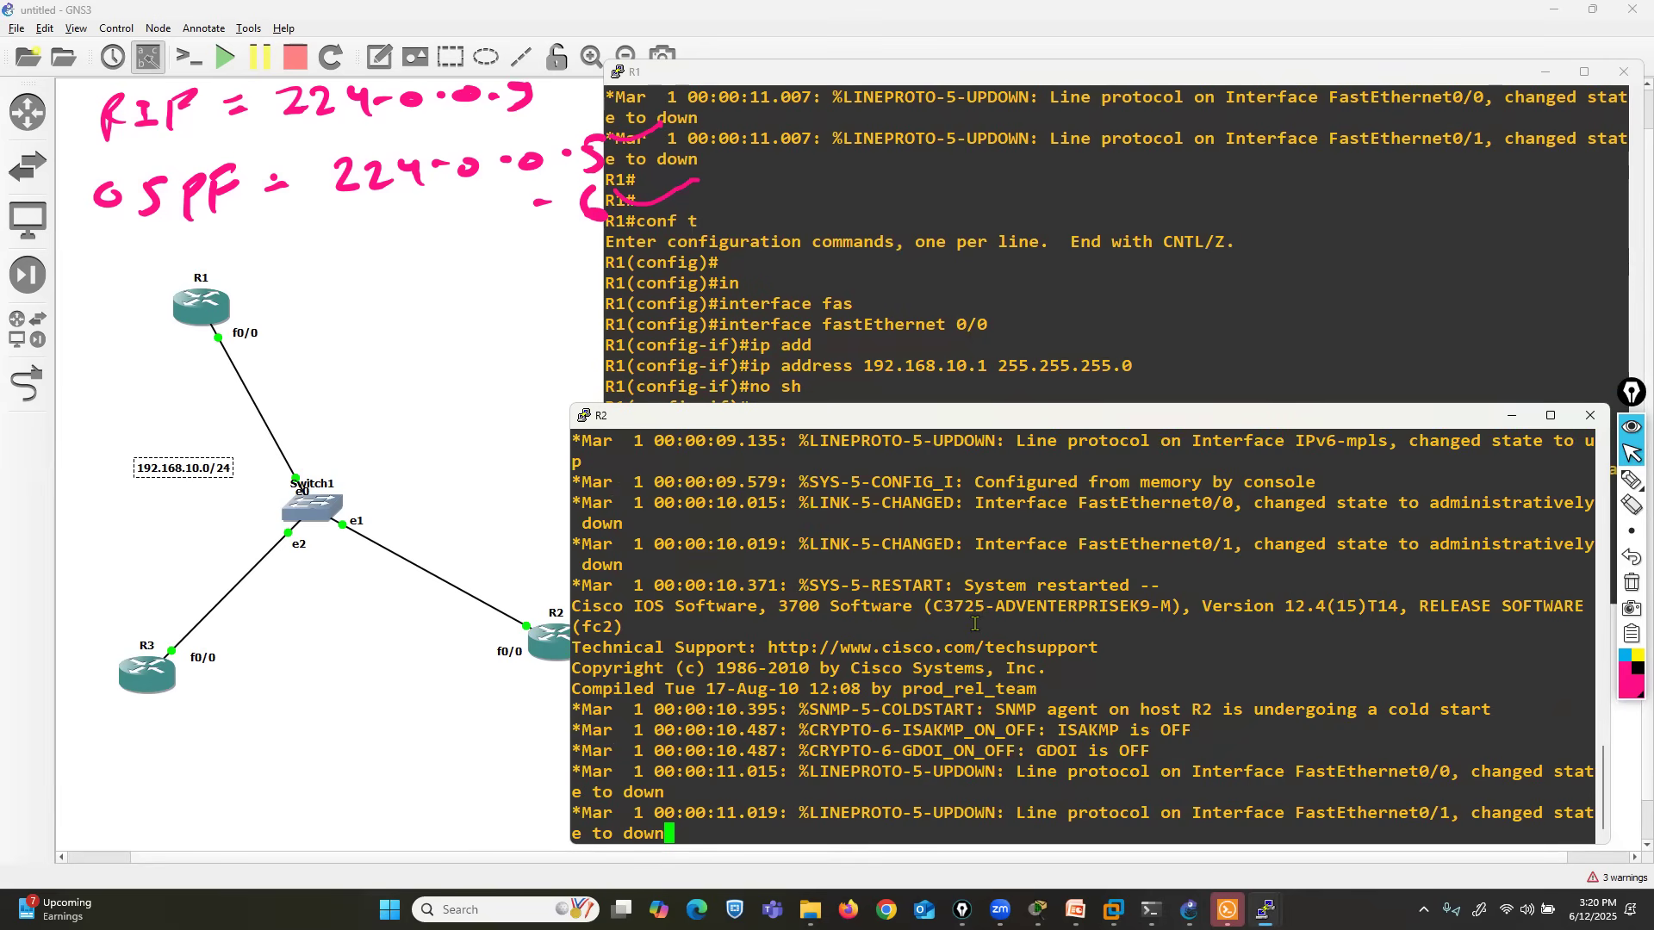
- Enter global configuration mode on R2 and open interface FastEthernet 0/0 for configuration
key(Return)
key(Return)
key(Return)
text(conf t)
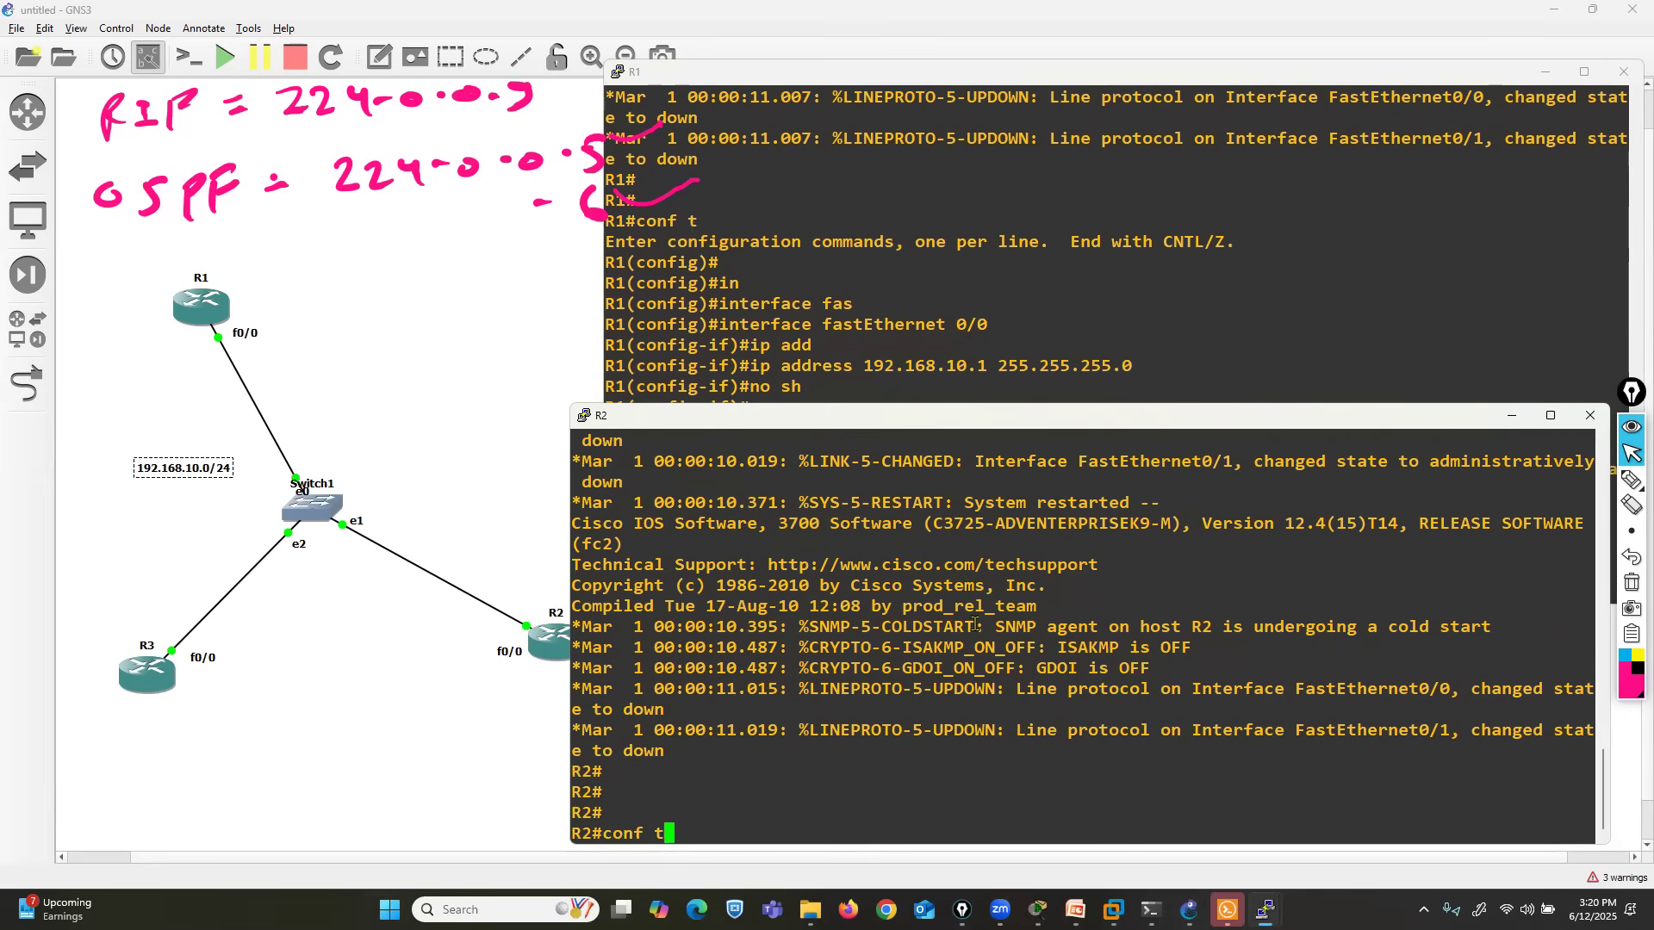
key(Return)
text(in)
key(Tab)
text(t)
key(Tab)
text(fa)
key(Tab)
text(0/0)
key(Return)
- Assign IP address 192.168.10.2 with mask 255.255.255.0 to R2's FastEthernet 0/0 interface
text(ip add)
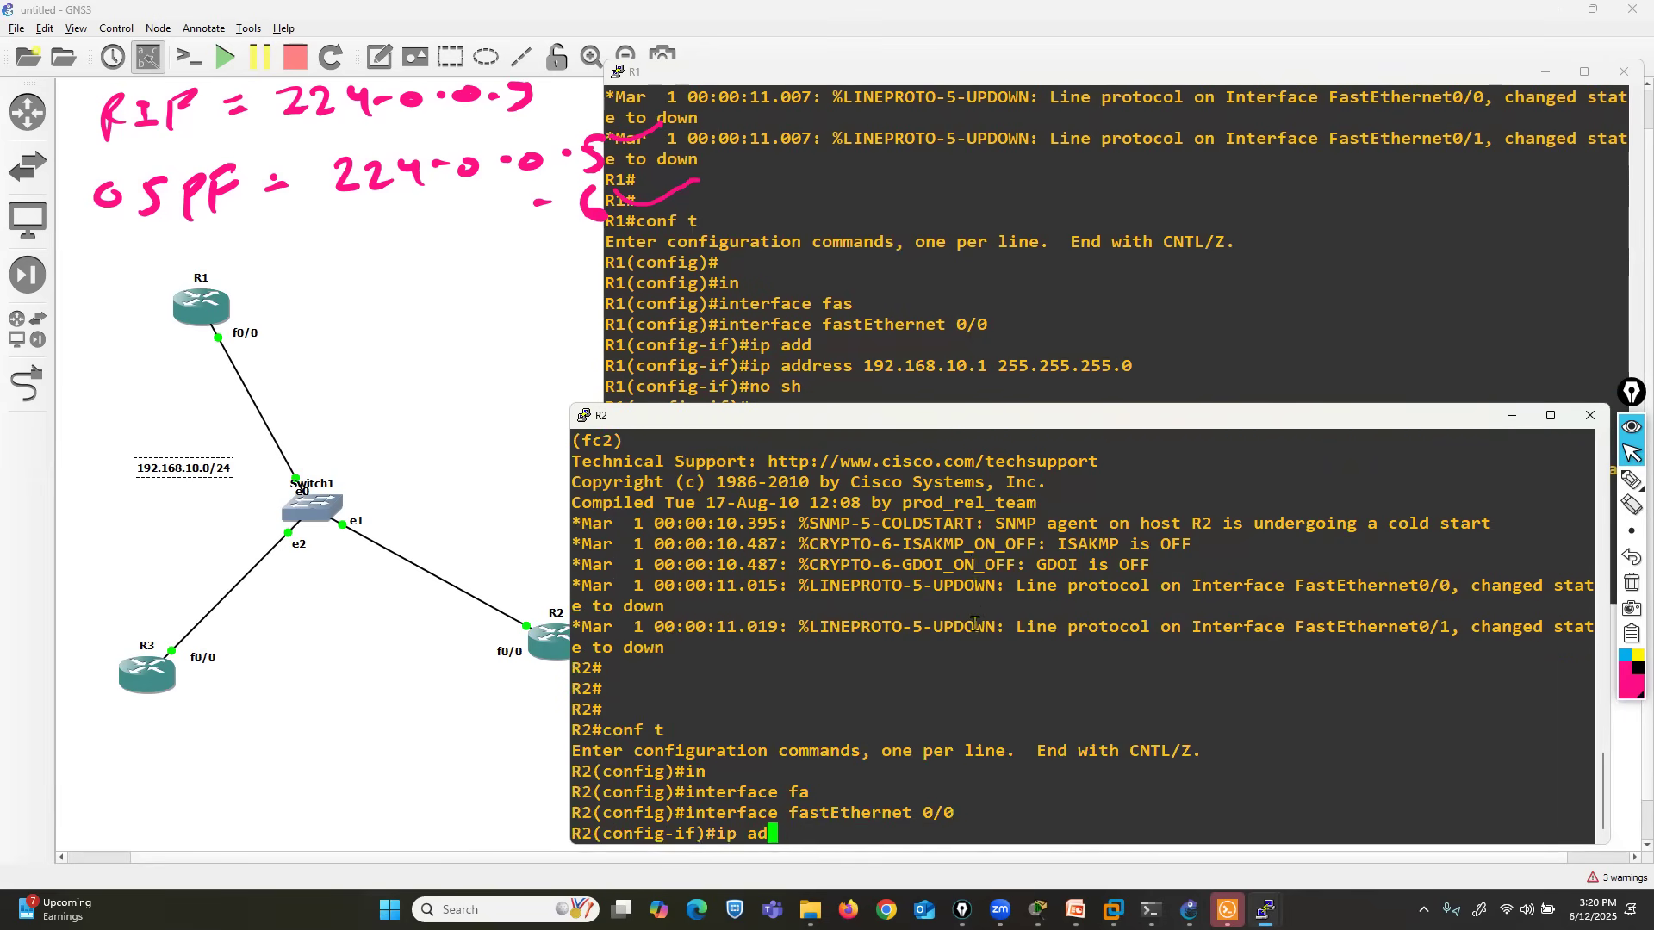
key(Tab)
text(192.168.)
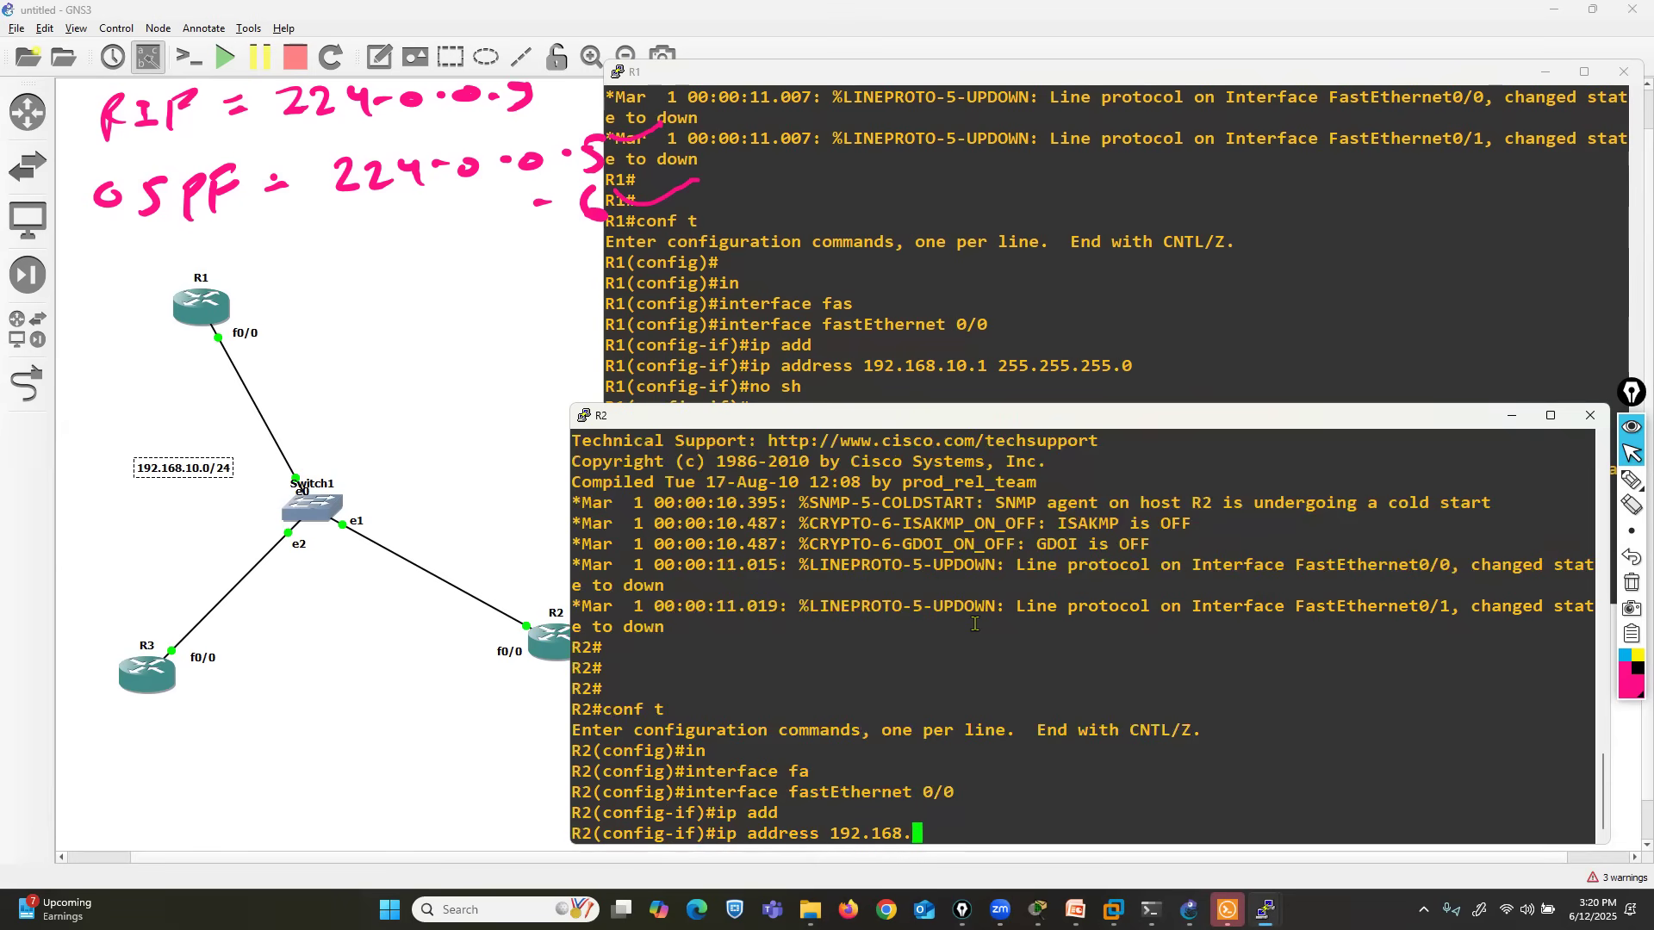
text(10.2 255.255.255.0)
key(Return)
- Enable R2's FastEthernet 0/0 interface and exit to global configuration mode
text(no sh)
key(Return)
text(ex)
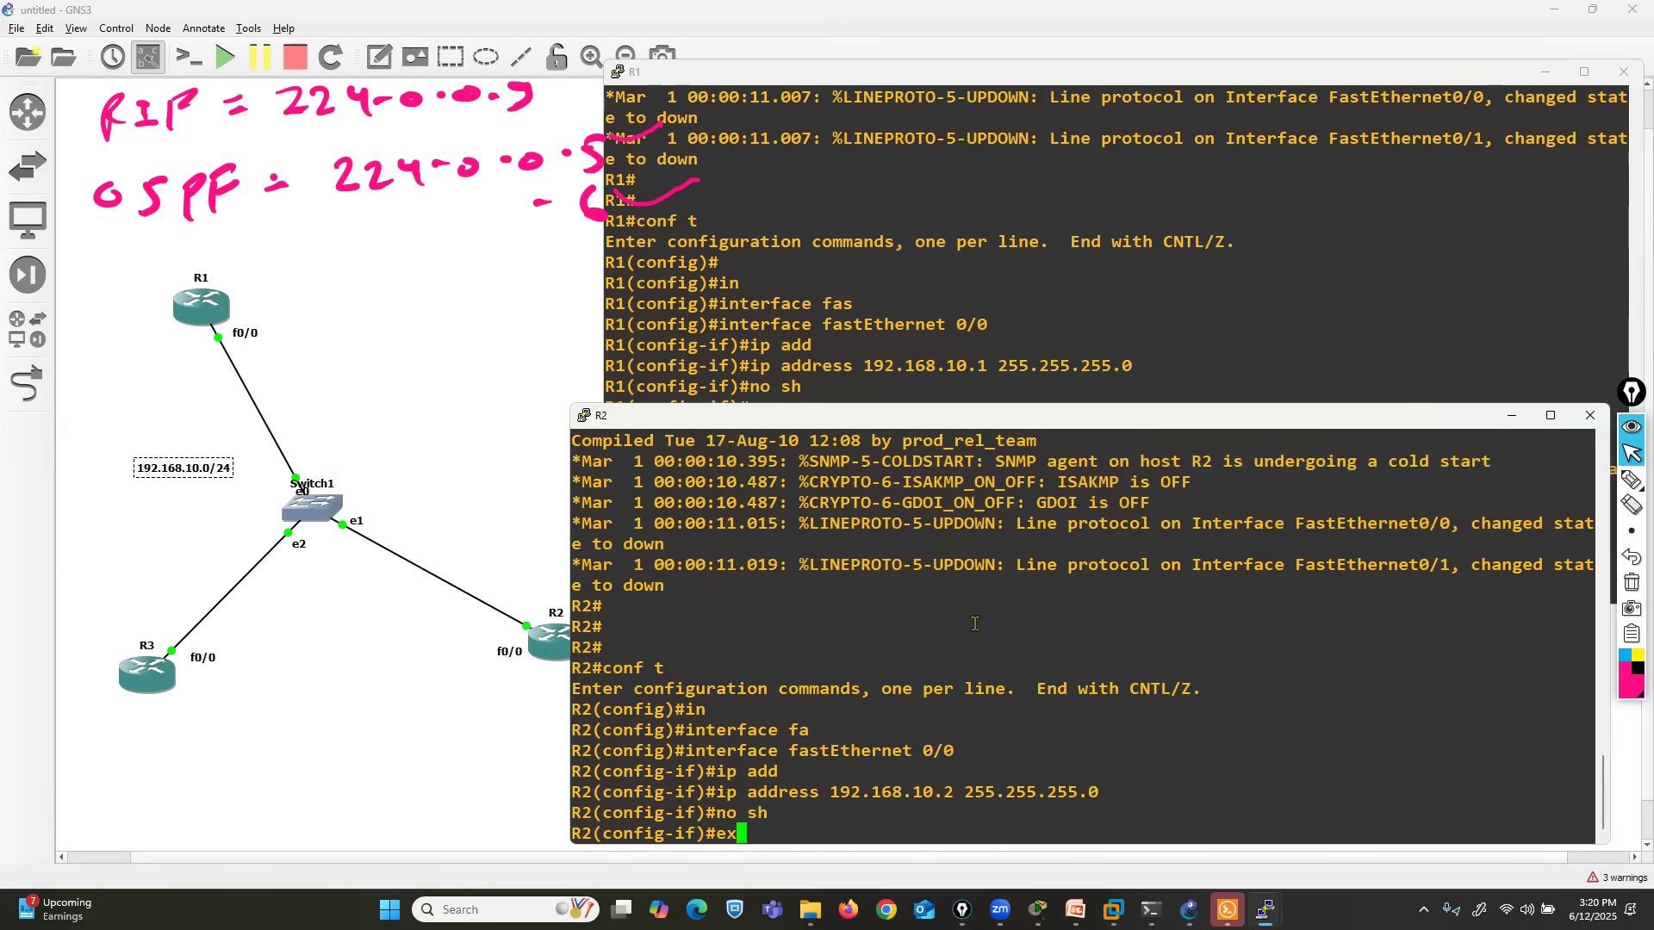
key(Return)
- Switch to R3's console and enter global configuration mode
click(1265, 911)
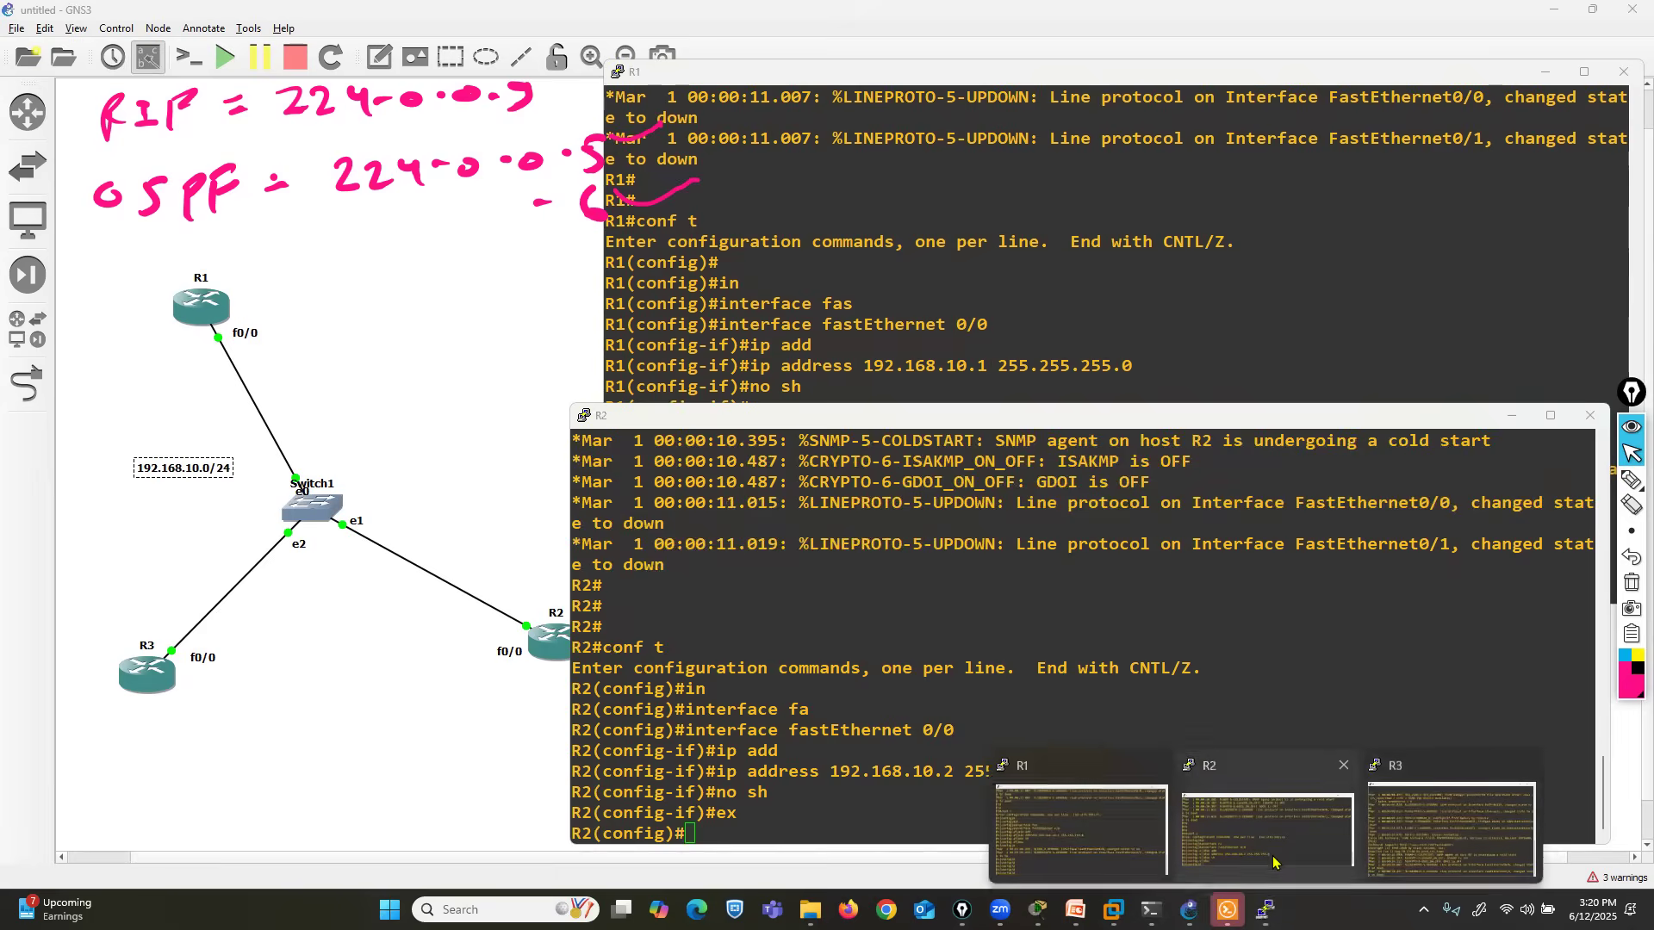
click(1406, 811)
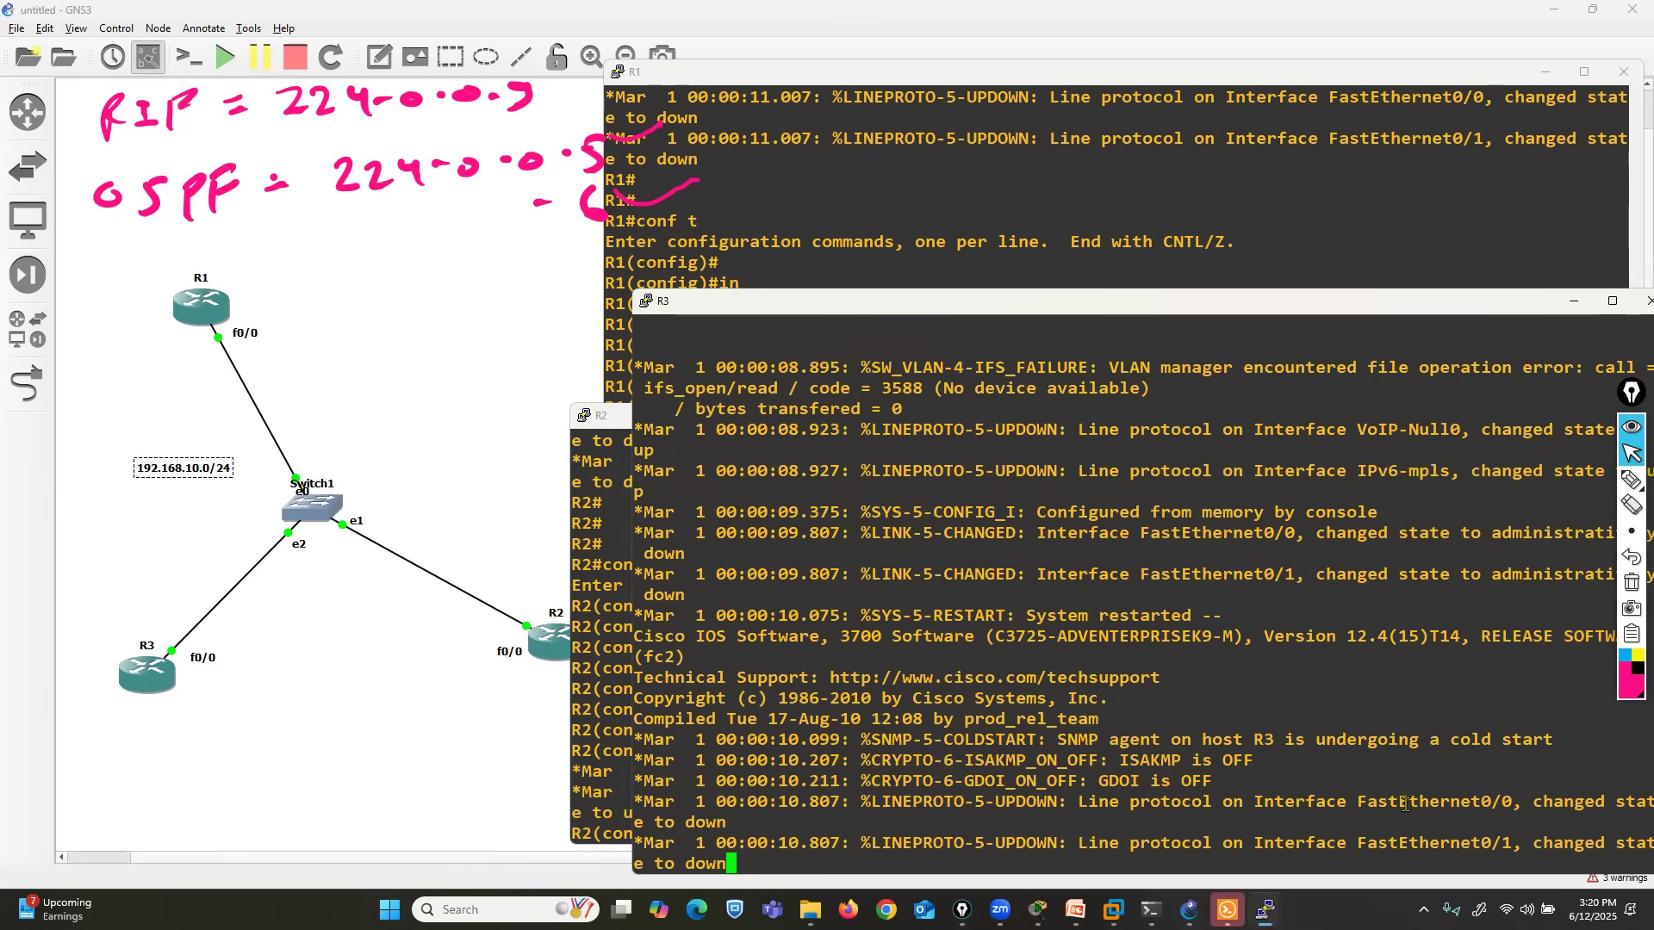
scroll(1406, 806, down, 2)
key(Return)
- Enter interface configuration for FastEthernet 0/0 on R3
text(interface f)
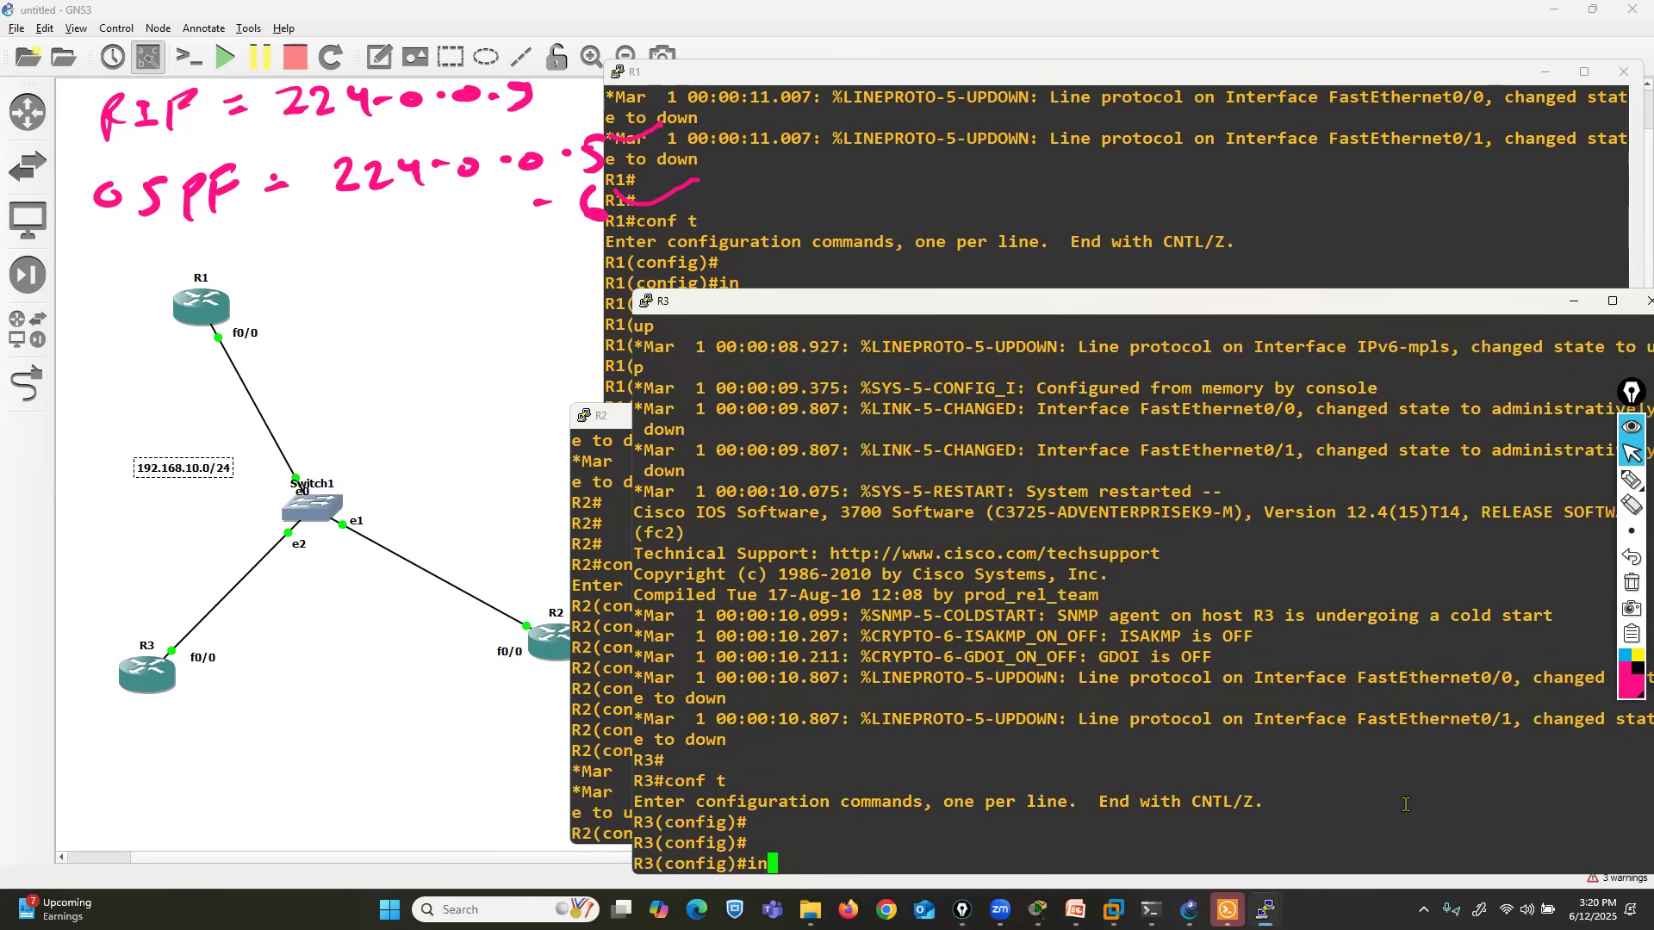
key(Tab)
text(f)
key(Tab)
text(0/0)
key(Return)
- Assign IP address 192.168.10.3 with mask 255.255.255.0 to R3's FastEthernet 0/0 interface
text(ip ad)
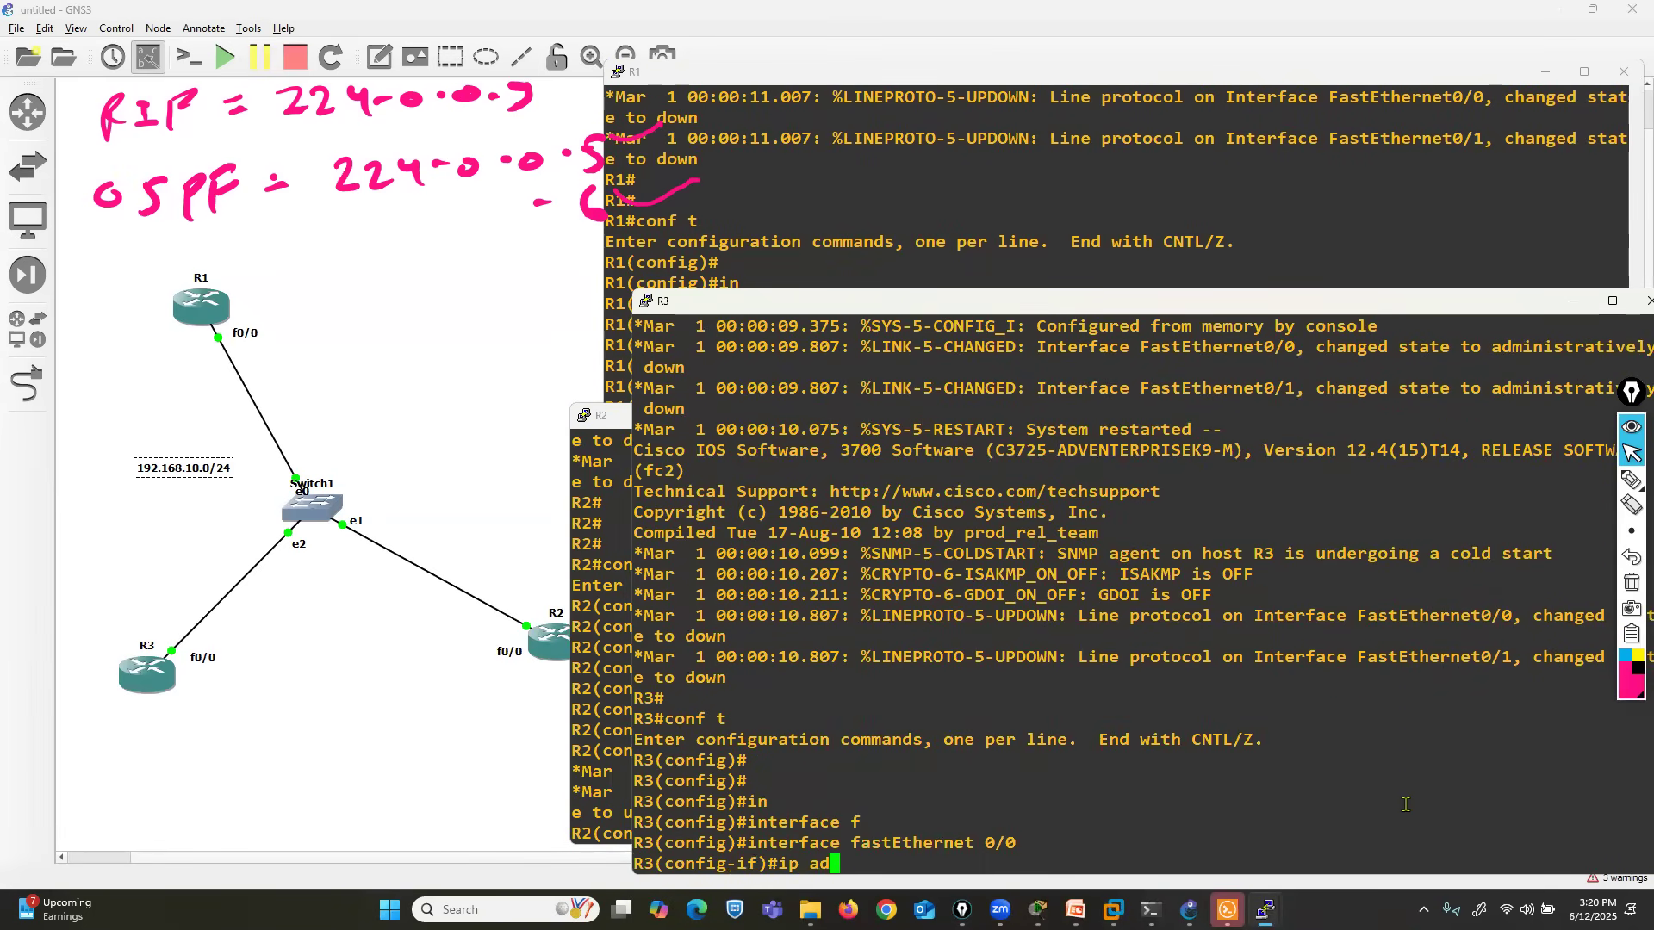
key(Tab)
key(Tab)
text(d)
key(Tab)
text(195.1)
key(BackSpace)
key(BackSpace)
key(BackSpace)
text(2.168.10.3 255.255.255.0)
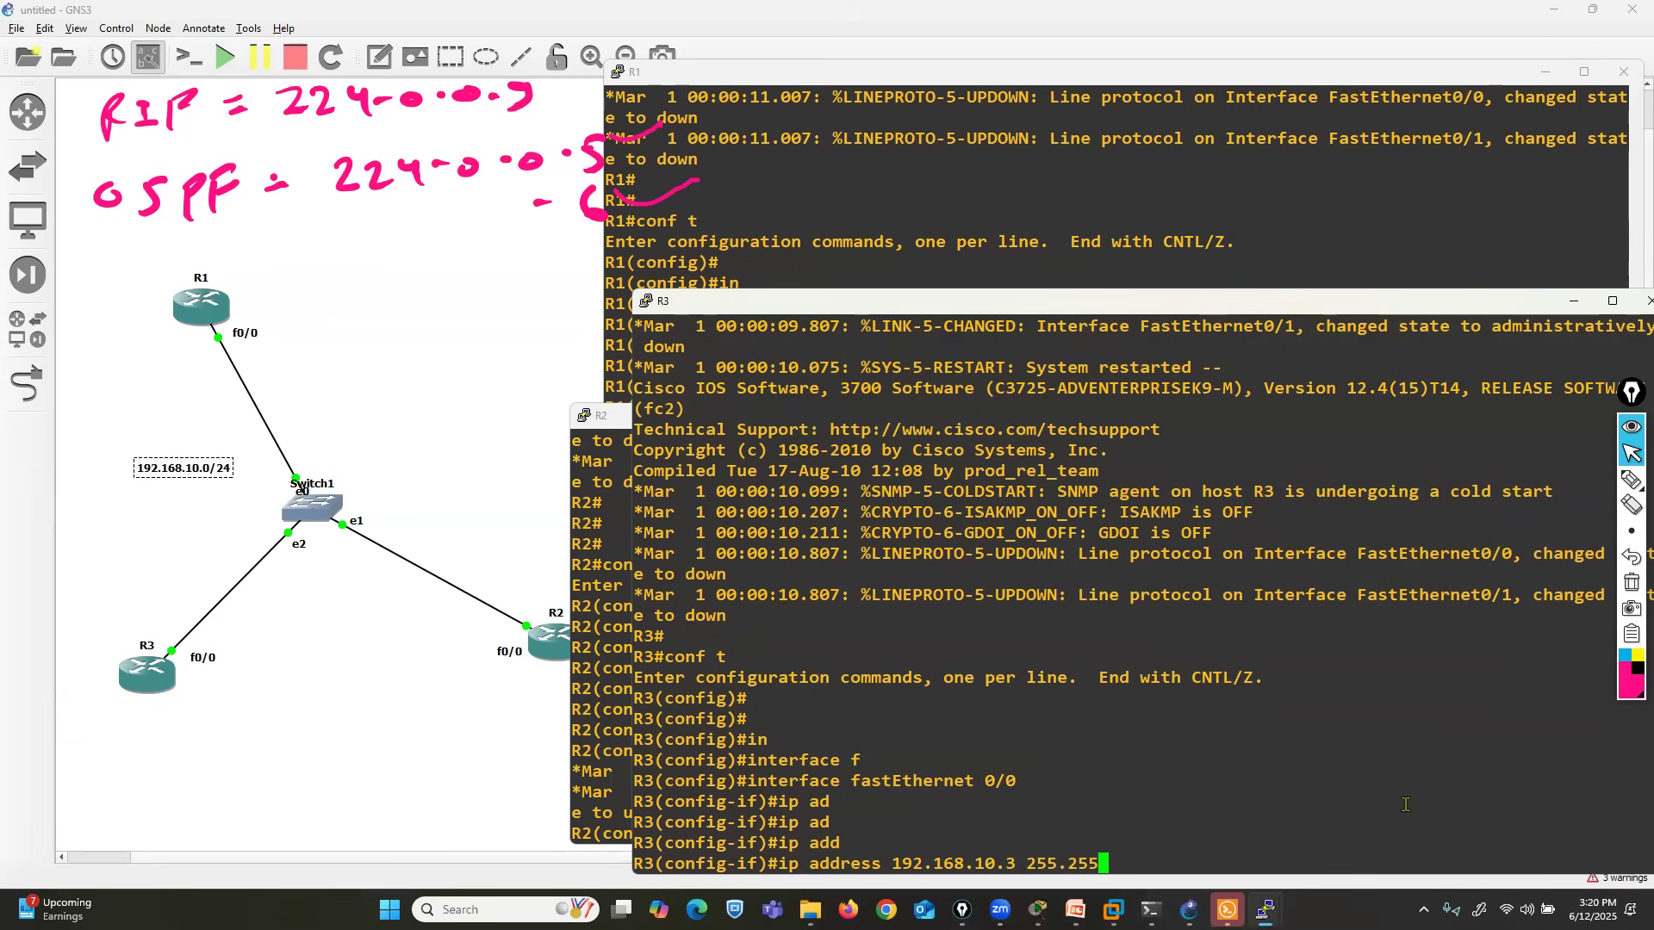
key(Return)
- Enable R3's FastEthernet 0/0 interface and exit to global configuration mode
text(no sh)
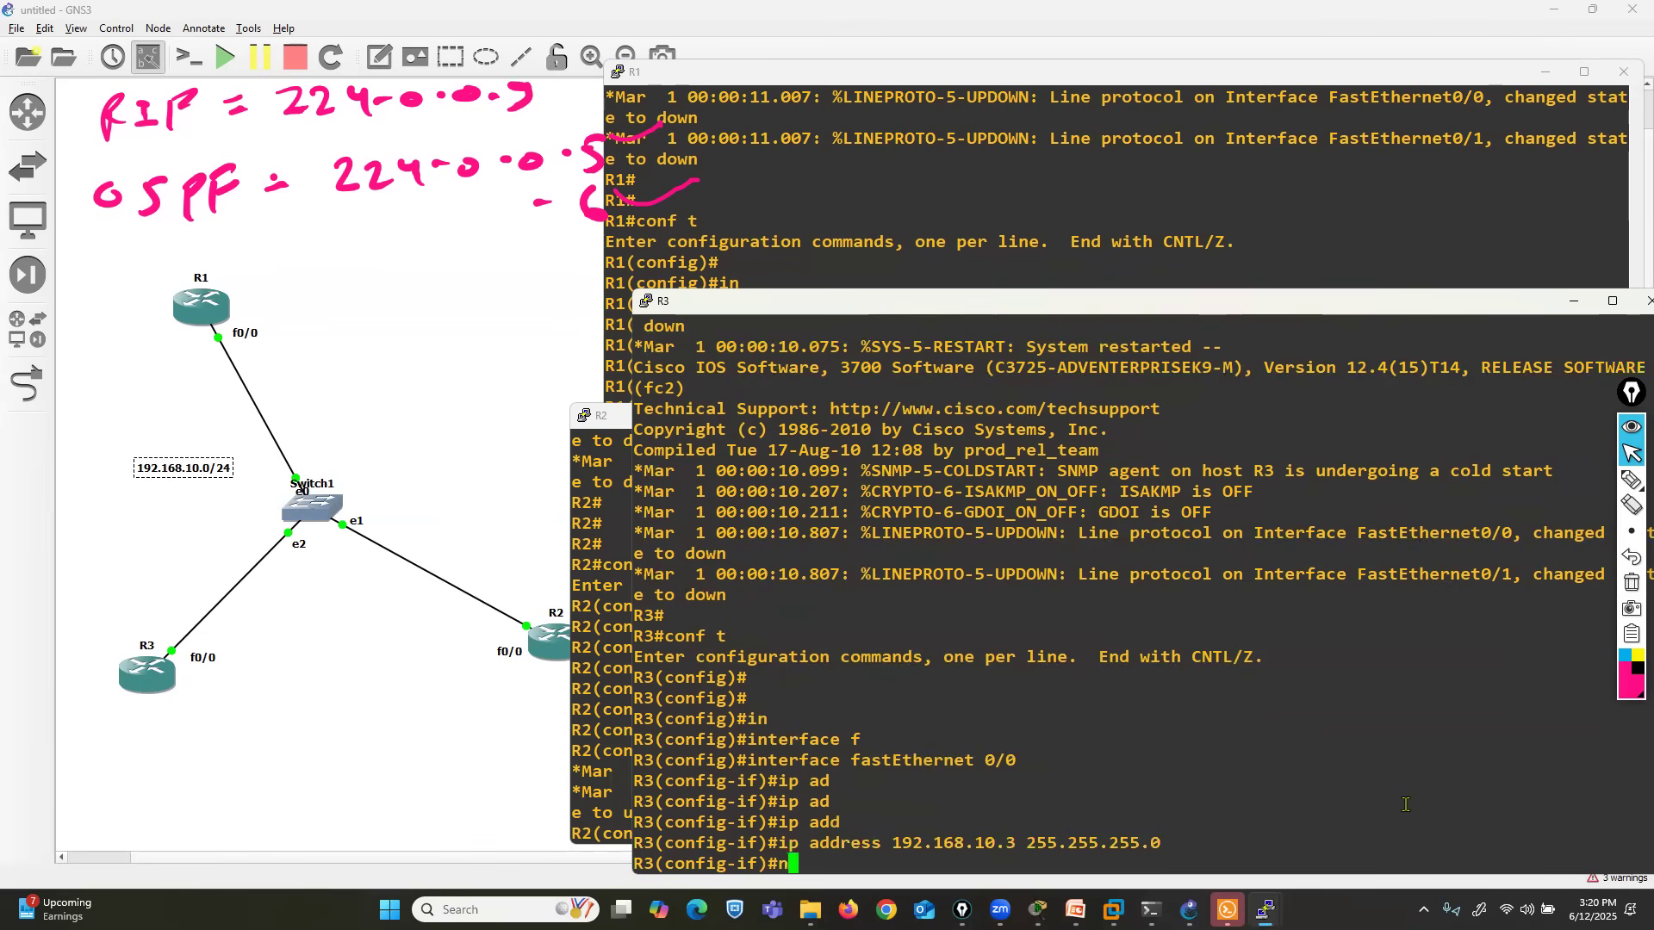
key(Return)
text(ex)
key(Return)
- Start OSPF routing with process ID 5 on R3
key(Return)
key(Return)
text(r)
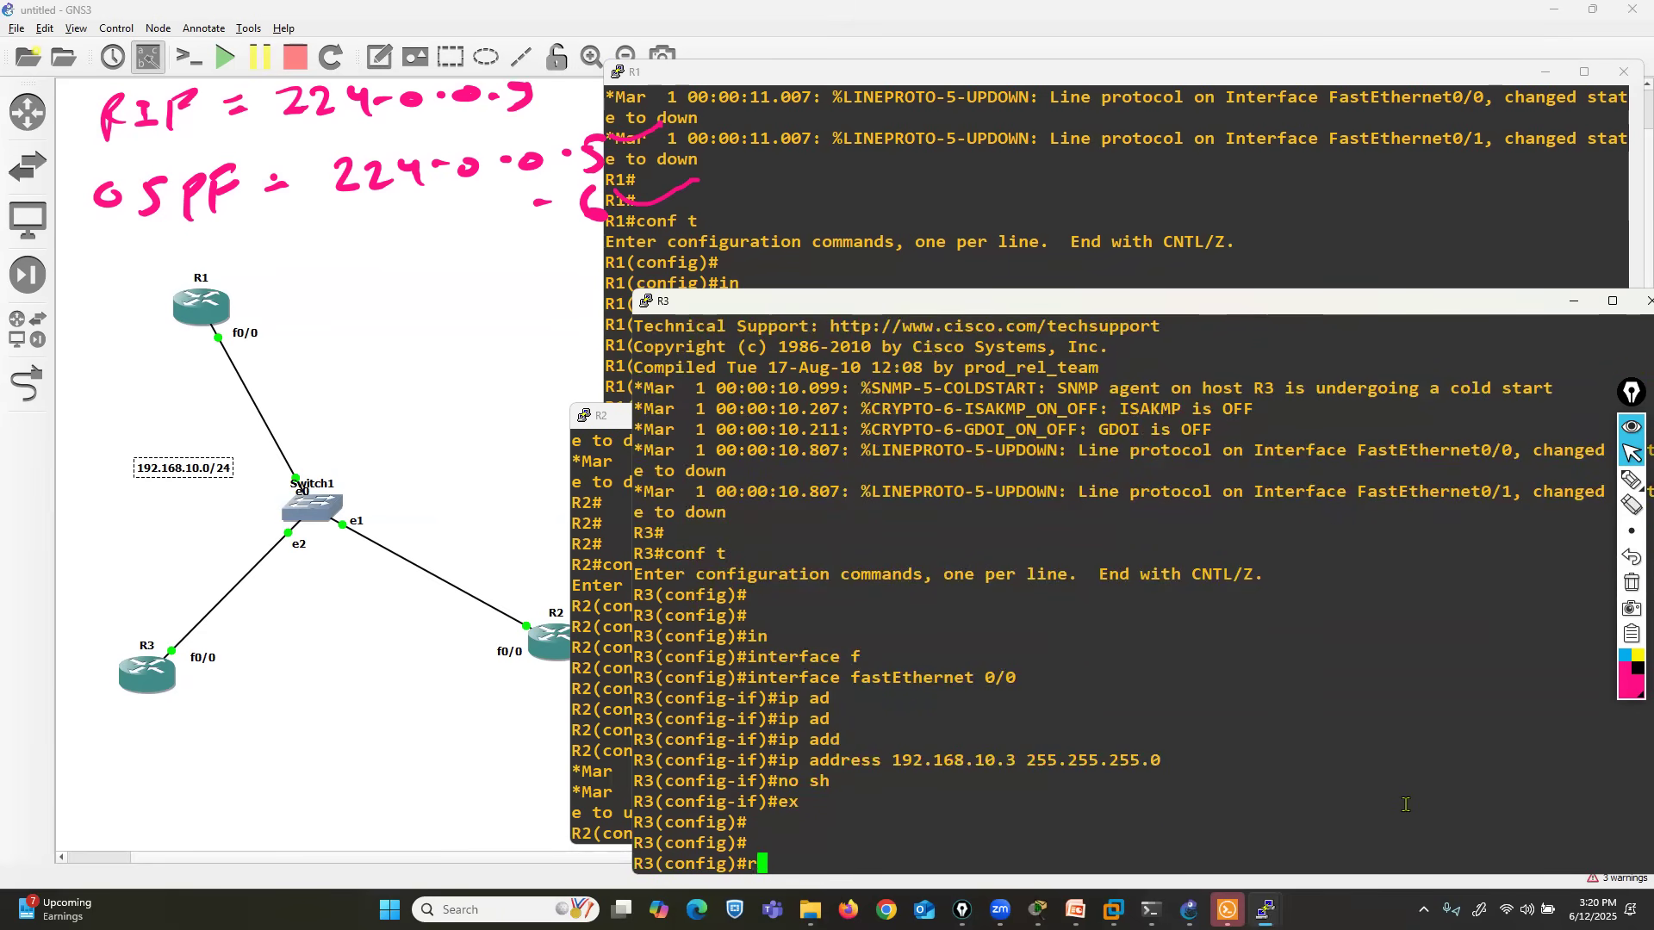
text(outer os)
key(Tab)
text(5)
key(Return)
- Advertise network 192.168.10.0 with wildcard mask 0.0.0.255 in OSPF area 0 on R3
text(net)
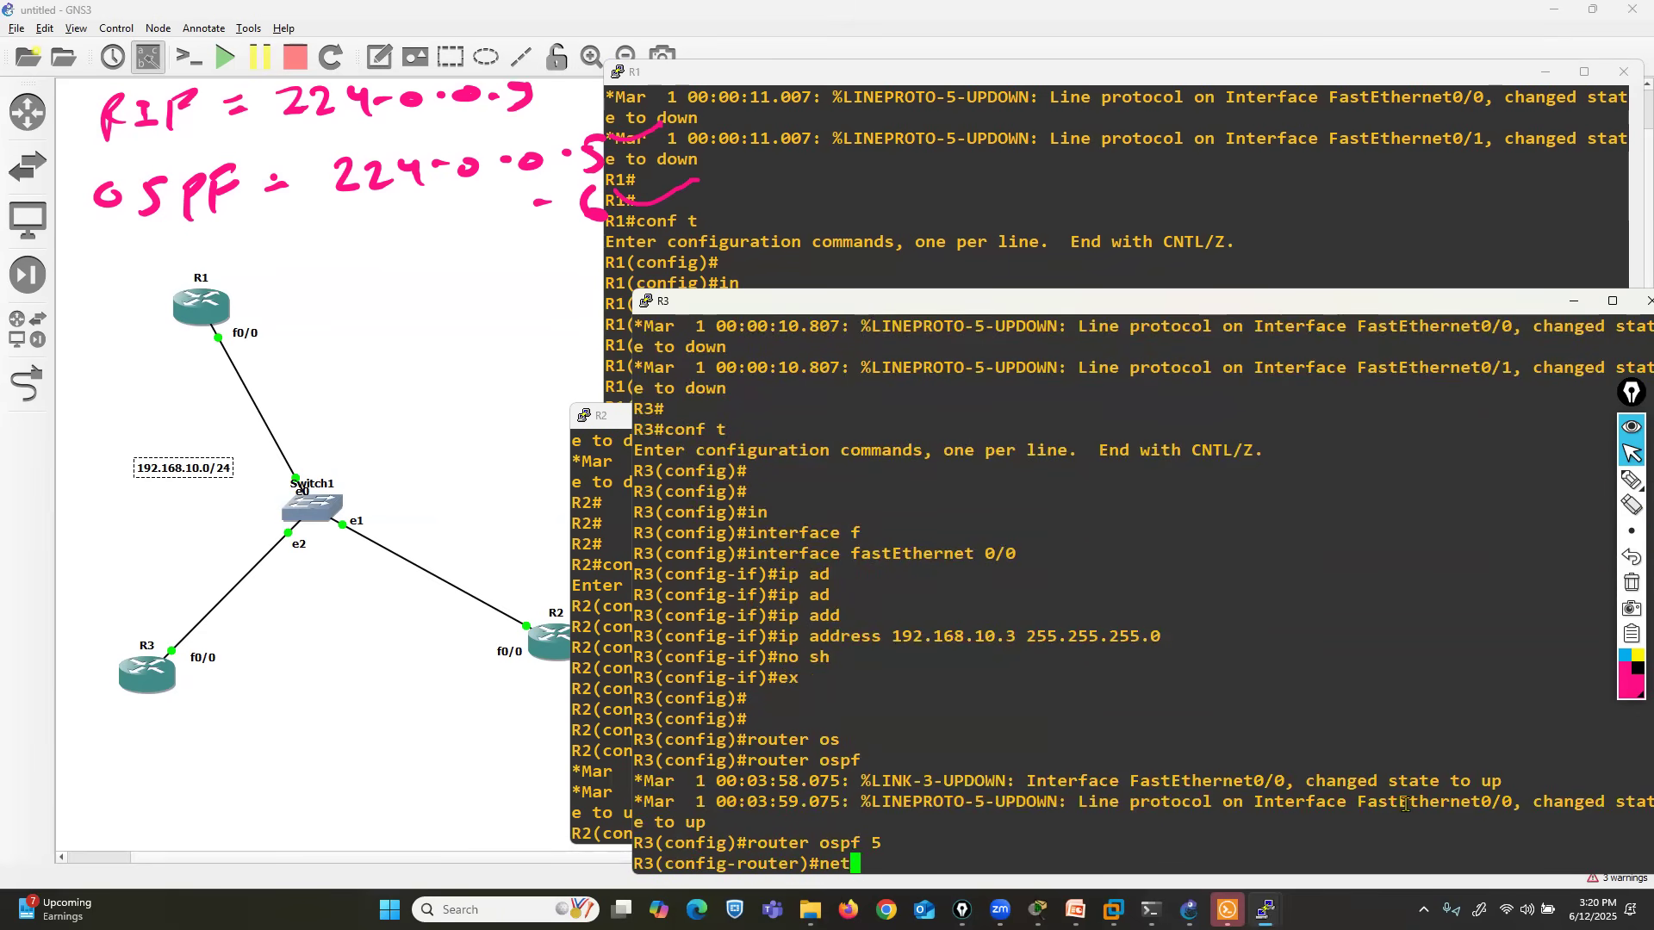
key(Tab)
text(192.168)
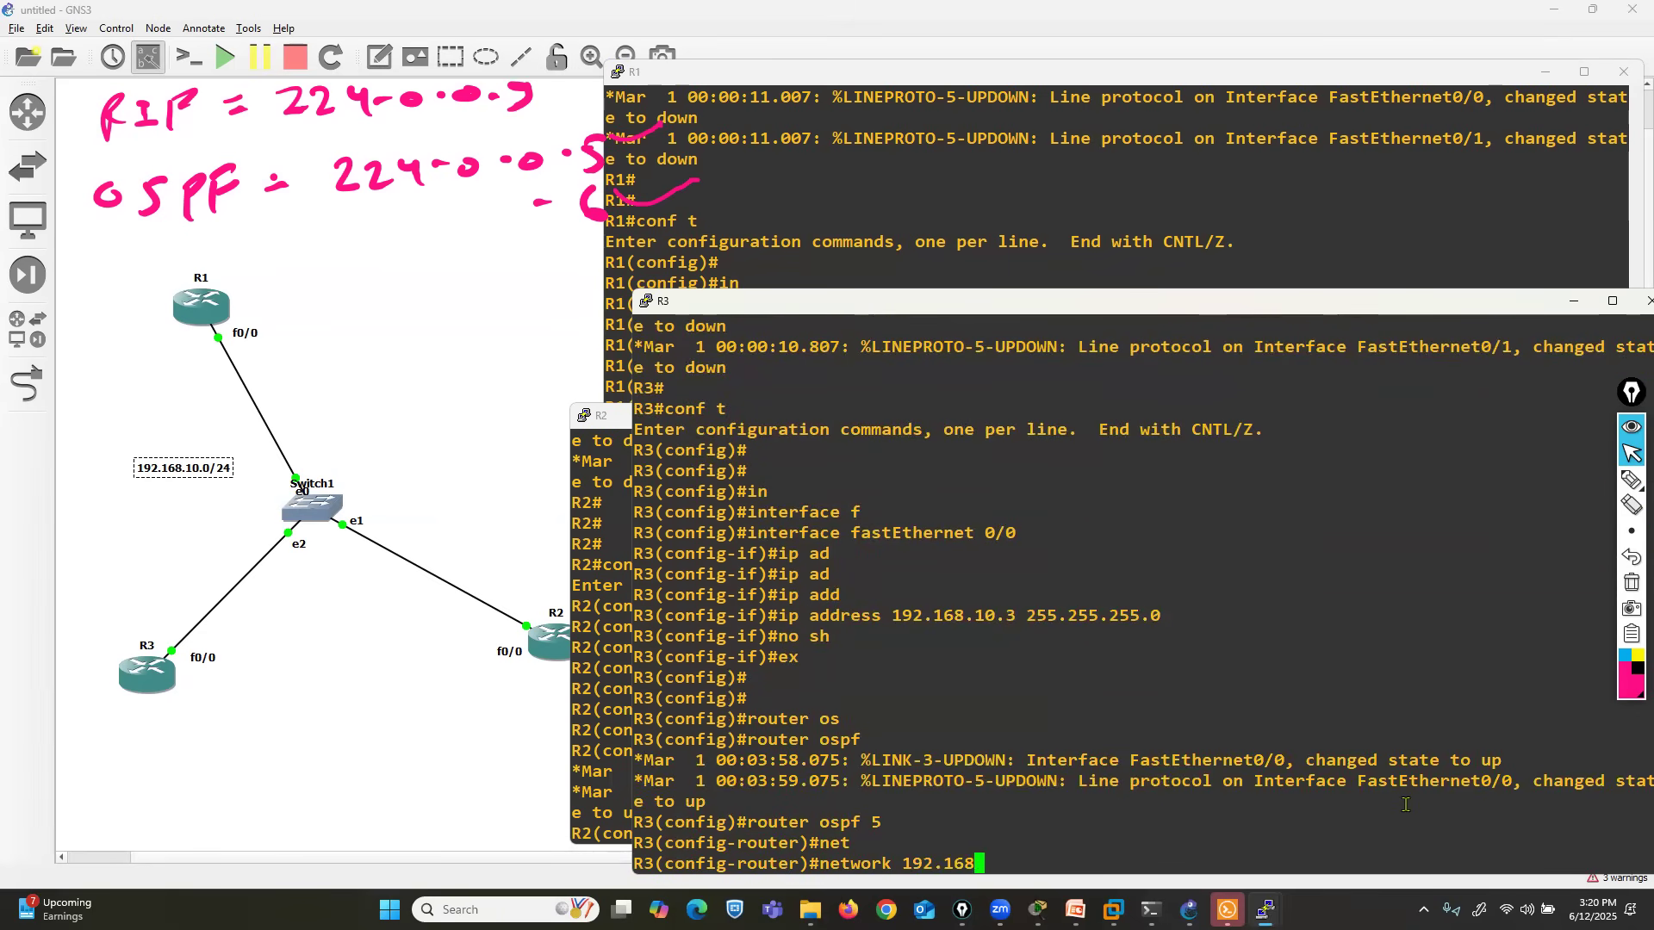
text(.10.0 0.0.0.255 a)
text(r)
key(Tab)
text(0)
key(Return)
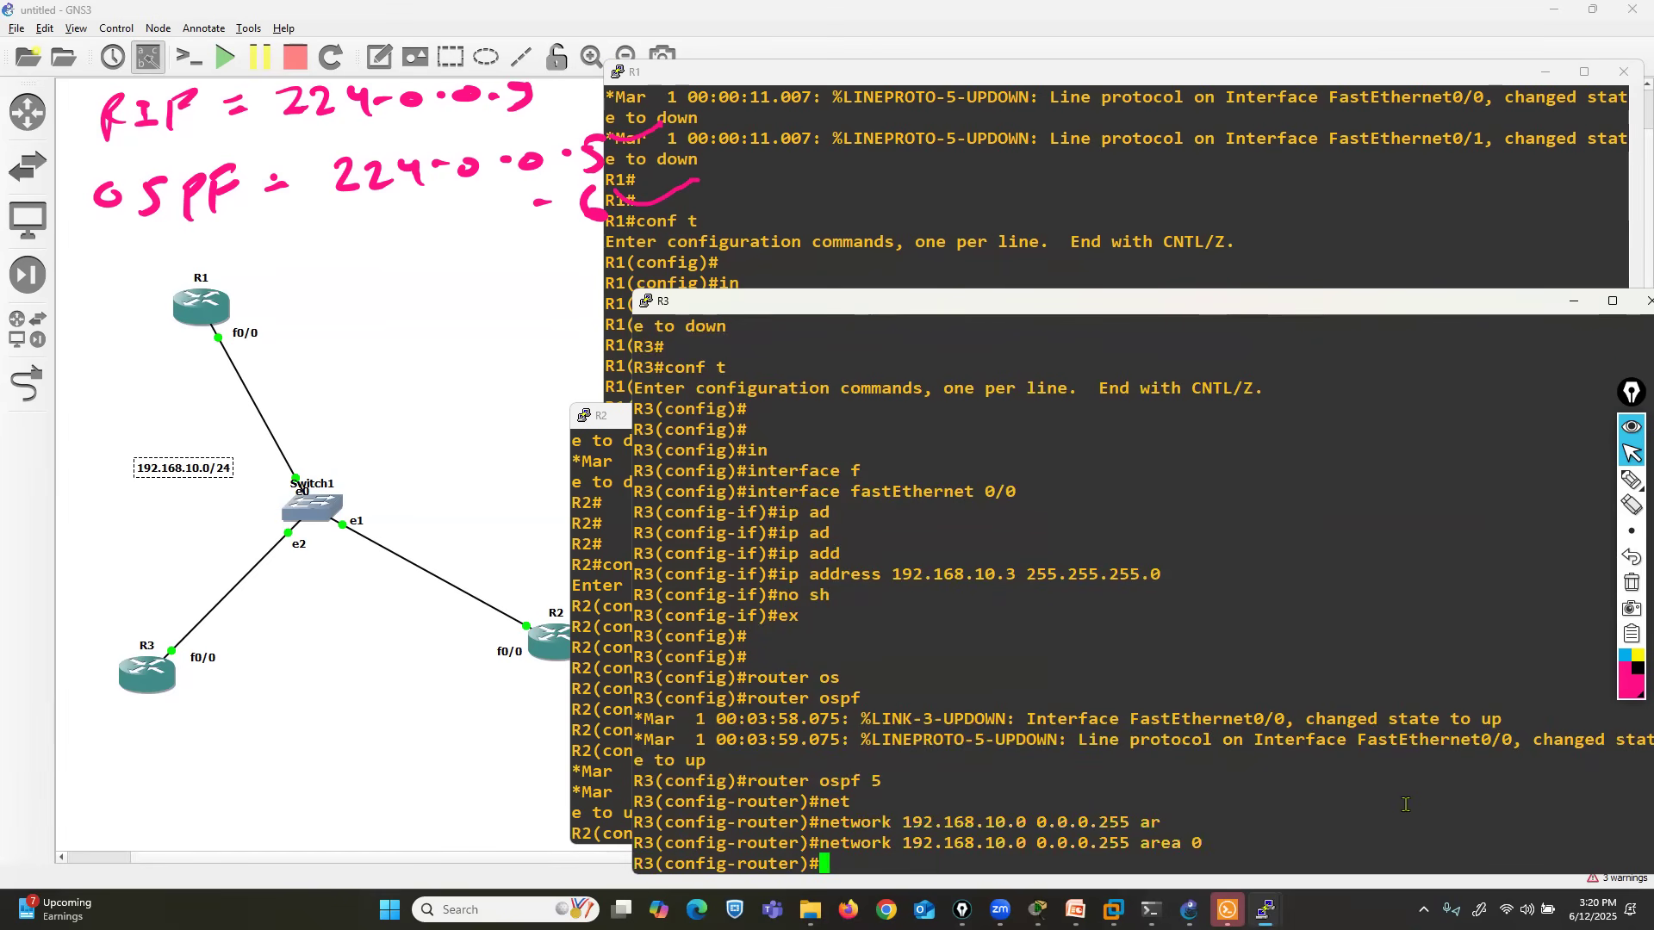
- Start OSPF routing with process ID 5 on R2
click(600, 444)
key(Return)
key(Return)
key(Return)
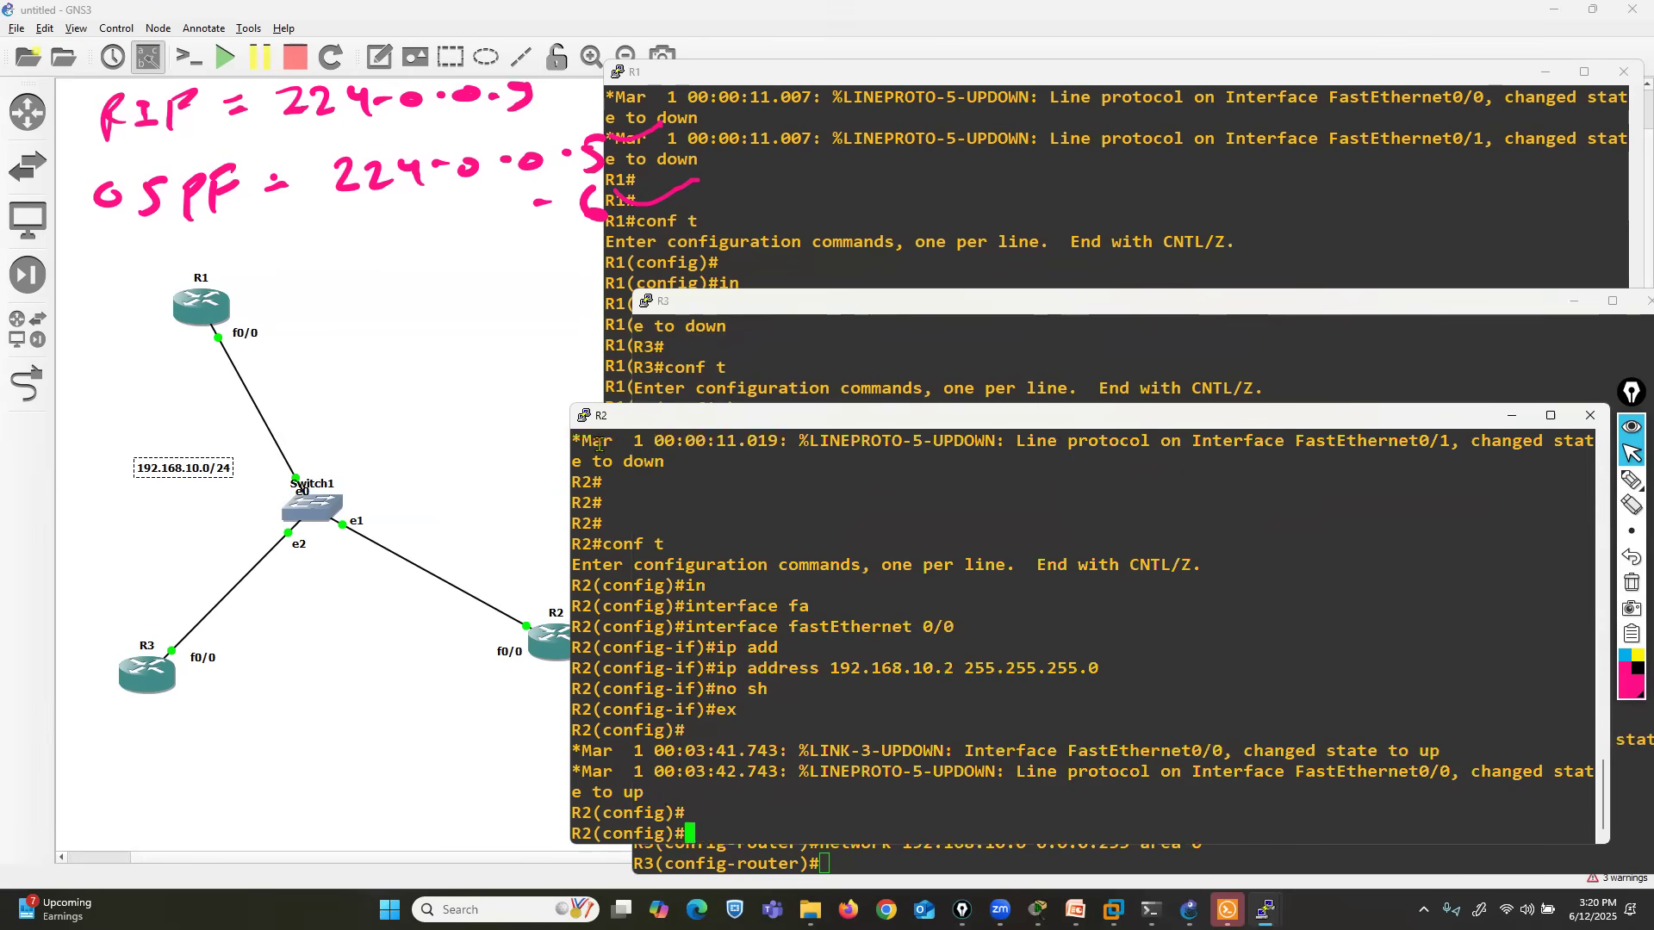
text(router os)
key(Tab)
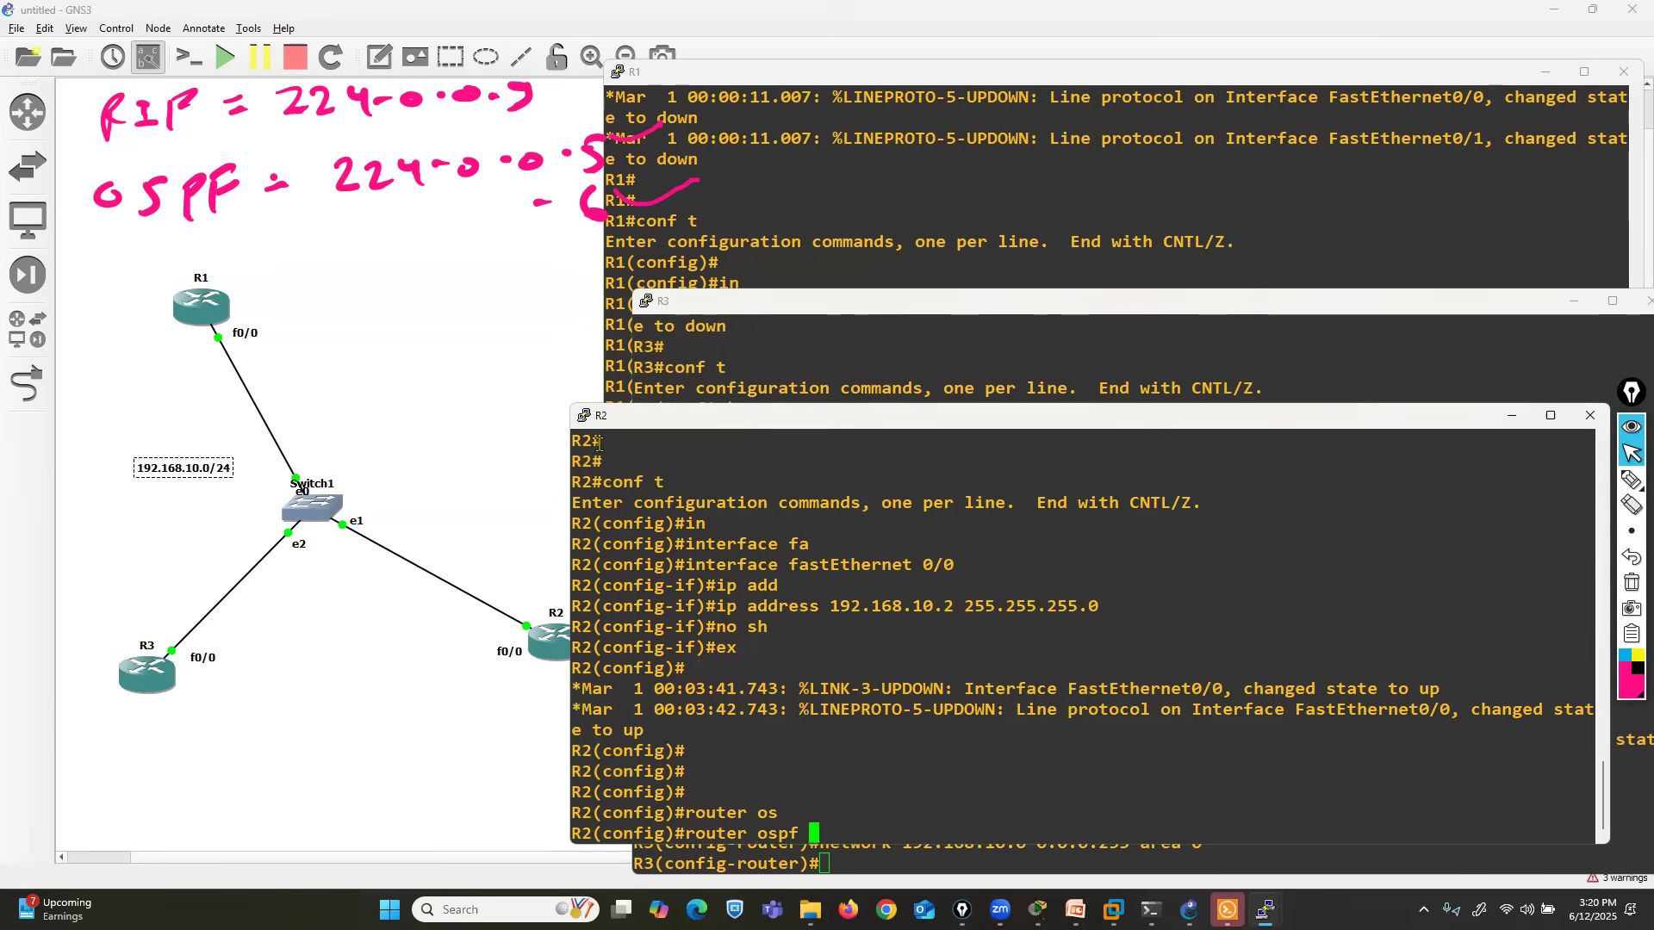
text(5)
key(Return)
- Advertise network 192.168.10.0 with wildcard mask 0.0.0.255 in OSPF area 0 on R2
text(net)
key(Tab)
text(192.)
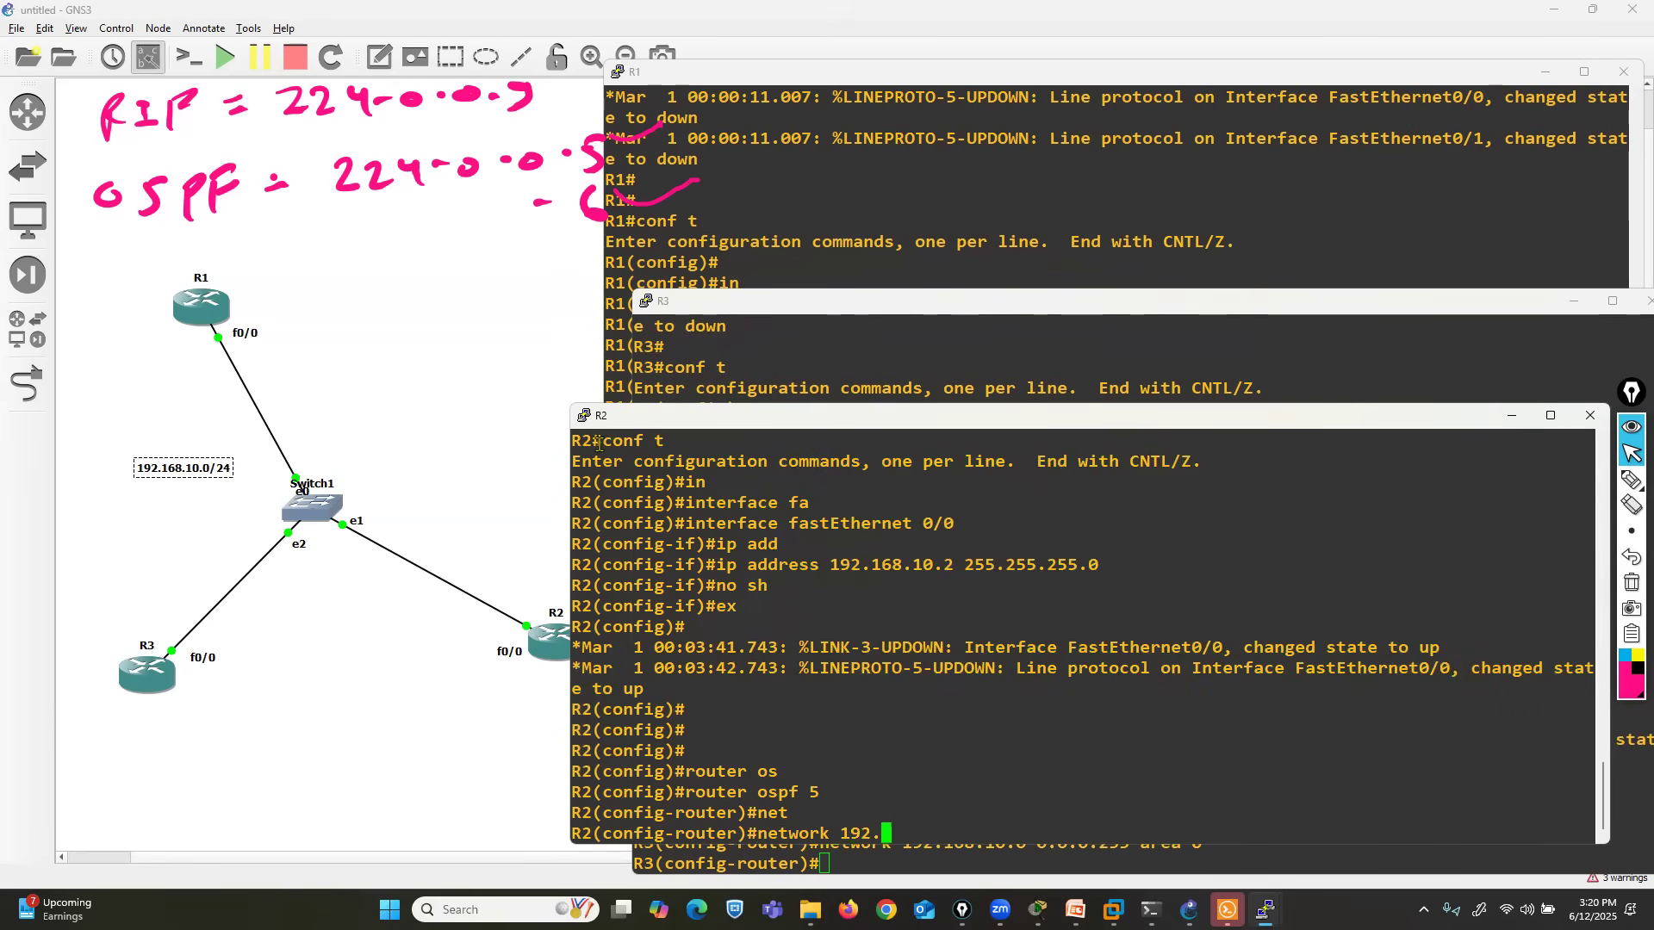
text(168.10.0 0.0.0.255 a)
text(r)
key(Tab)
text(0)
key(Return)
text(n)
key(BackSpace)
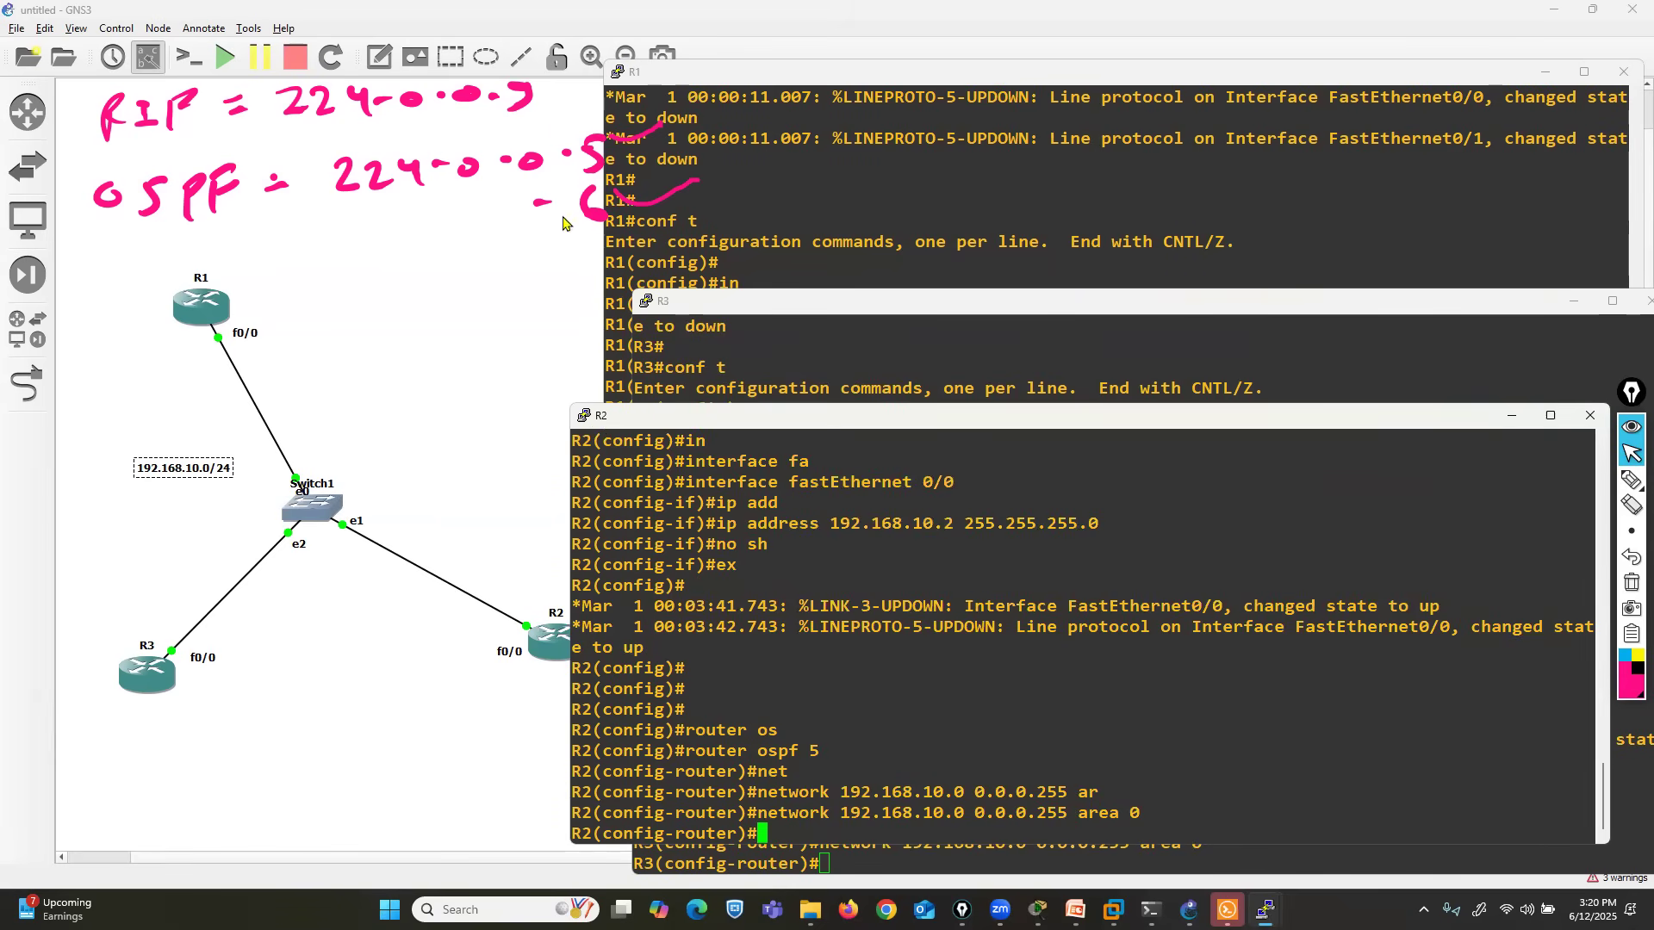
- Start OSPF routing with process ID 5 on R1
click(742, 157)
key(Return)
key(Return)
key(Return)
text(router os)
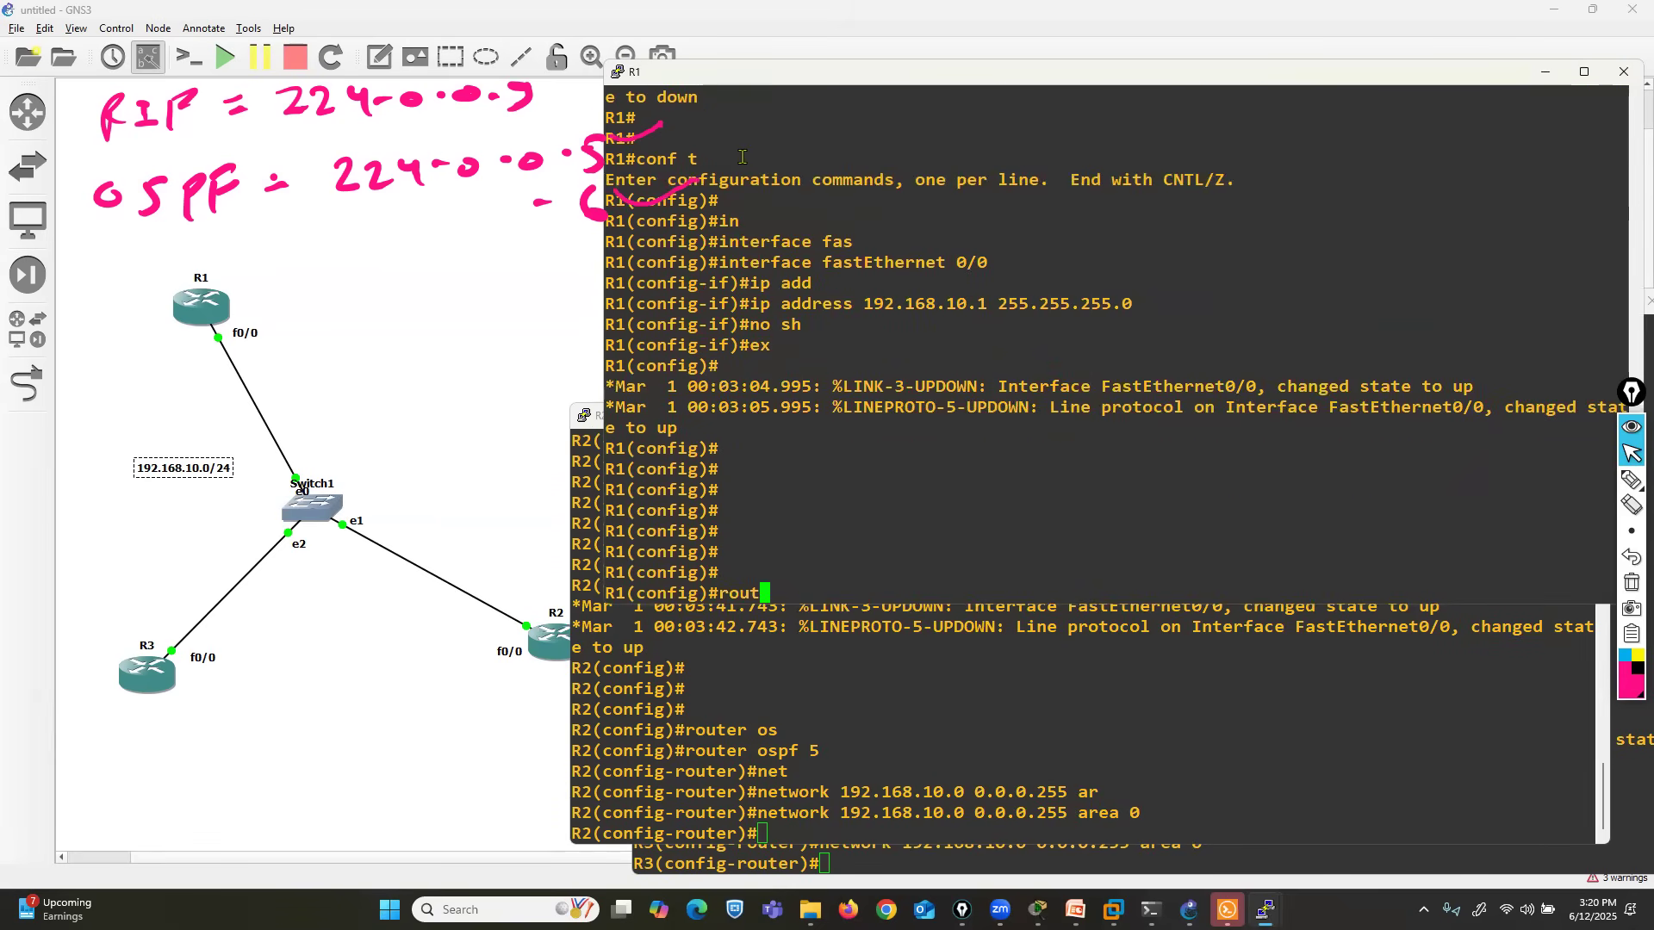
key(Tab)
text(5)
key(Return)
- Advertise network 192.168.10.0 with wildcard mask 0.0.0.255 in OSPF area 0 on R1
text(net)
key(Tab)
text(19.)
key(BackSpace)
text(2.)
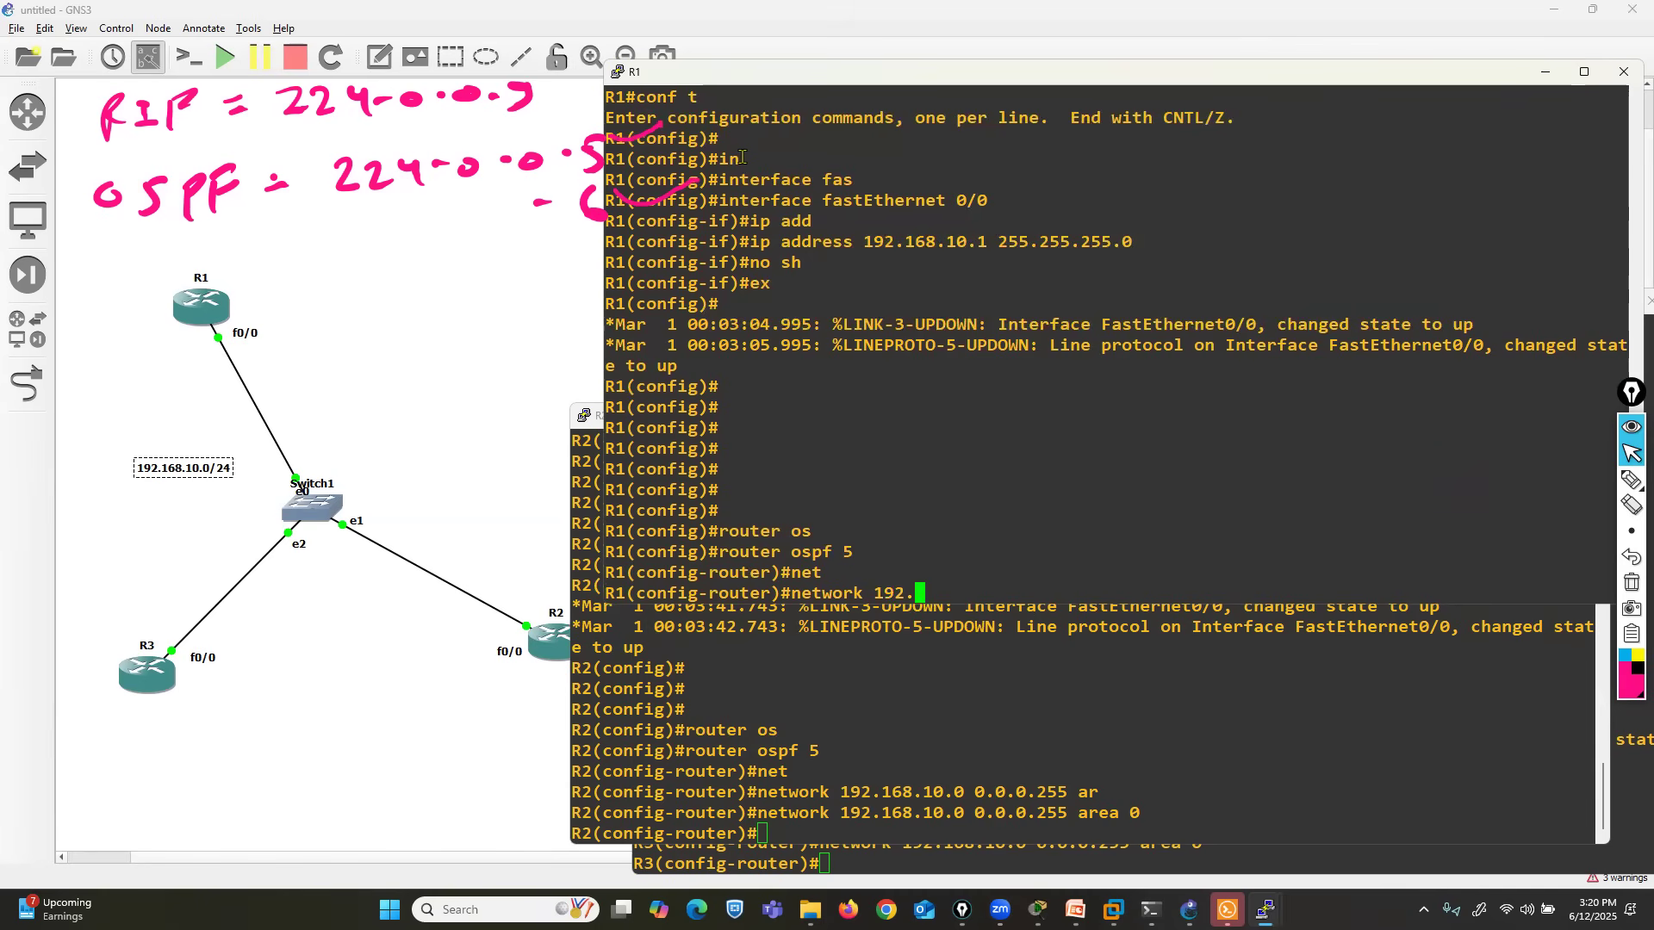
text(168.10.0 0.0.0.255 aer)
key(BackSpace)
key(BackSpace)
text(r)
key(Tab)
text(0)
key(Return)
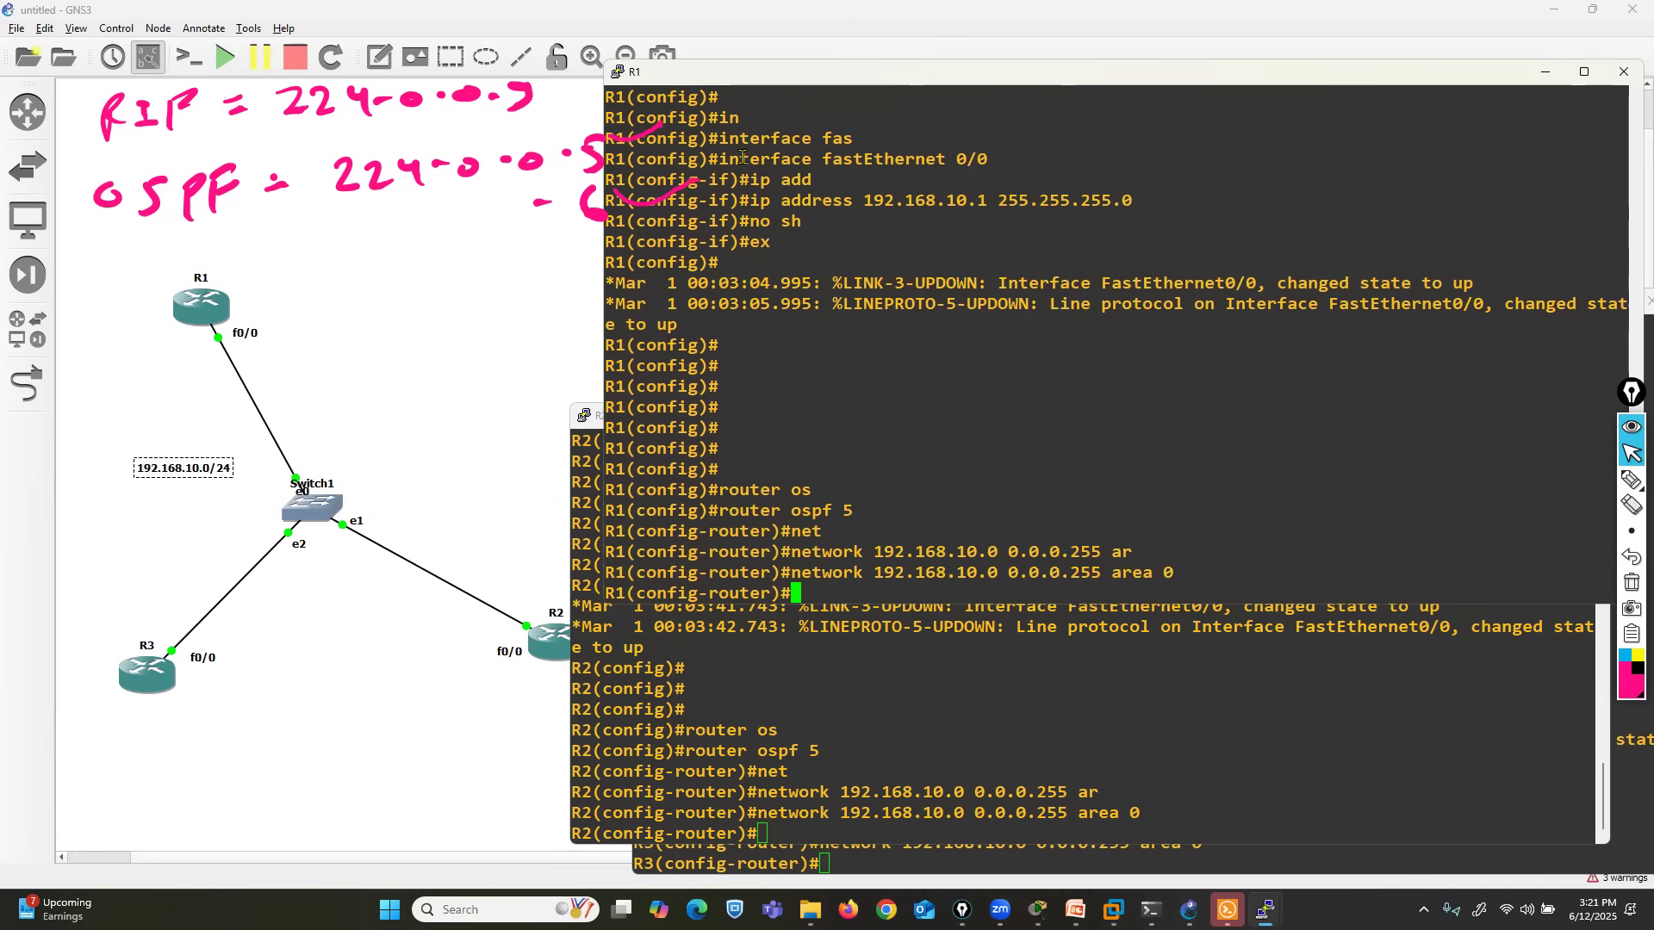
- Leave configuration mode on R1 and show its OSPF neighbor table
key(ctrl+z)
key(Return)
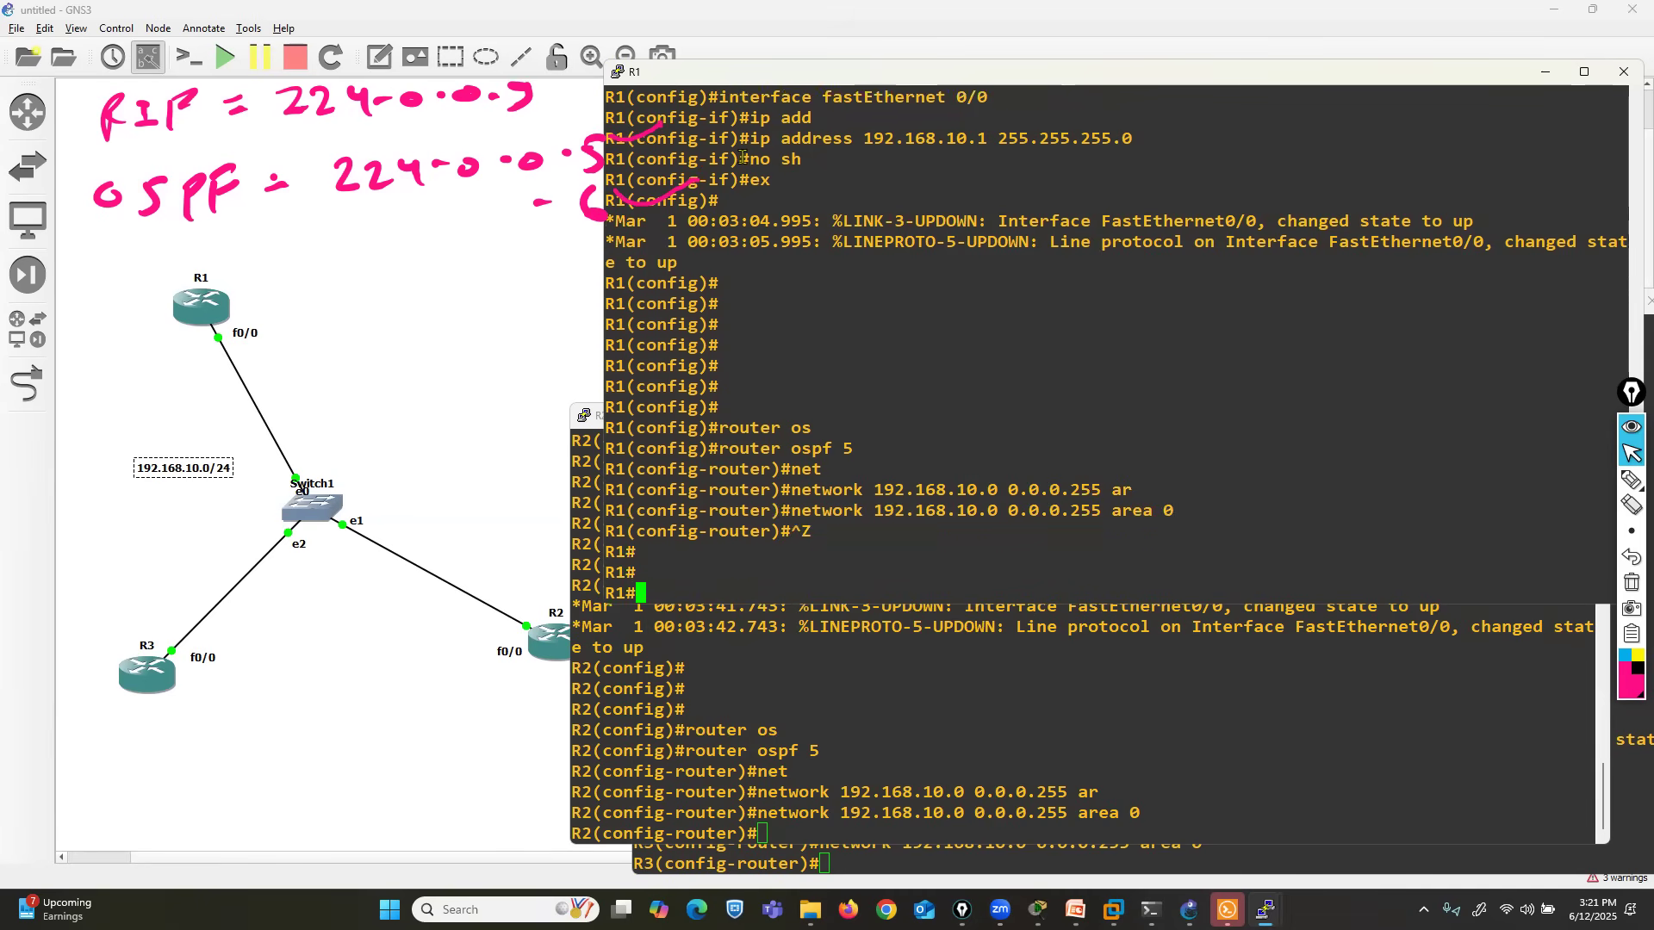
text(sh)
key(Tab)
text(ip os)
key(Tab)
text(n)
key(Tab)
key(Return)
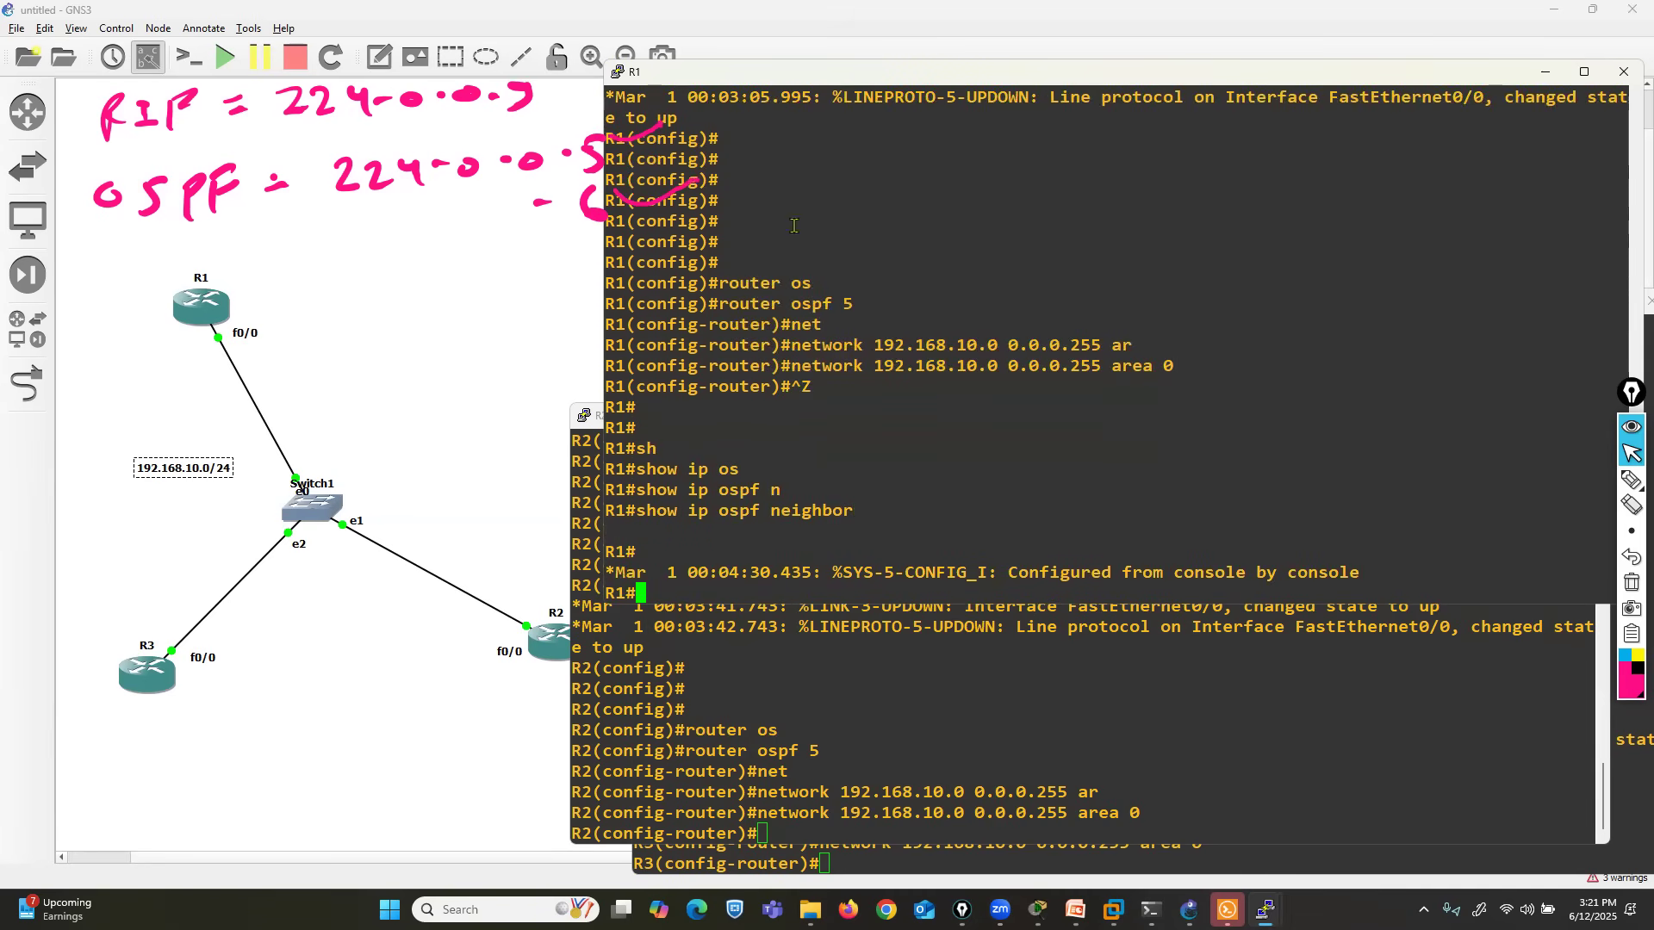
- Leave configuration mode on R3 and show its OSPF neighbor table
scroll(1004, 422, up, 4)
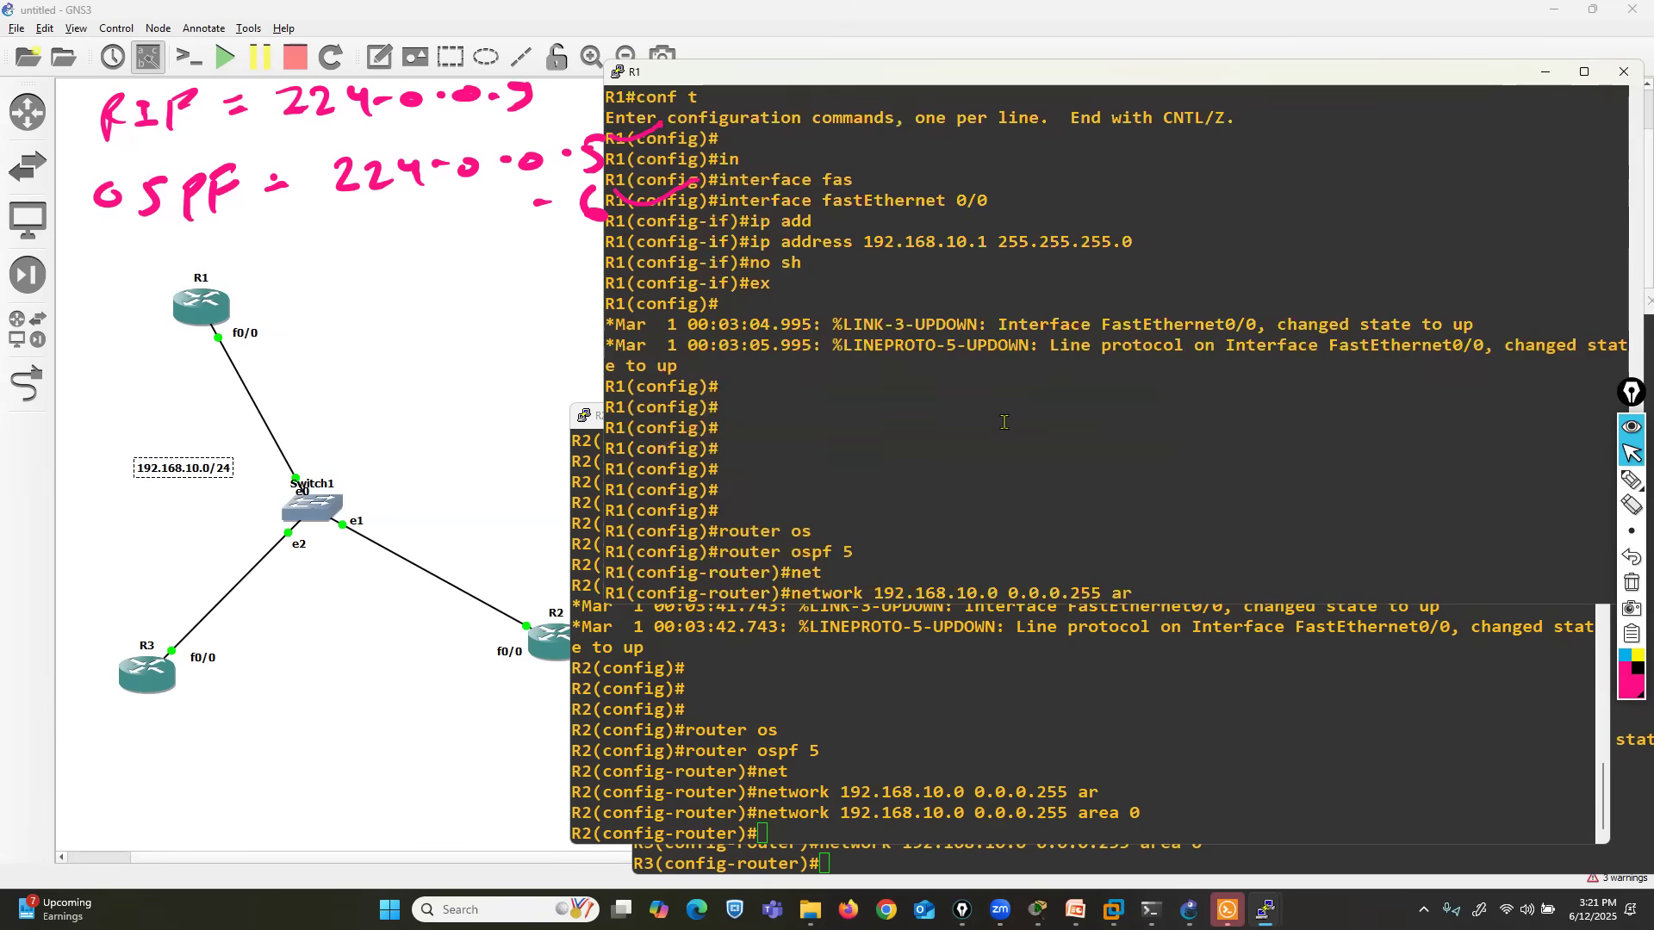
scroll(1004, 422, down, 4)
click(645, 710)
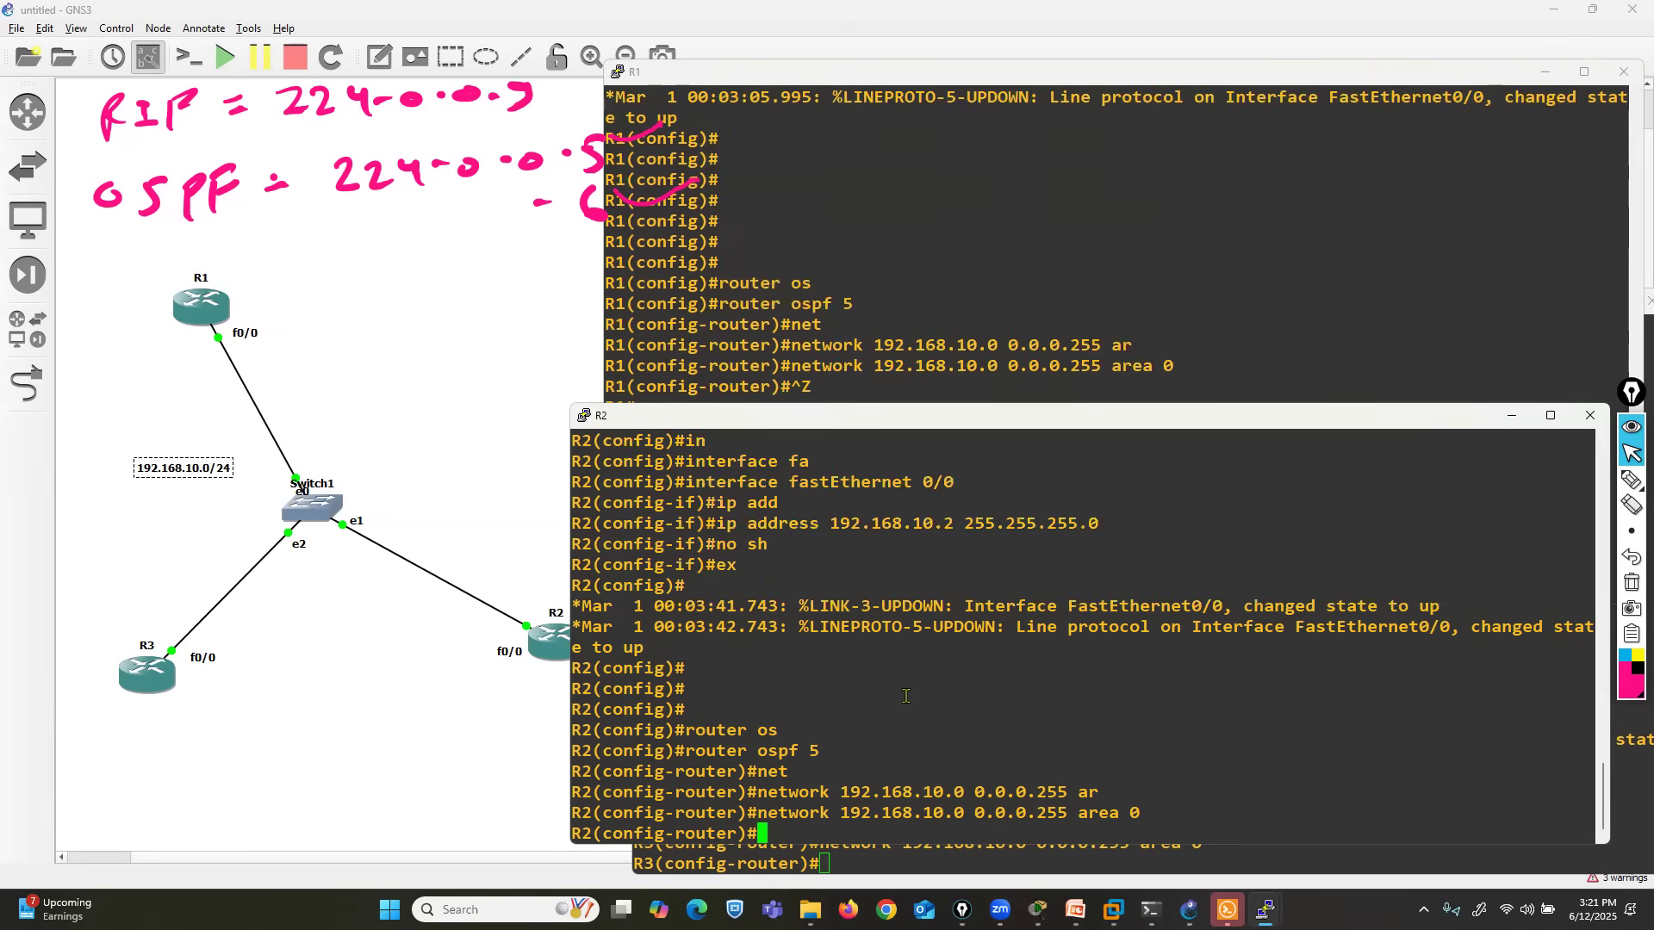
scroll(906, 696, up, 4)
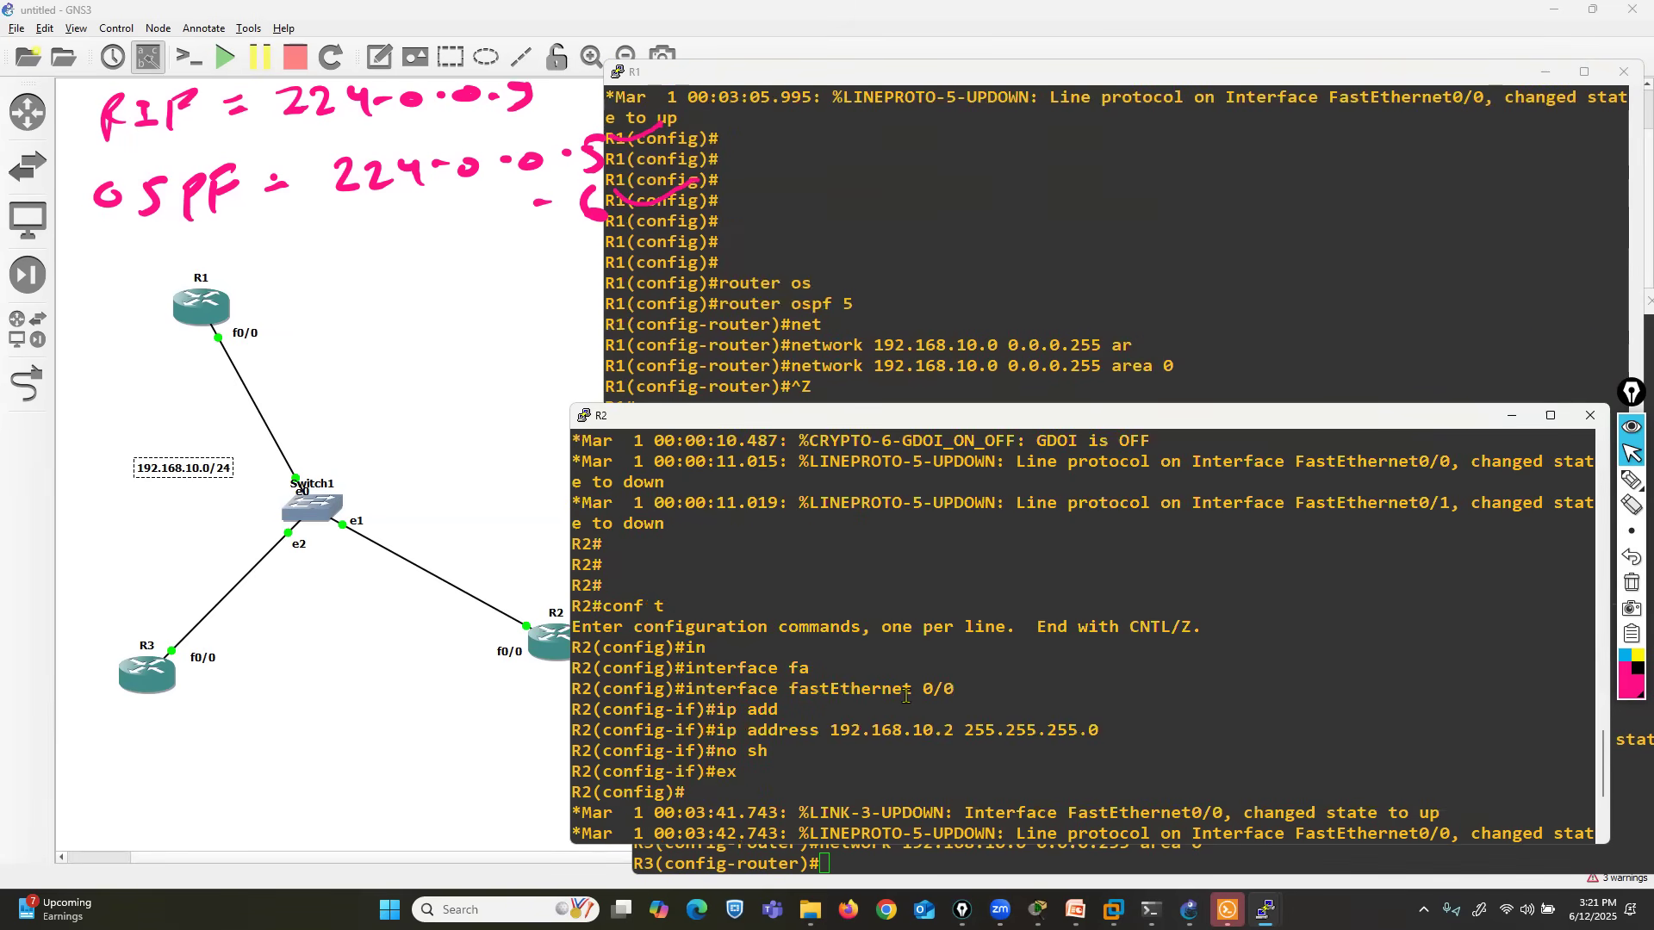
scroll(906, 696, down, 4)
click(891, 864)
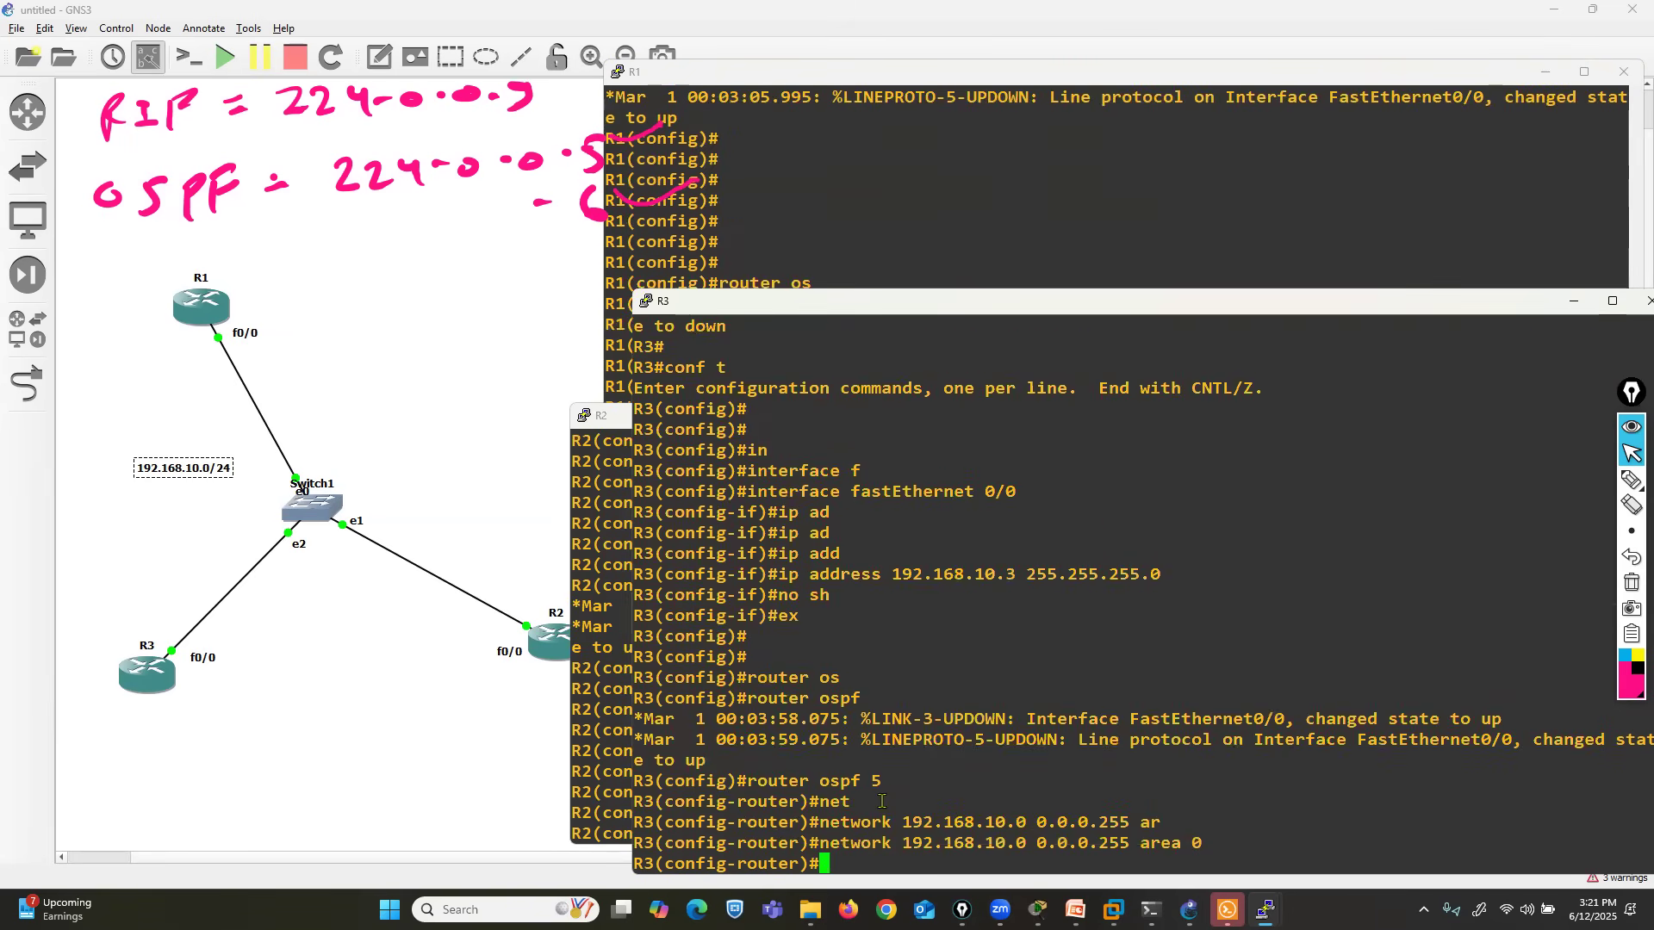
key(ctrl+z)
key(Return)
text(sh)
key(Tab)
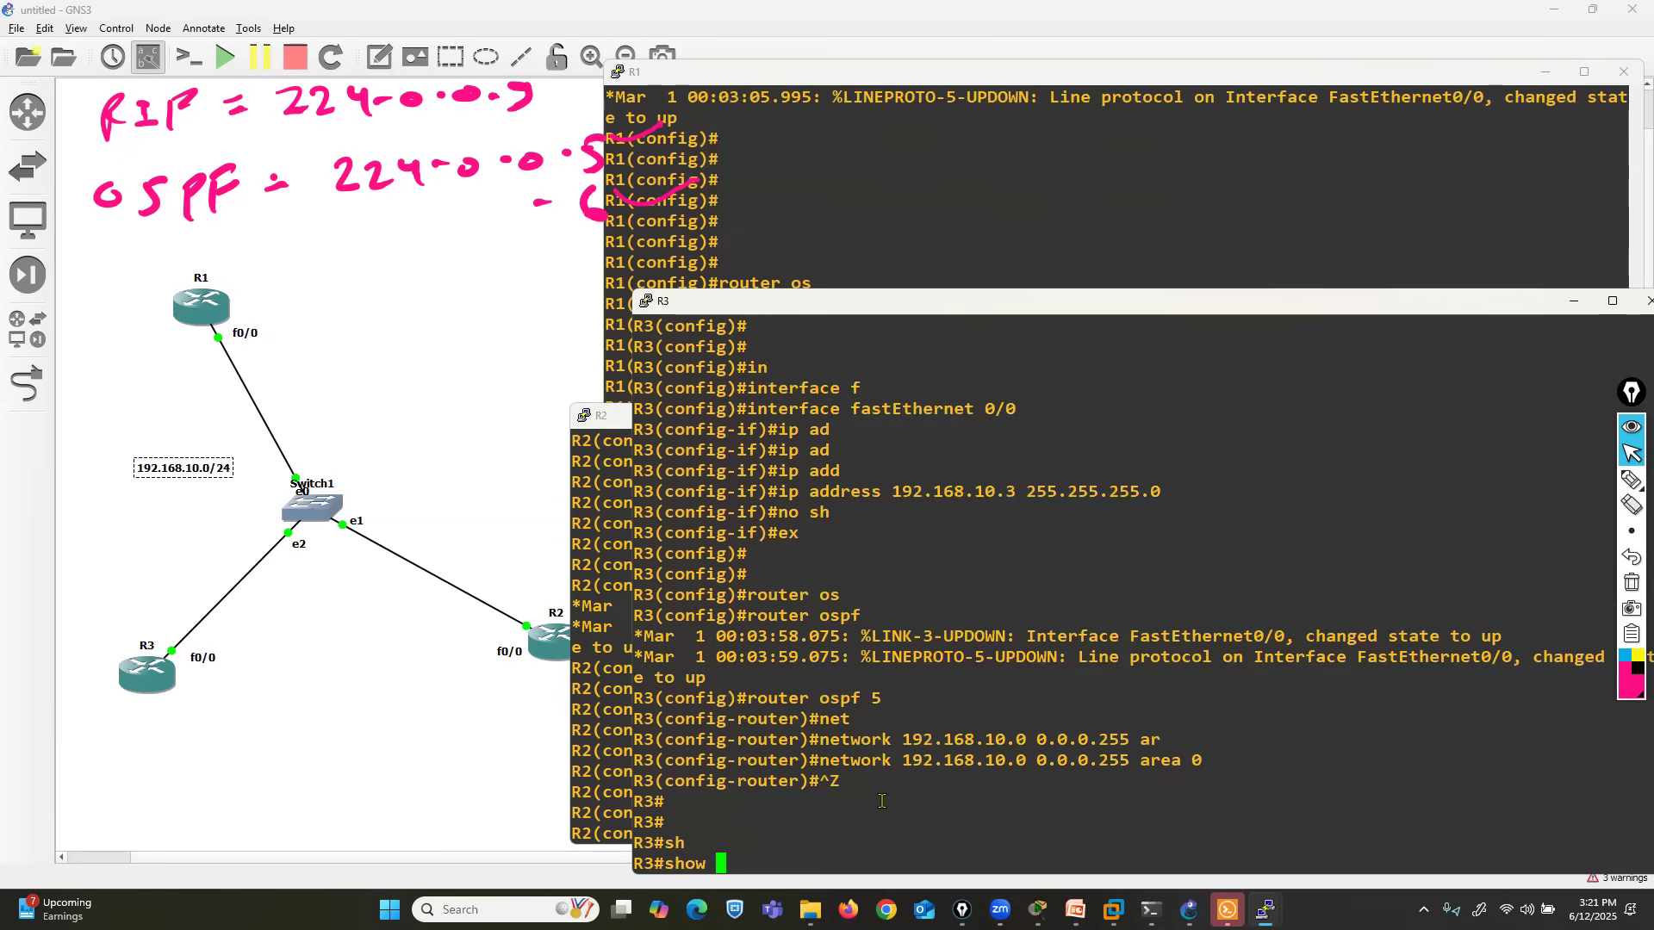
text(ip os)
key(Return)
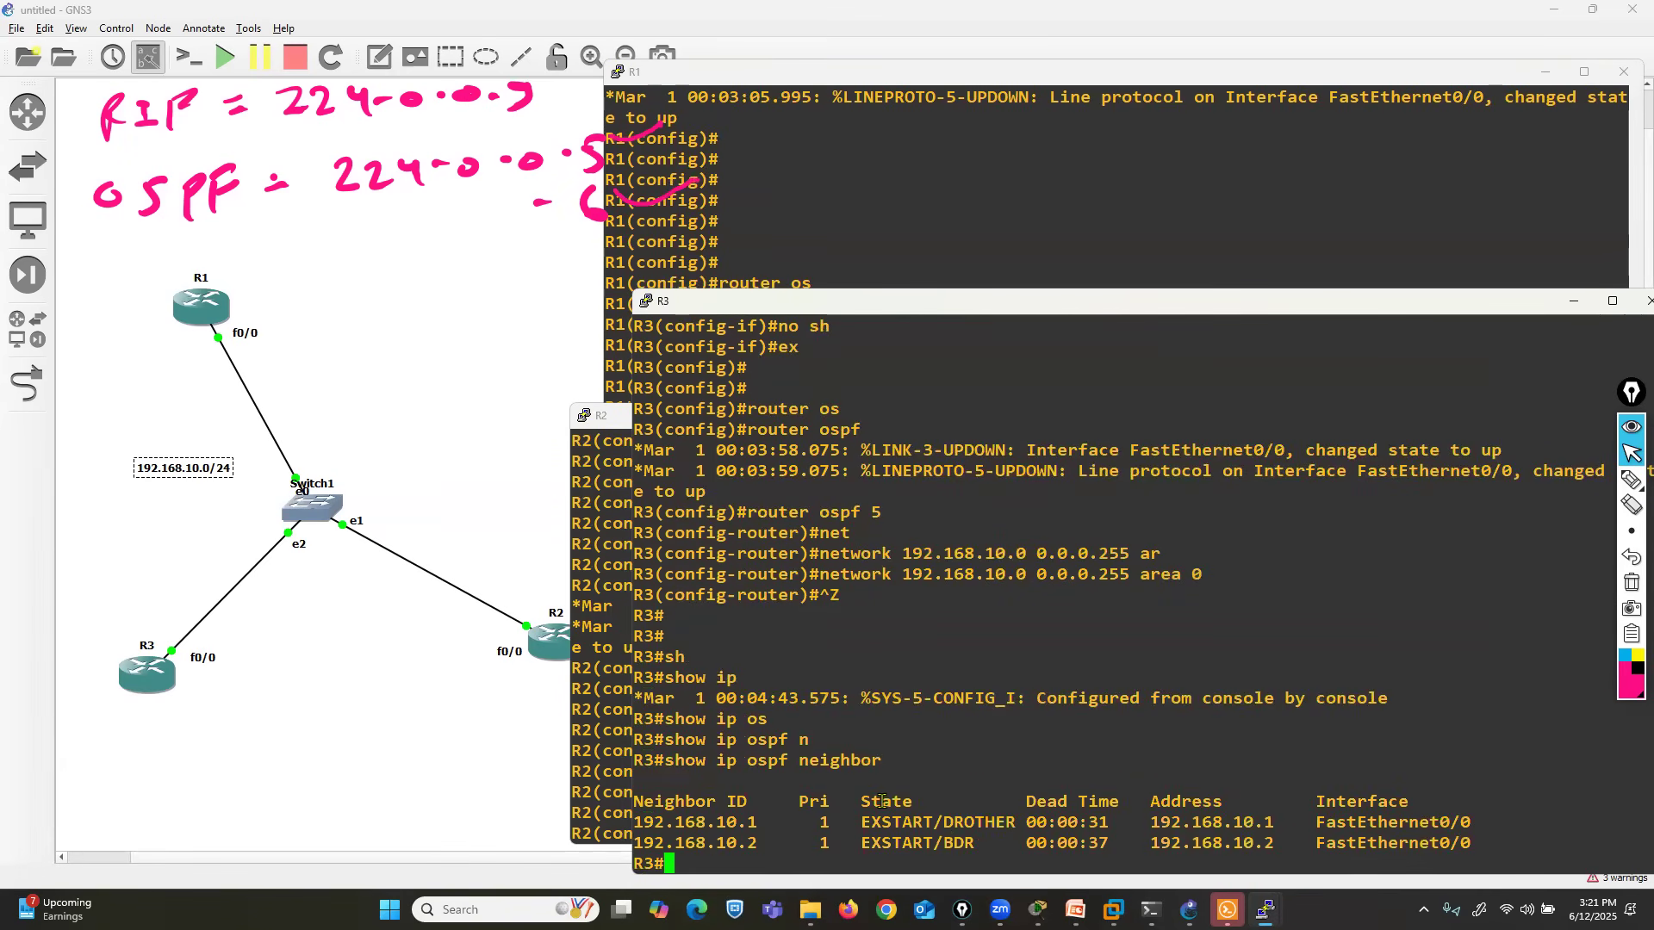
- Show R1's OSPF neighbor table again and highlight the neighbor states in R1's and R3's consoles
click(805, 198)
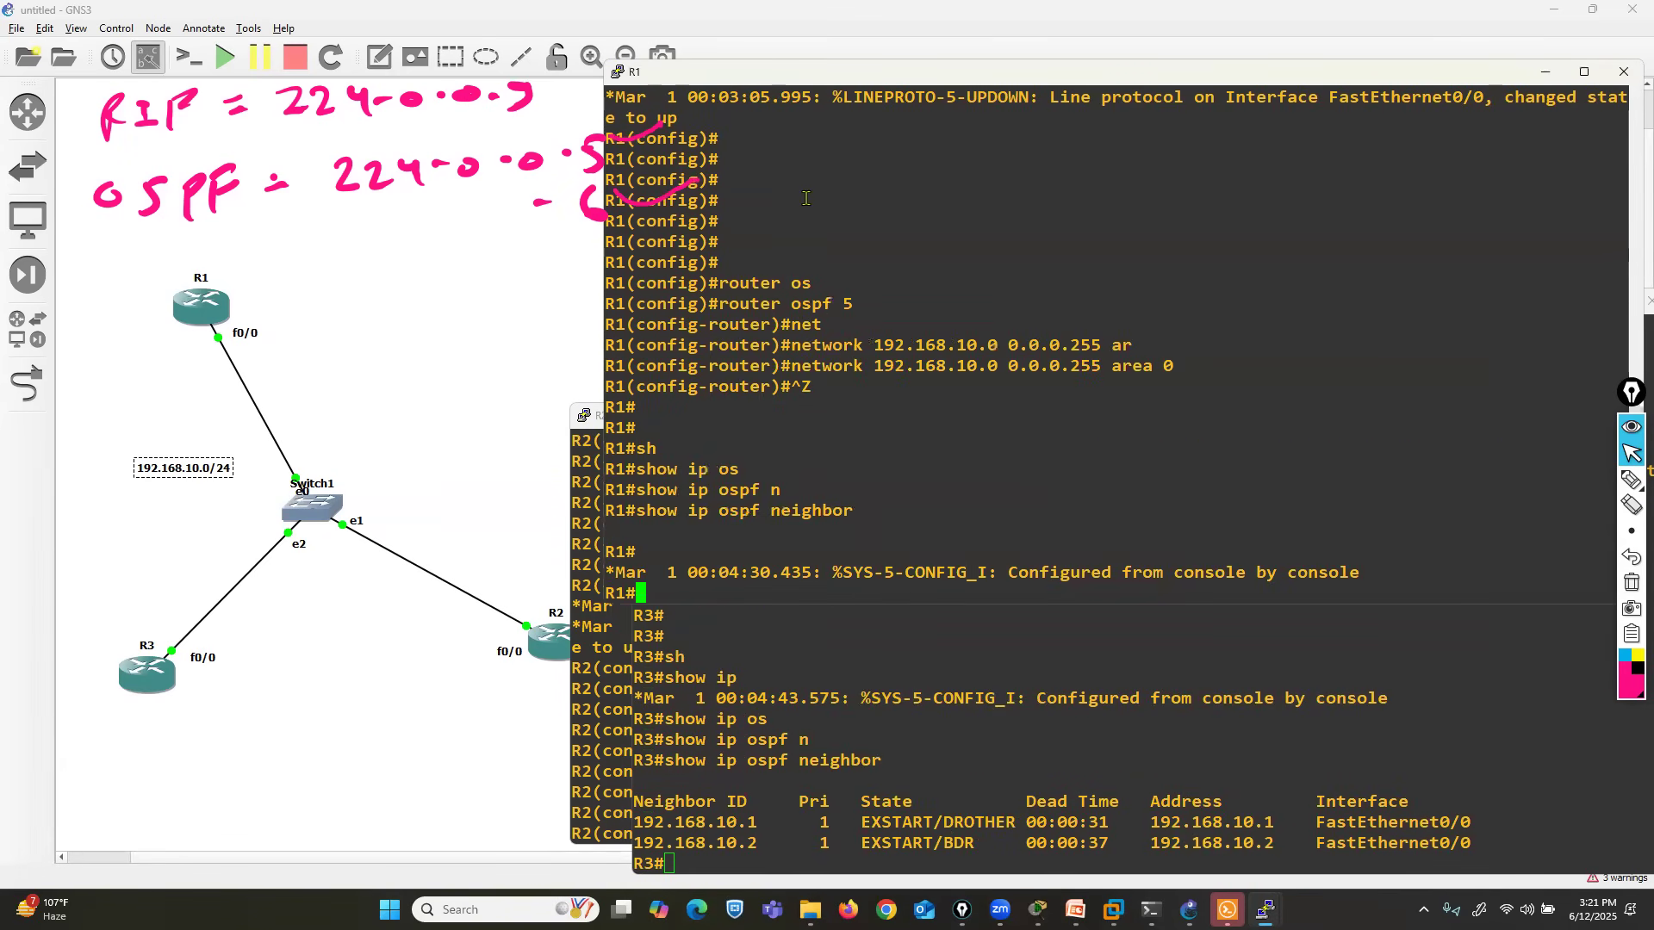
key(Up)
key(Return)
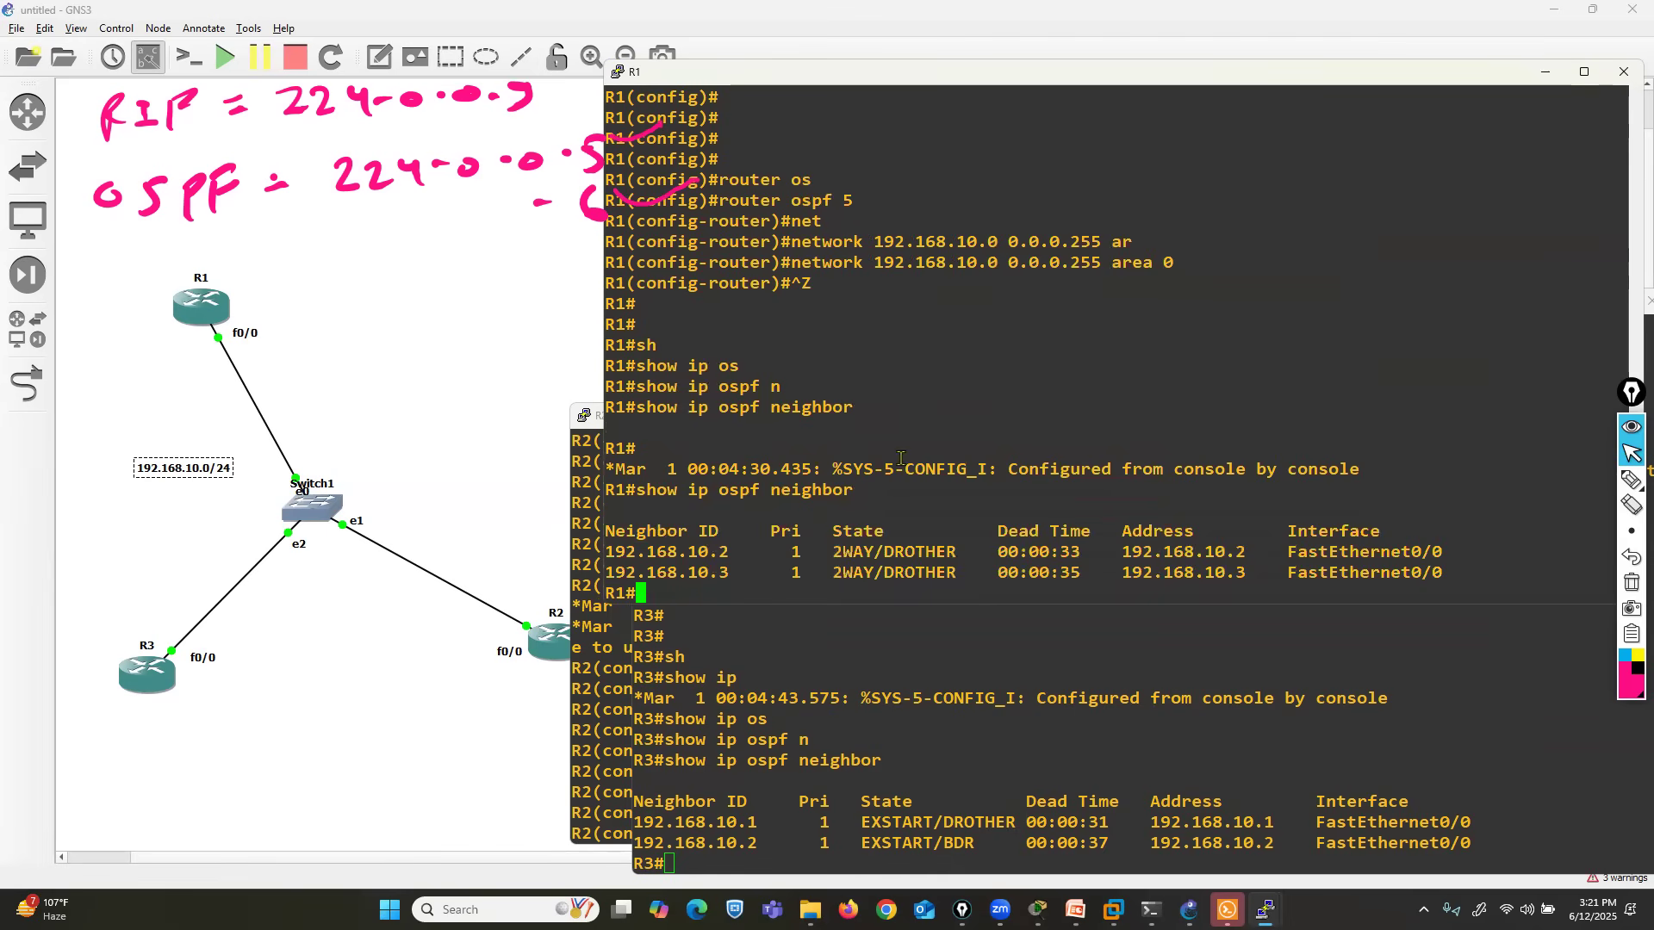
drag(834, 572, 873, 573)
drag(864, 827, 908, 847)
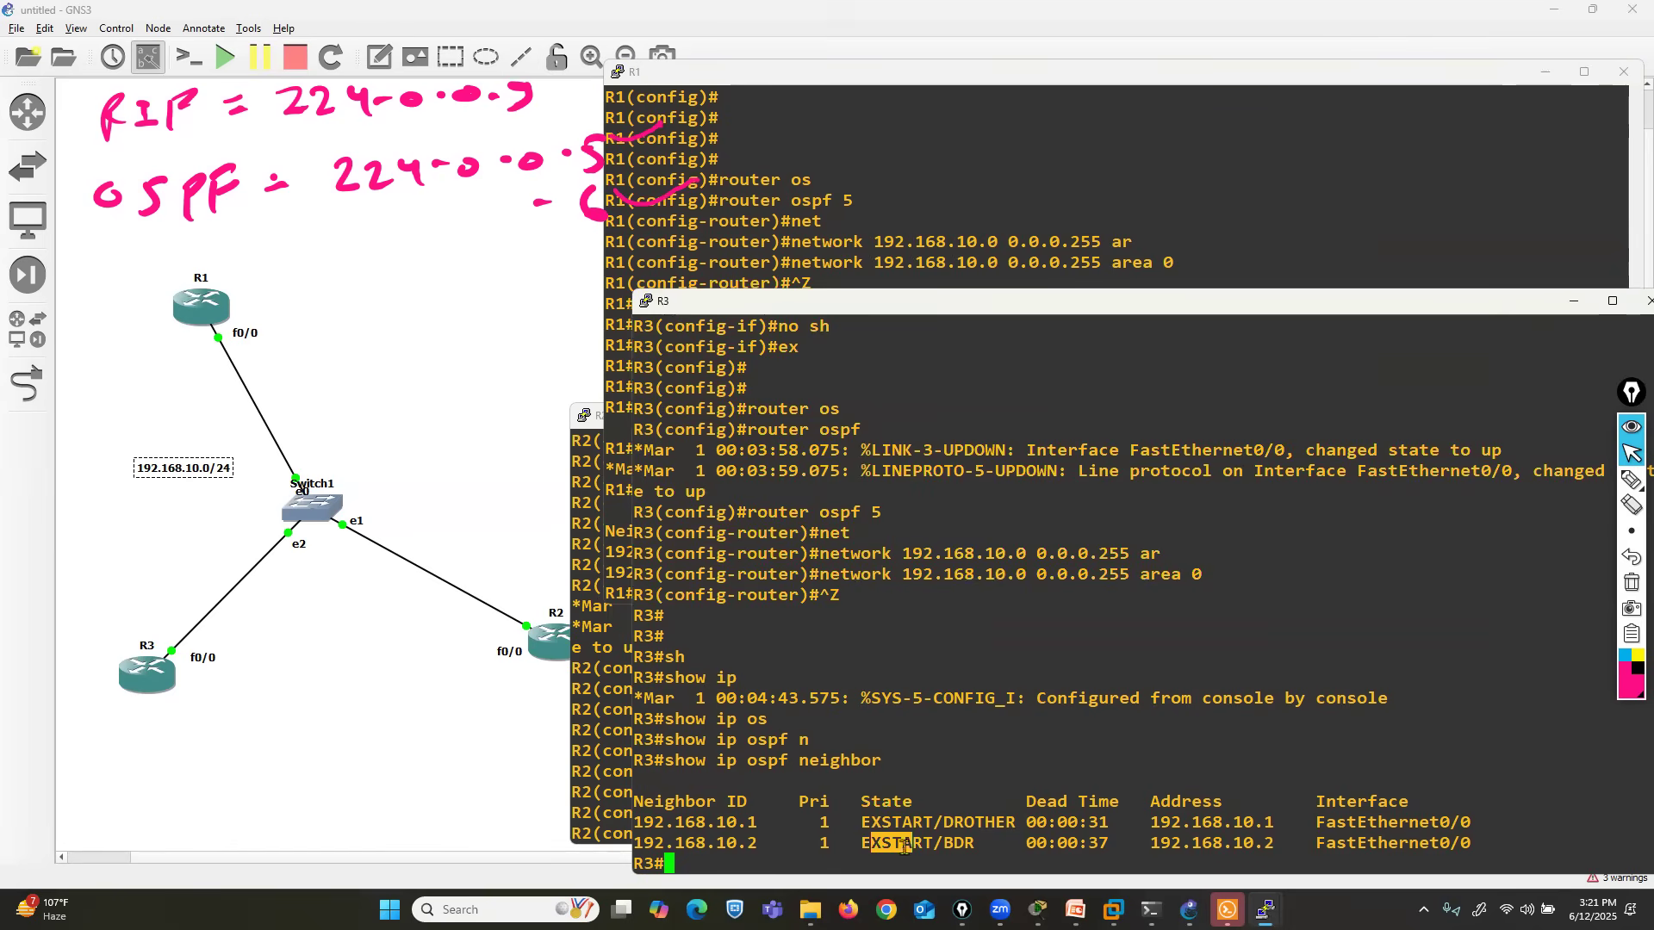
- Bring R2's console window forward and move it clear of router R2 in the topology
click(584, 422)
click(778, 422)
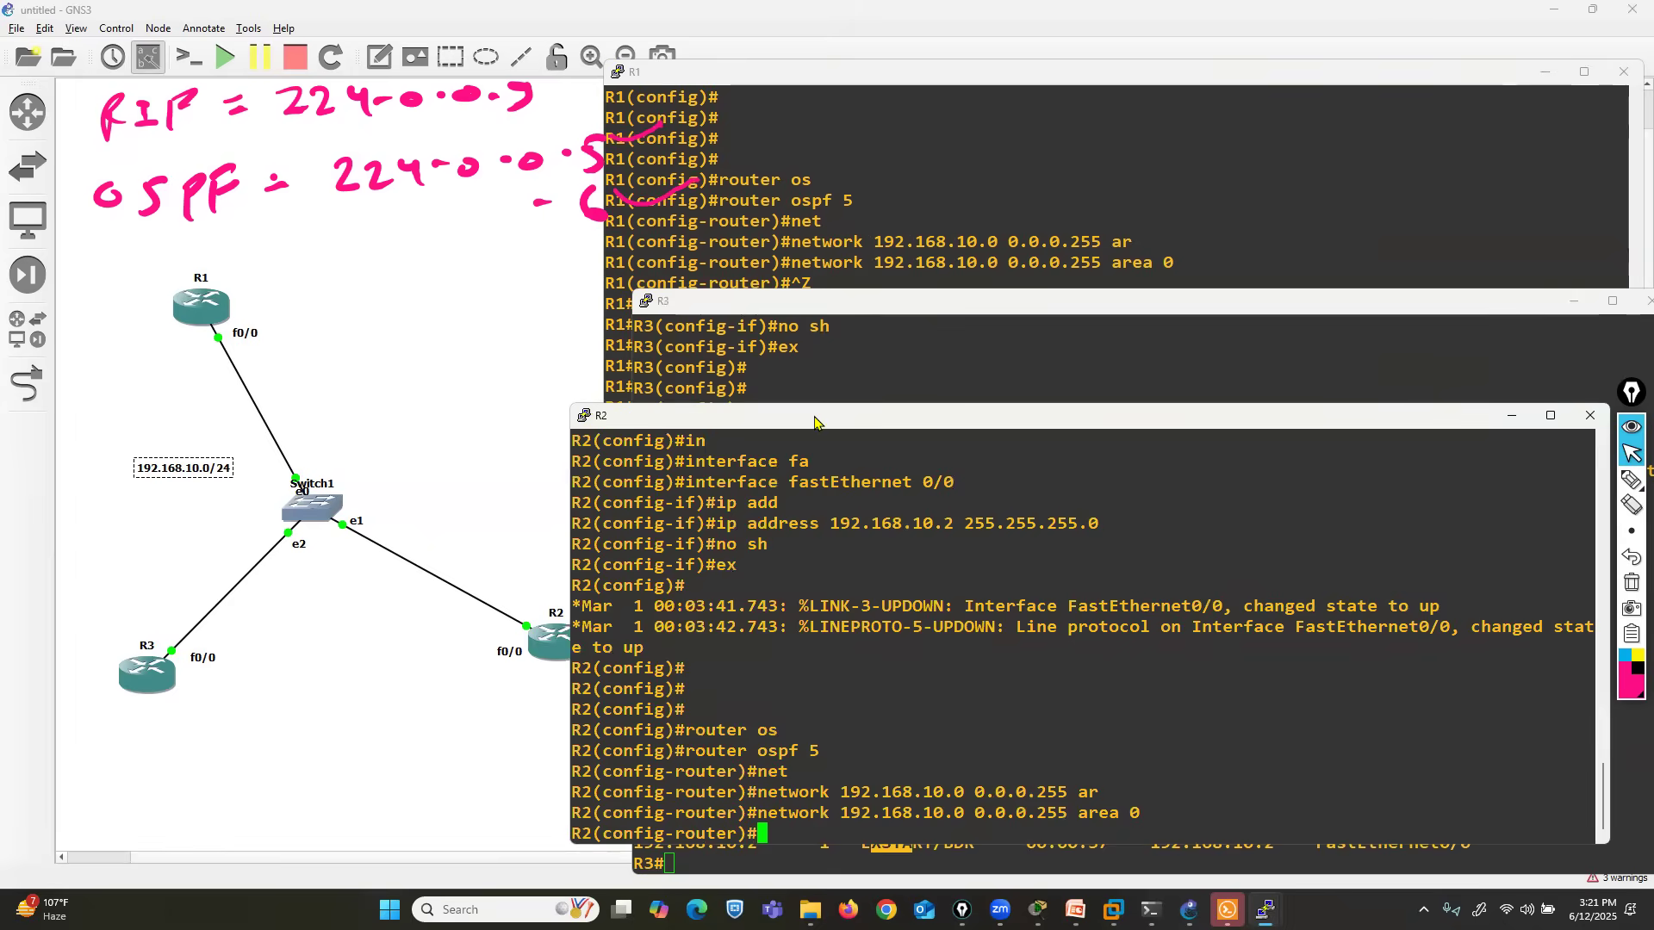
drag(819, 418, 1259, 418)
- Outline router R3 in the topology with the pink pen and clear all drawn annotations from the screen
click(1631, 479)
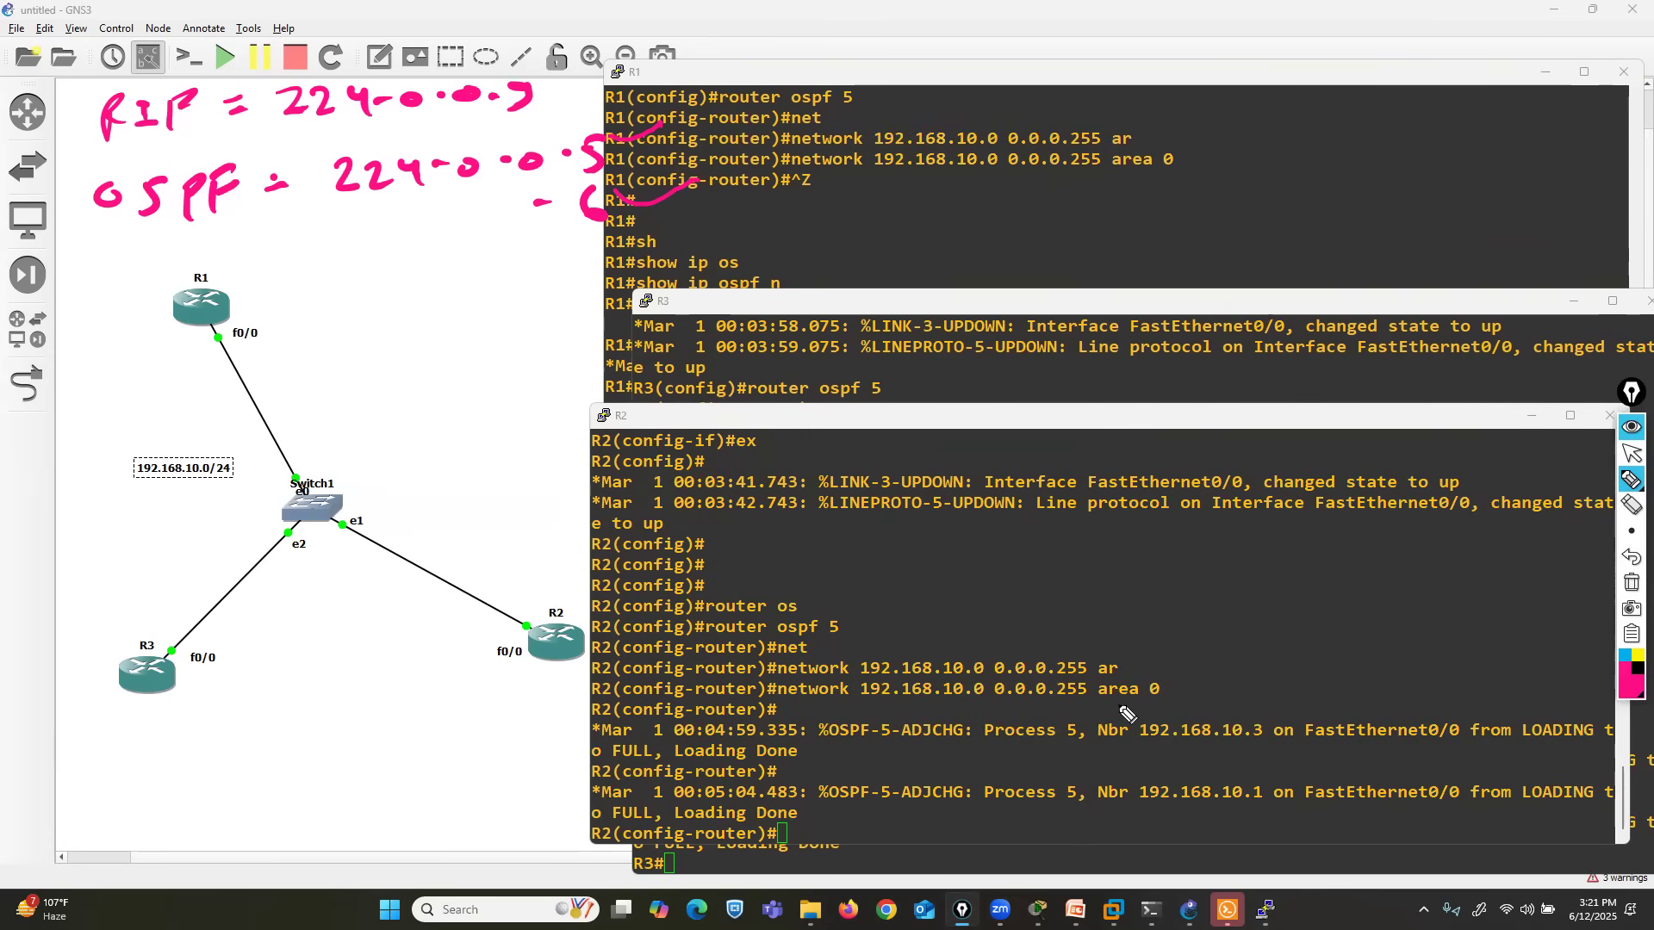
mouse_move(584, 593)
mouse_down()
mouse_move(530, 595)
mouse_move(498, 694)
mouse_move(601, 613)
mouse_move(575, 594)
mouse_up()
click(1632, 557)
mouse_move(185, 629)
mouse_down()
mouse_move(116, 622)
mouse_move(133, 739)
mouse_move(227, 637)
mouse_move(170, 648)
mouse_up()
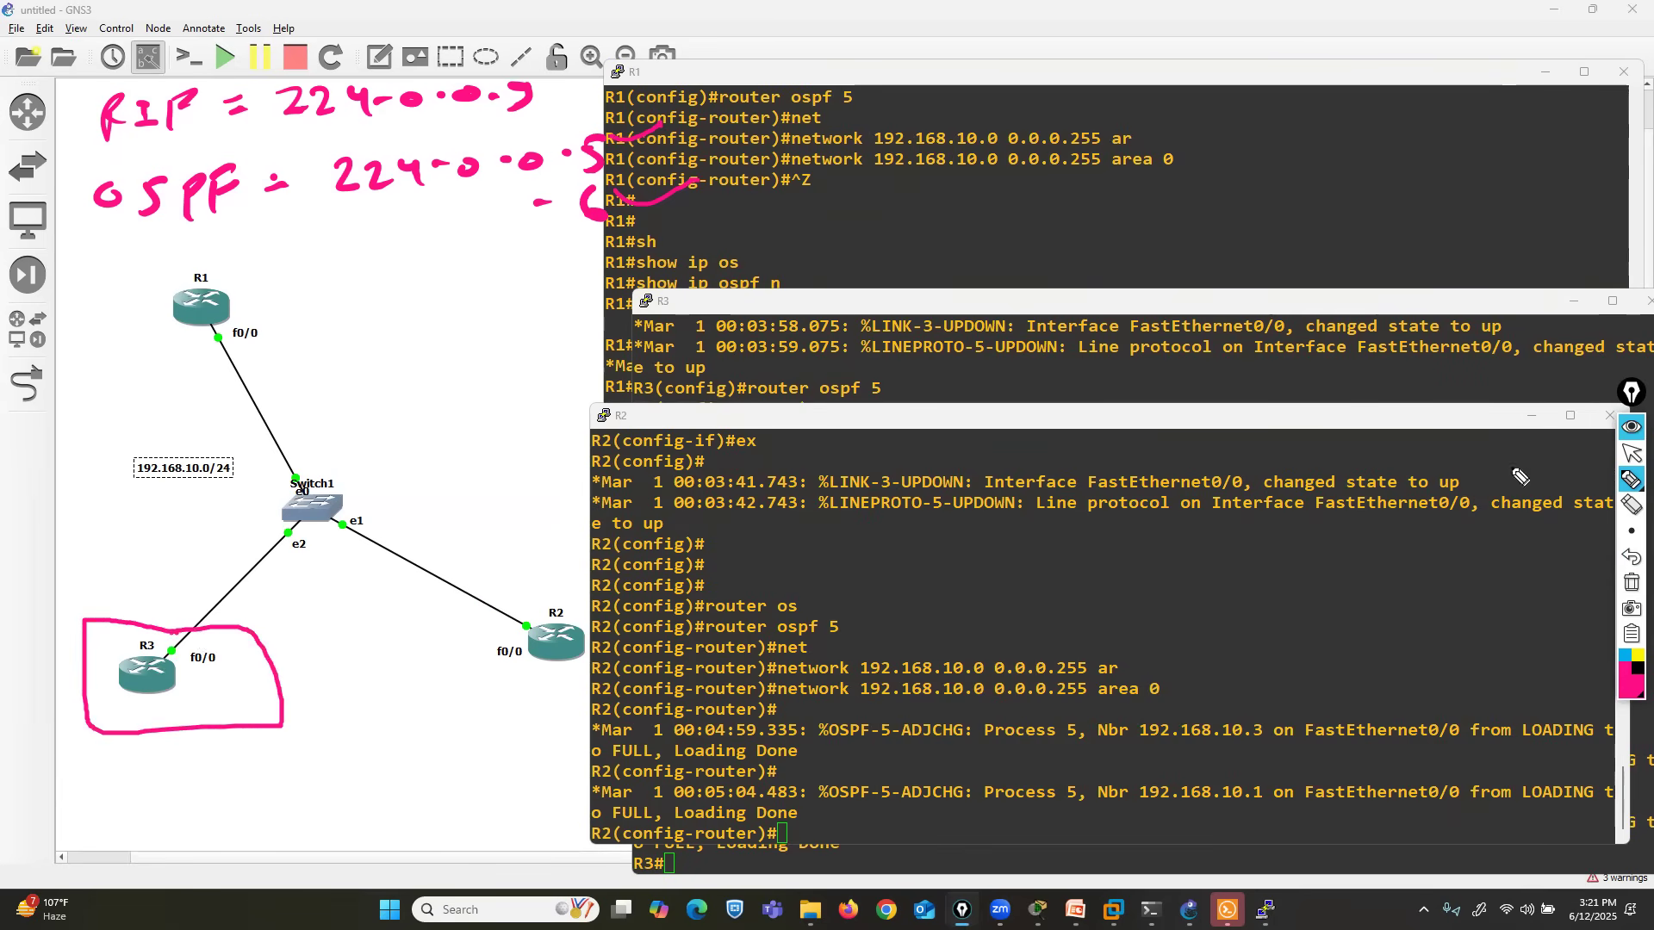
click(1632, 583)
click(1627, 454)
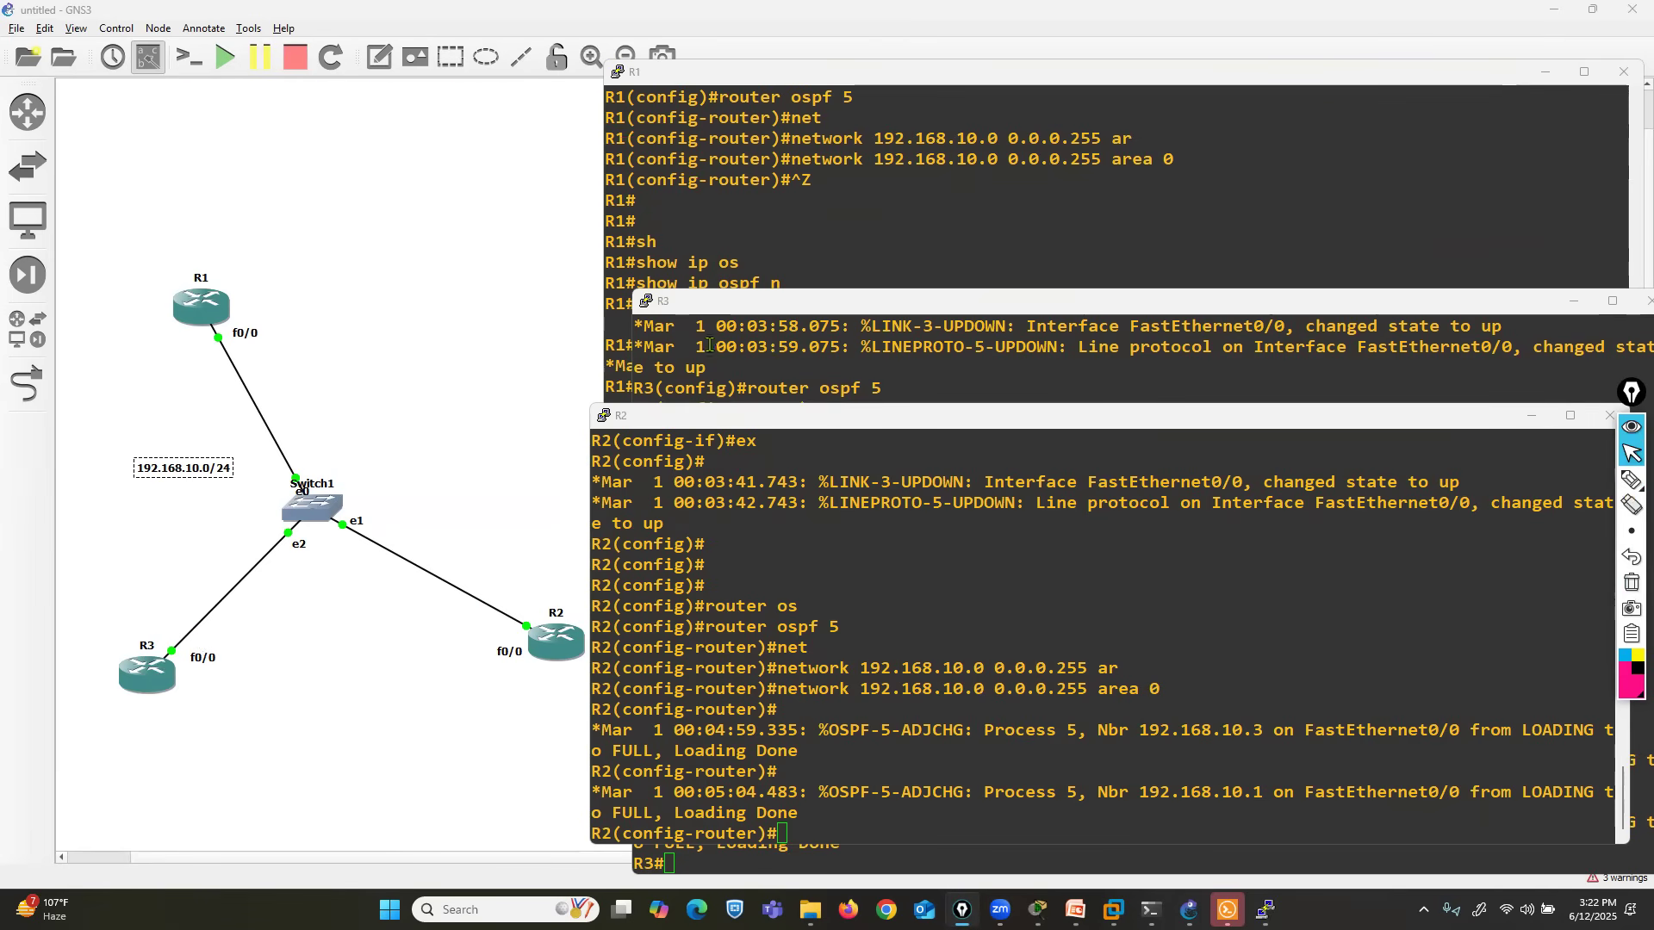
- Leave configuration mode on R2 and show its OSPF neighbor table
click(650, 517)
key(ctrl+z)
key(Return)
key(Return)
key(Return)
text(show ip )
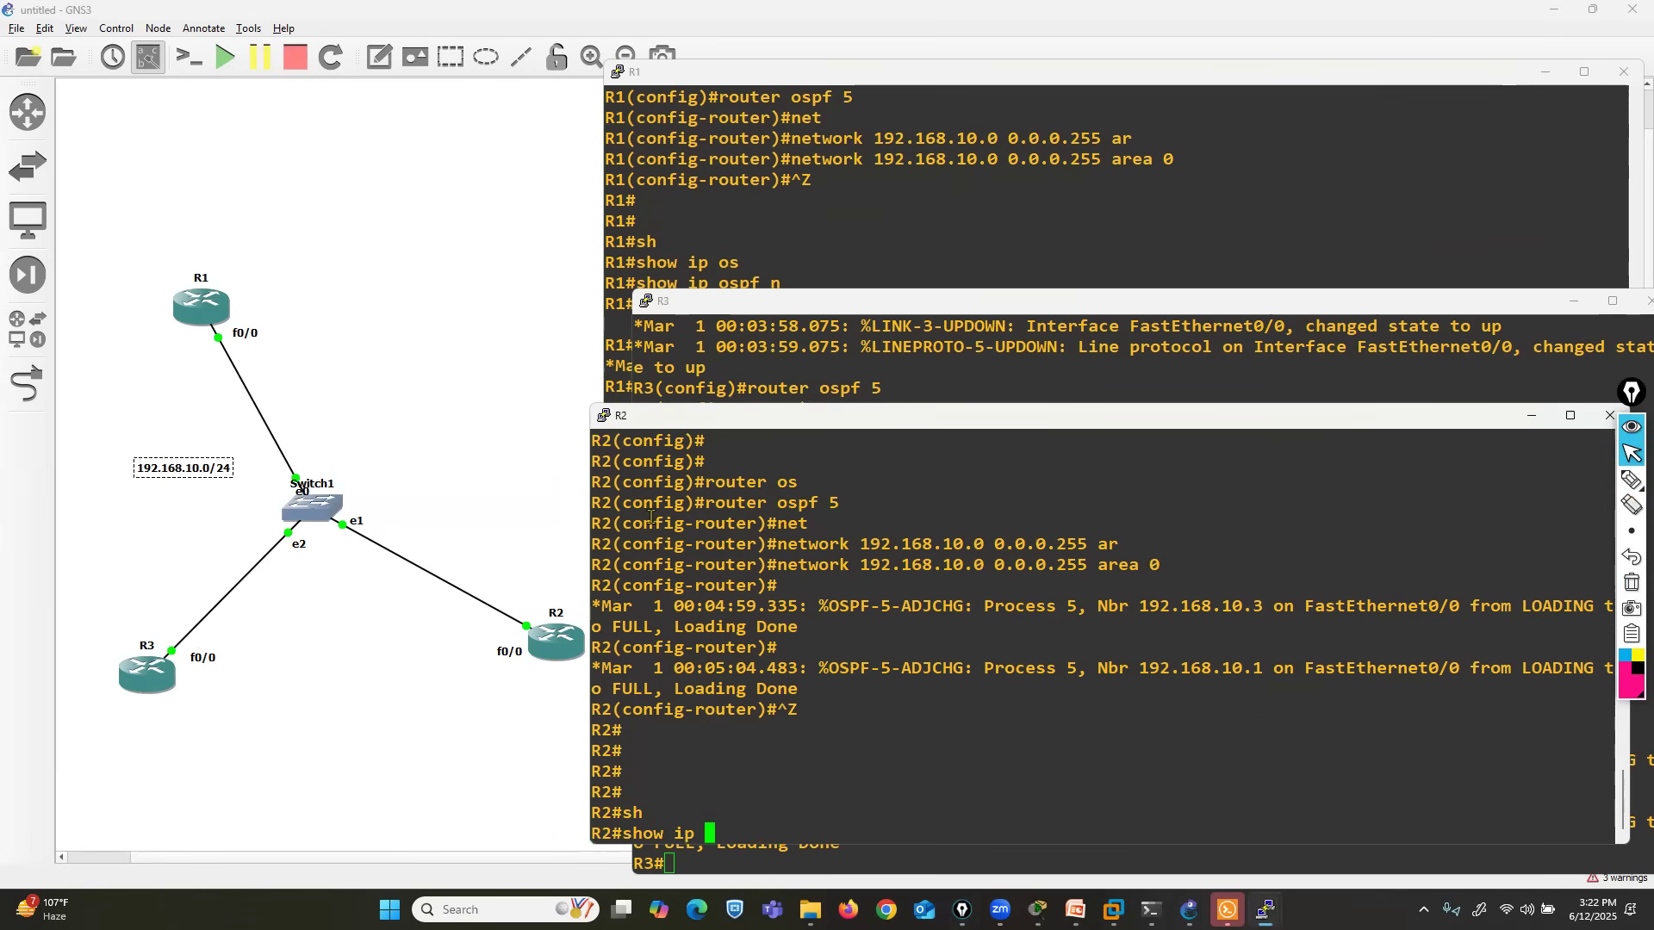
text(ospf n)
key(Tab)
key(Return)
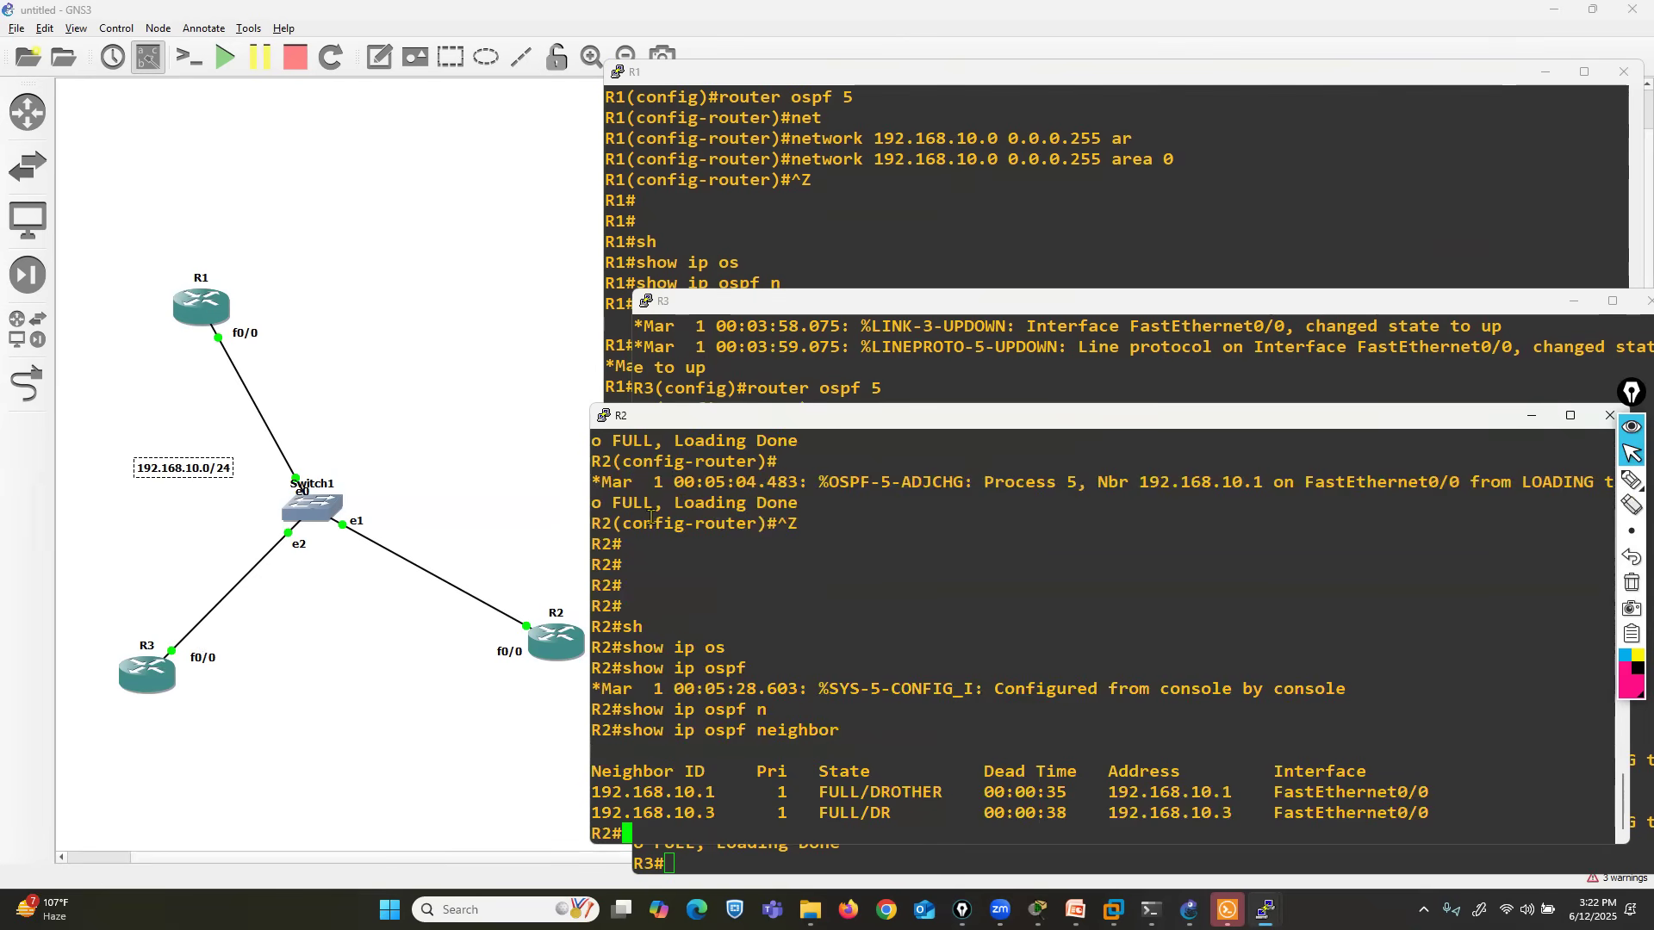
- Connect neighbors 192.168.10.3 and 192.168.10.1 to their DR and DROTHER states in R2's neighbor table with pink pen strokes
click(1631, 479)
mouse_move(591, 829)
mouse_down()
mouse_move(707, 829)
mouse_move(915, 895)
mouse_move(884, 829)
mouse_up()
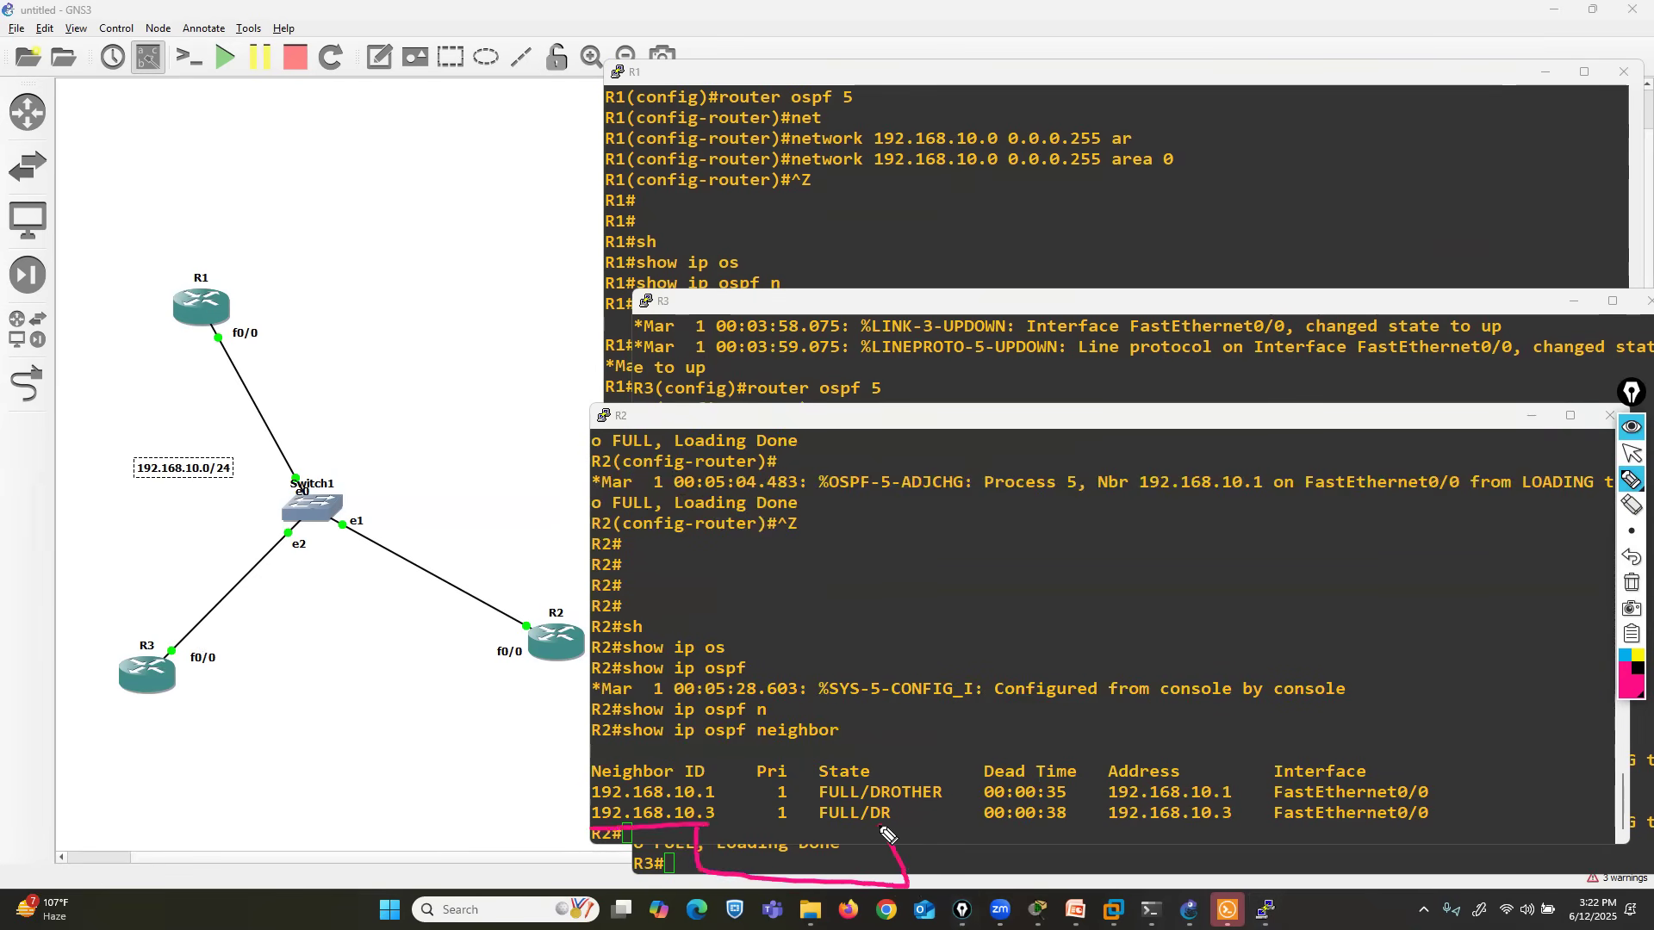
mouse_move(683, 779)
mouse_down()
mouse_move(680, 743)
mouse_move(901, 728)
mouse_move(933, 782)
mouse_move(965, 774)
mouse_up()
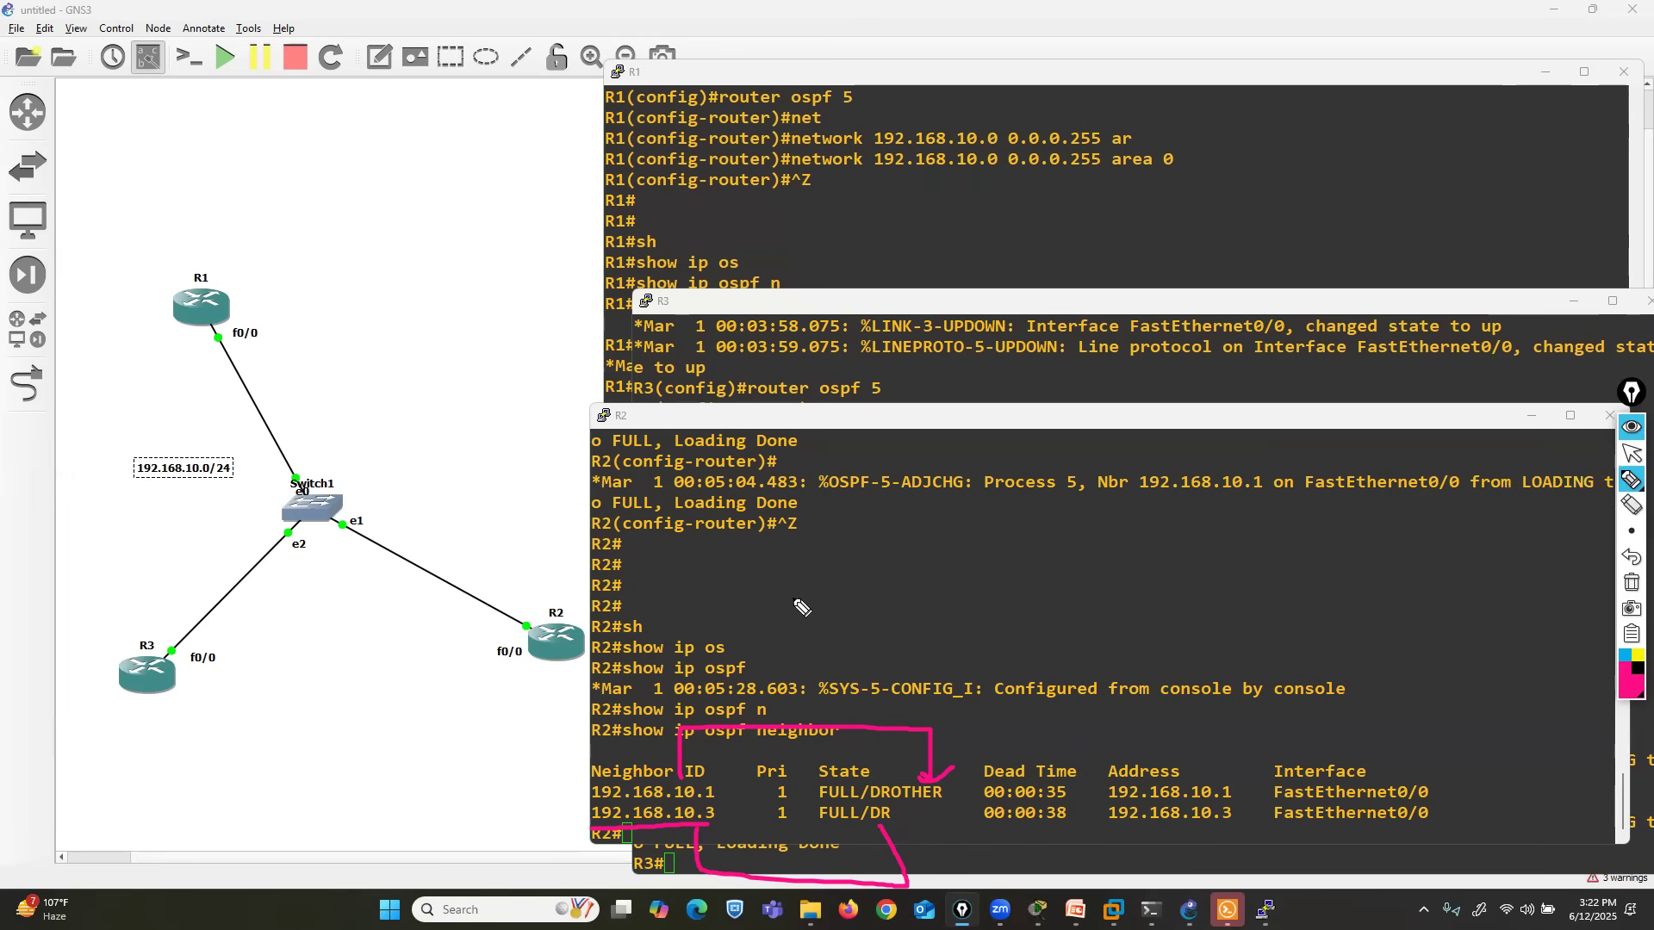
mouse_move(564, 638)
mouse_down()
mouse_move(693, 607)
mouse_move(663, 565)
mouse_move(608, 603)
mouse_up()
click(1631, 558)
click(1632, 558)
click(1632, 557)
click(1632, 557)
click(1632, 558)
- Rearrange the topology with R1 and R2 above the switch on opposite sides and R3 below it
click(1632, 454)
drag(570, 653, 600, 420)
drag(148, 674, 379, 699)
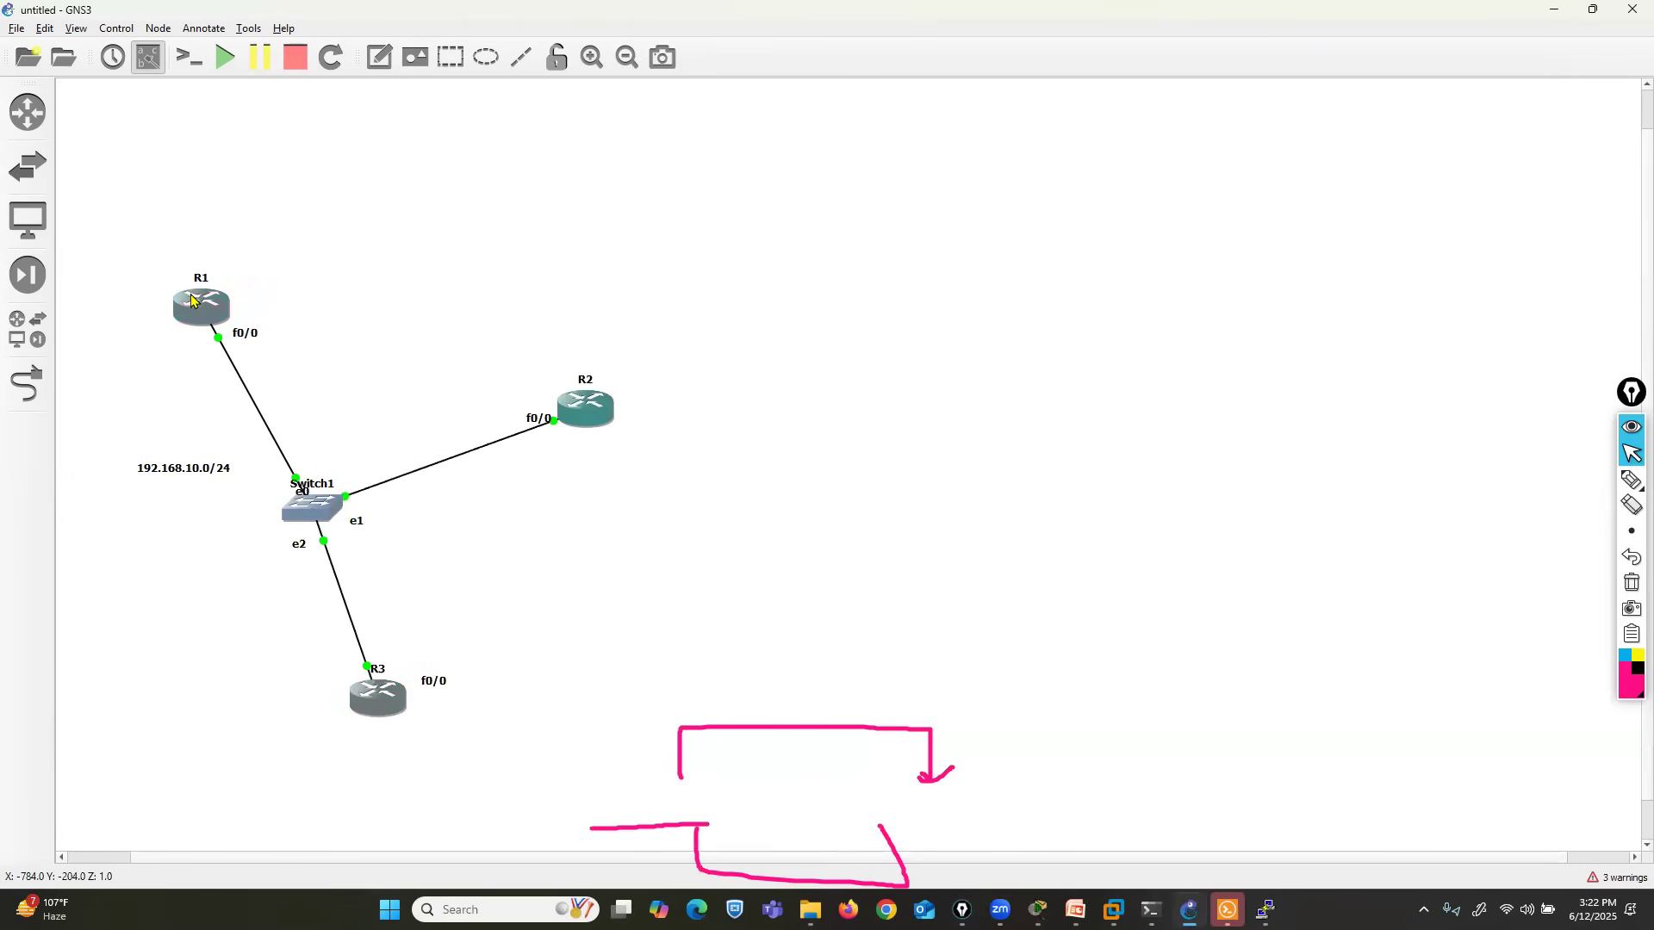
drag(199, 302, 102, 349)
drag(593, 406, 557, 355)
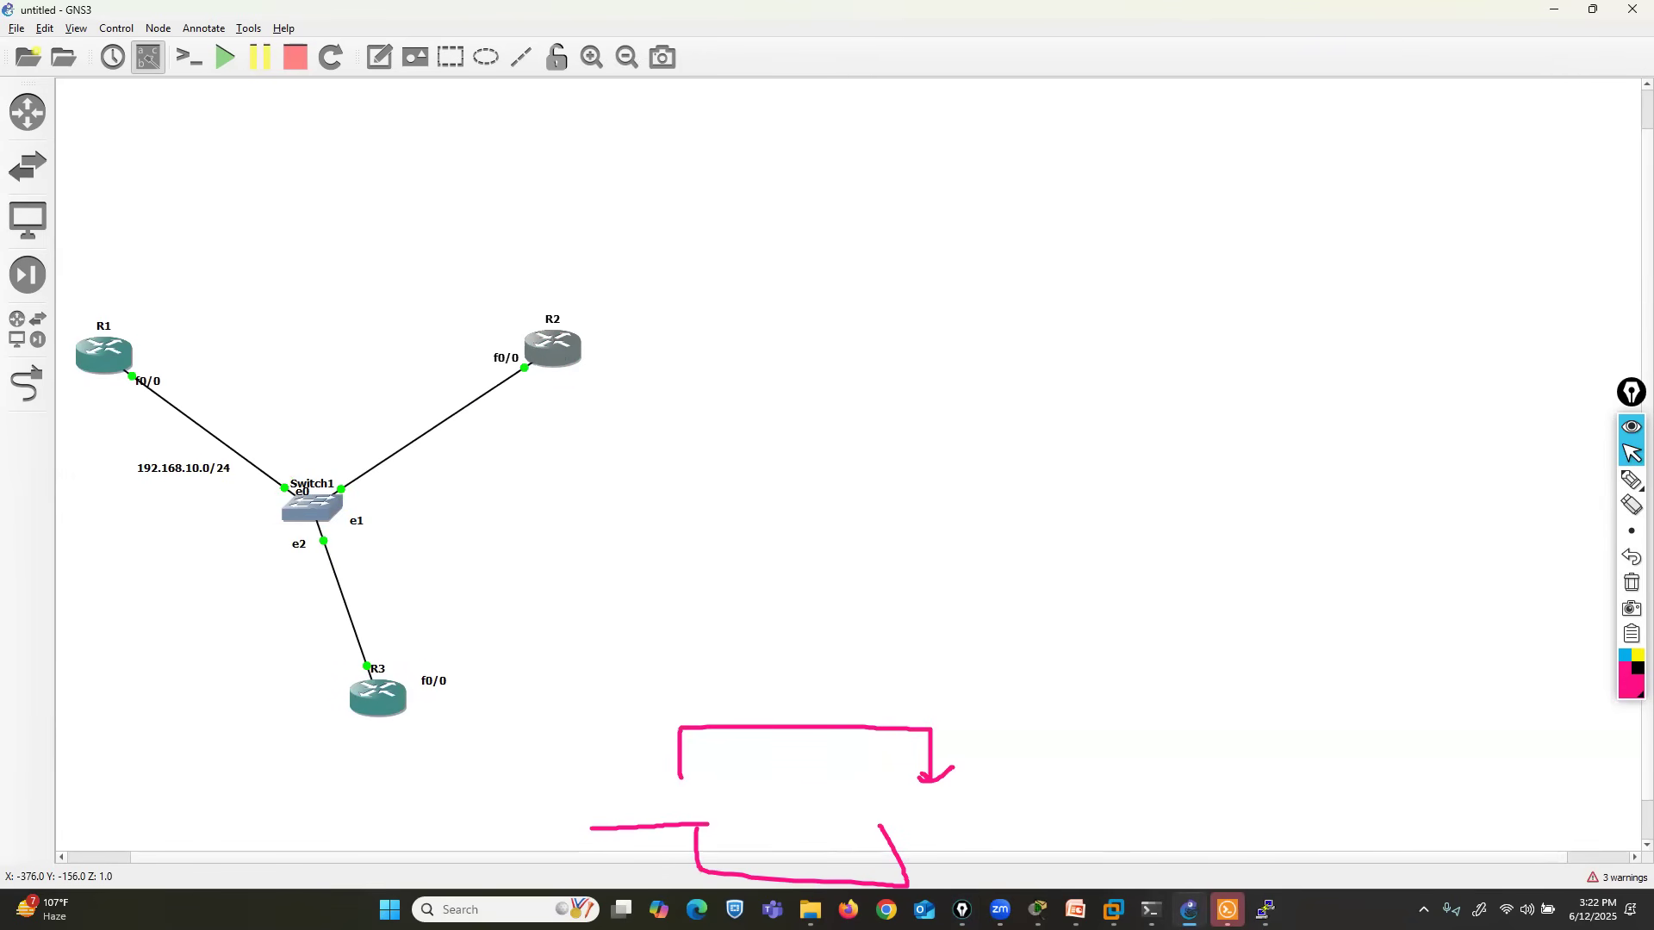
- Bring R2's console window back in front of the topology
click(919, 776)
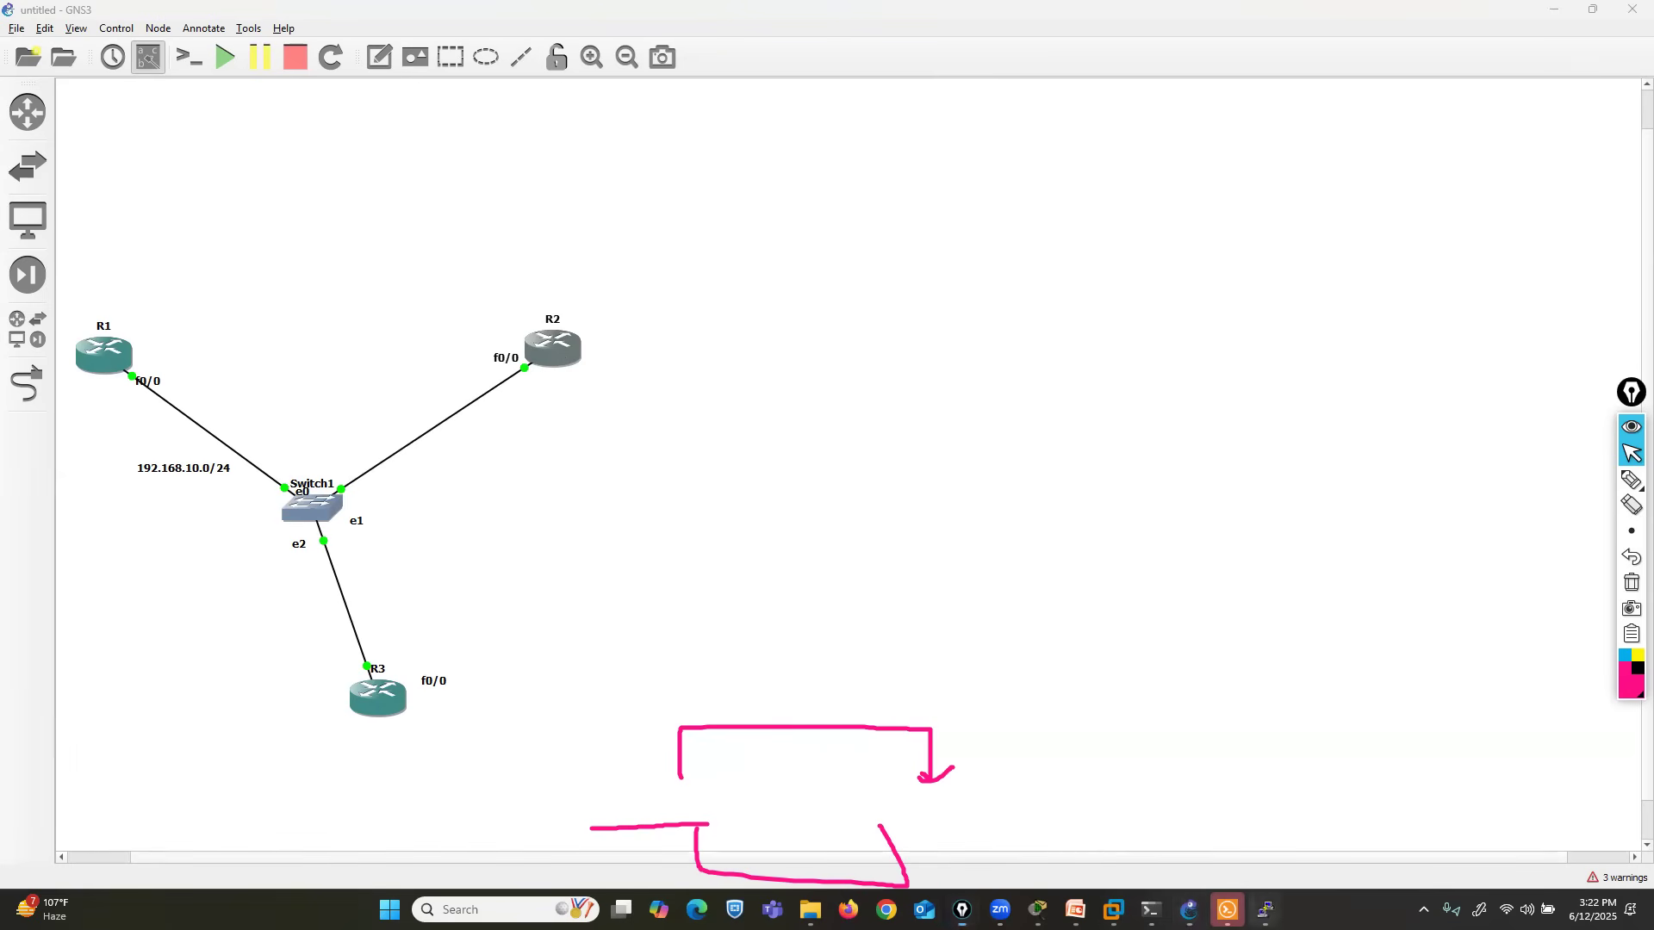
mouse_move(1265, 910)
click(1252, 823)
- Circle router R3 with the pink pen and label it DR, and label router R2 BDR
click(1631, 479)
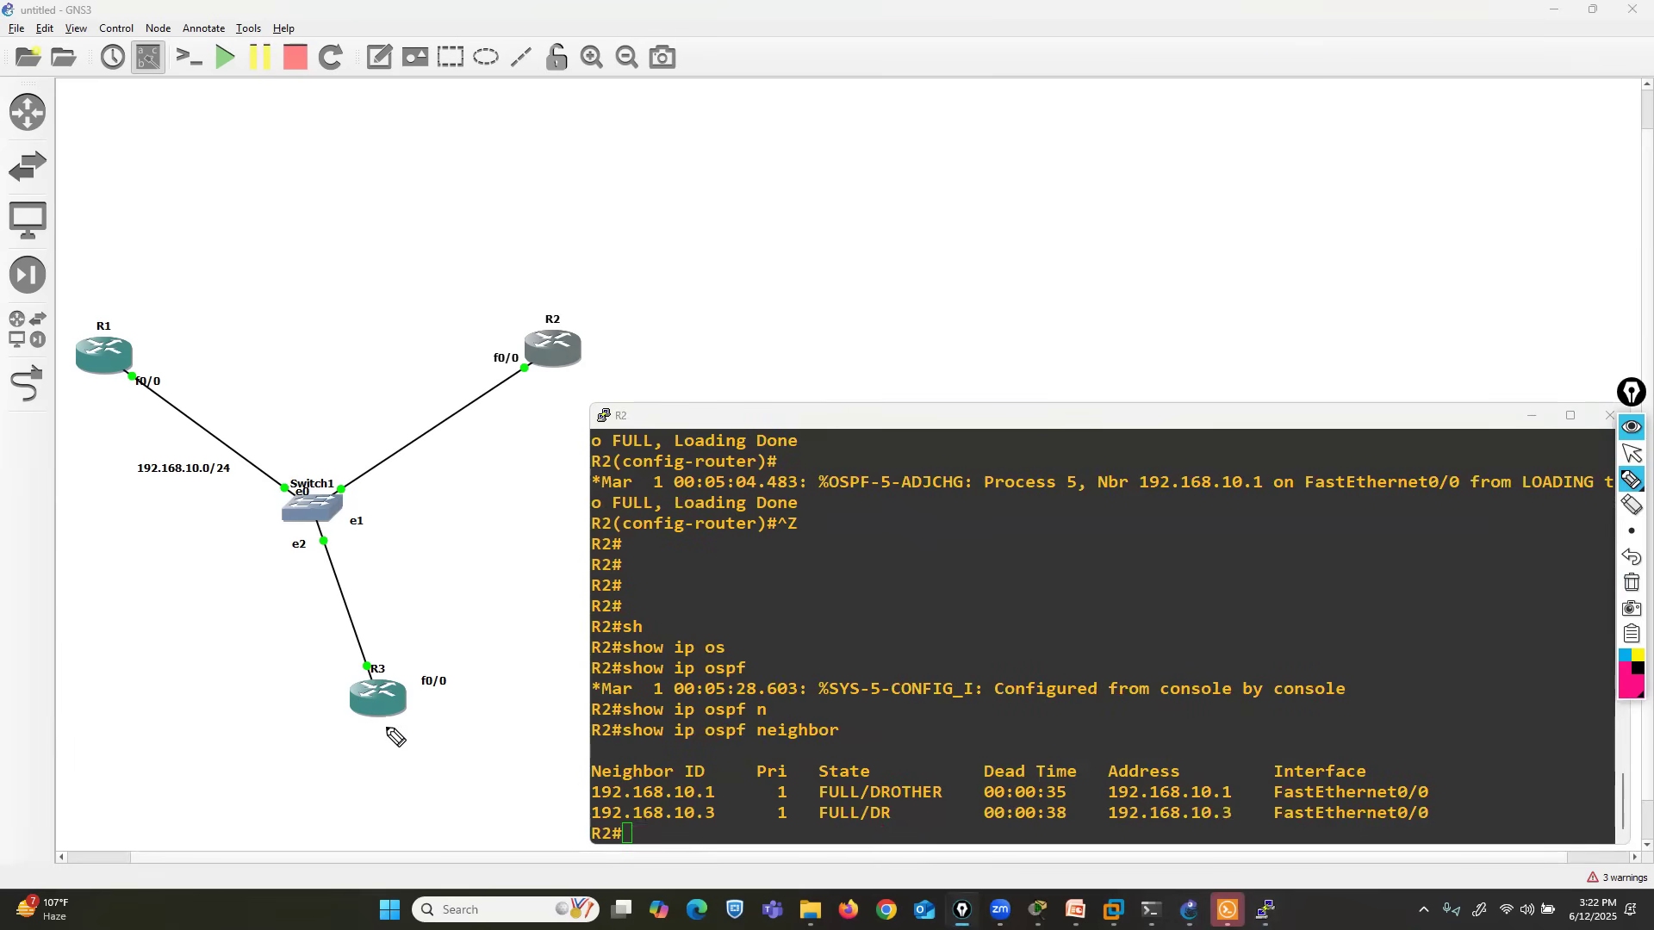
drag(389, 644, 410, 668)
mouse_move(348, 746)
mouse_down()
mouse_move(351, 764)
mouse_move(441, 778)
mouse_up()
mouse_move(490, 263)
mouse_down()
mouse_move(490, 291)
mouse_move(529, 292)
mouse_up()
drag(578, 264, 577, 293)
drag(579, 265, 609, 292)
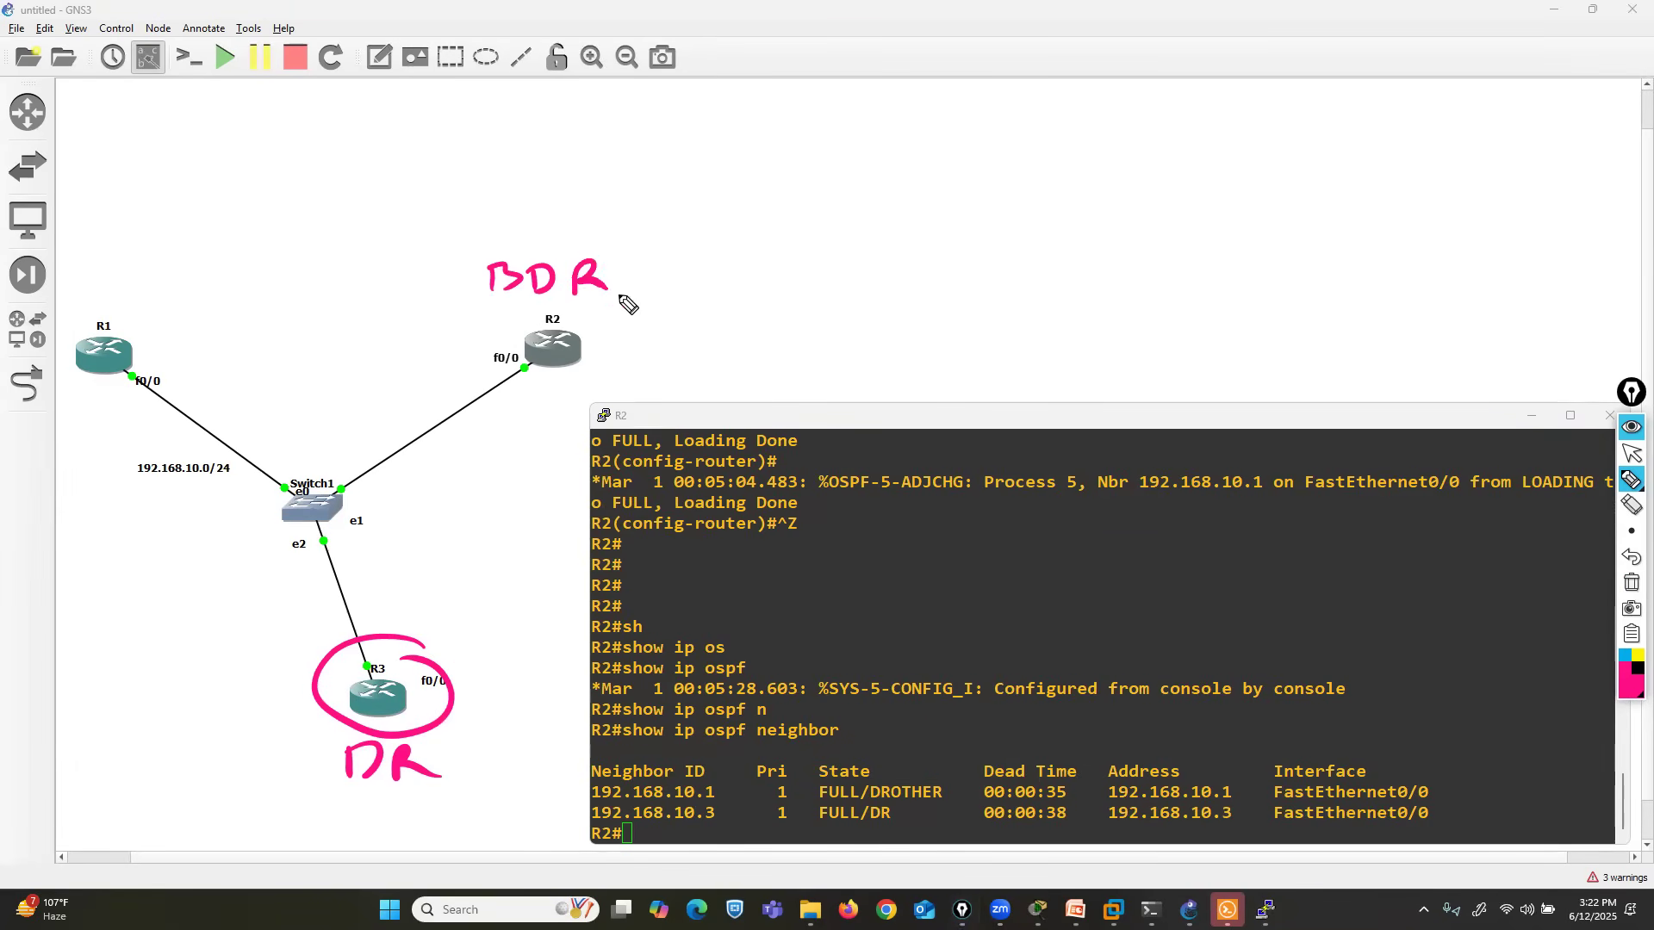
- Label router R1 DR-O with the pink pen and draw a box around the router and its label
drag(88, 270, 91, 295)
drag(126, 271, 142, 298)
drag(158, 279, 188, 269)
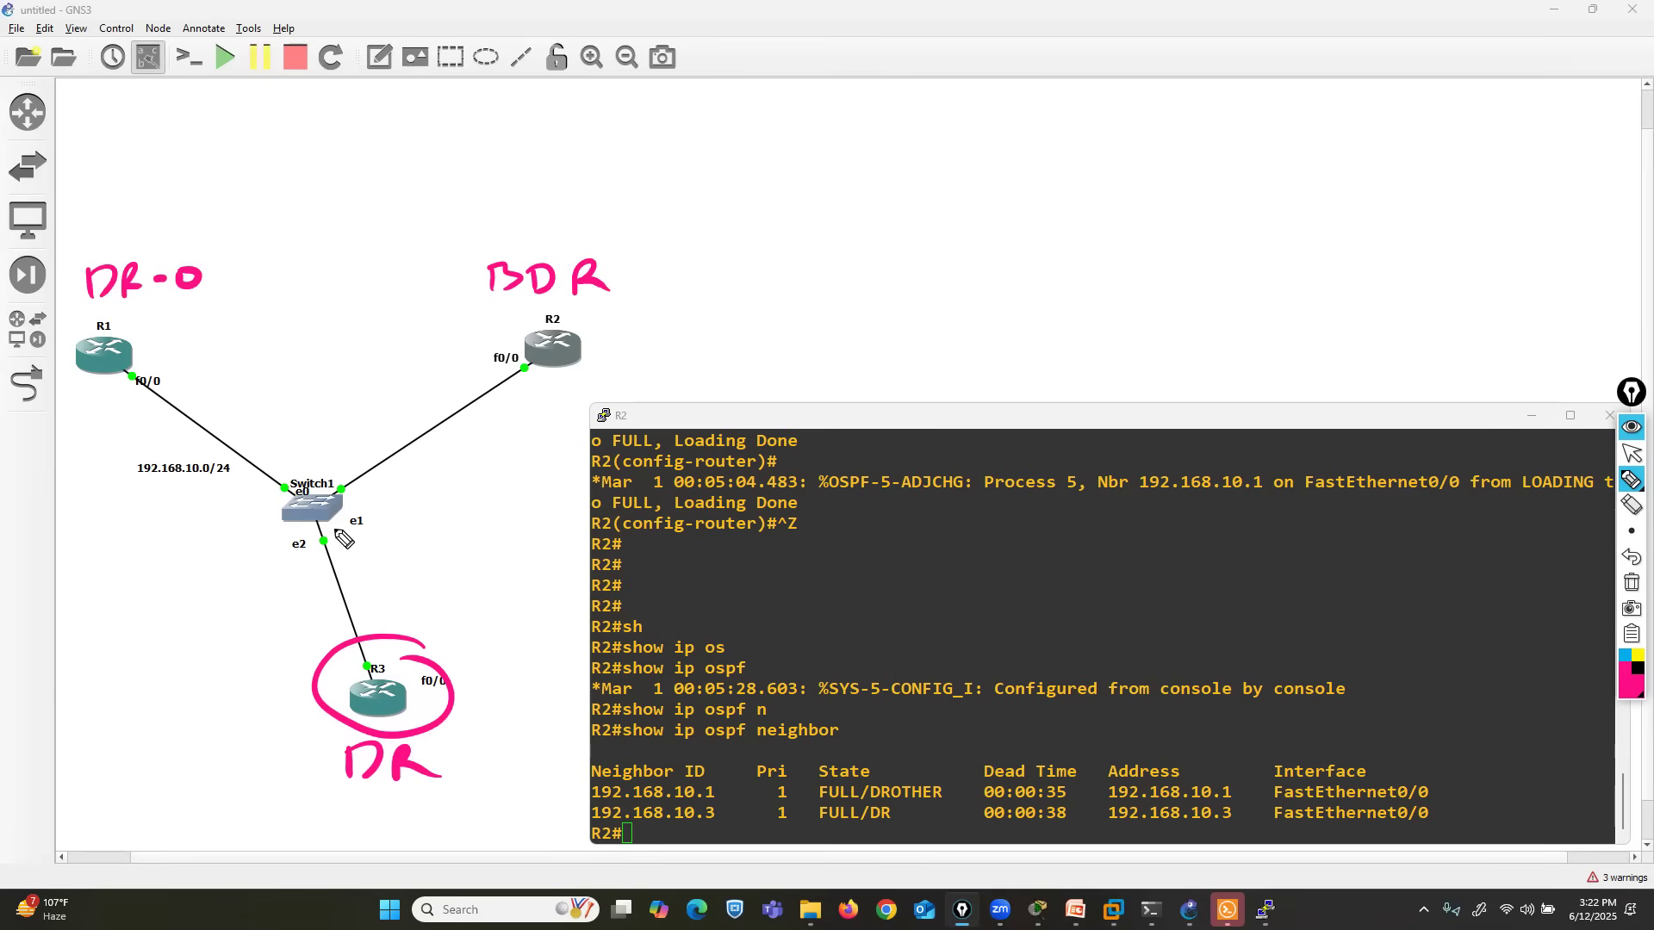
mouse_move(177, 249)
mouse_down()
mouse_move(45, 259)
mouse_move(38, 361)
mouse_move(172, 395)
mouse_move(231, 297)
mouse_move(183, 252)
mouse_up()
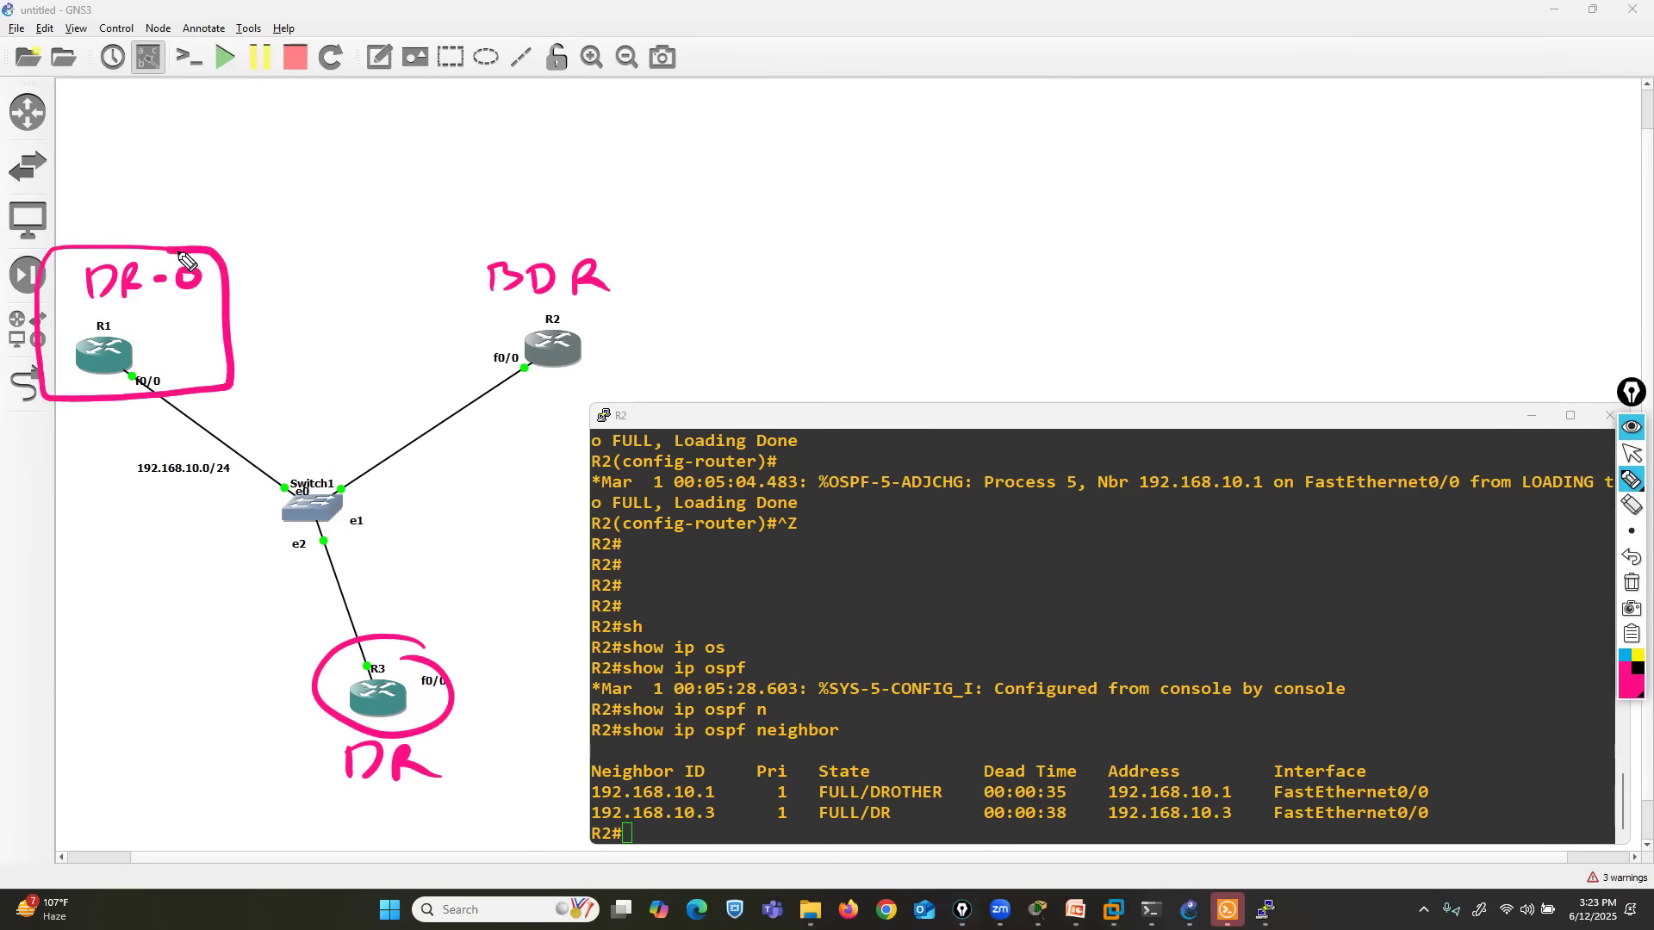
- Draw a blue arrow from router R1 past the switch to router R3
click(1624, 657)
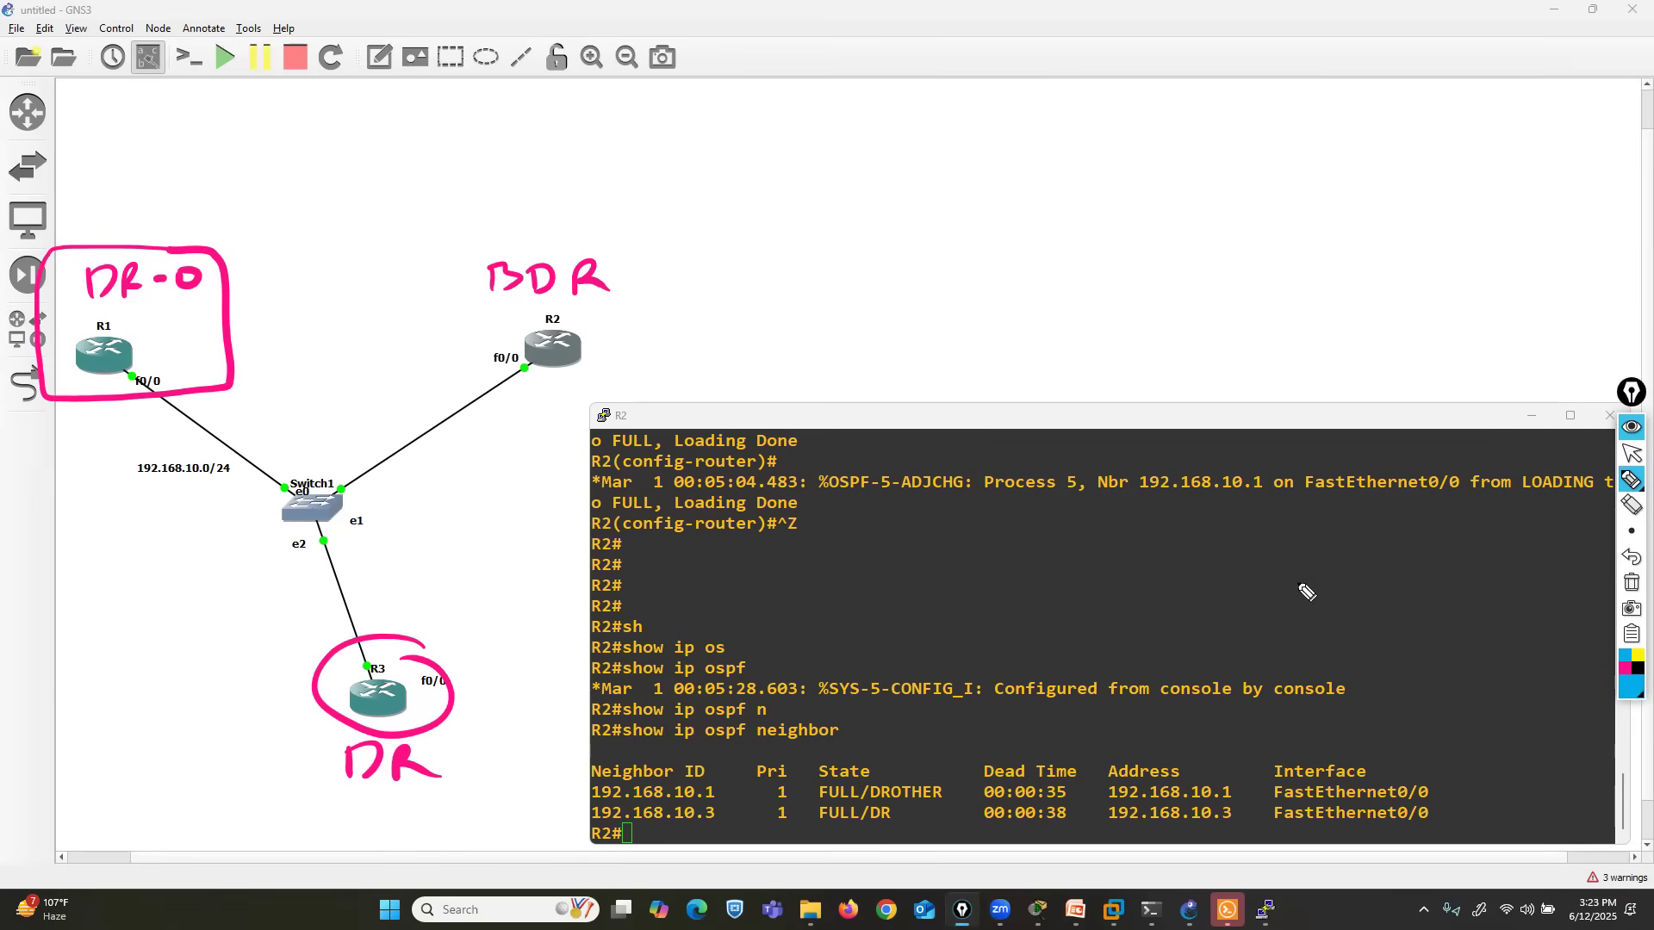
mouse_move(114, 425)
mouse_down()
mouse_move(282, 563)
mouse_move(322, 627)
mouse_move(295, 645)
mouse_up()
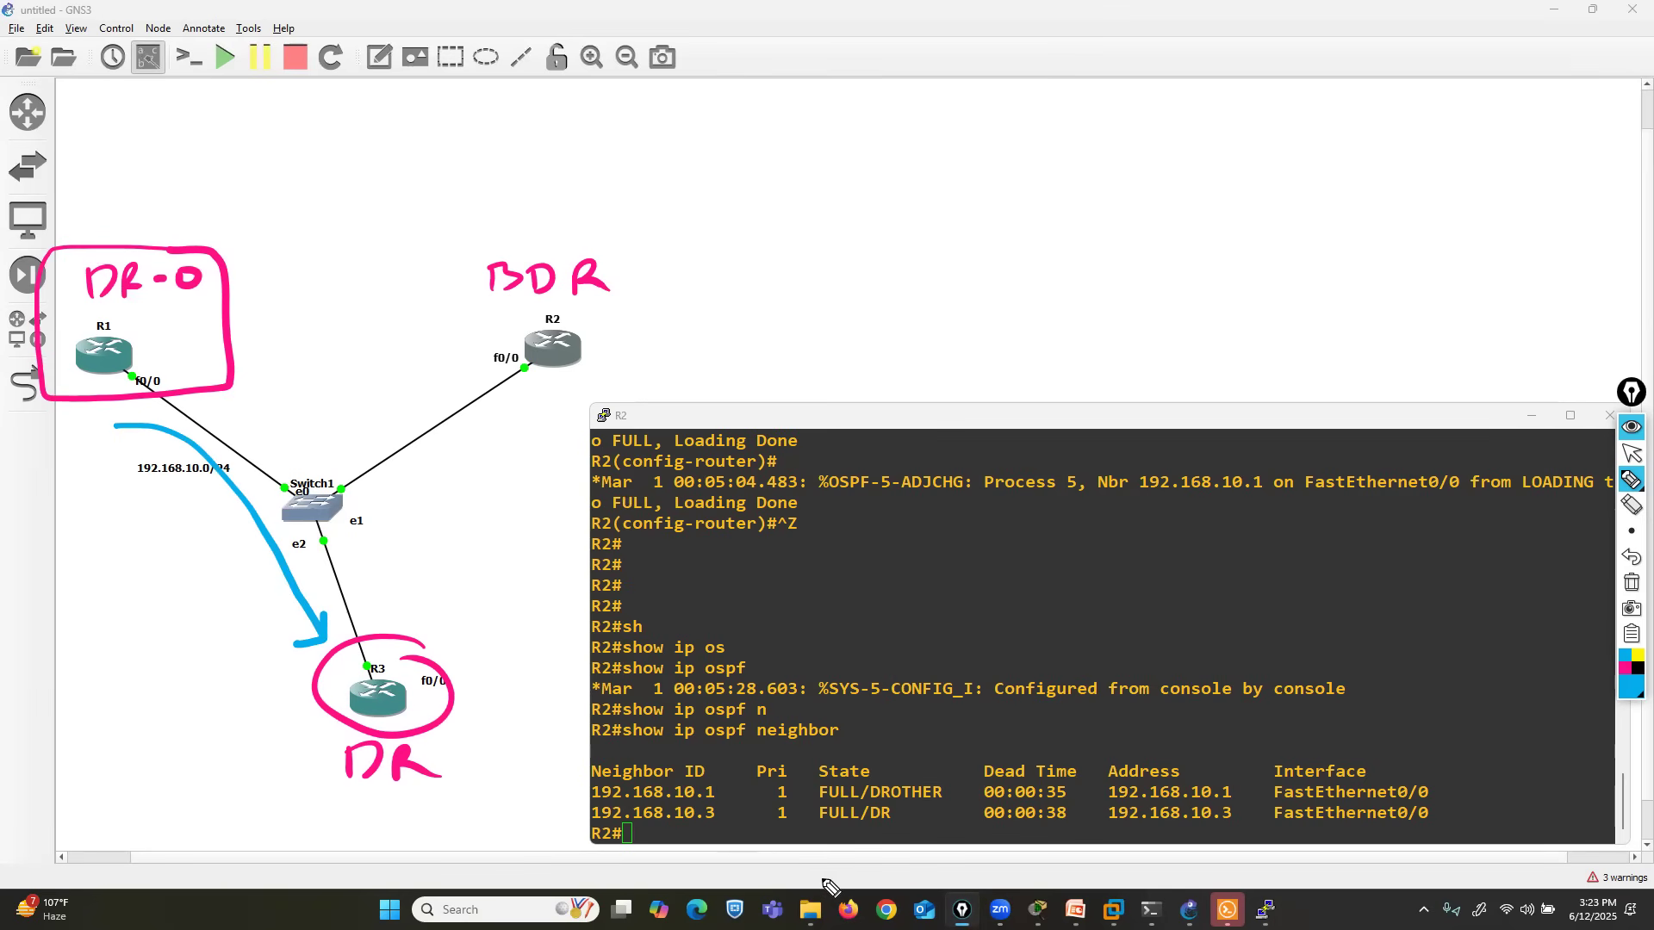
- Switch to the OSPF presentation in PowerPoint and mark the DROTHER to DR/BDR update line and its address 224.0.0.6 in blue
click(1632, 453)
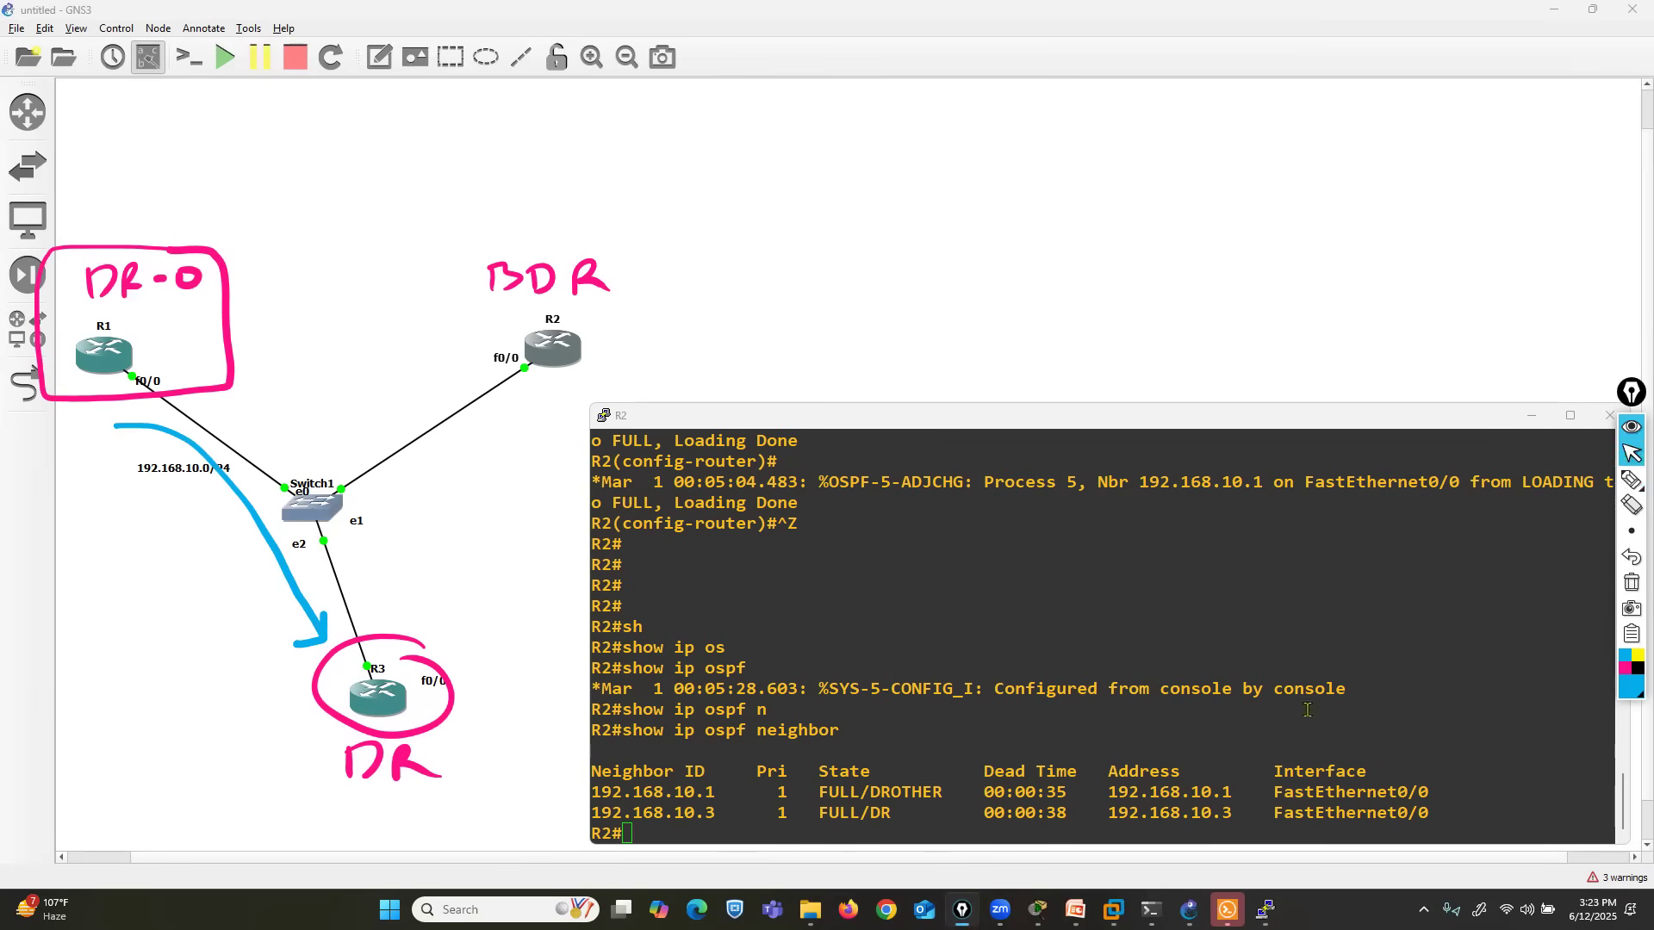
mouse_move(1076, 910)
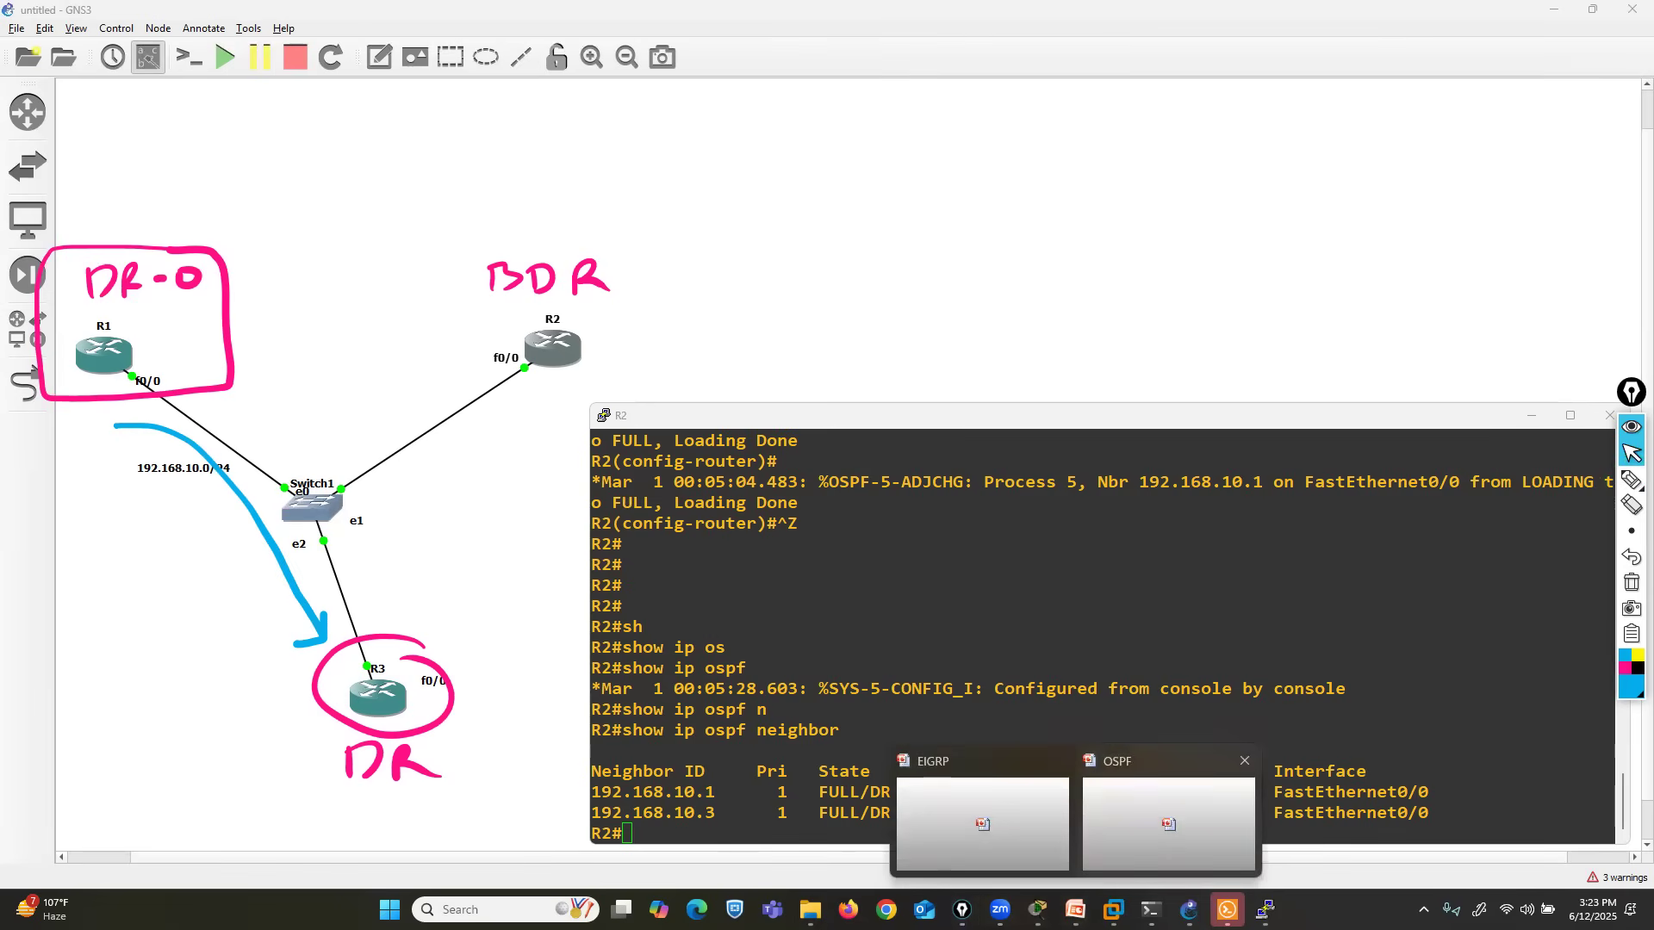
click(1120, 824)
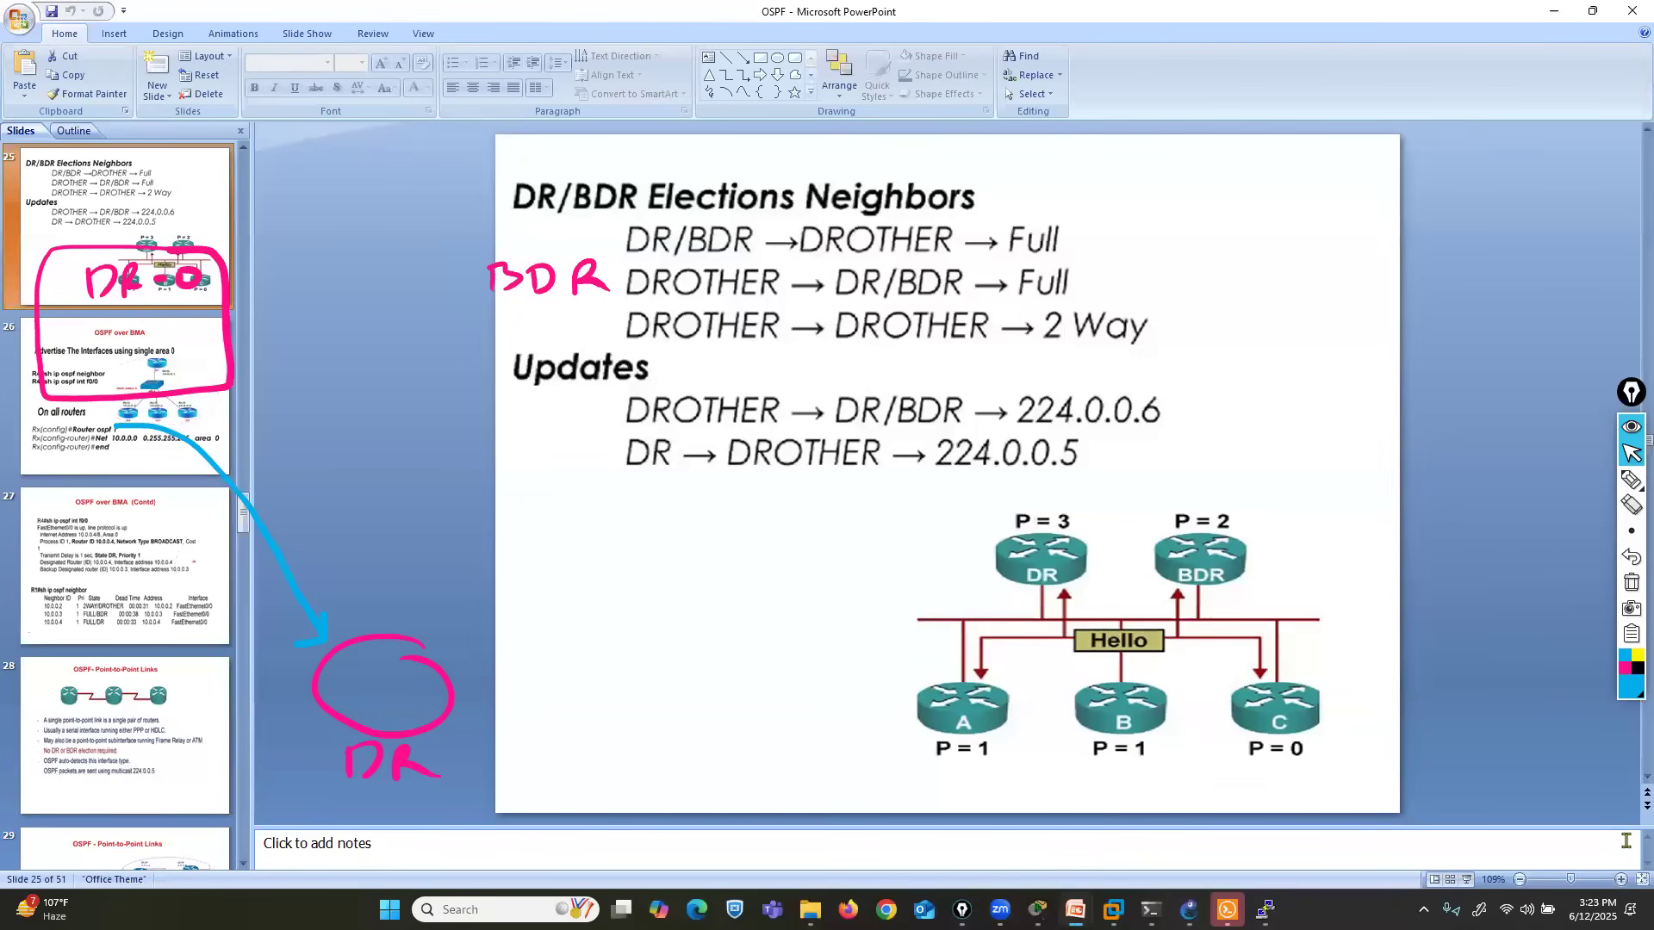
click(1631, 480)
mouse_move(612, 428)
mouse_down()
mouse_move(786, 427)
mouse_move(827, 357)
mouse_move(1012, 422)
mouse_move(1193, 447)
mouse_move(1137, 379)
mouse_move(1006, 404)
mouse_move(1012, 418)
mouse_up()
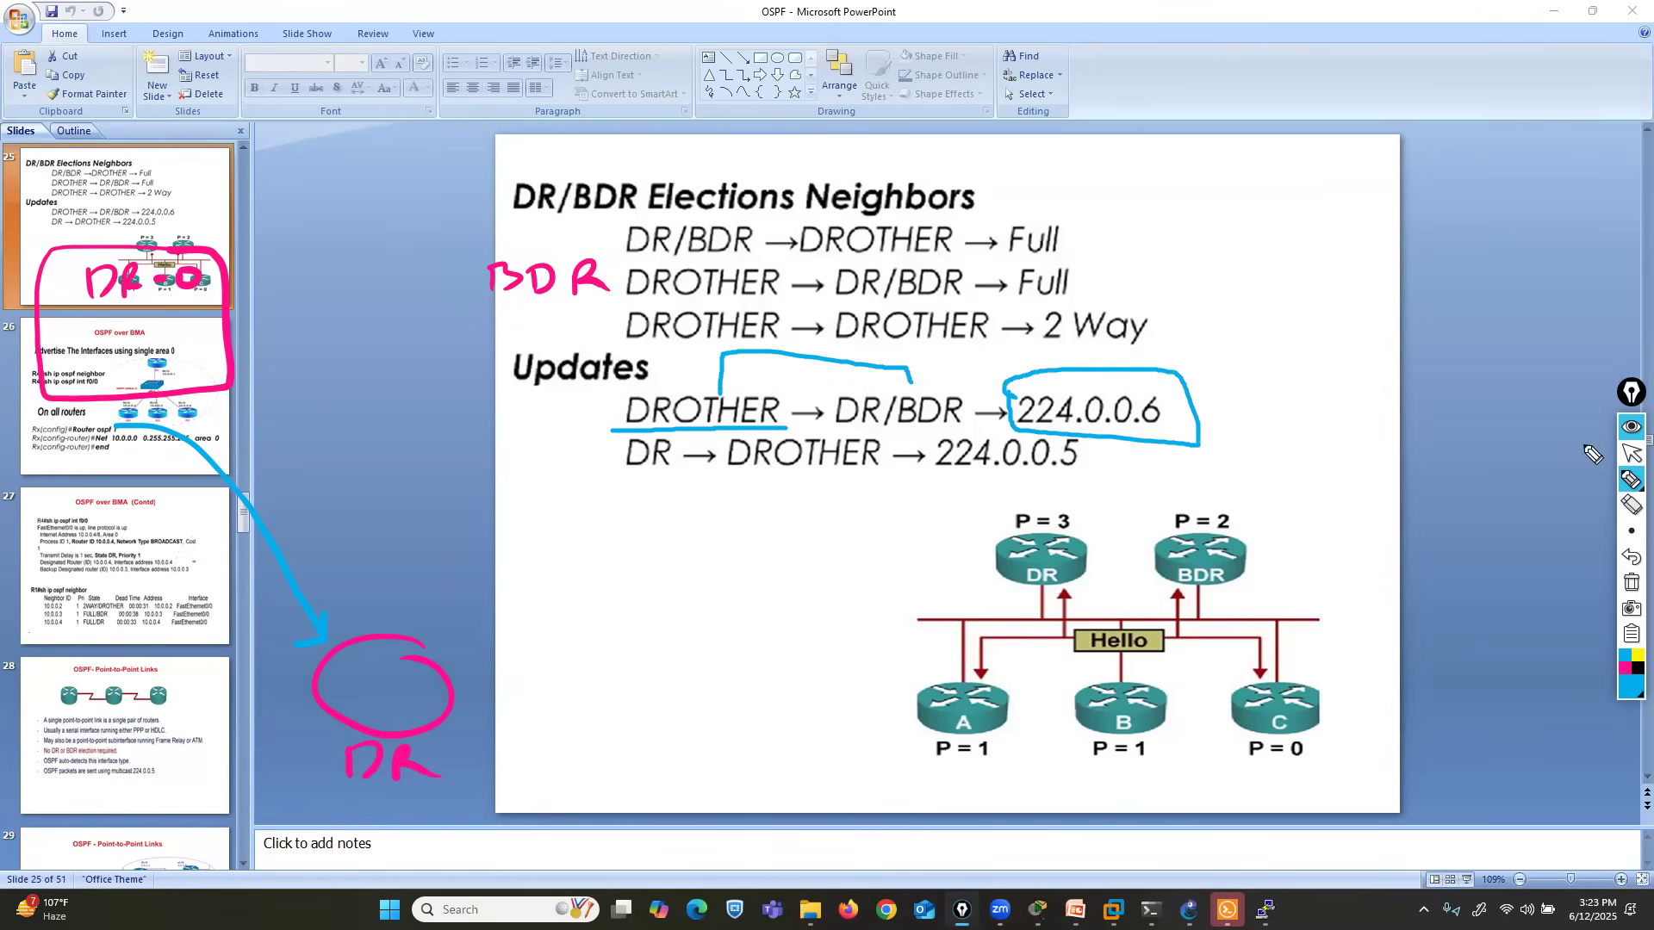
click(1631, 453)
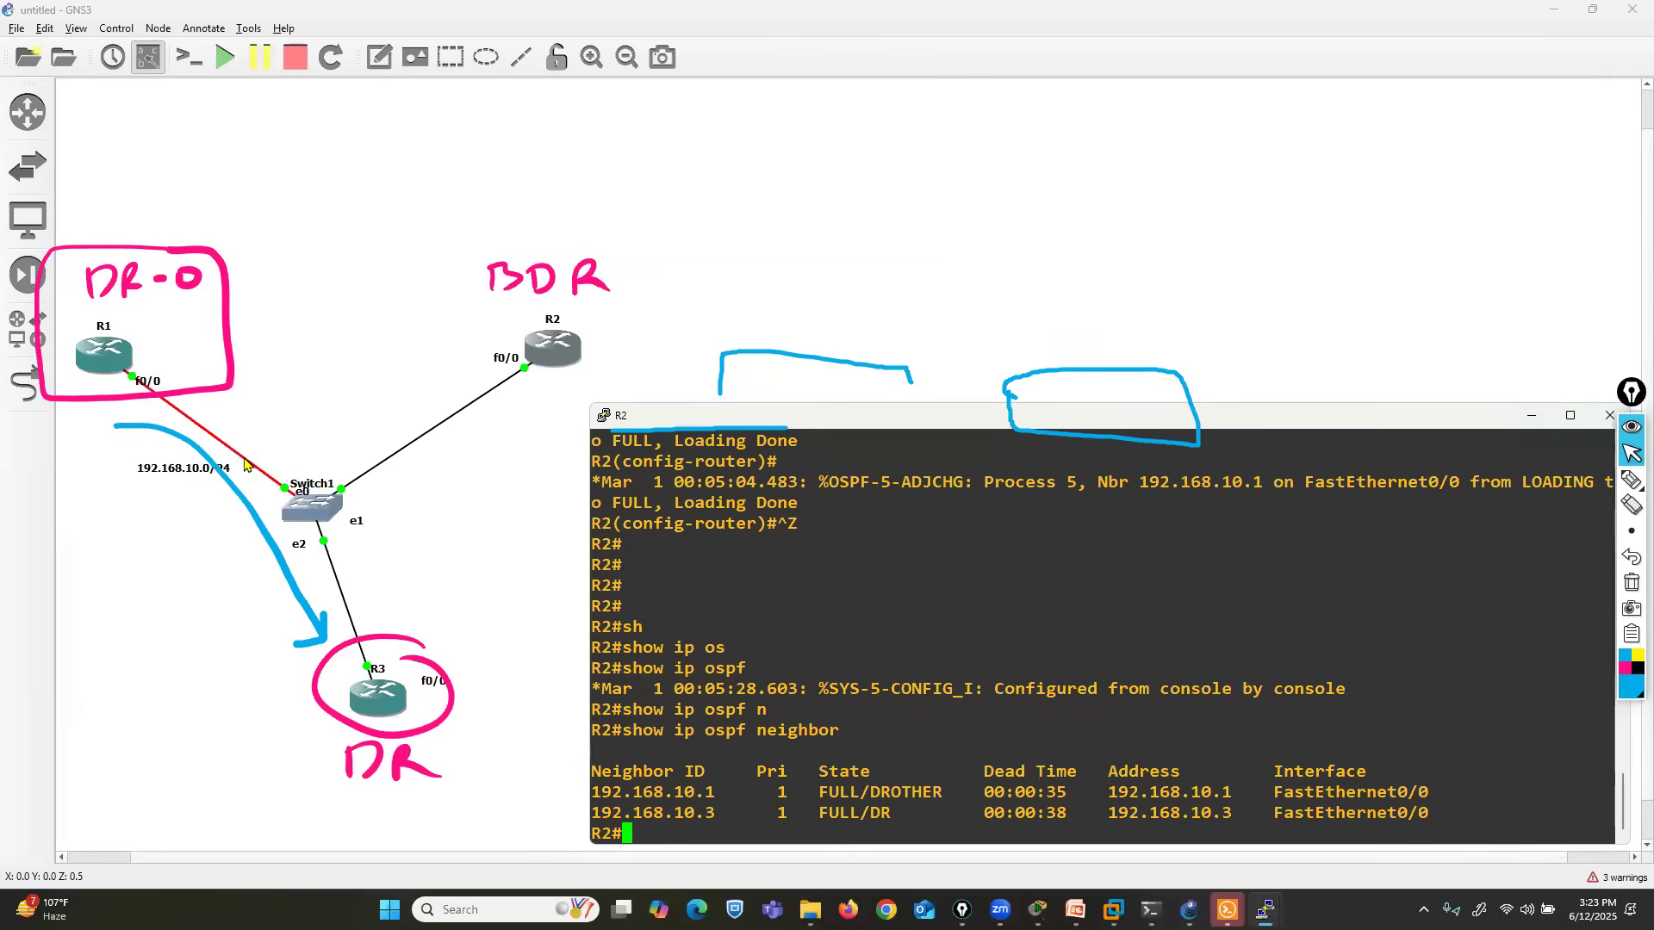
- Start an Ethernet packet capture on the link between R1 and Switch1 in GNS3 and dismiss Wireshark's Software Update dialog
click(248, 466)
right_click(245, 465)
click(277, 469)
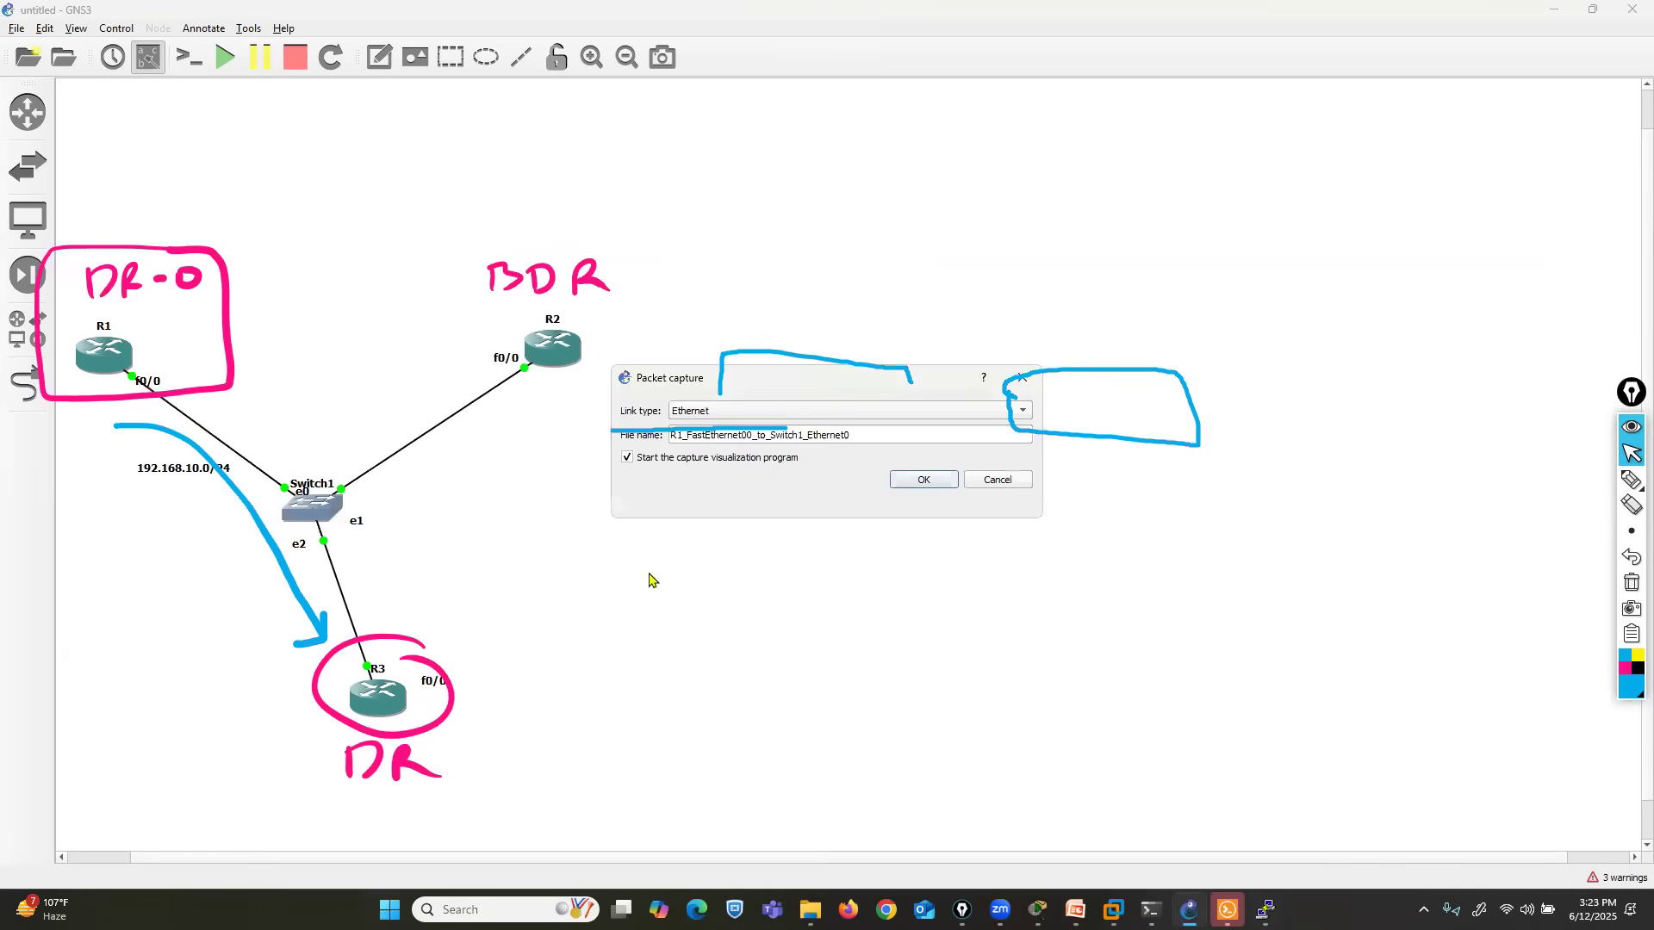
click(911, 481)
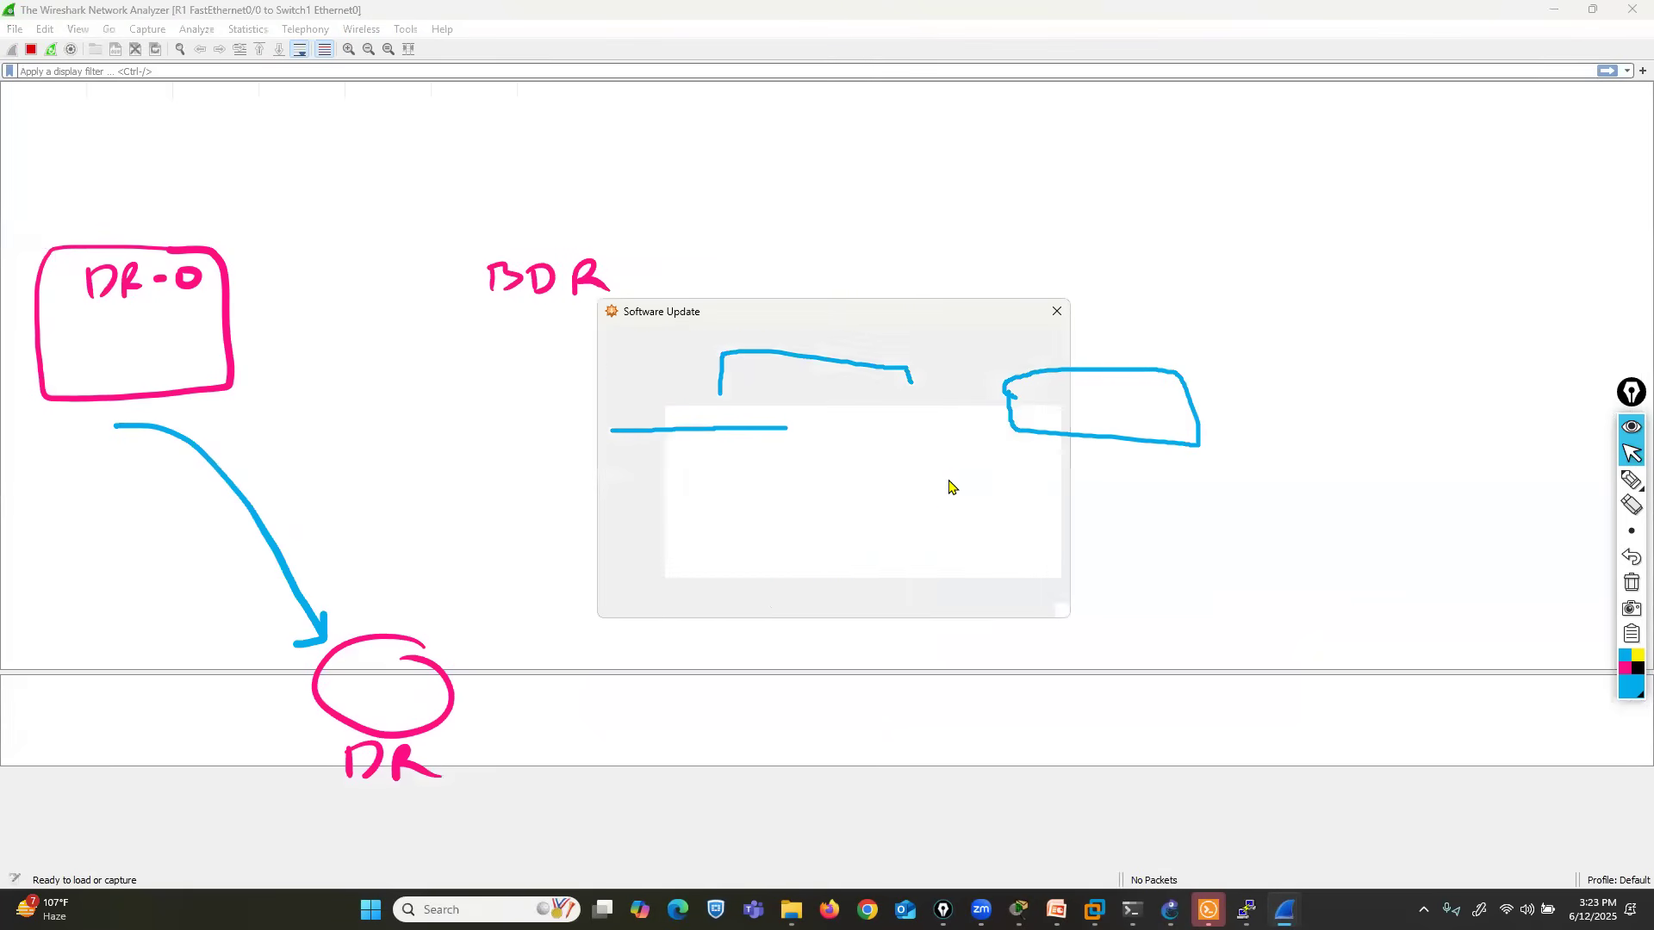
click(931, 597)
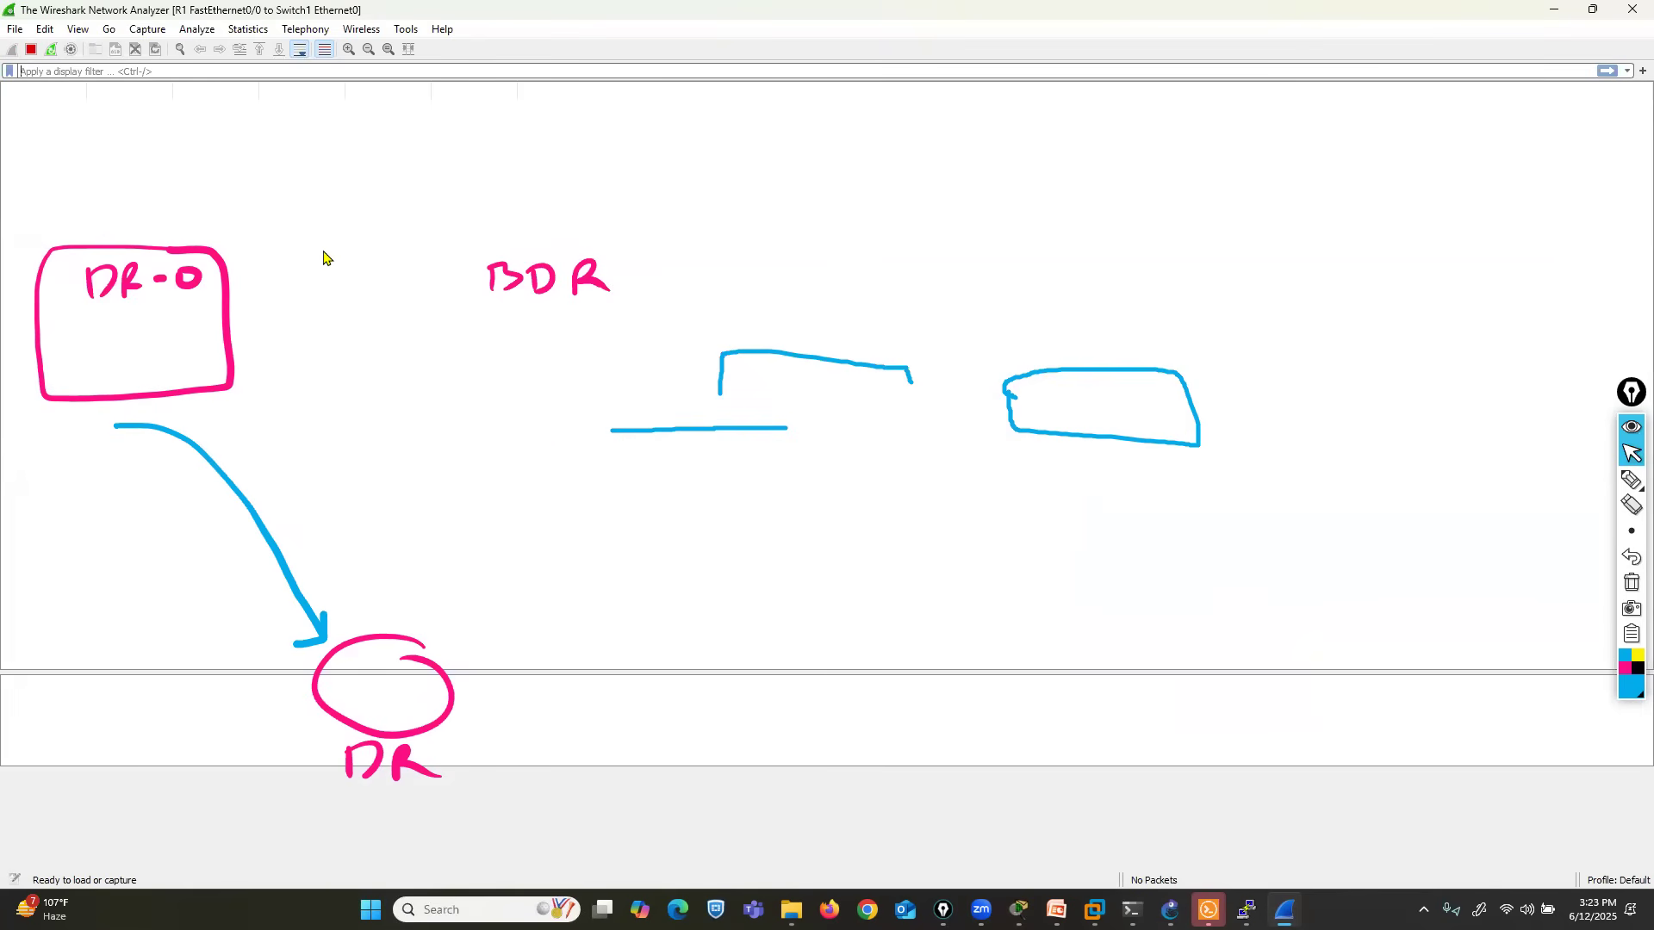
- Close Wireshark, relaunch it for the running capture on the R1 to Switch1 link, and close it again
click(1630, 10)
right_click(209, 432)
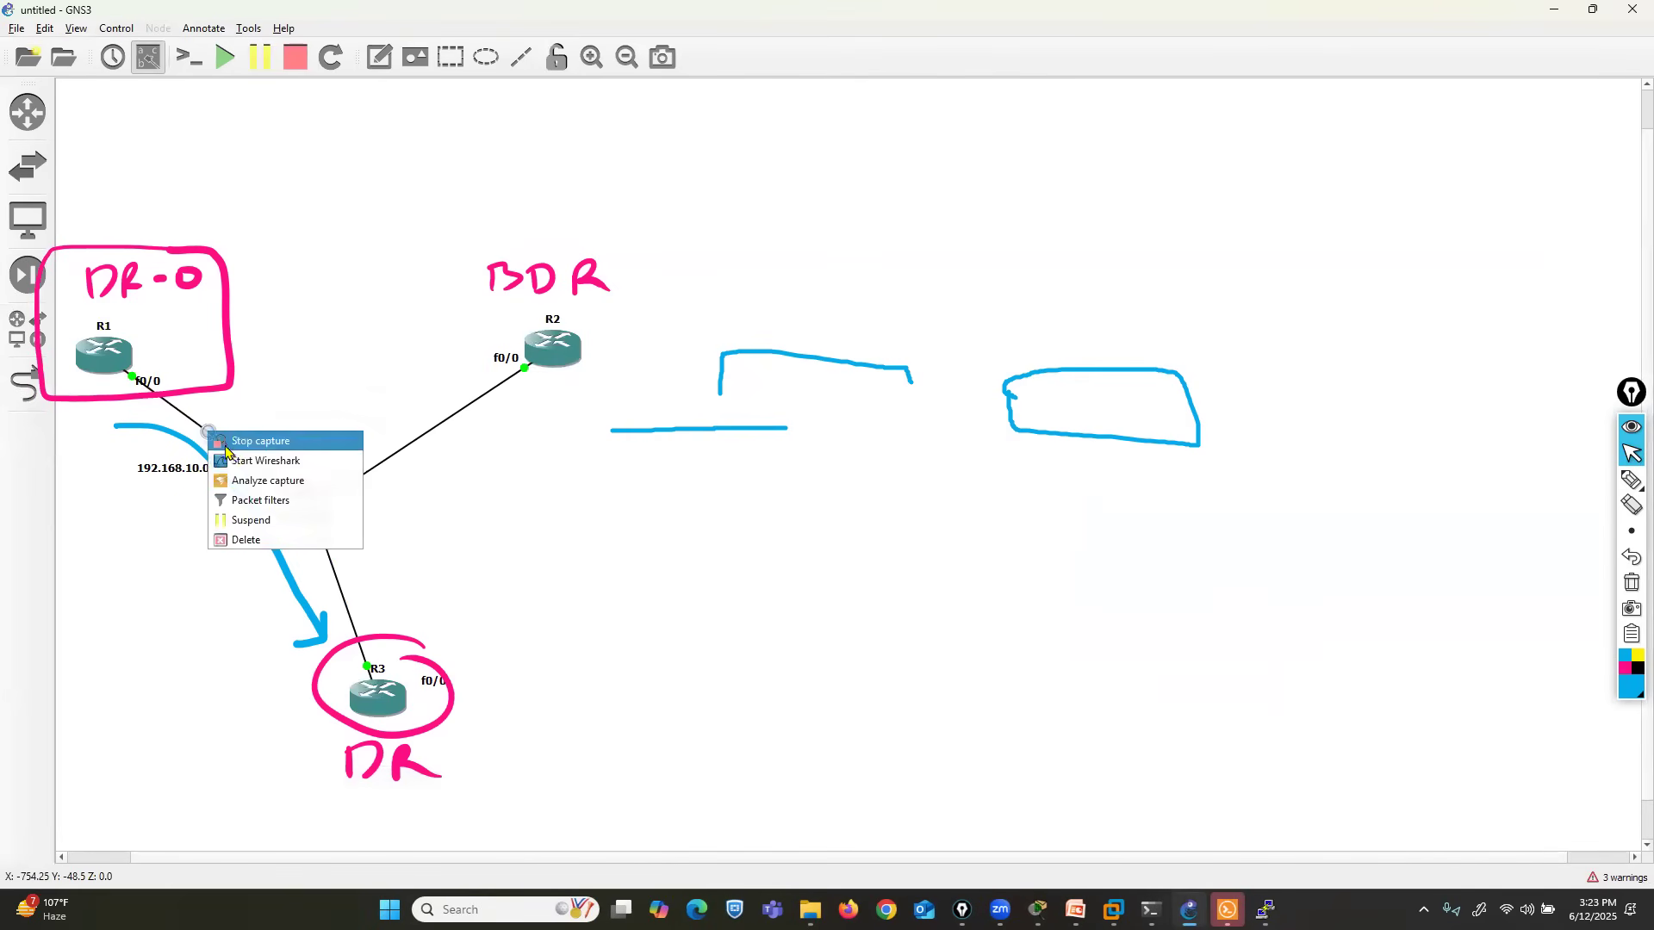
click(240, 462)
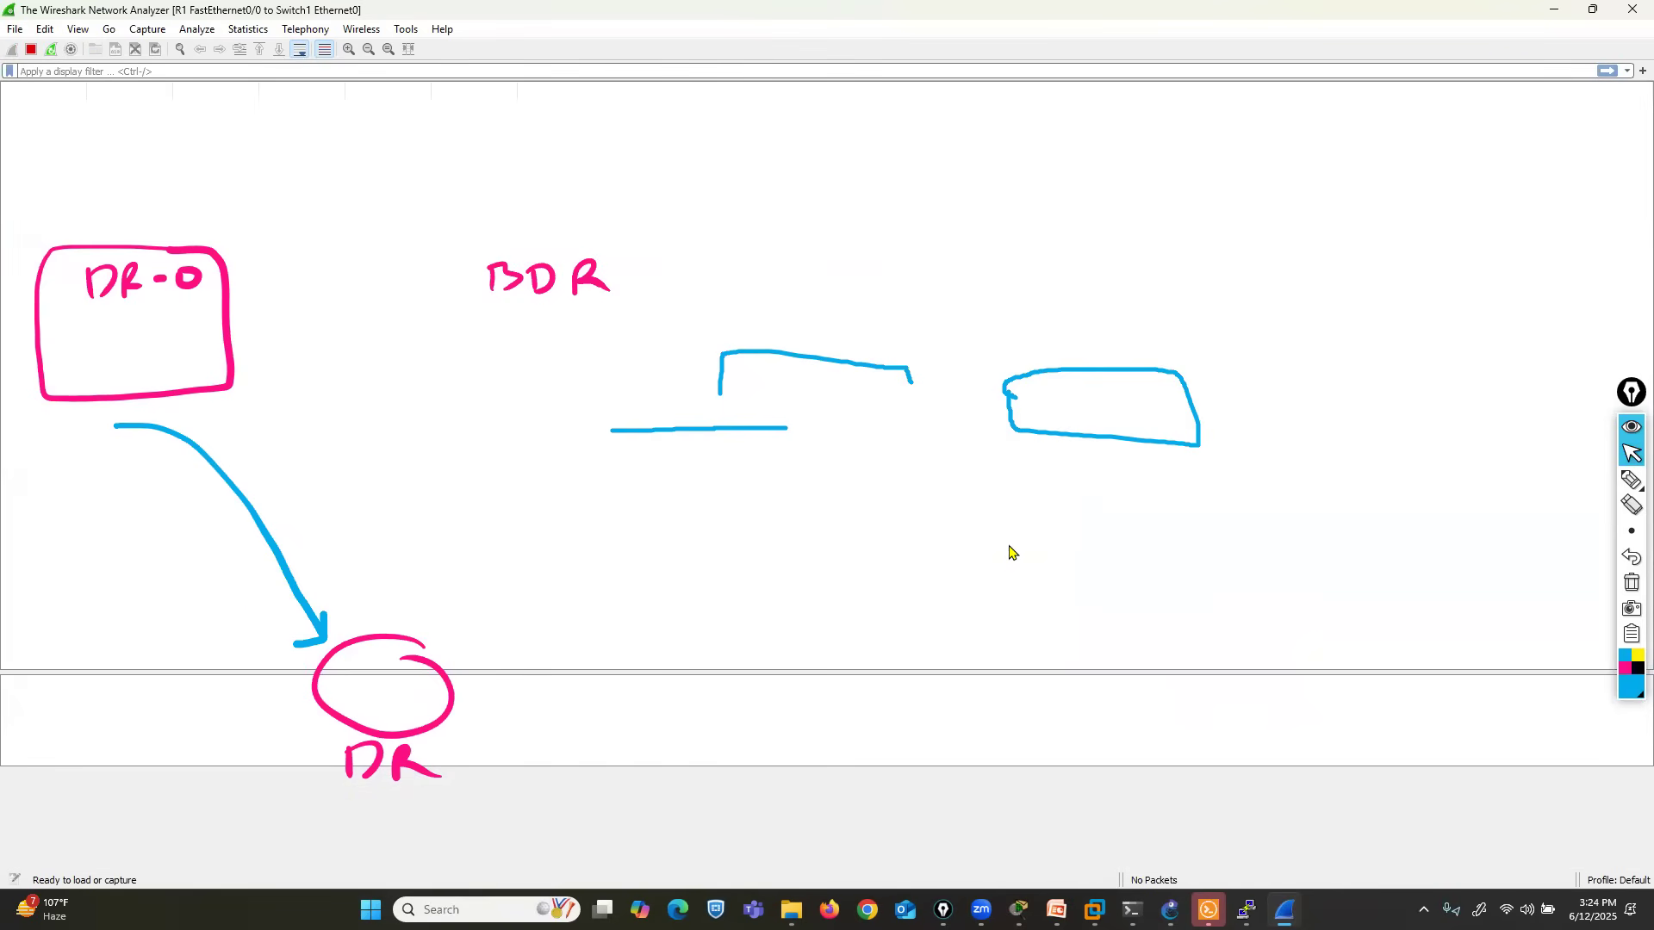
click(1633, 9)
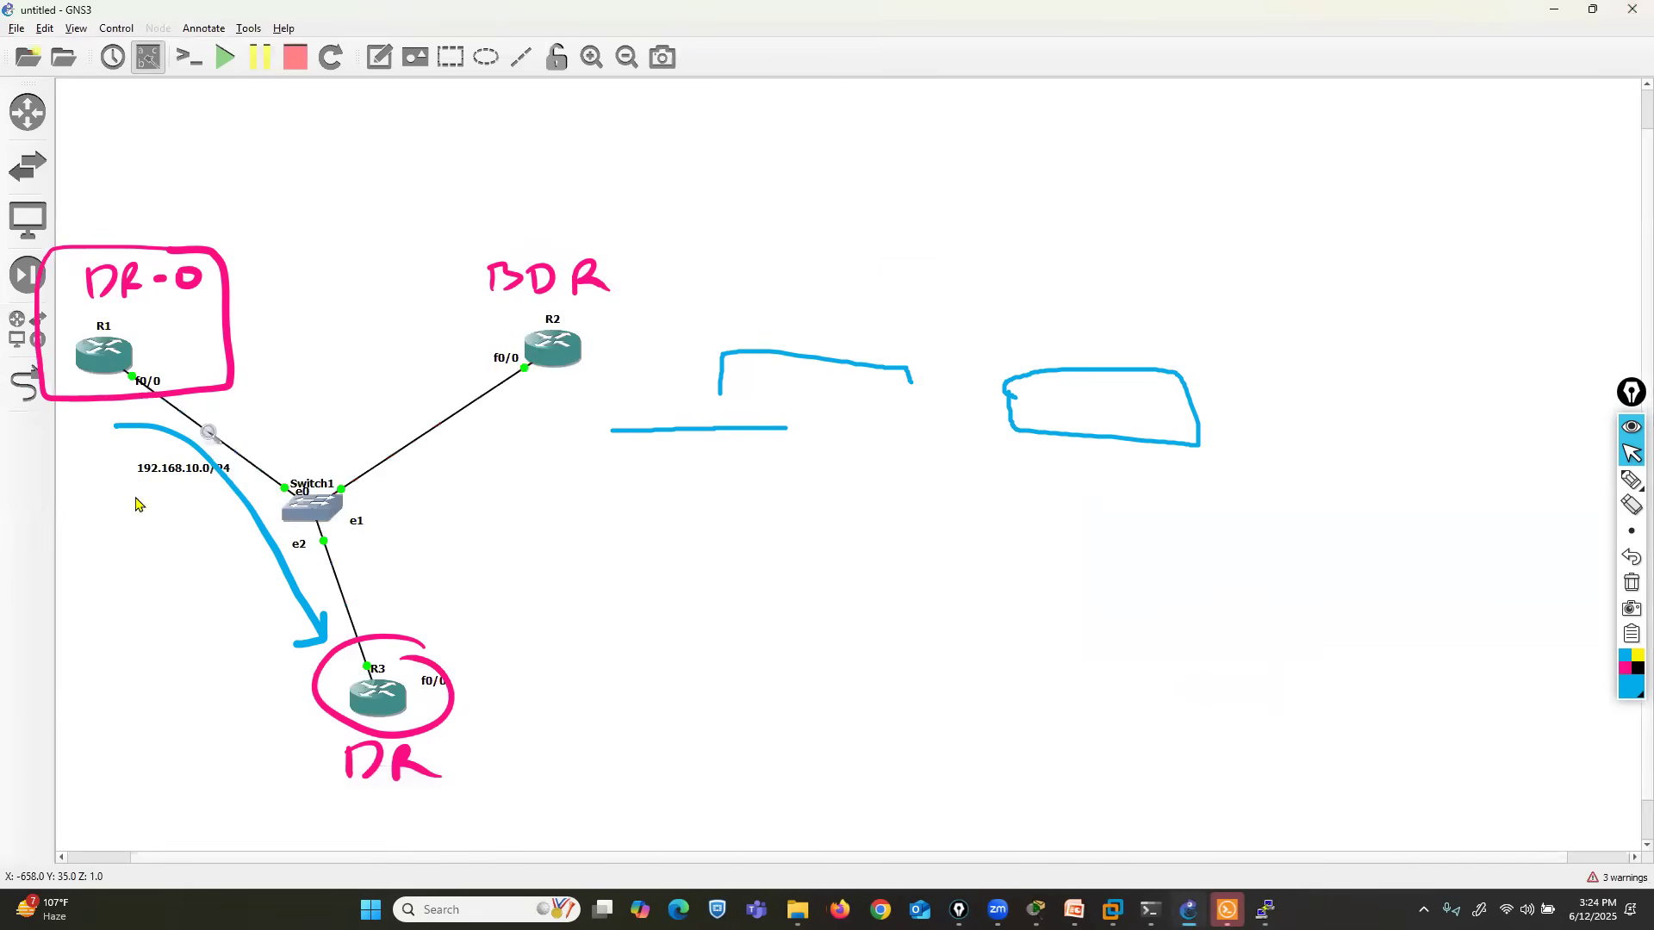
- Stop the packet capture on the R1 to Switch1 link and start a new Ethernet capture in Wireshark
right_click(205, 429)
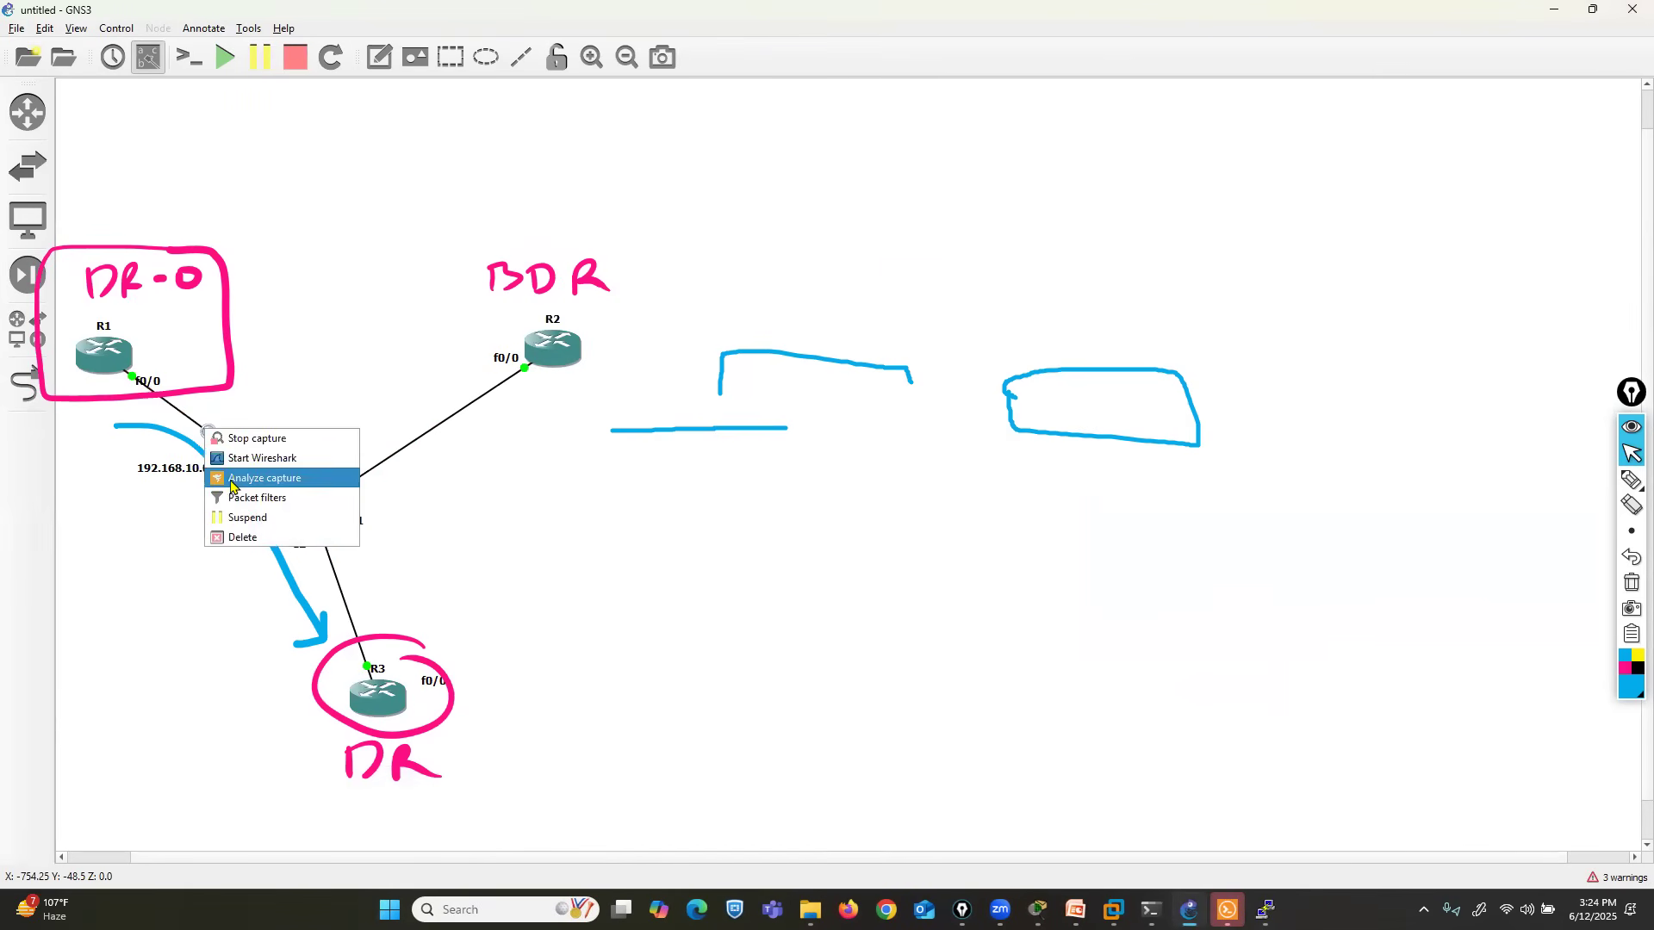
click(233, 441)
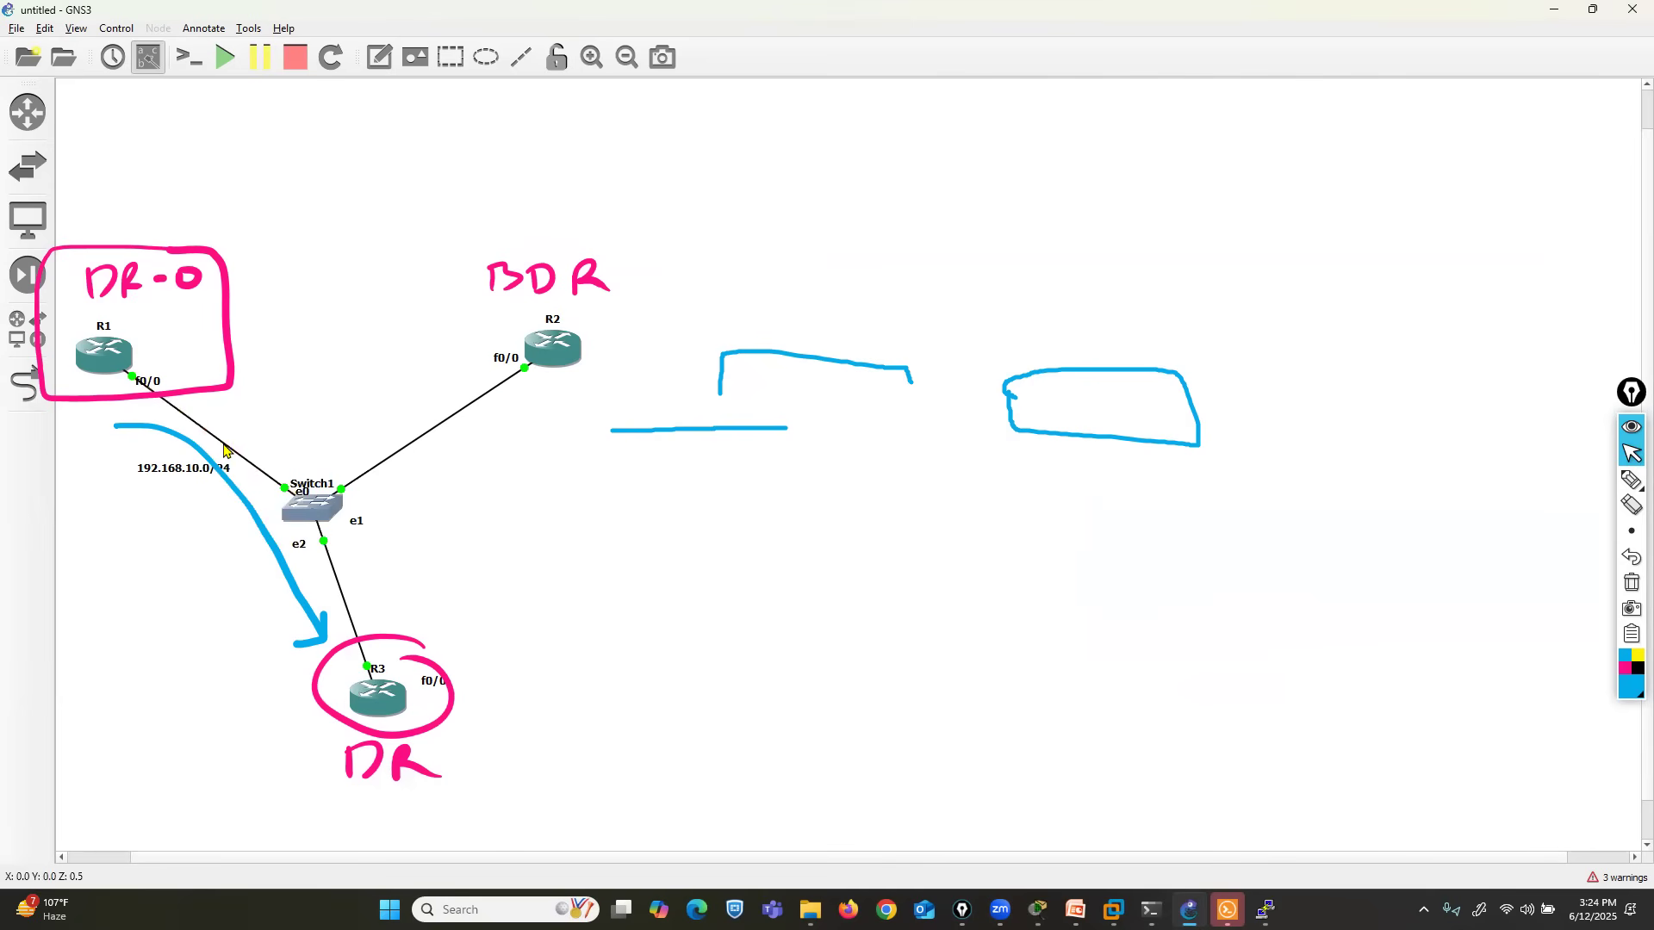
right_click(225, 450)
click(244, 454)
click(916, 483)
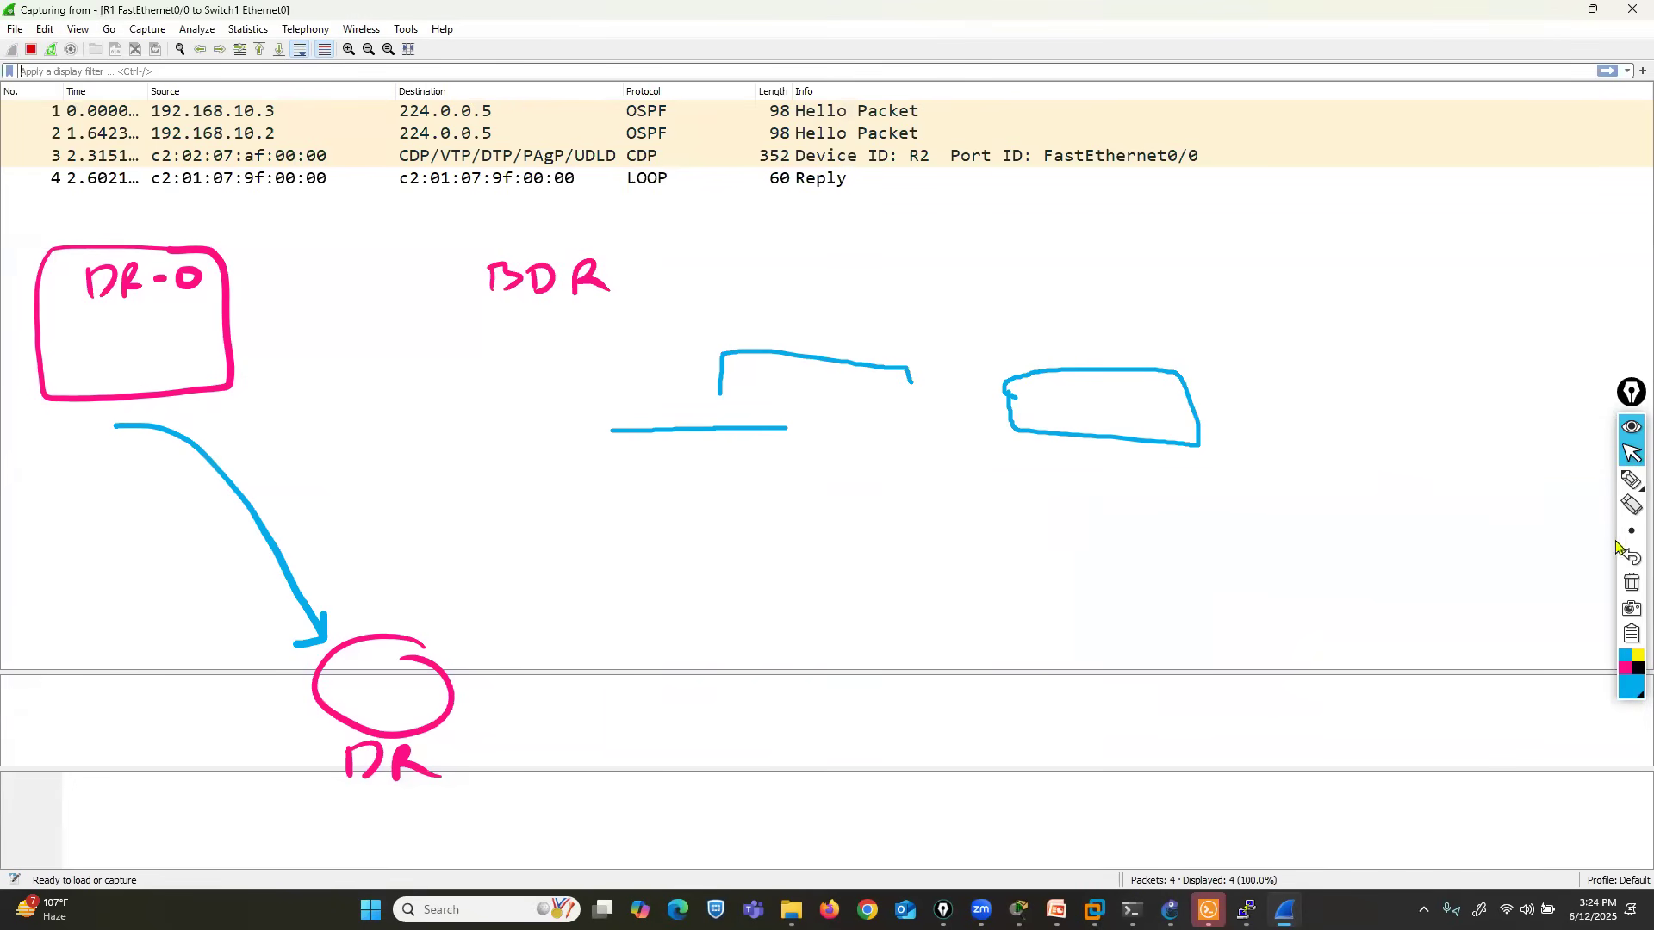
- Mark the 224.0.0.5 destinations of the captured OSPF Hello packets with short blue pen strokes
click(1631, 480)
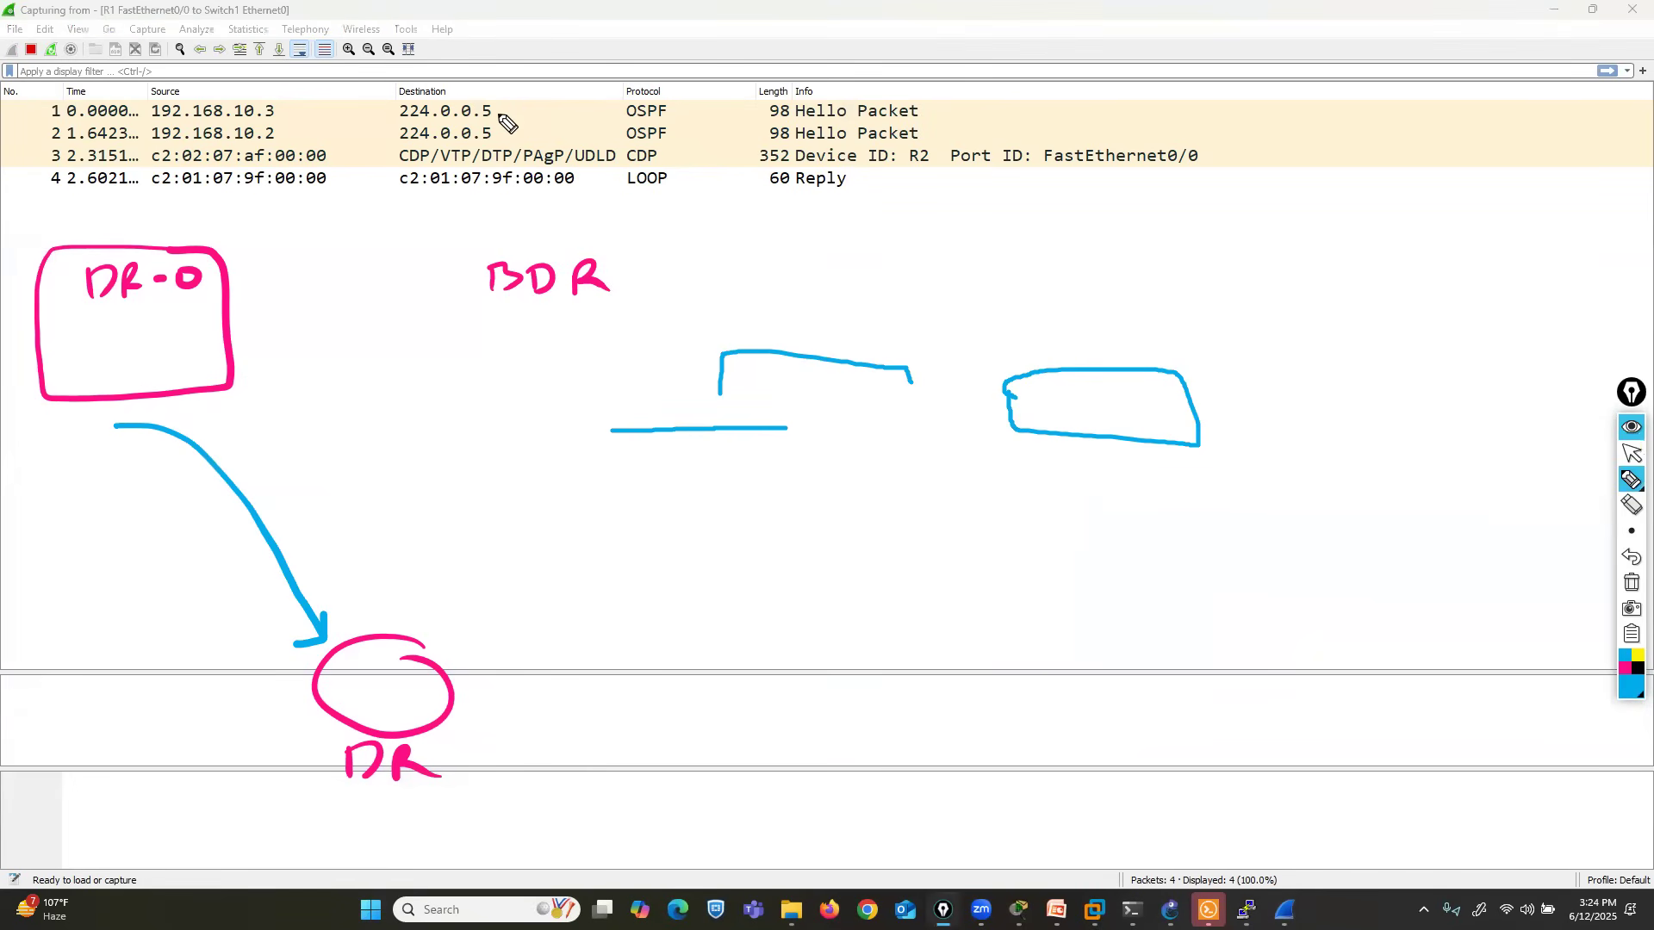
mouse_move(492, 111)
mouse_down()
mouse_move(514, 109)
mouse_move(514, 133)
mouse_up()
mouse_move(495, 199)
mouse_down()
mouse_move(510, 198)
mouse_move(525, 245)
mouse_up()
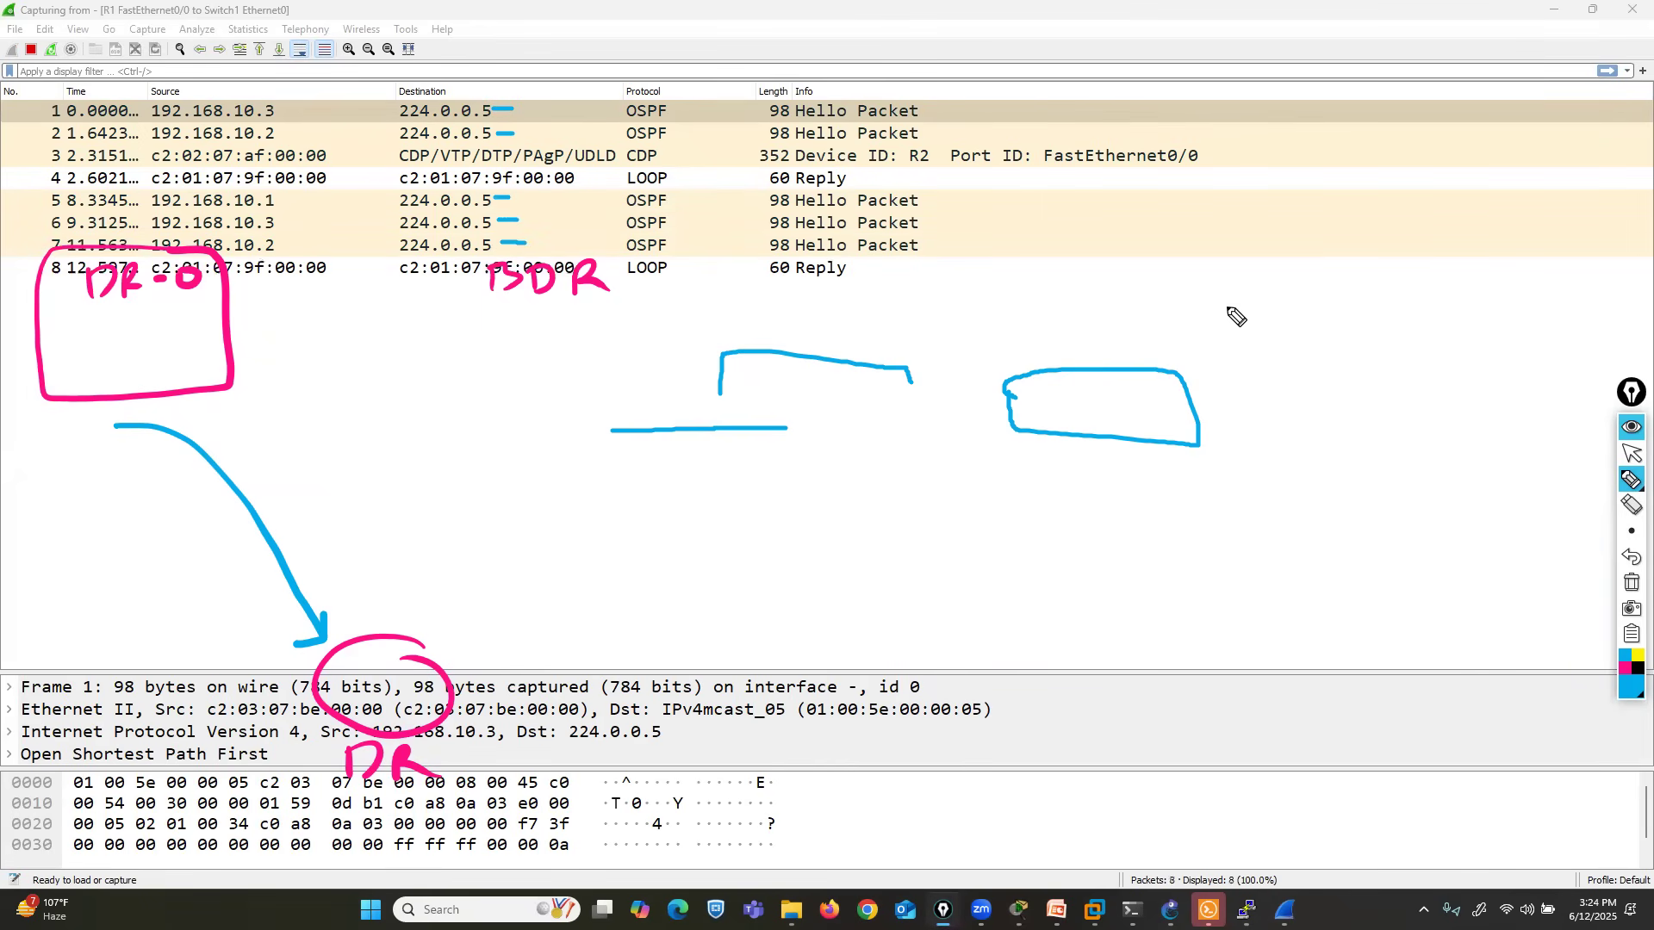
click(1631, 454)
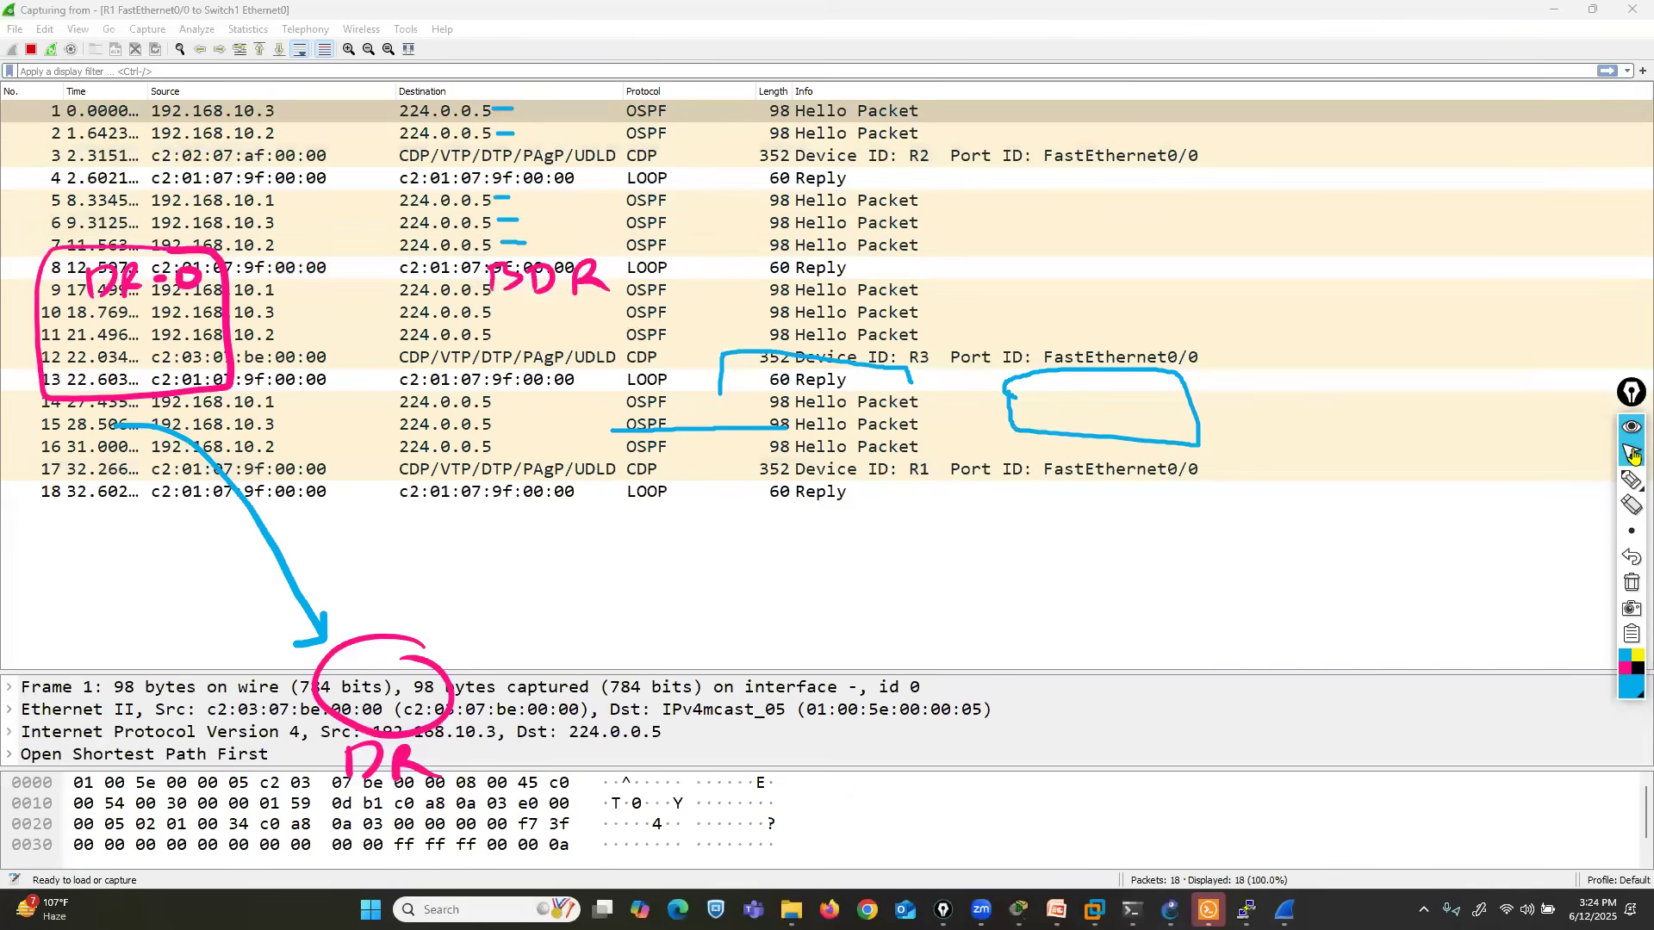
- Switch to R1's console, enter global configuration mode and create interface loopback 0
mouse_move(1245, 911)
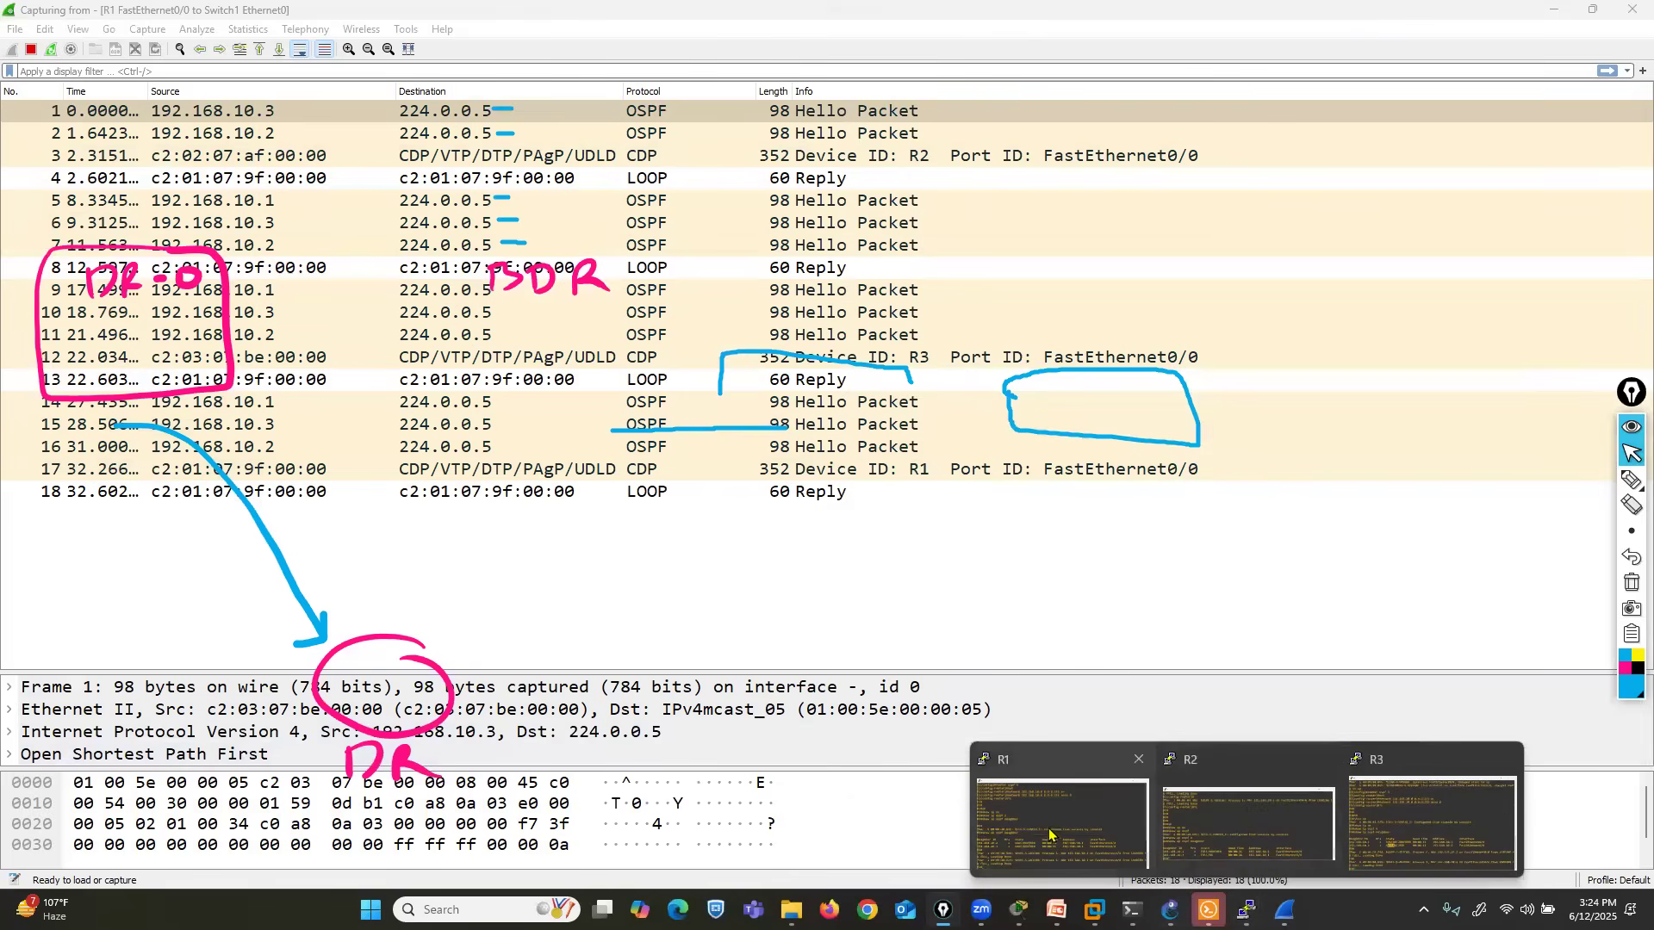
click(1048, 832)
text(c)
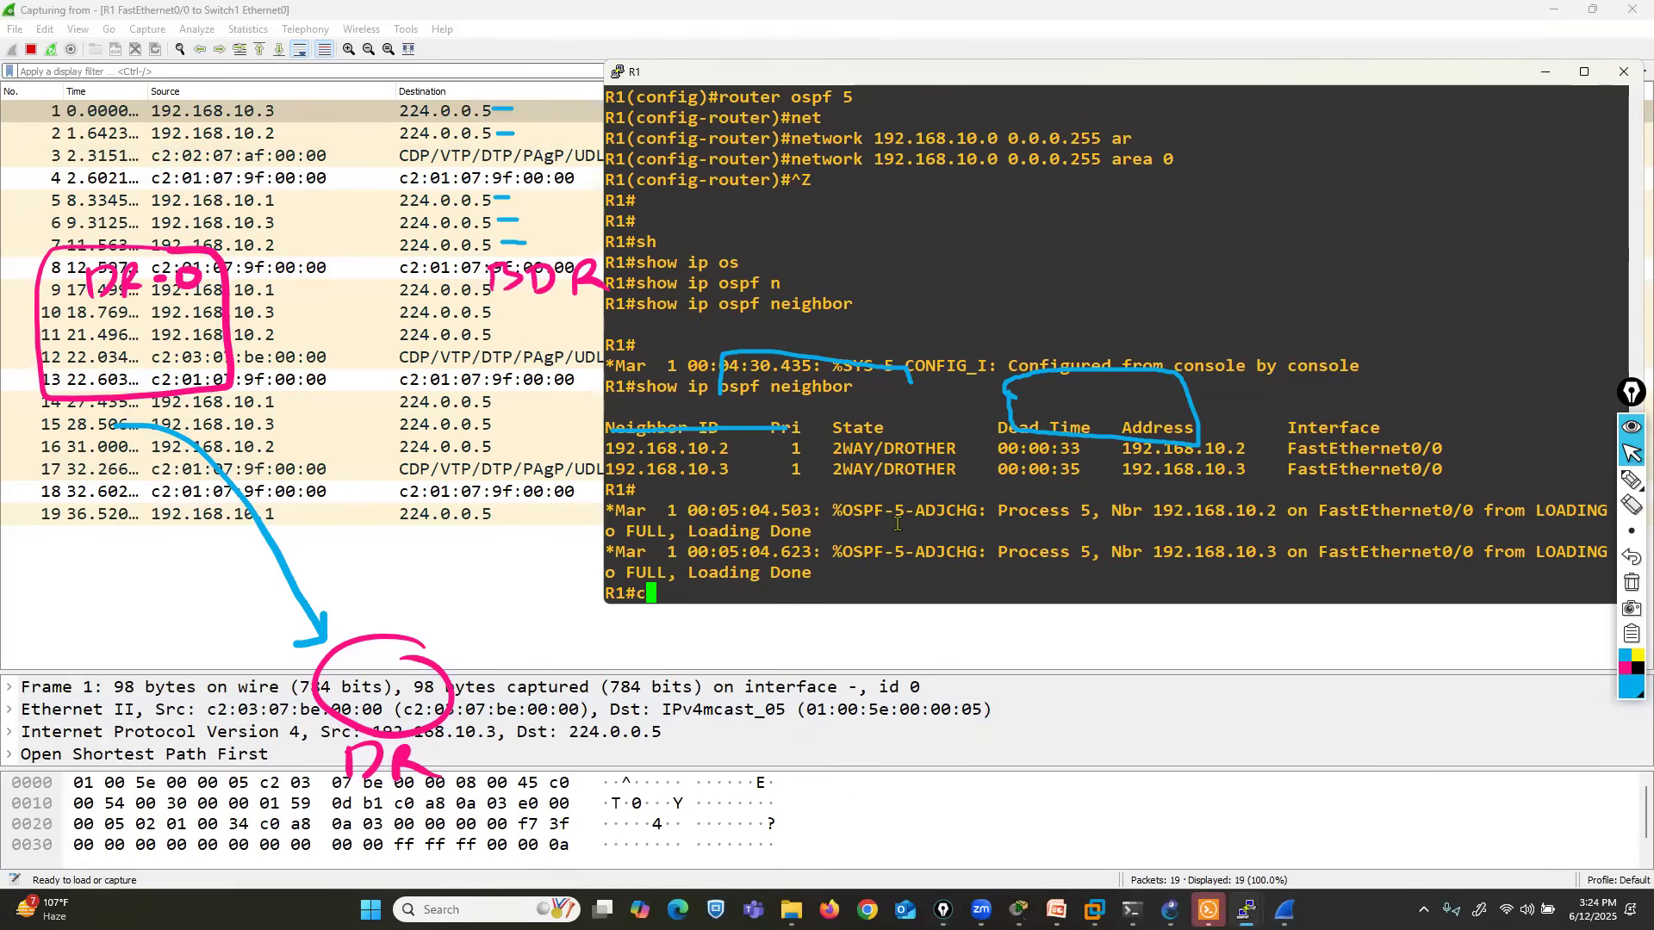
text(onf t)
key(Return)
text(in)
key(Tab)
text(lo)
key(Tab)
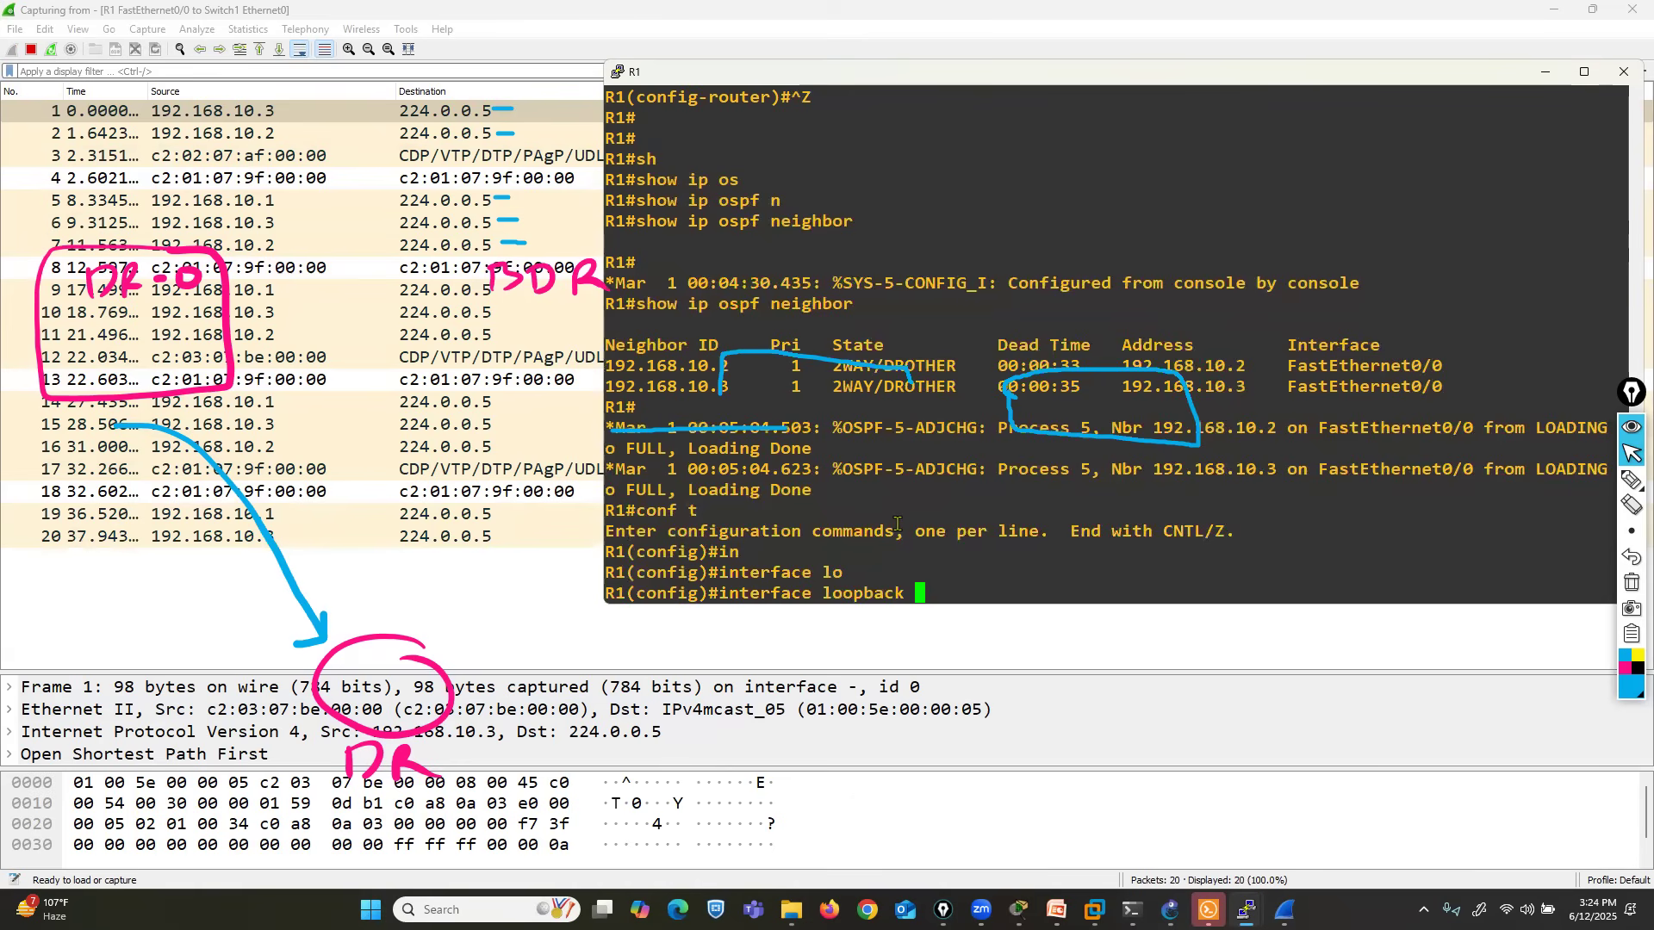
text(0)
key(Return)
- Assign 1.1.1.1 255.255.255.255 to R1's loopback 0 and exit interface configuration
text(ip add)
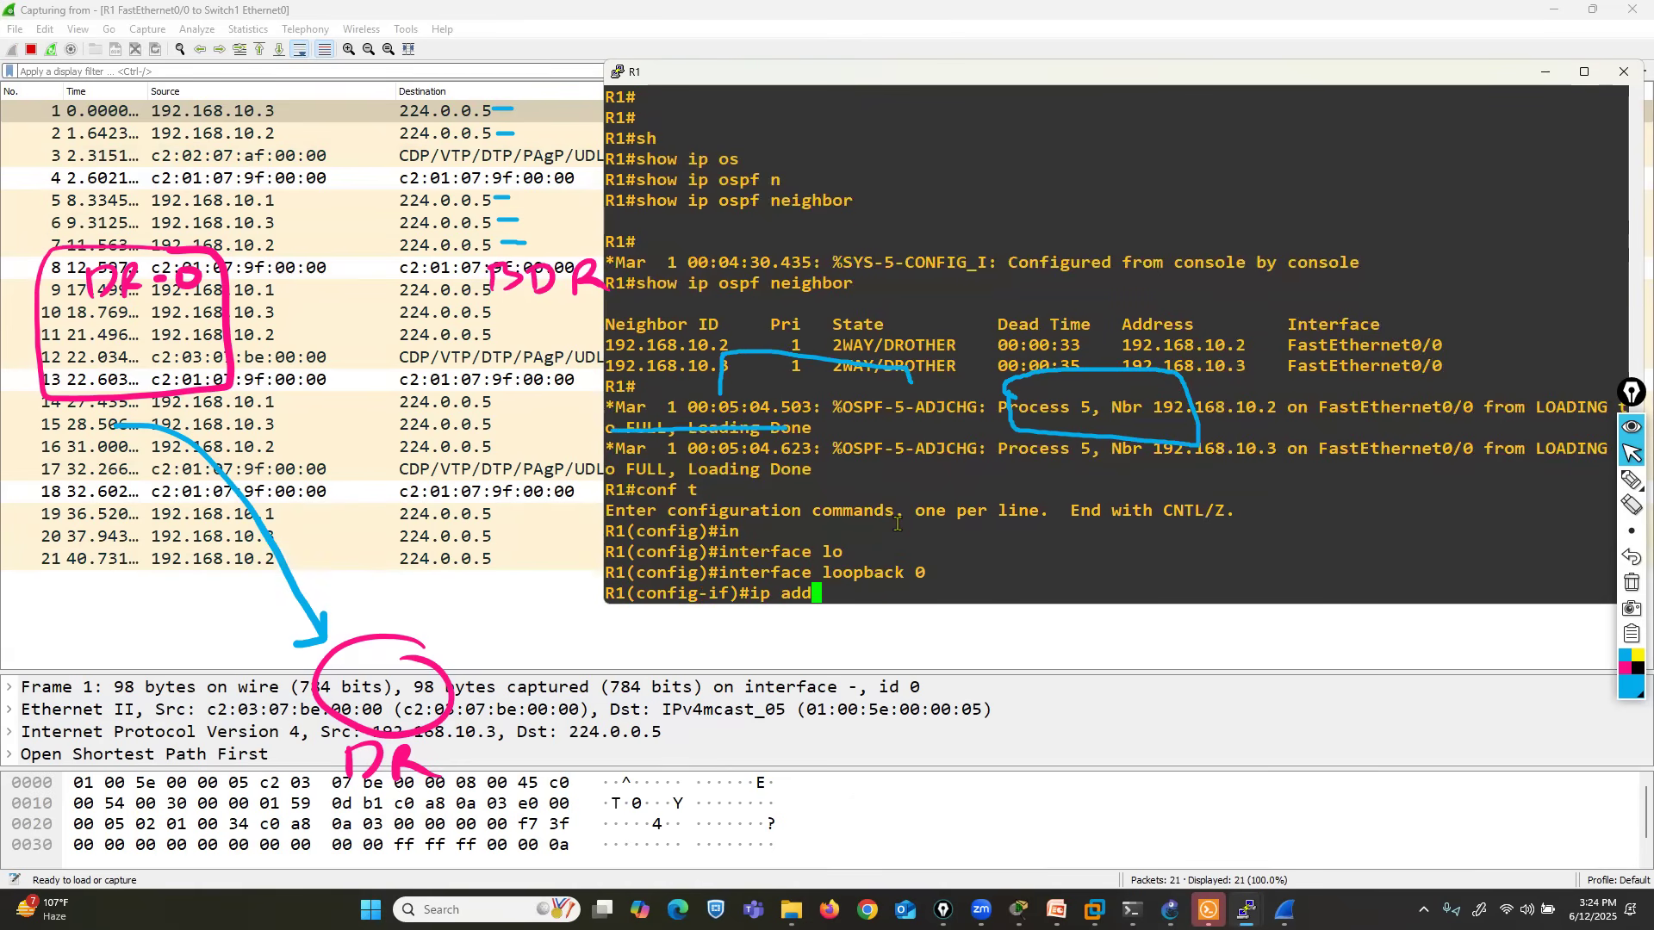
key(Tab)
text(1.1.1.1 25)
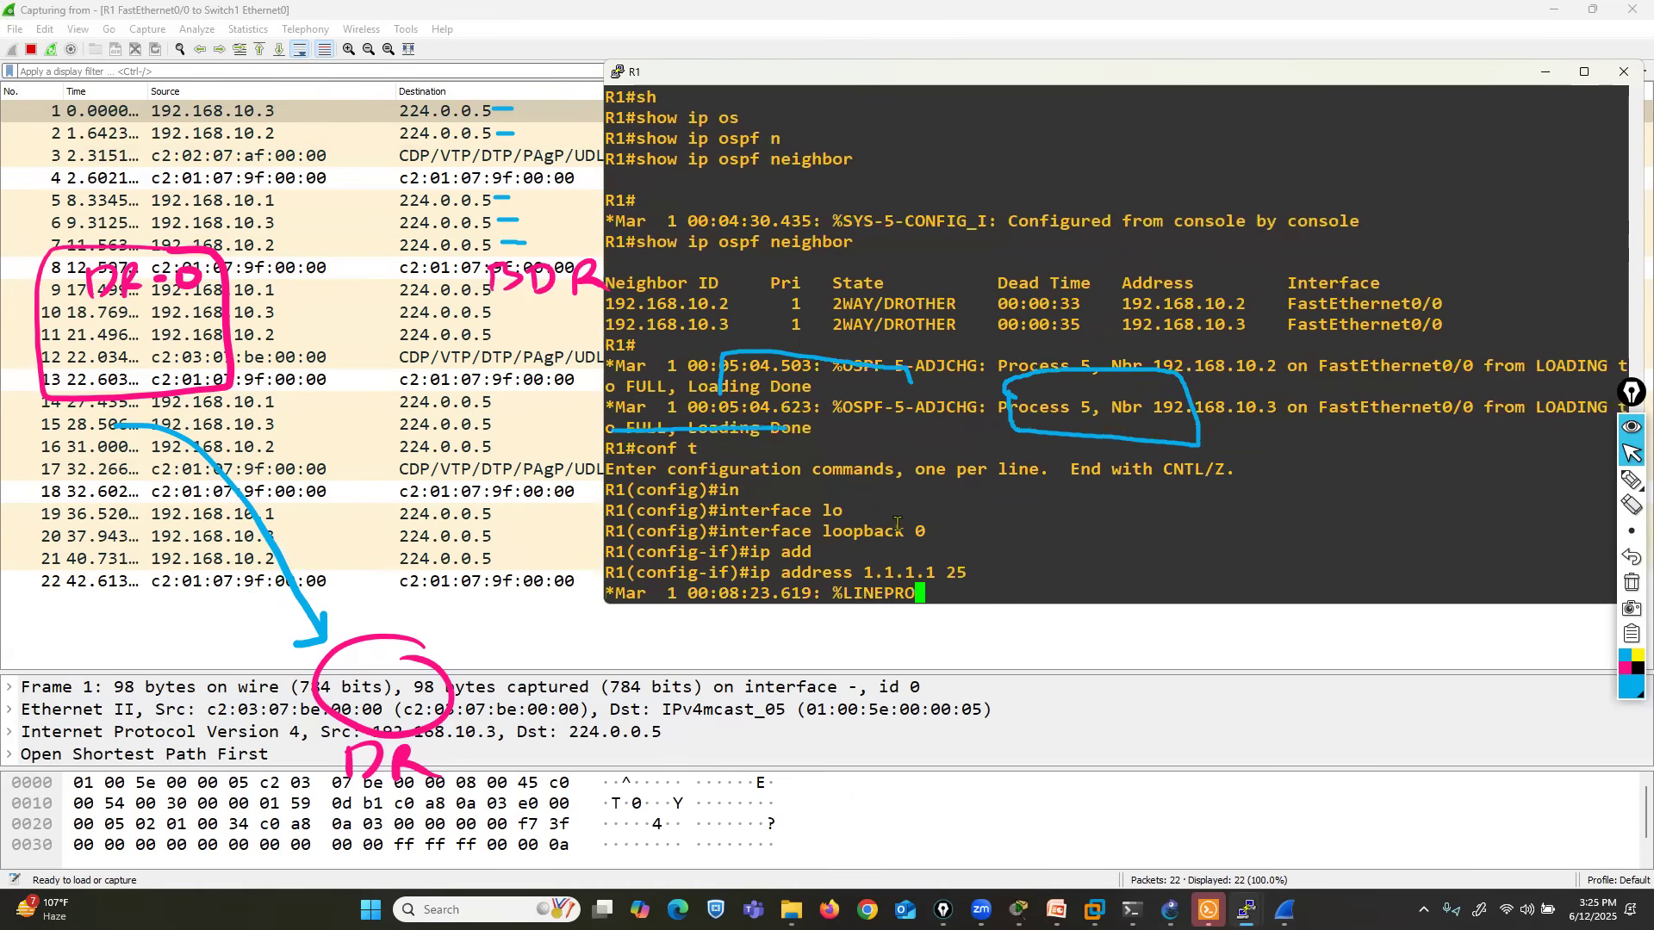
text(5.255.255.255)
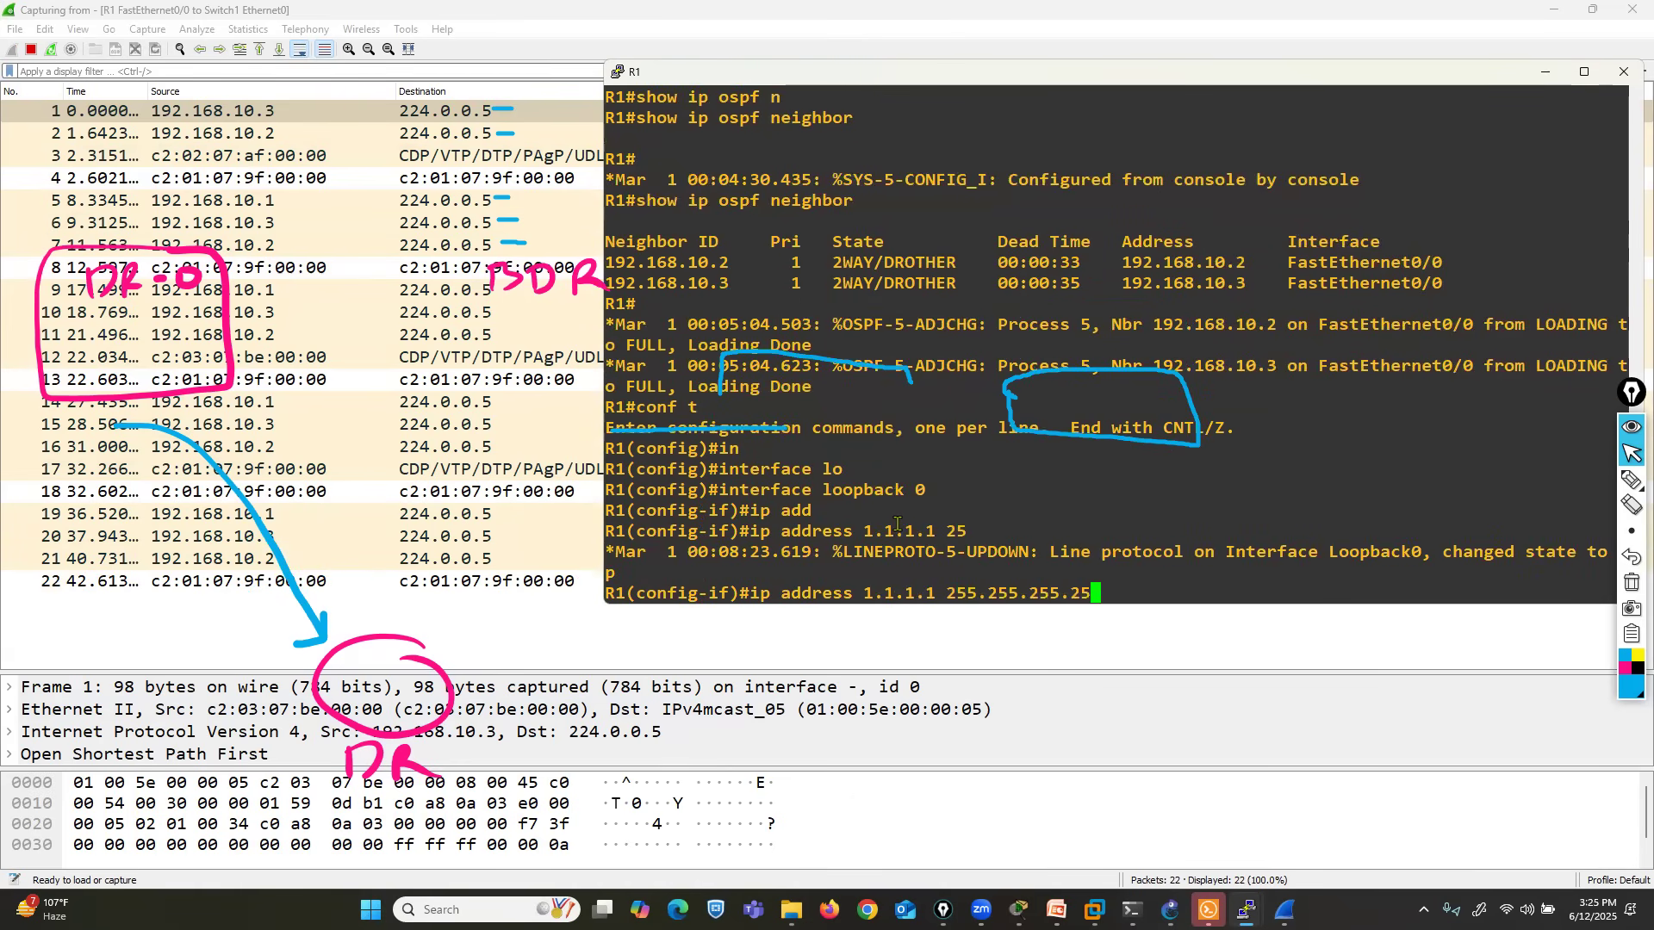
key(Return)
text(exit)
key(Return)
key(Return)
- Advertise the loopback in R1's OSPF process 5 with network 1.1.1.1 0.0.0.0 area 0
text(router os)
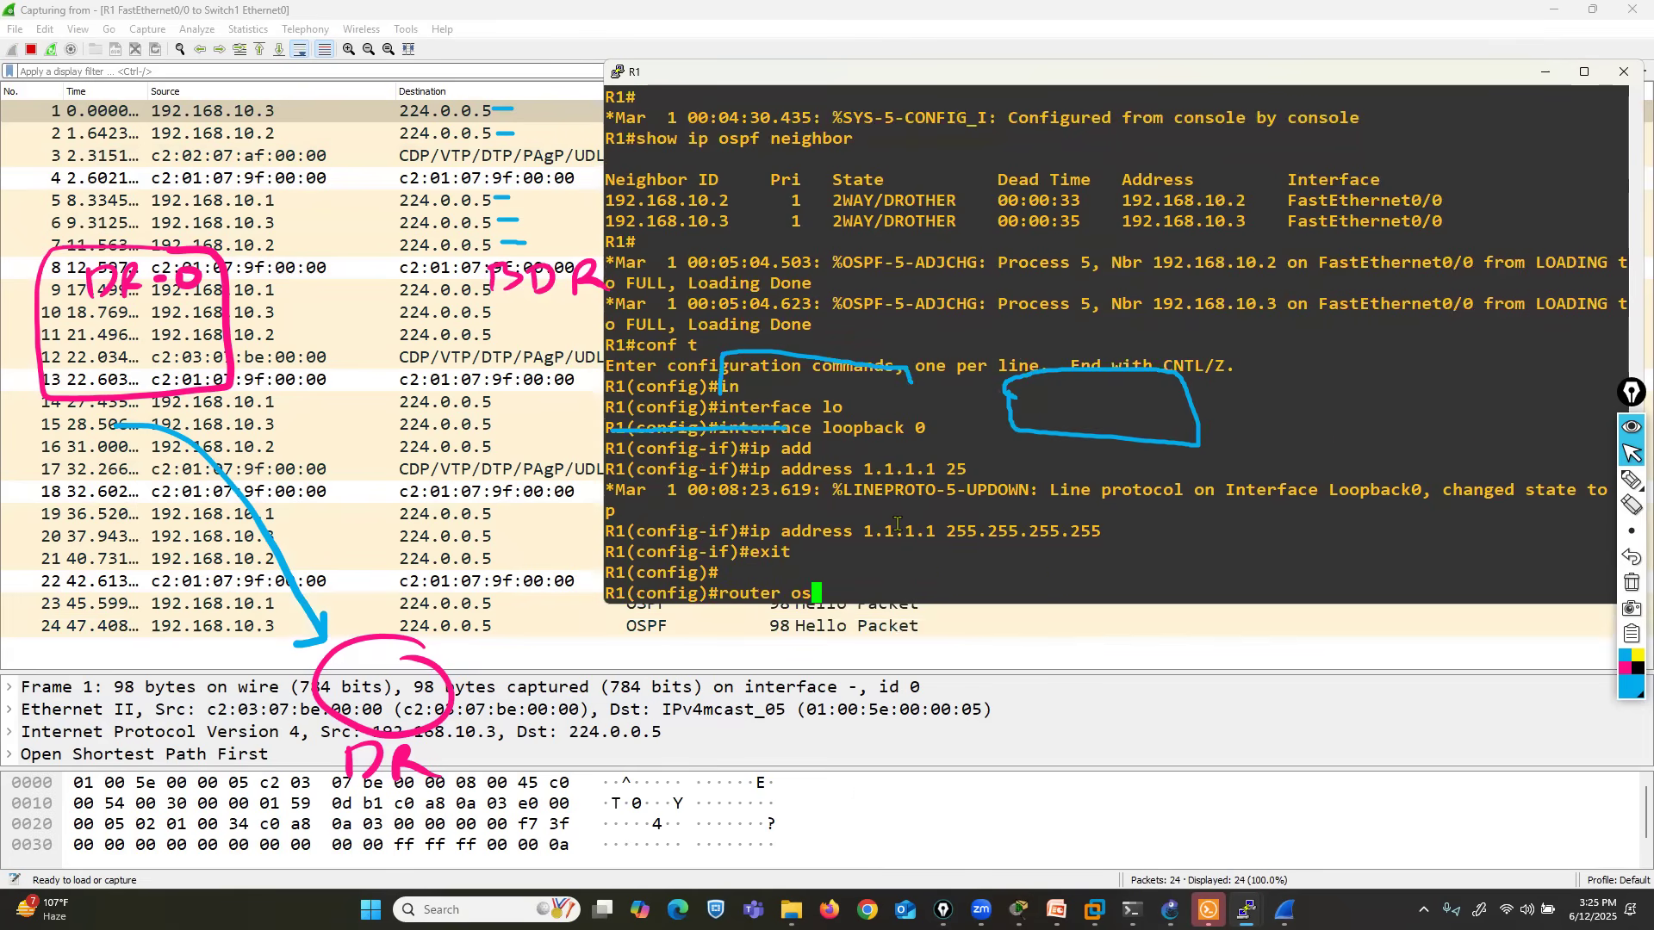
key(Tab)
text(5)
key(Return)
text(net)
key(Tab)
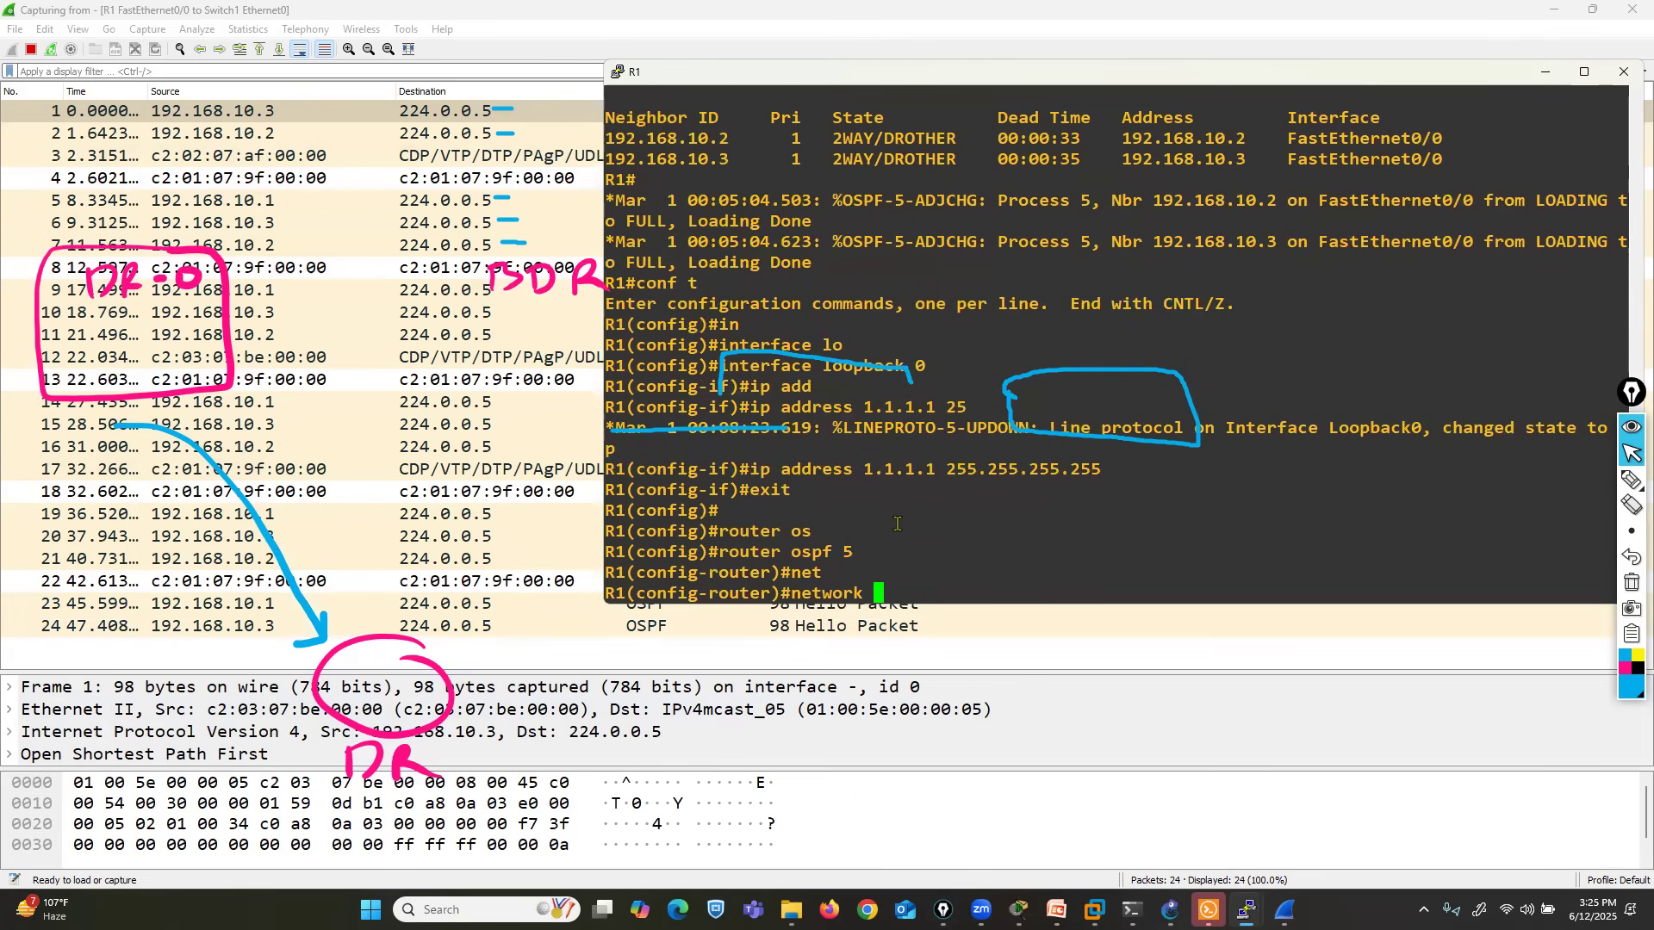
text(1.1.1.1 0.0.0.0 ar)
key(Tab)
text(0)
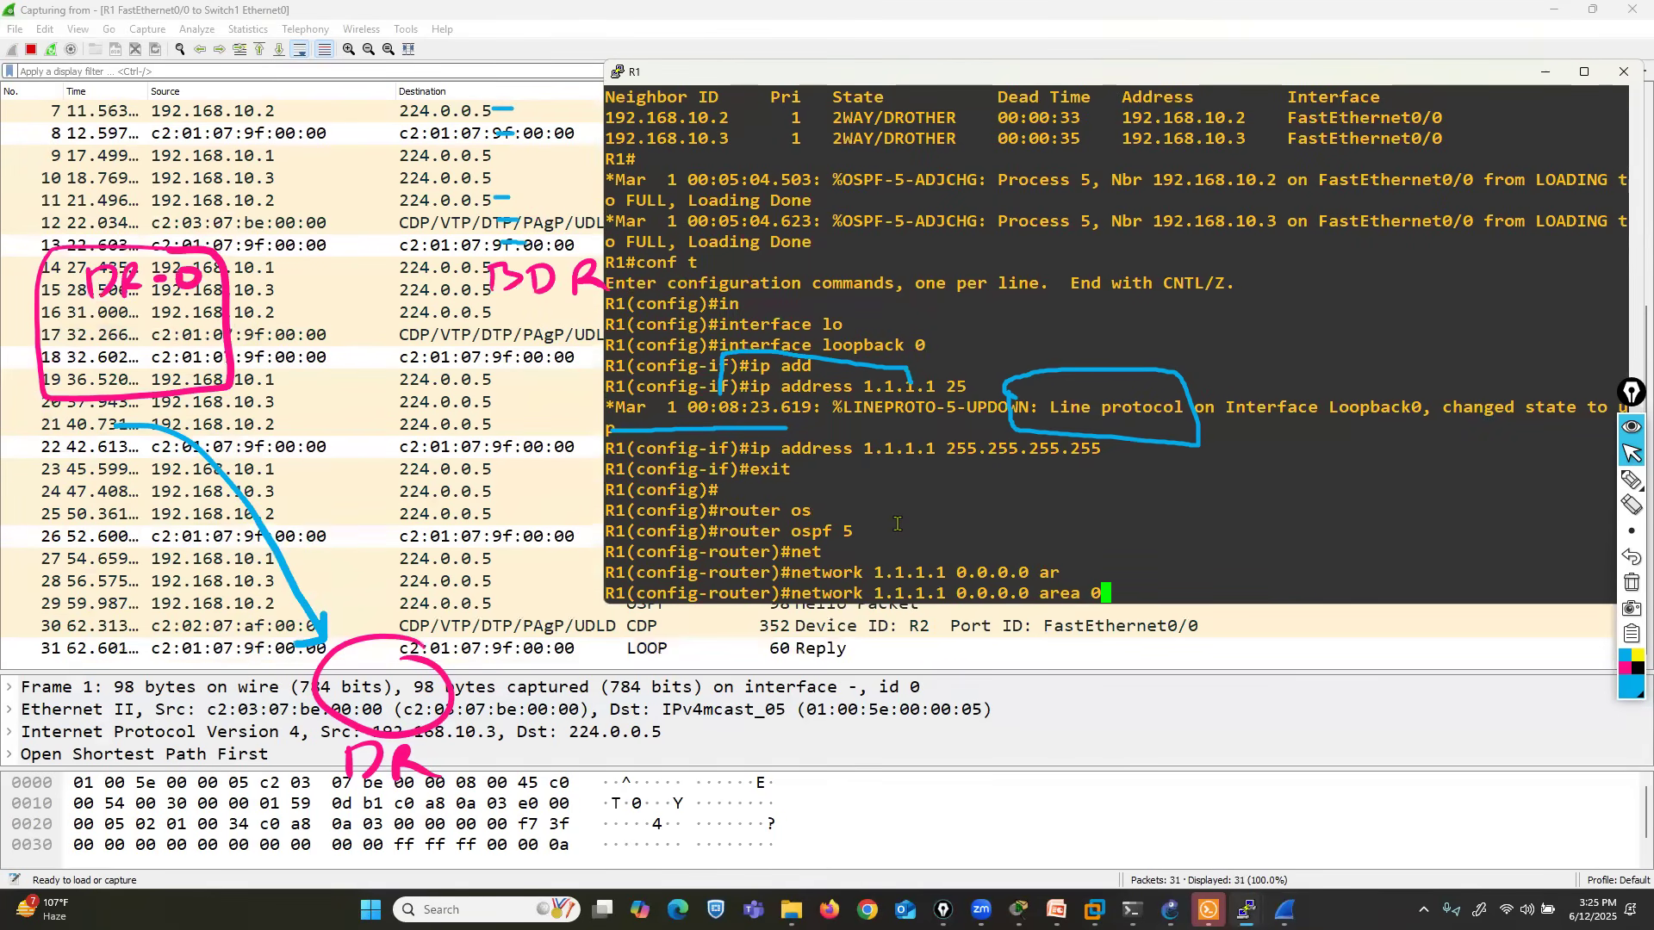
key(Return)
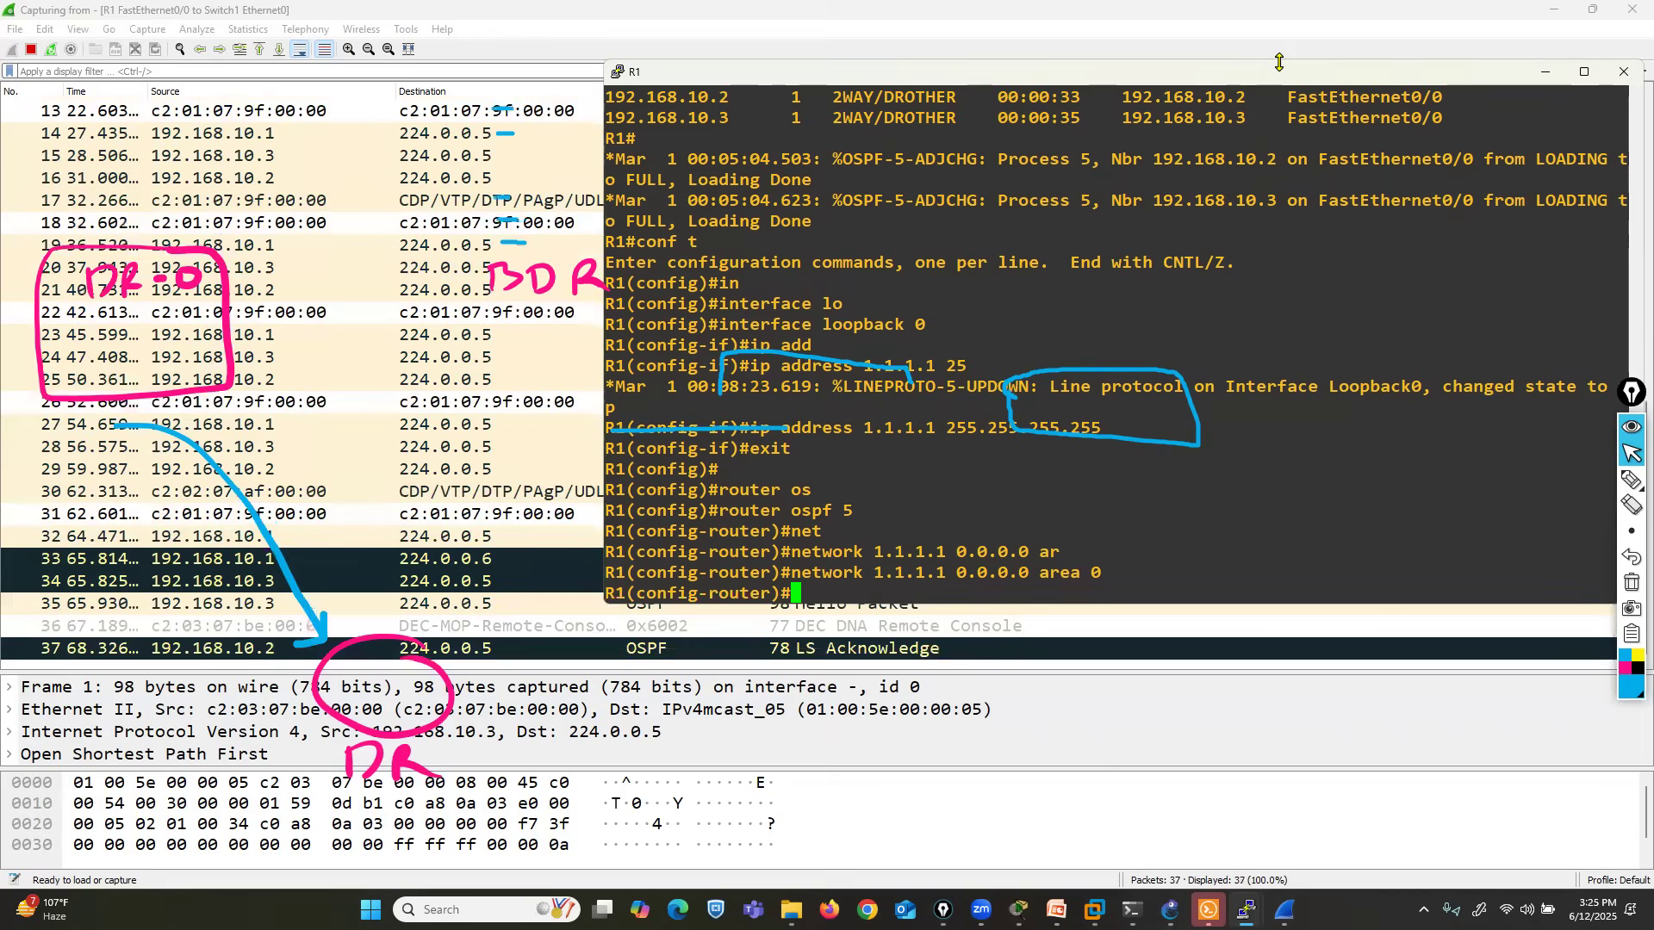
- Shrink R1's console to uncover the capture, then box and connect the LS Update's source 192.168.10.1 and destination 224.0.0.6 in blue
drag(1279, 62, 1211, 84)
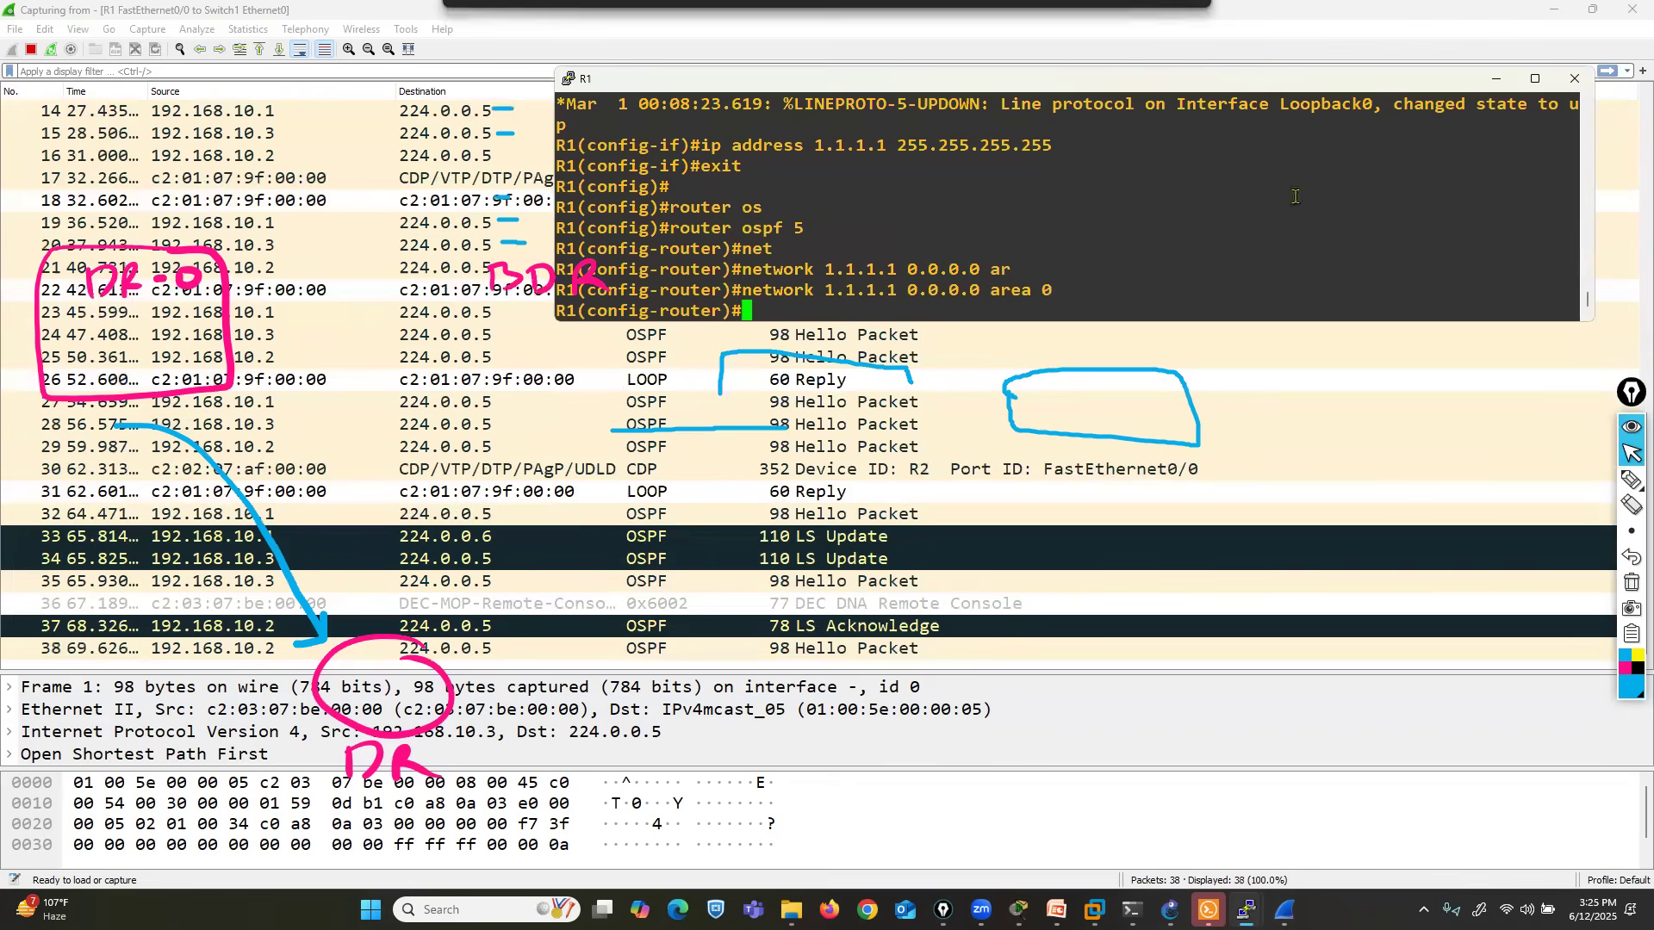
click(1630, 480)
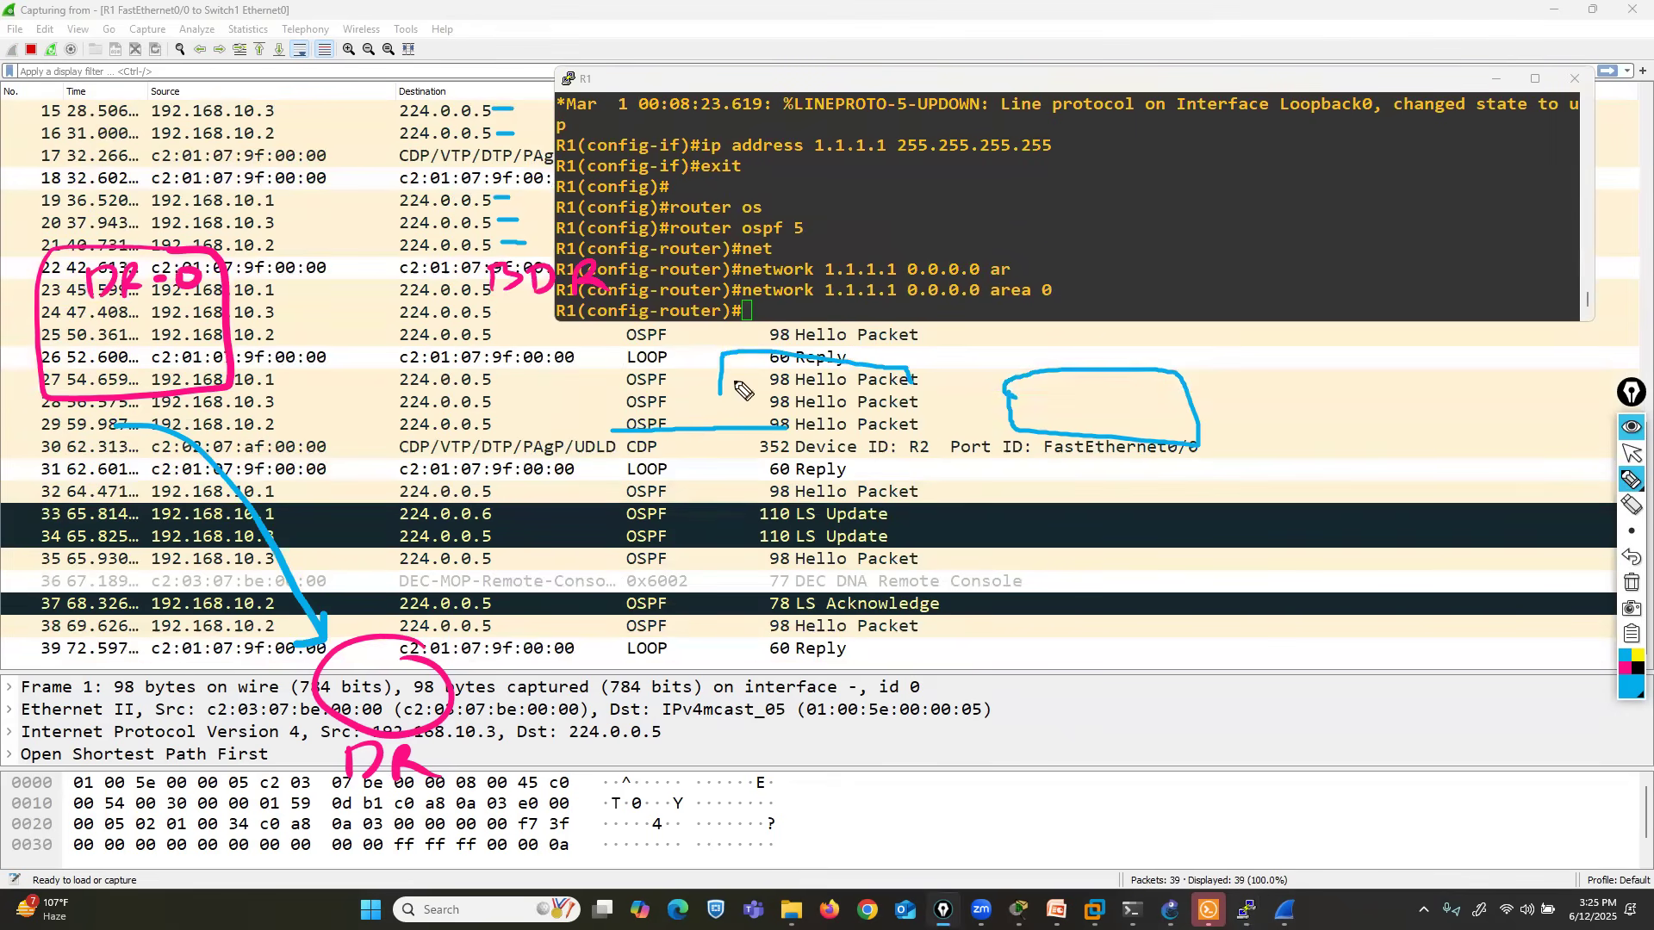
mouse_move(138, 501)
mouse_down()
mouse_move(292, 500)
mouse_move(299, 439)
mouse_move(217, 431)
mouse_move(144, 467)
mouse_move(287, 487)
mouse_move(515, 458)
mouse_move(412, 424)
mouse_move(392, 448)
mouse_up()
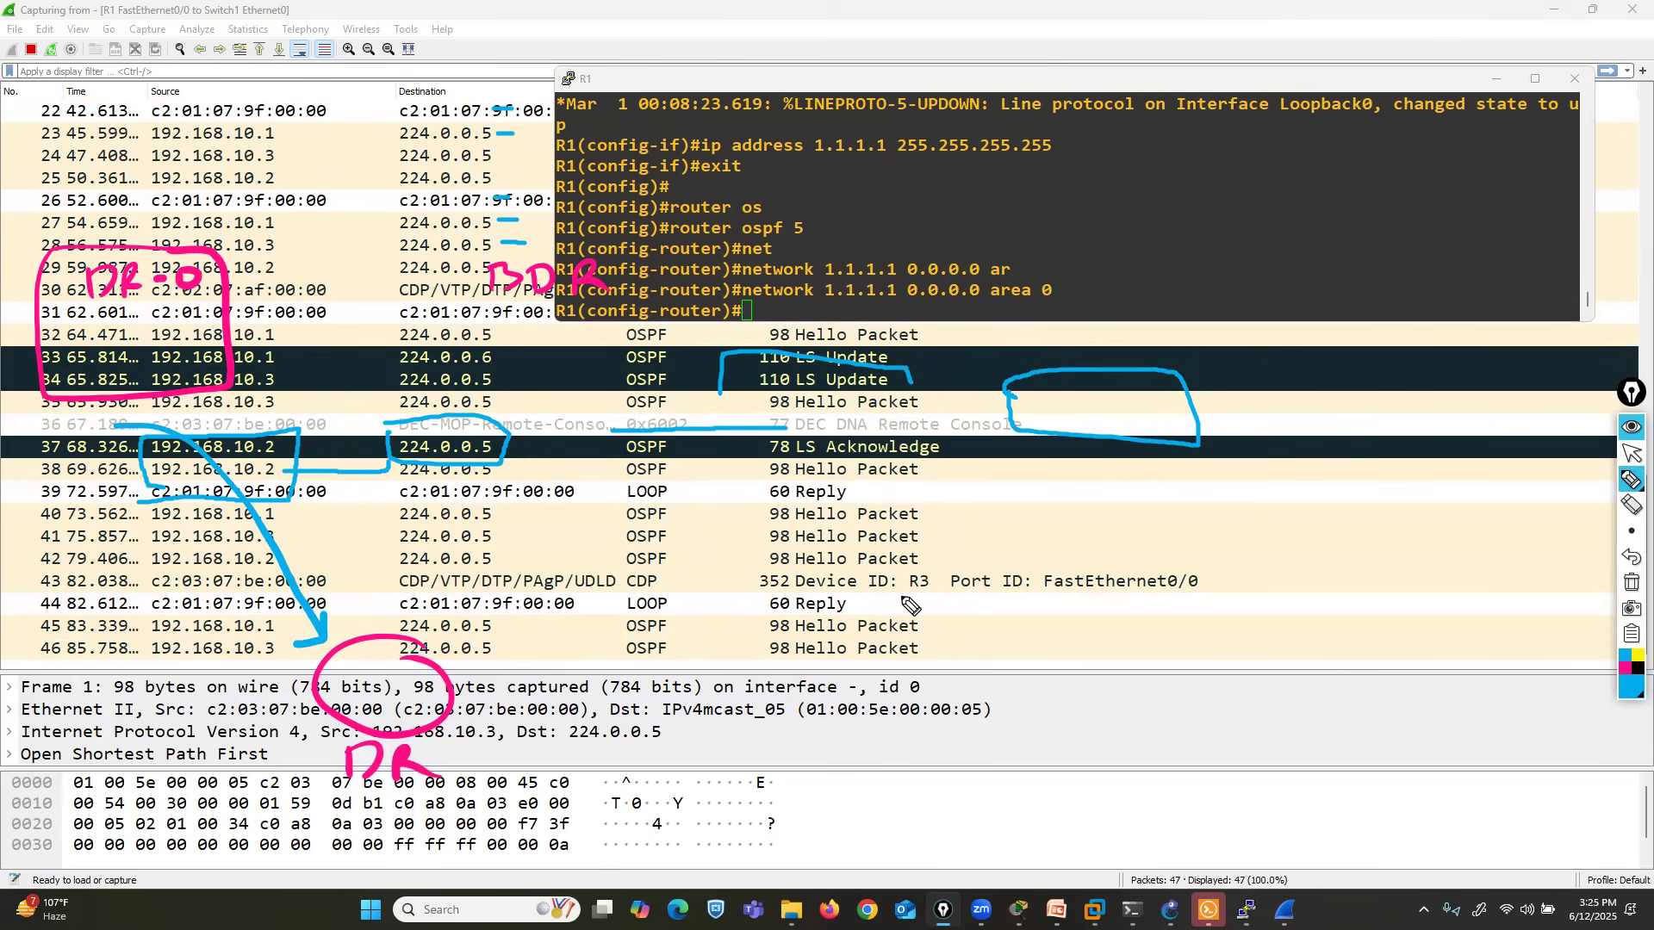
- Erase all pen annotations and close R1's console session and the Wireshark capture window
click(1631, 583)
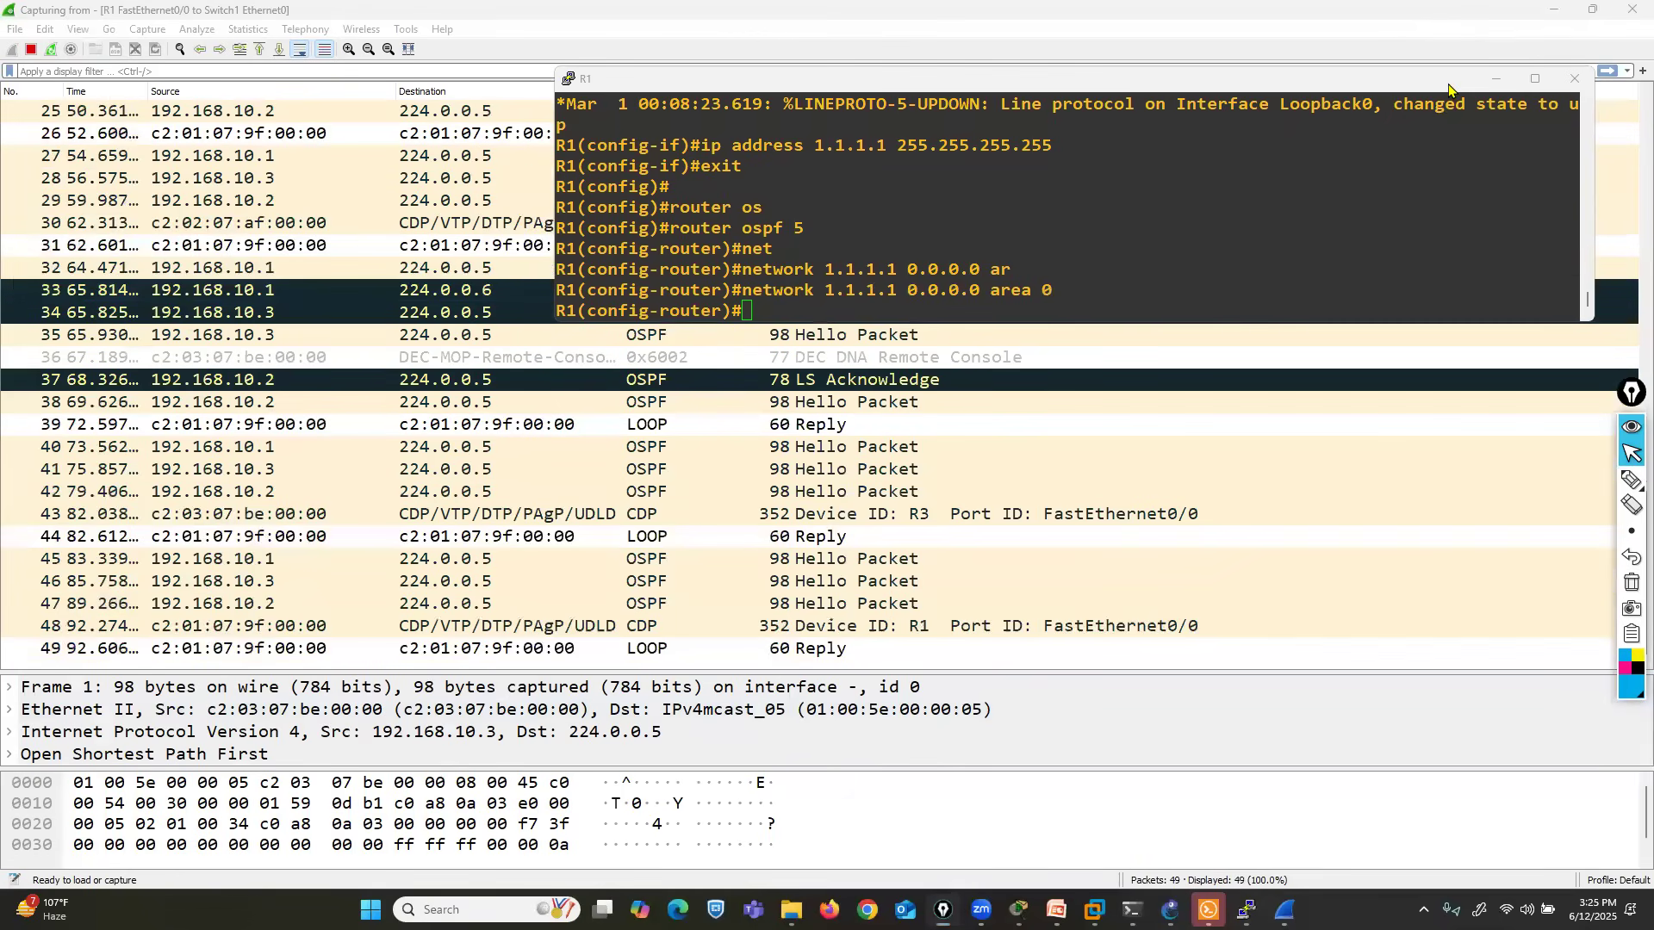
click(1568, 81)
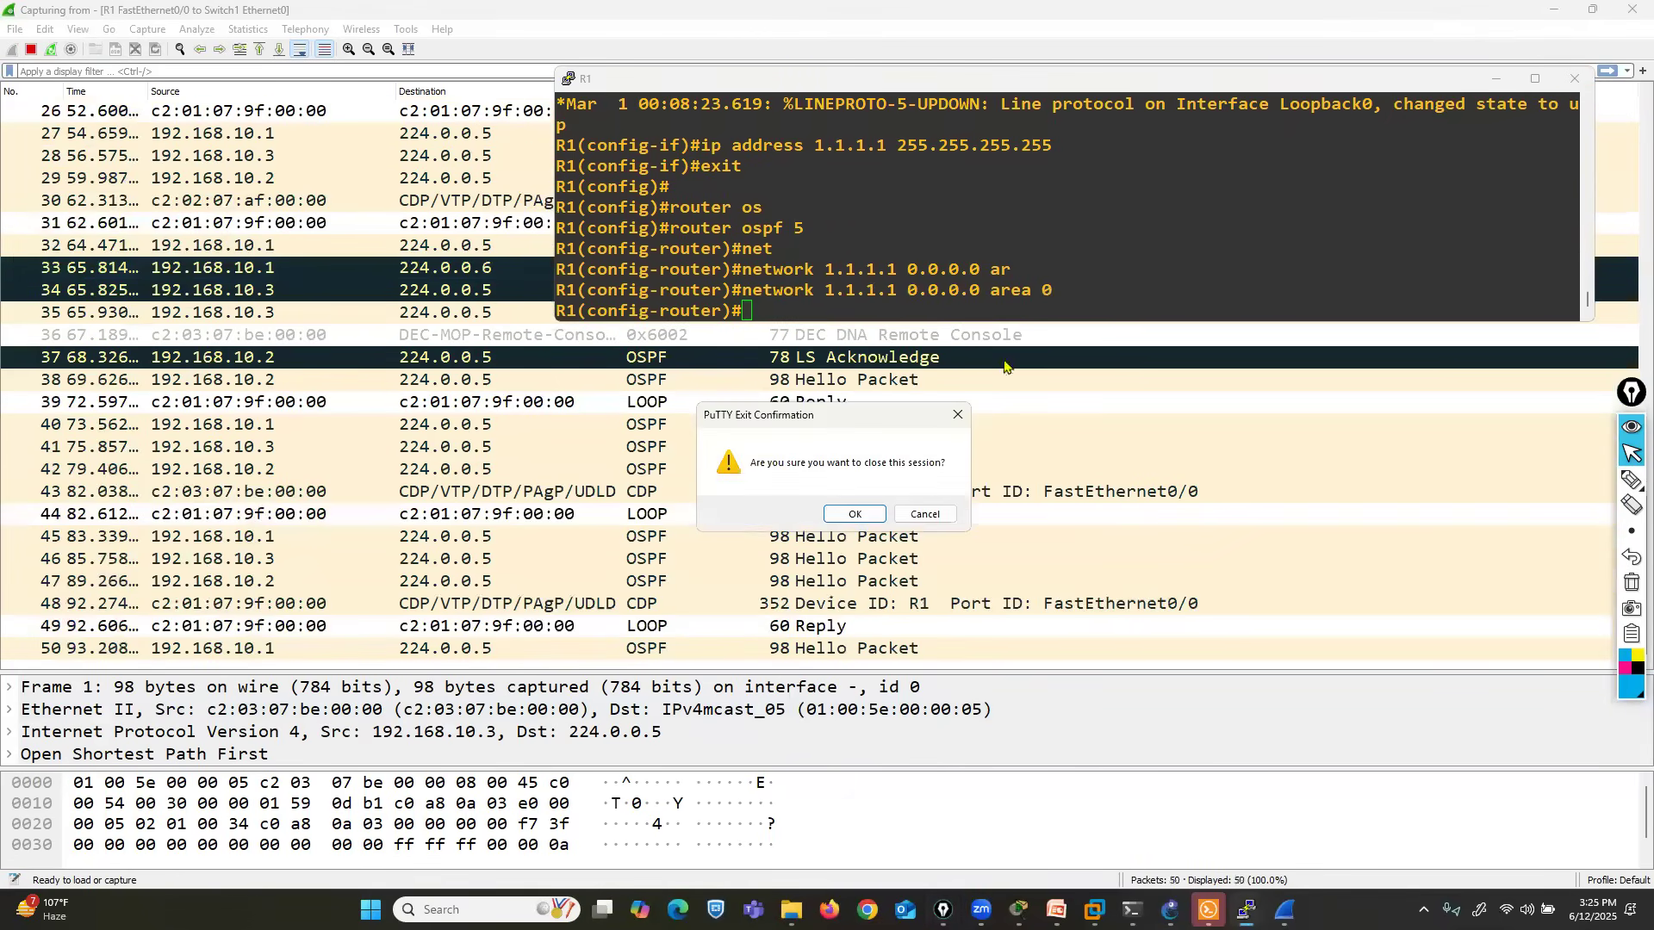
click(856, 522)
click(1632, 9)
click(889, 473)
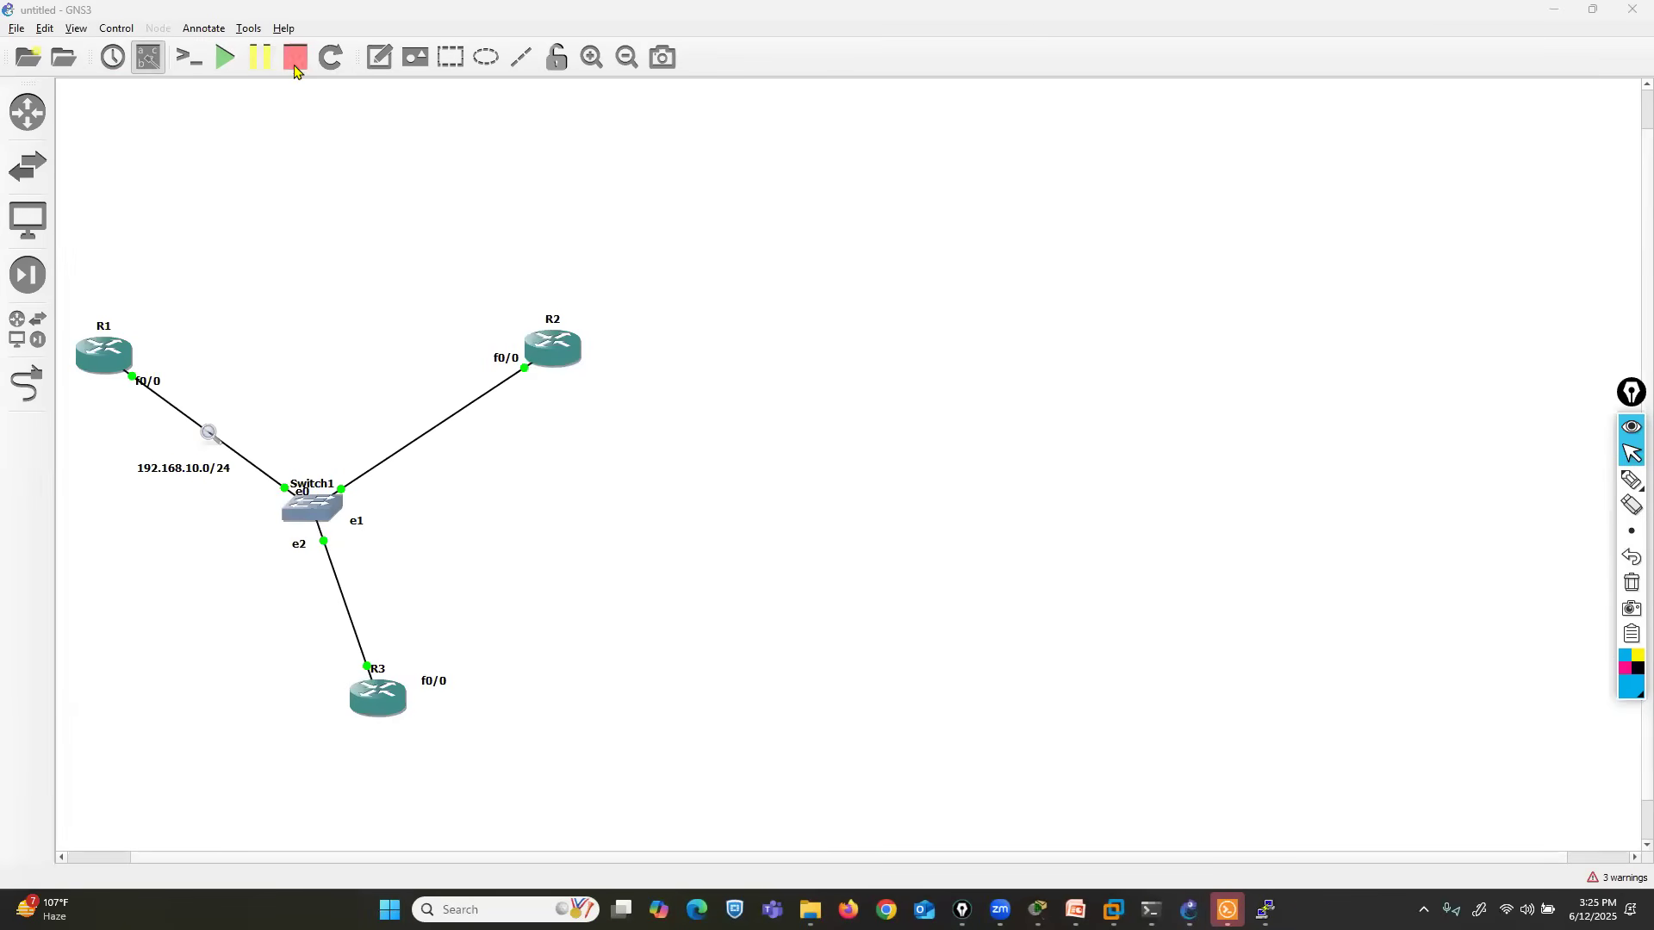
- Minimize GNS3, close Solar-PuTTY and minimize the CCNP PPT folder window
click(1567, 14)
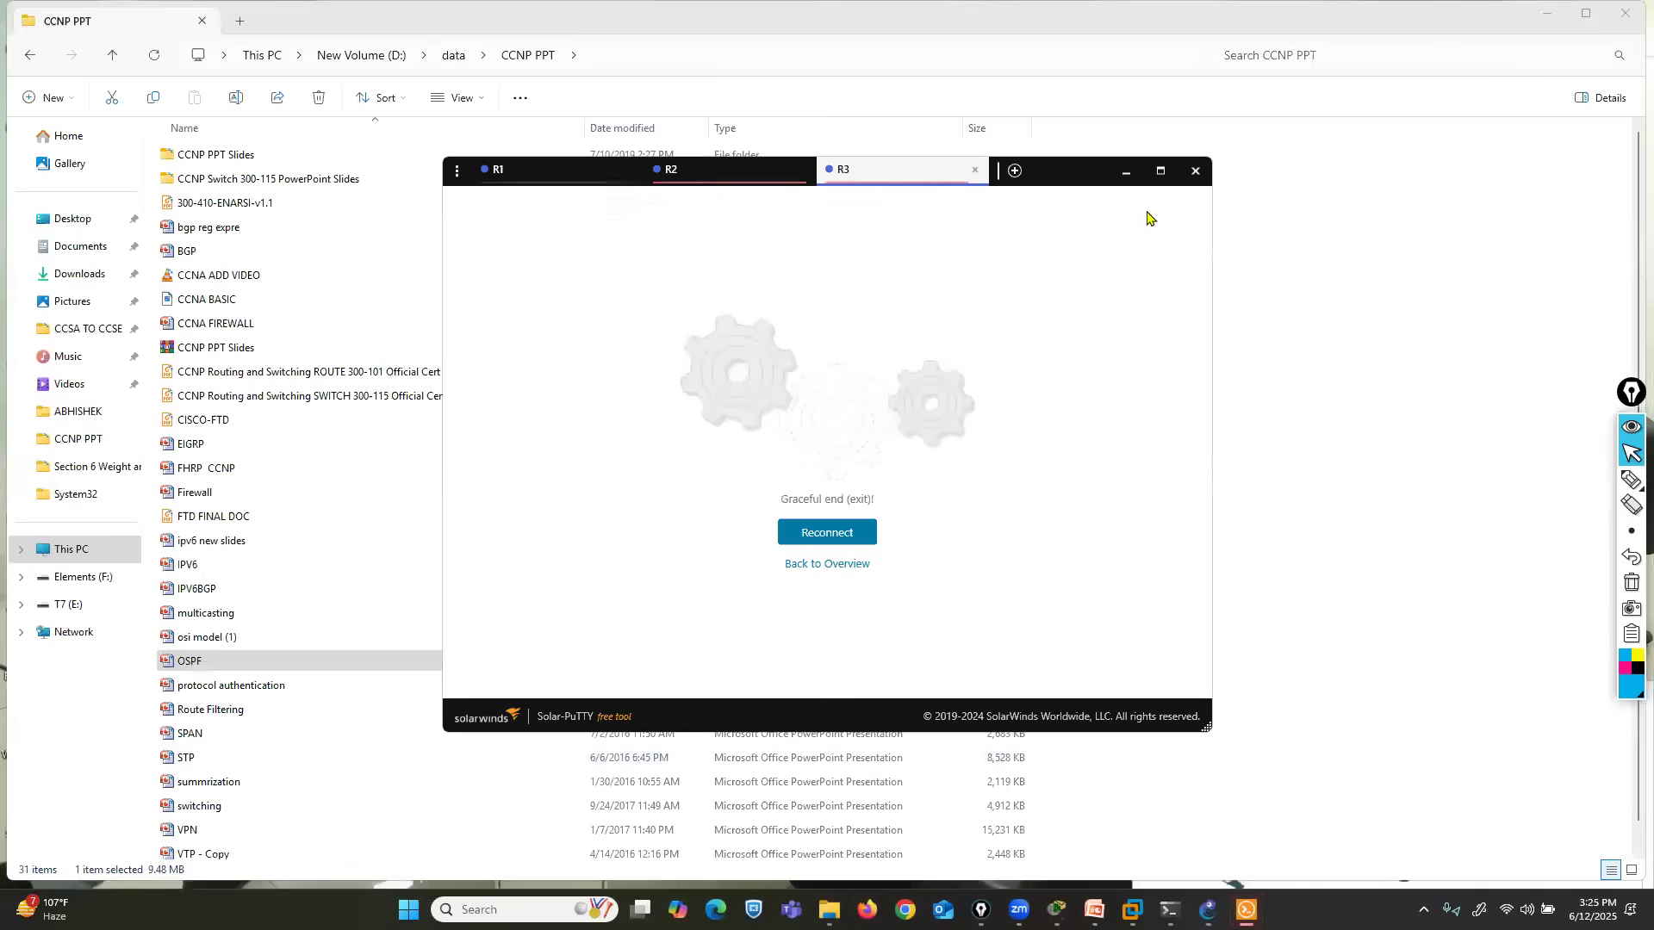
click(1193, 166)
click(1548, 16)
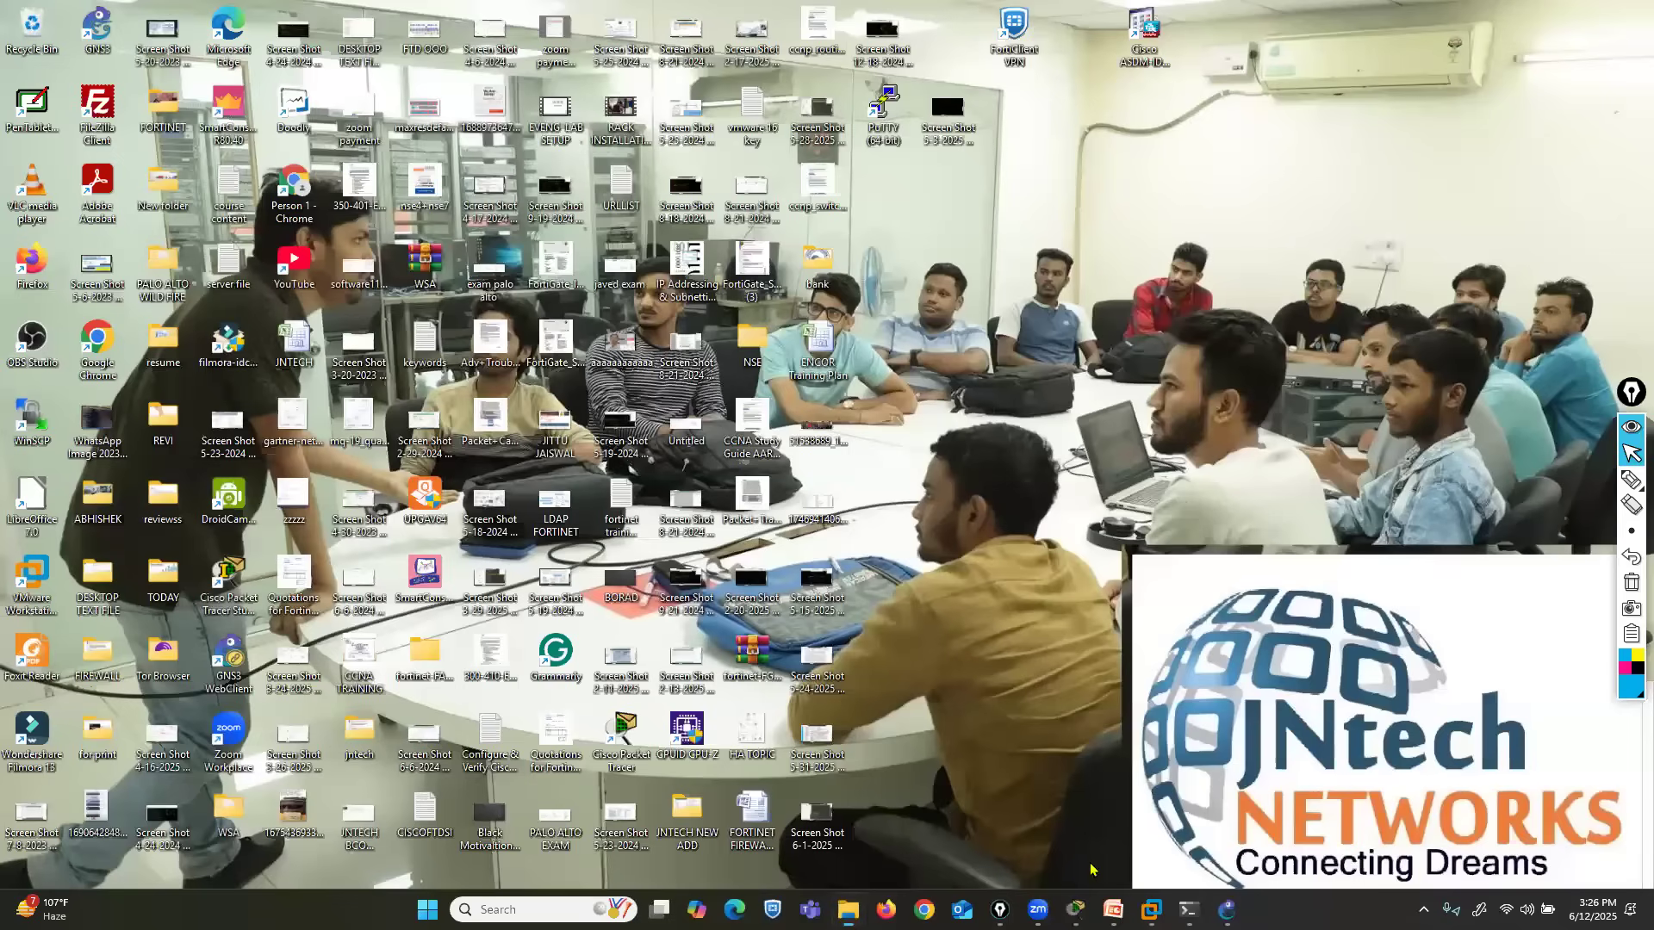
- Switch to the EIGRP presentation in PowerPoint and start the slide show from slide 9
mouse_move(1113, 909)
click(1011, 830)
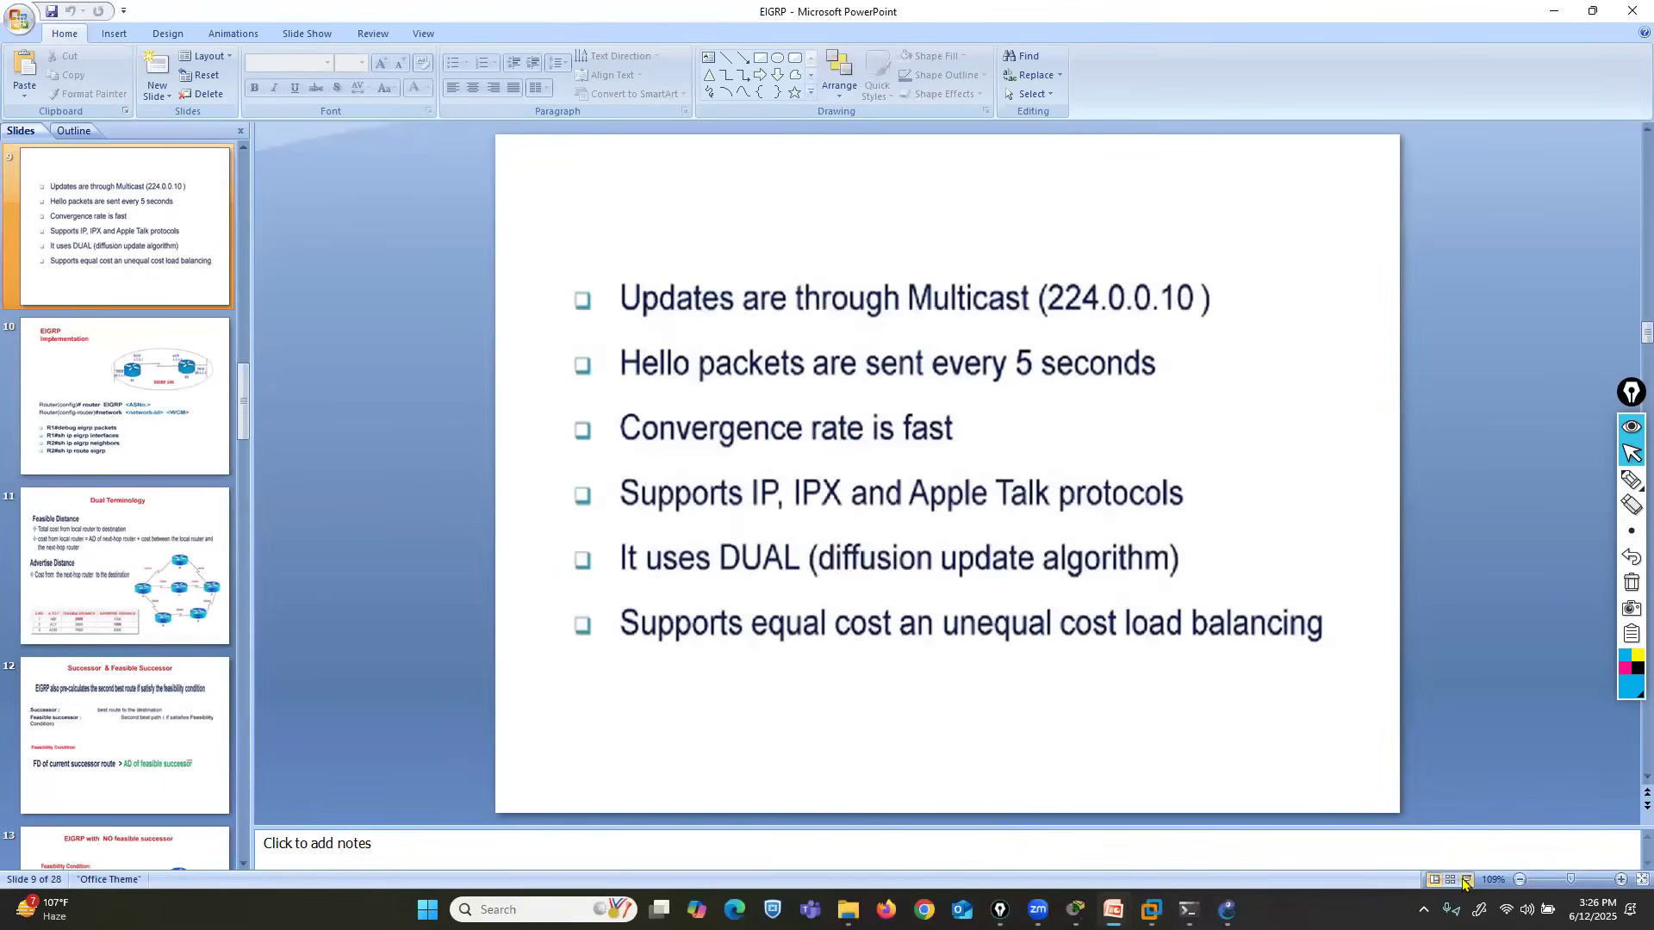
click(1464, 880)
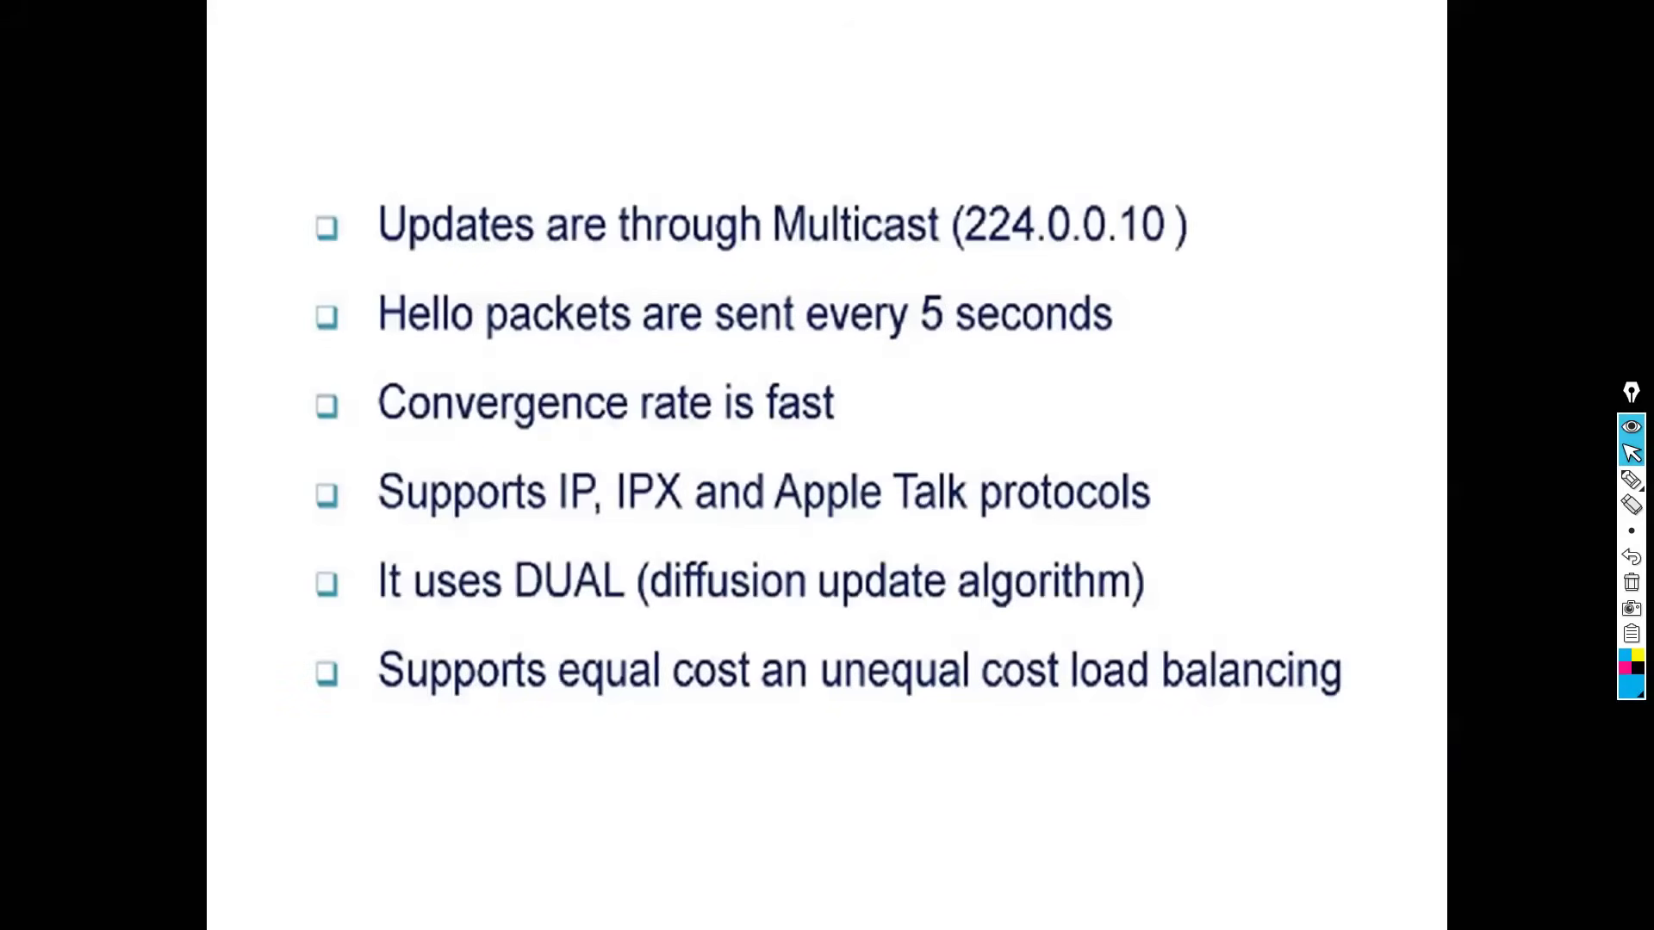